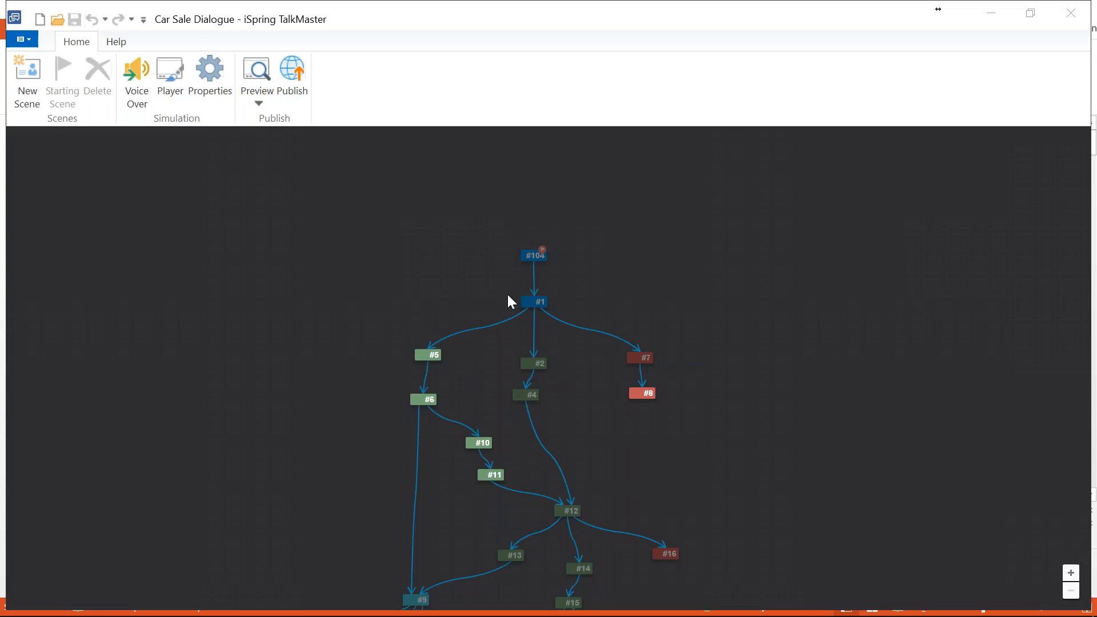
Preview the simulation through the immediate-greeting reply and its feedback message, and close the preview
left_click(257, 82)
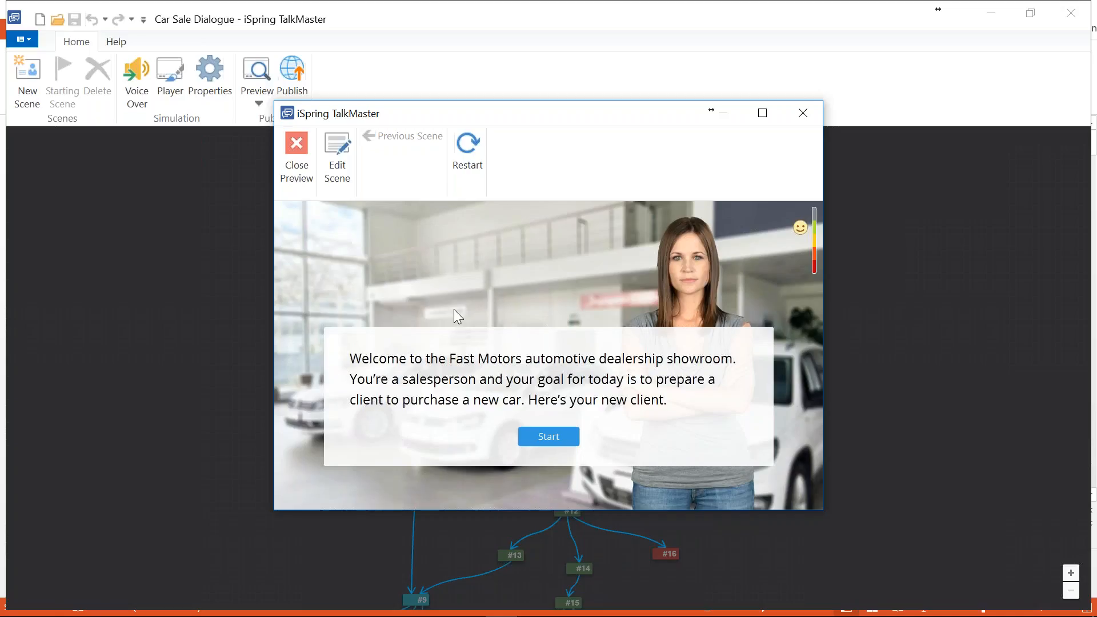
left_click(547, 438)
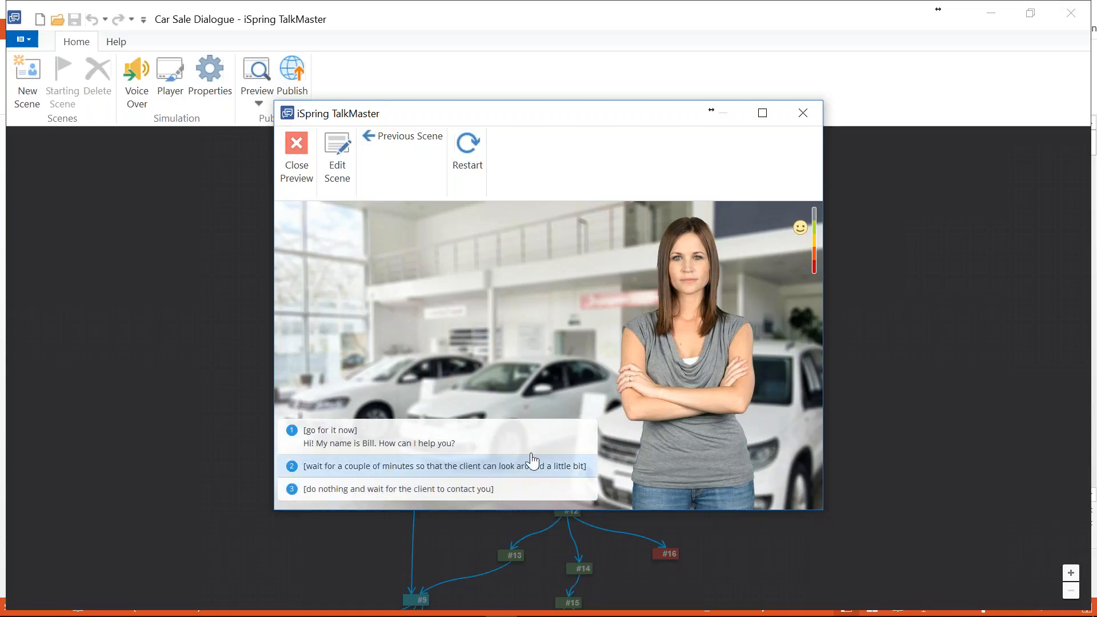
left_click(517, 444)
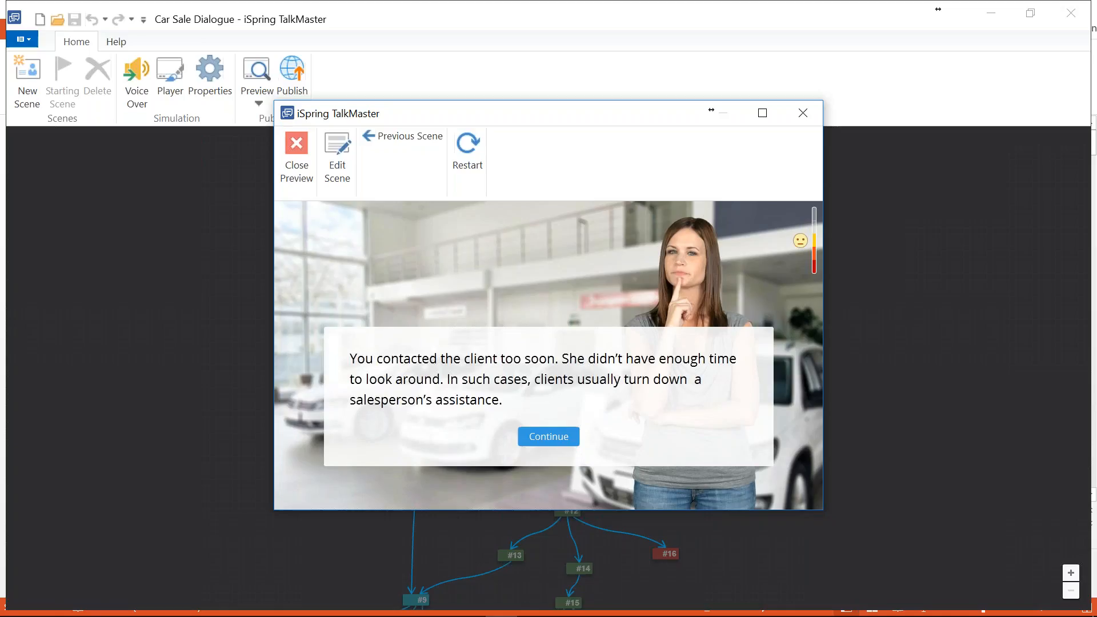
left_click(557, 443)
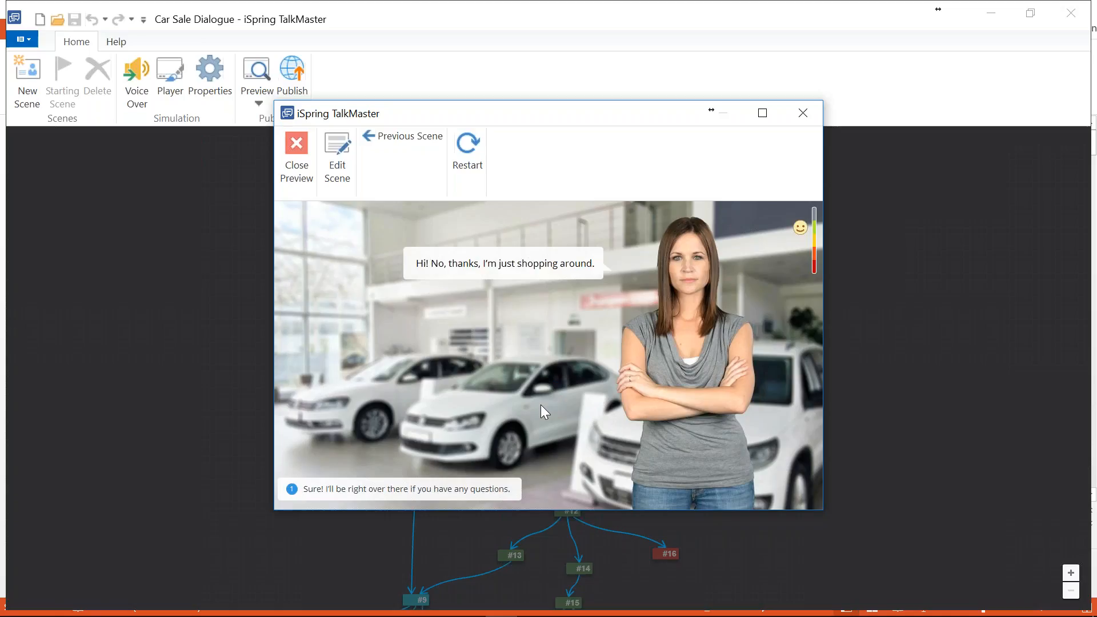
left_click(804, 114)
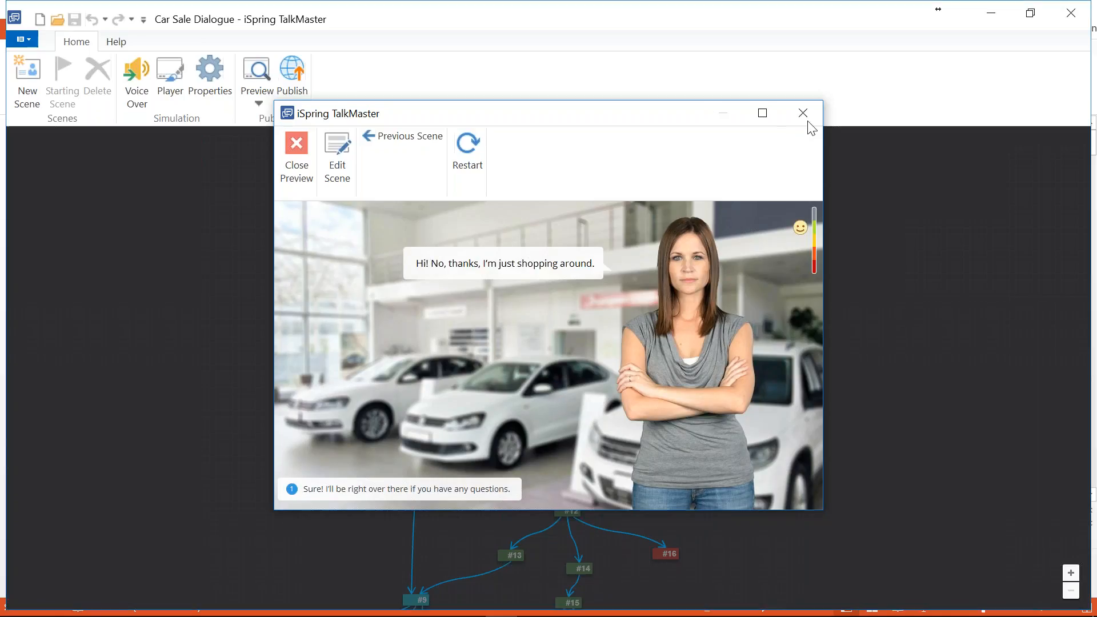
Create a new scene in an empty area and assign it the woman already used in this simulation
left_click_drag(613, 240, 624, 509)
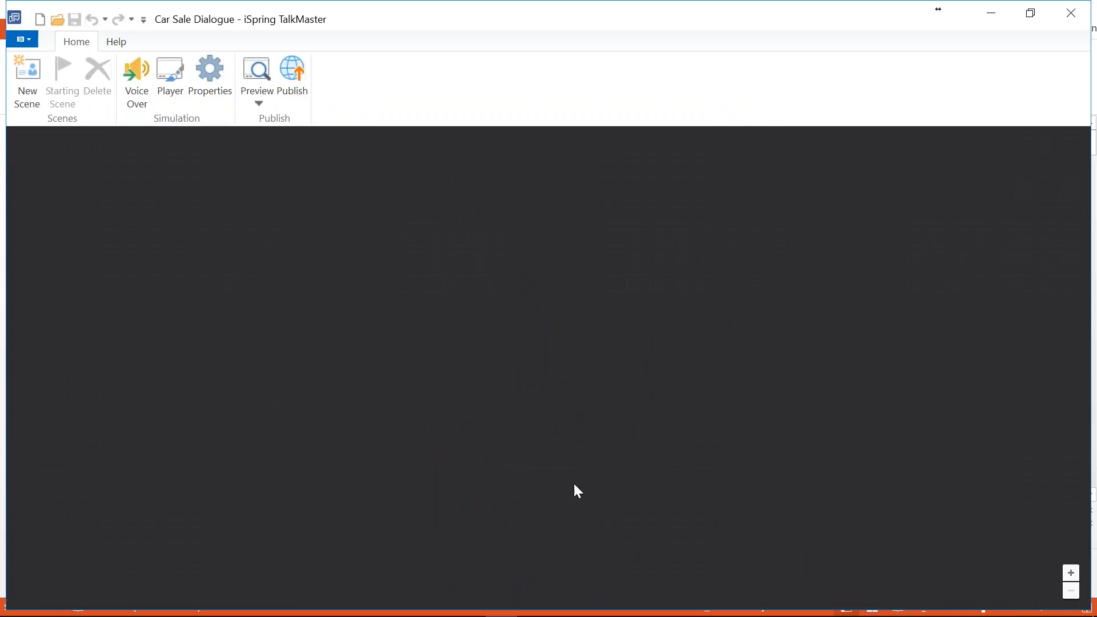
left_click(26, 96)
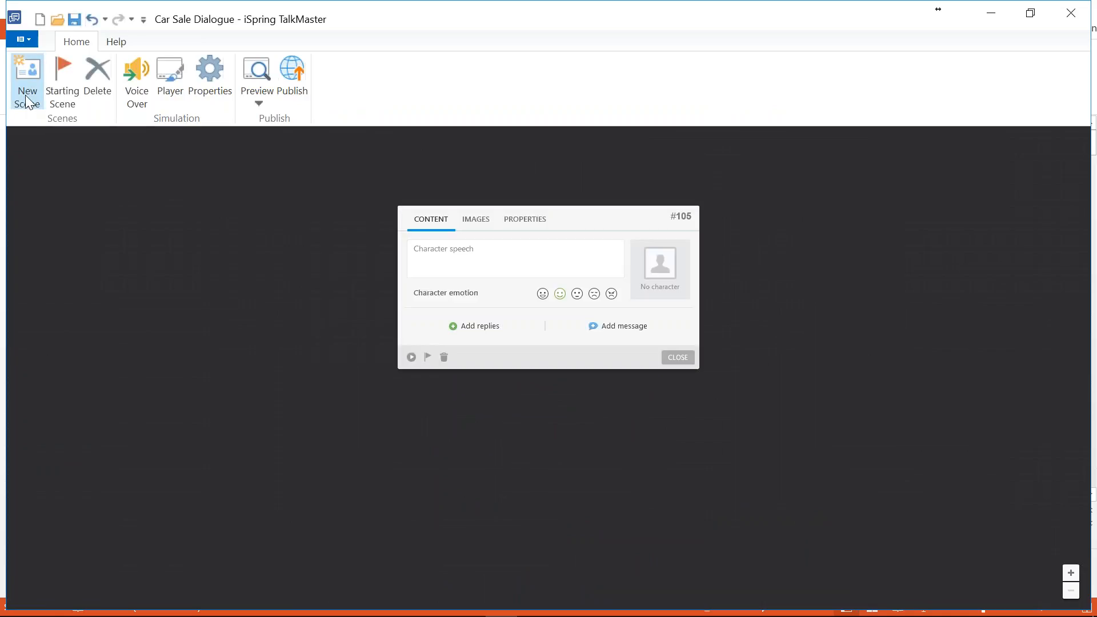
left_click(661, 290)
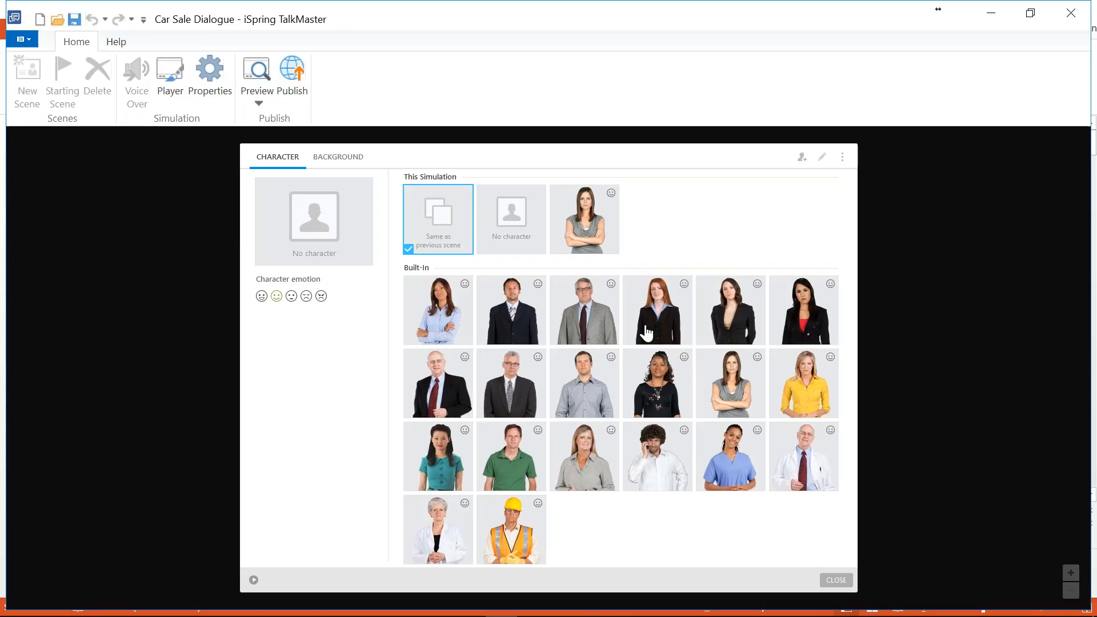
left_click(576, 229)
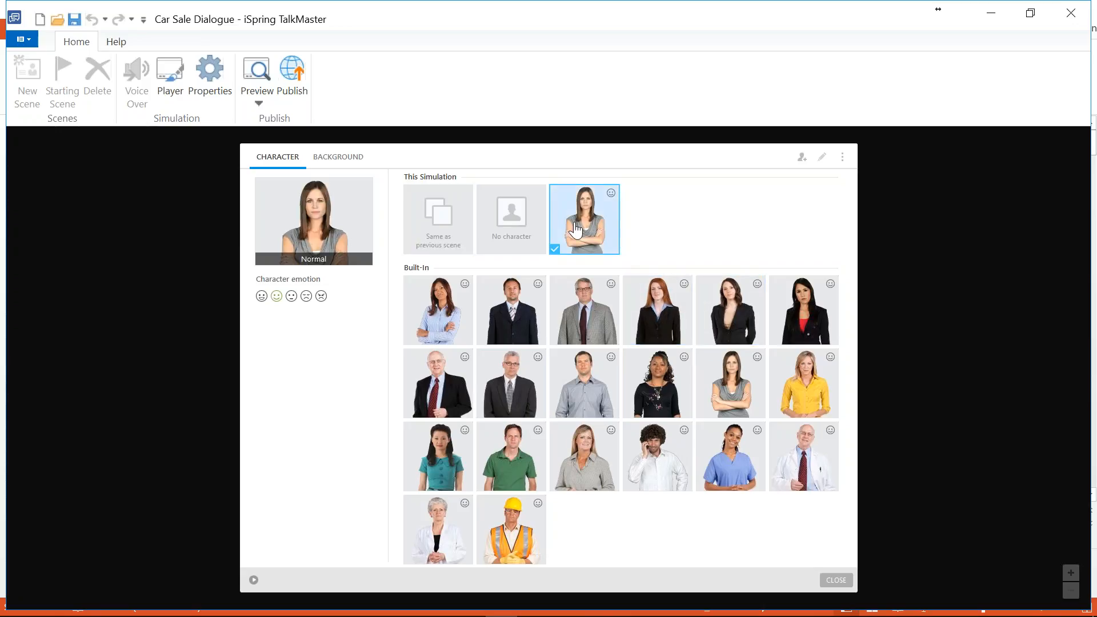
Preview the selected character's different emotions and leave her on Normal
left_click(261, 296)
left_click(277, 296)
left_click(291, 296)
left_click(306, 297)
left_click(291, 296)
left_click(276, 296)
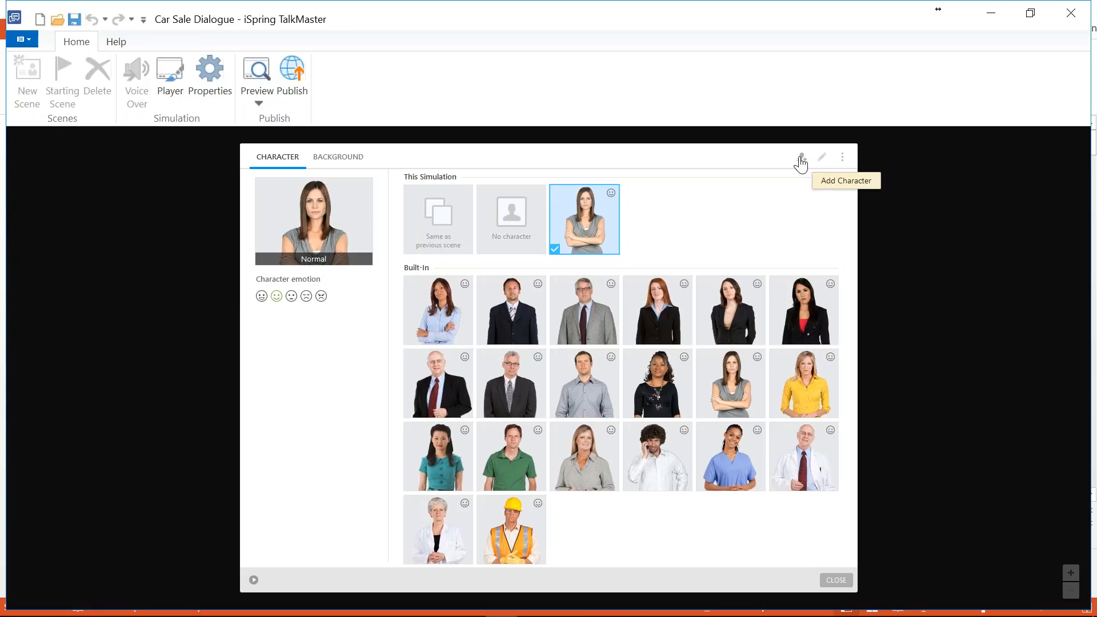
Set the scene's background to the car showroom image already used in this simulation, and finish the image selection
left_click(338, 157)
scroll(852, 263, "down", 1)
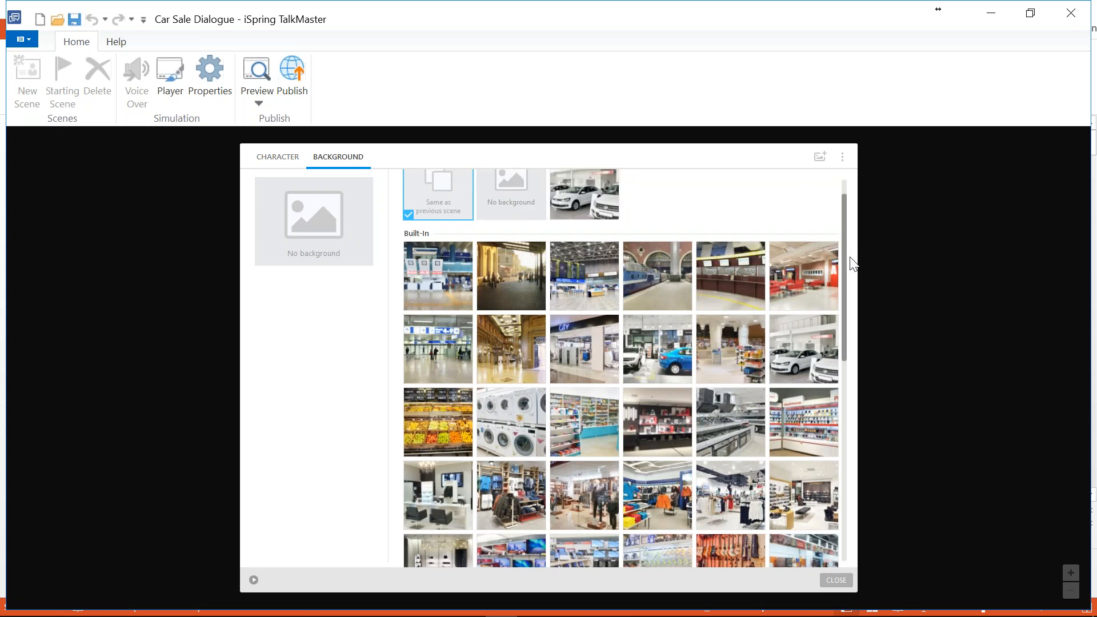
scroll(845, 302, "down", 5)
scroll(841, 427, "down", 4)
scroll(840, 402, "up", 2)
left_click_drag(840, 376, 845, 219)
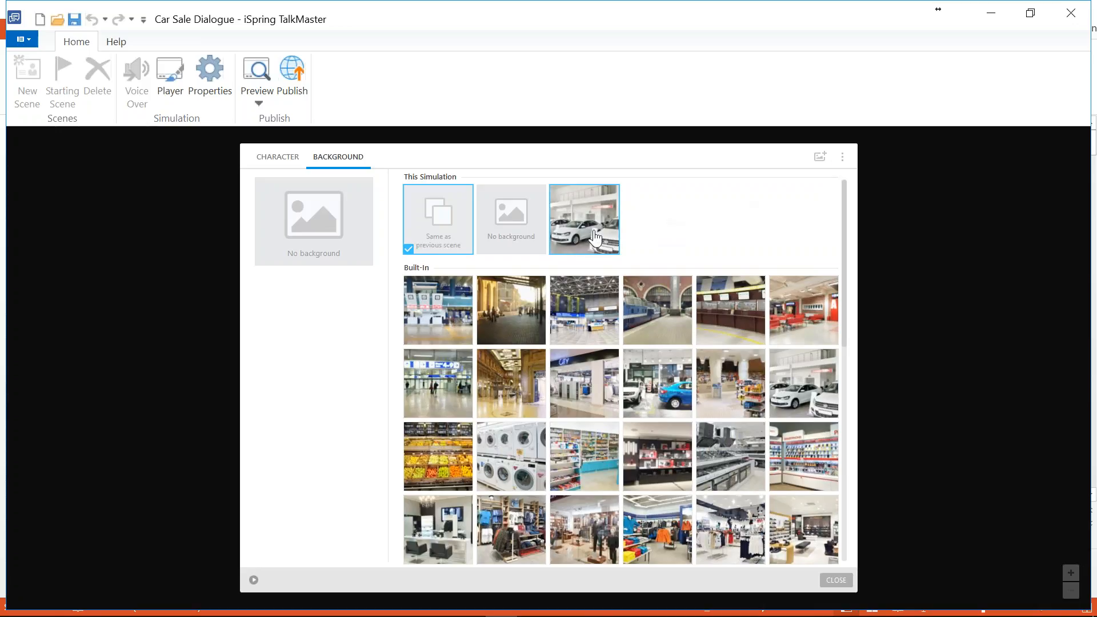
left_click(593, 237)
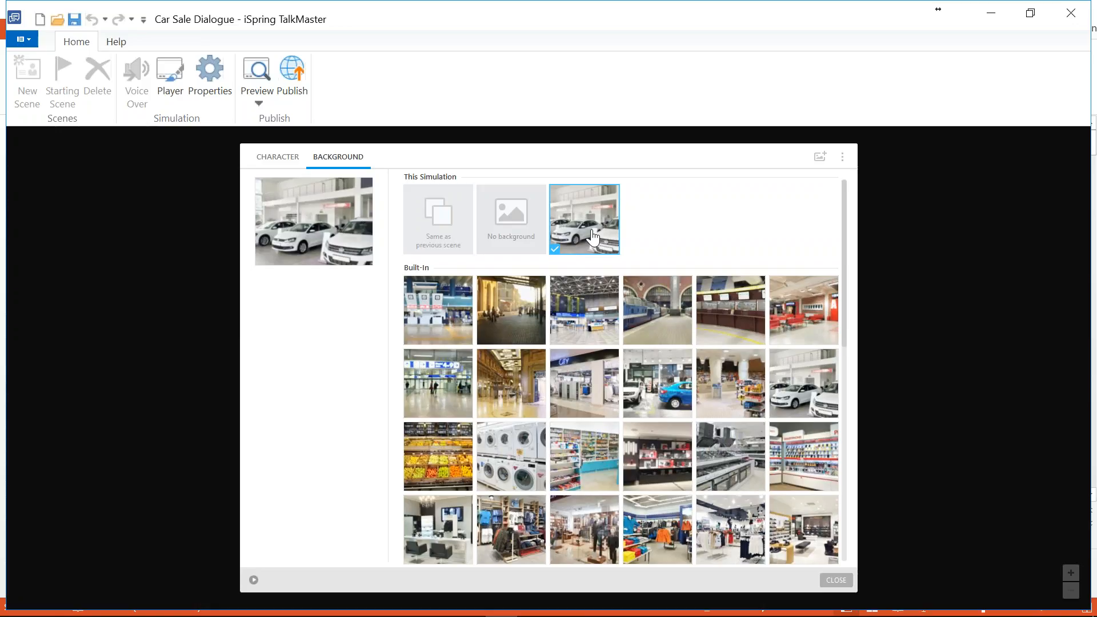
left_click(832, 581)
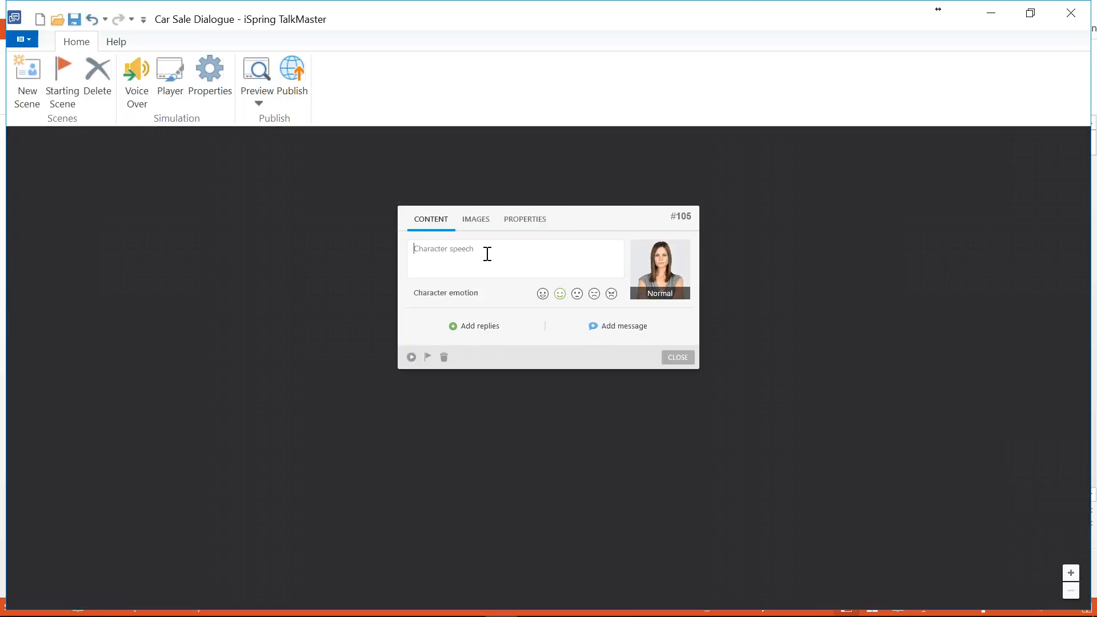
Enter the speech "What car would you recommend?" and the Fast Ruler reply: 1.33 Liter 4-Cylinder, 122 hp, 2 airbags, 13 cu. ft., 2-door coupe, from $19,000
type("What car would you recommend?")
left_click(479, 331)
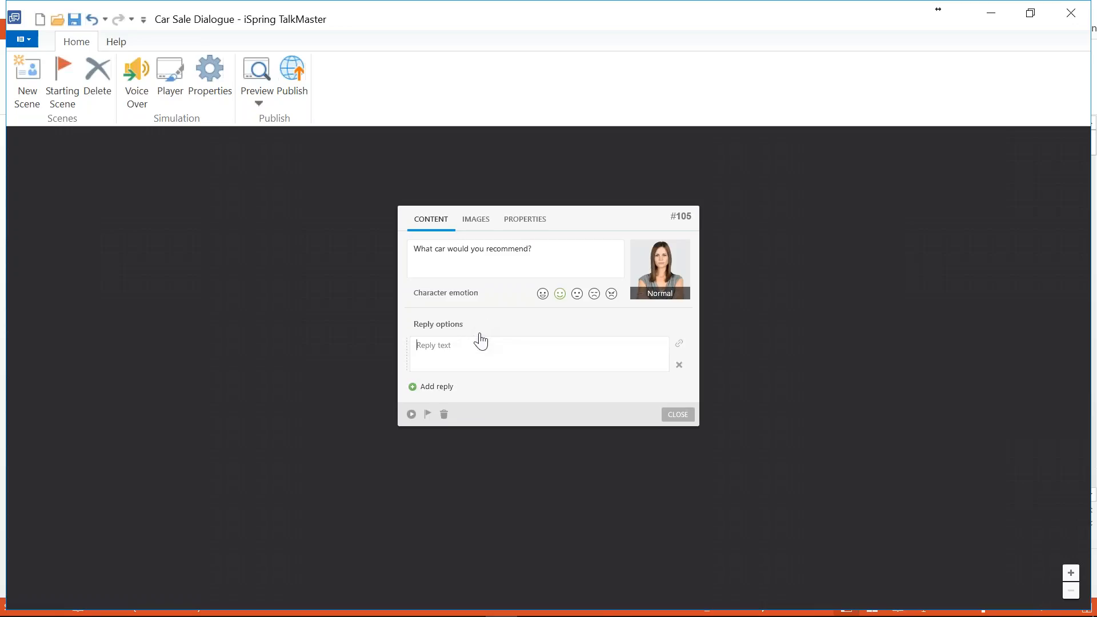
type("The Fast Ruler: 1.33 Liter 4-Cylinder, 122 hp, 2 airbags, cargo volume 13 cu. ft.,  2-door coupe, price from $19,000")
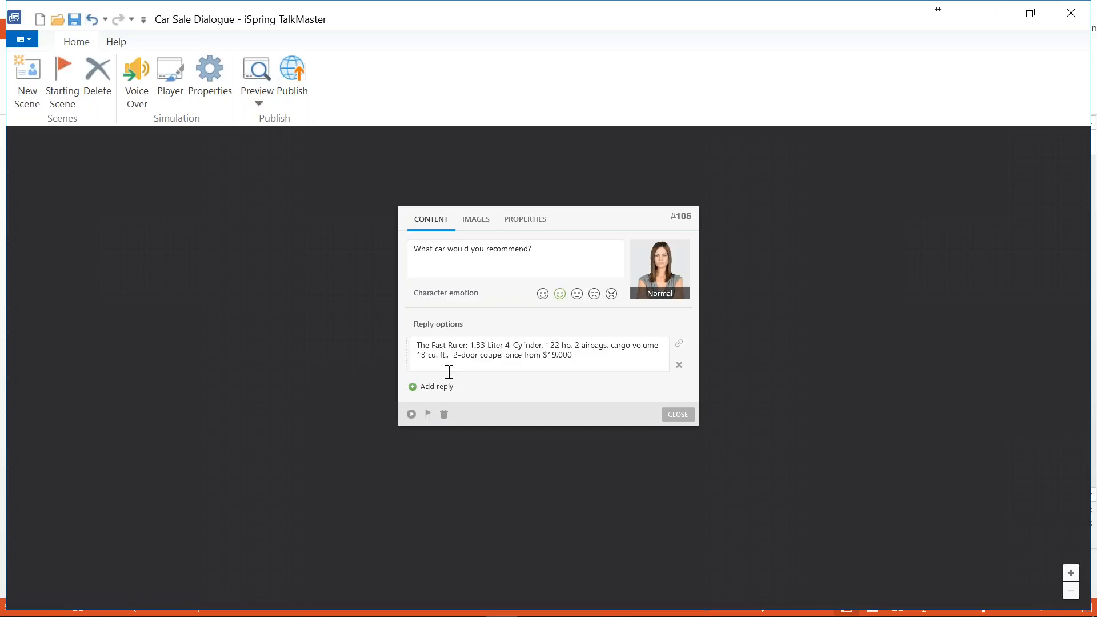
Add replies for Fast Lining (2.0L, 170 hp, 7 airbags, 15.4 cu. ft. sedan, $20,700) and Fast Sharp (2.7L, 185 hp, 10 airbags, 42.4 cu. ft. SUV, $24,000)
left_click(441, 386)
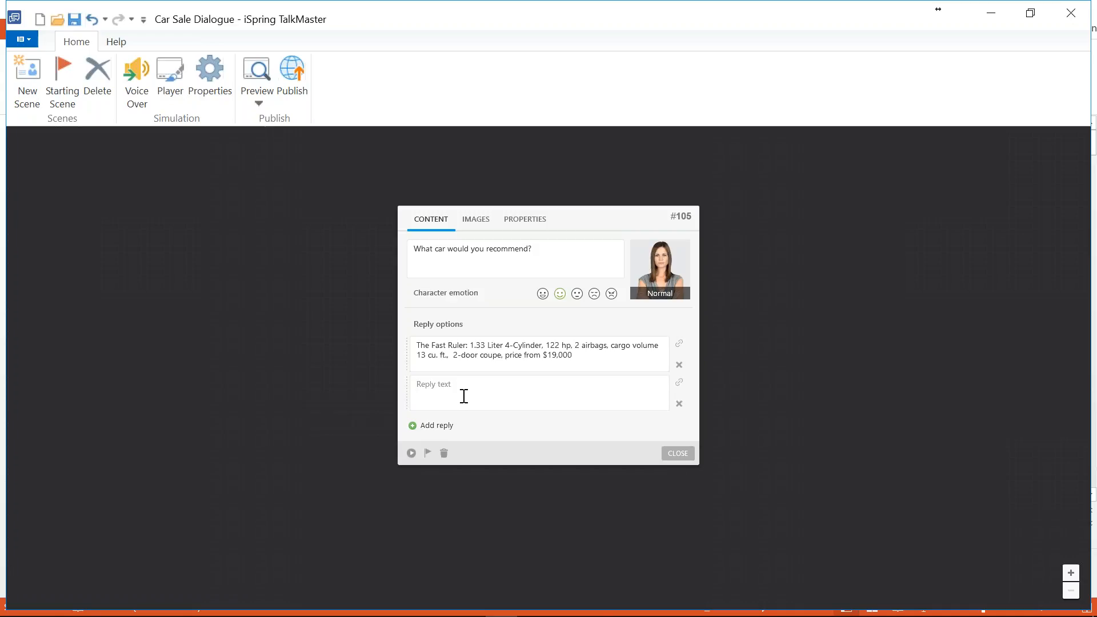
type("The Fast Lining: 2.0 Liter 4-Cylinder, 170 hp, 7 airbags, cargo volume 15.4 cu. ft., sedan, price from $20,700")
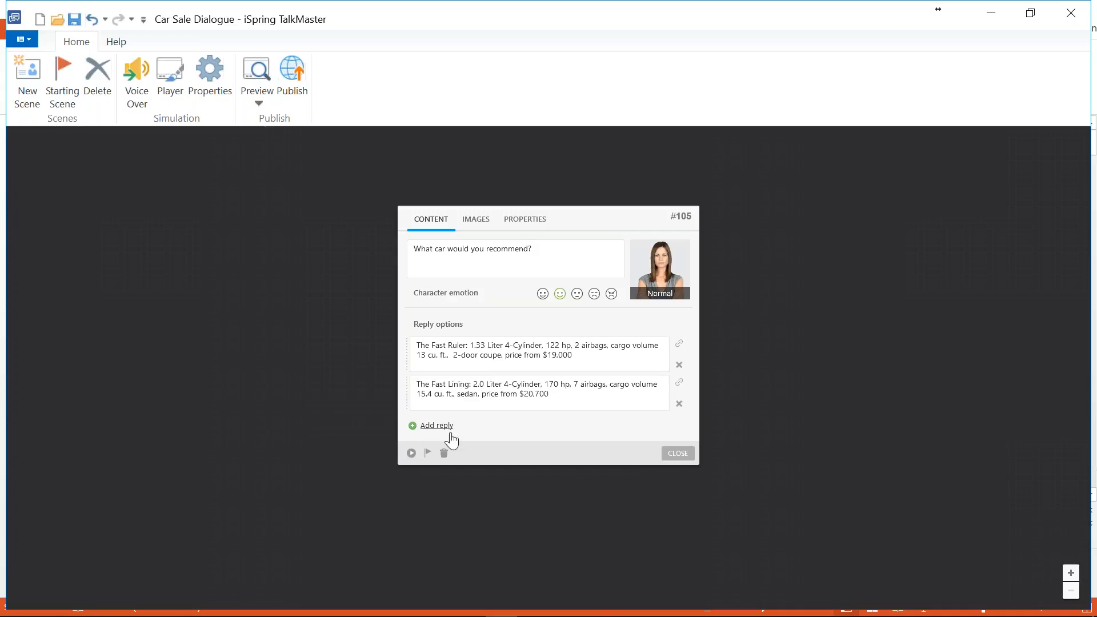
left_click(449, 426)
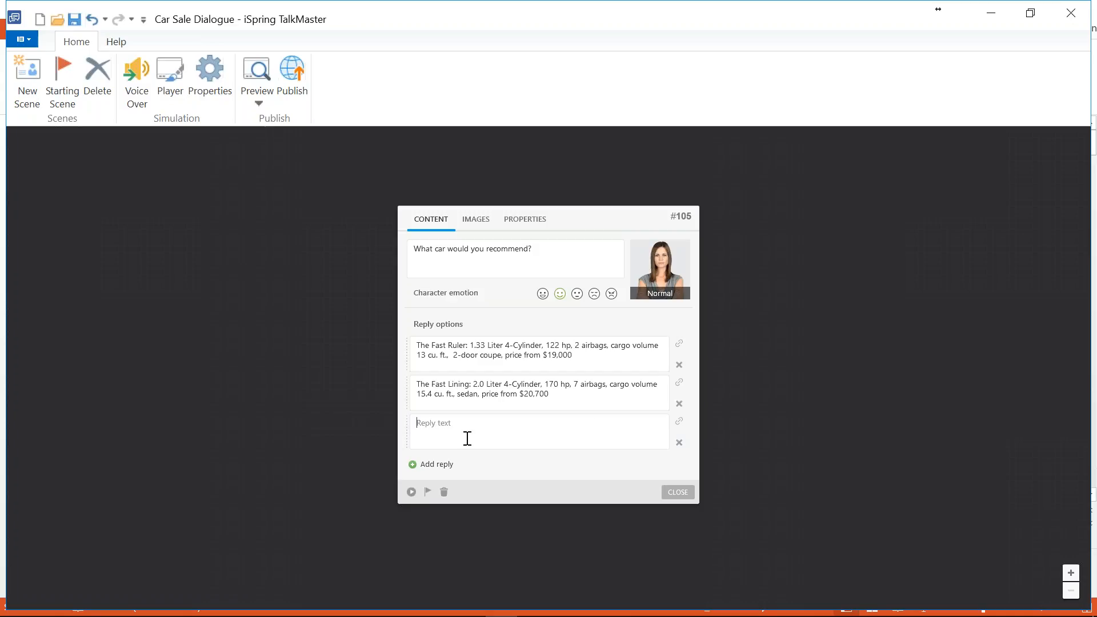
type("The Fast Sharp: 2.7 Liter 4-Cylinder, 185 hp, 10 airbags, cargo volume 42.4 cu. ft., SUV, price from $24,000")
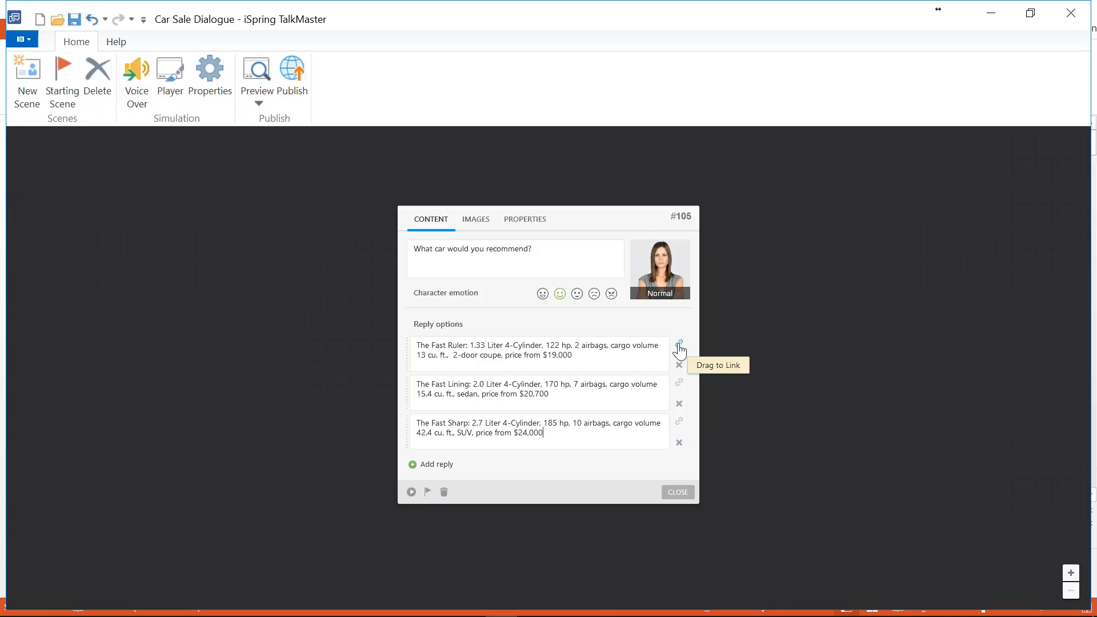
Link each of the three car replies to its own new scene, spread out below the question scene
left_click_drag(679, 345, 416, 389)
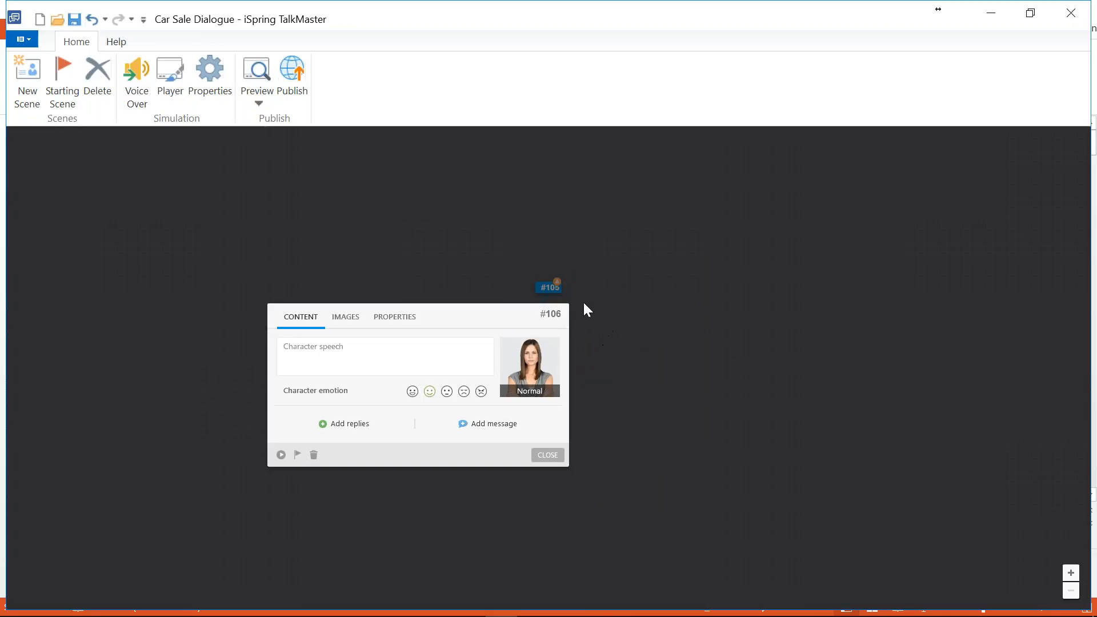
scroll(581, 302, "up", 5)
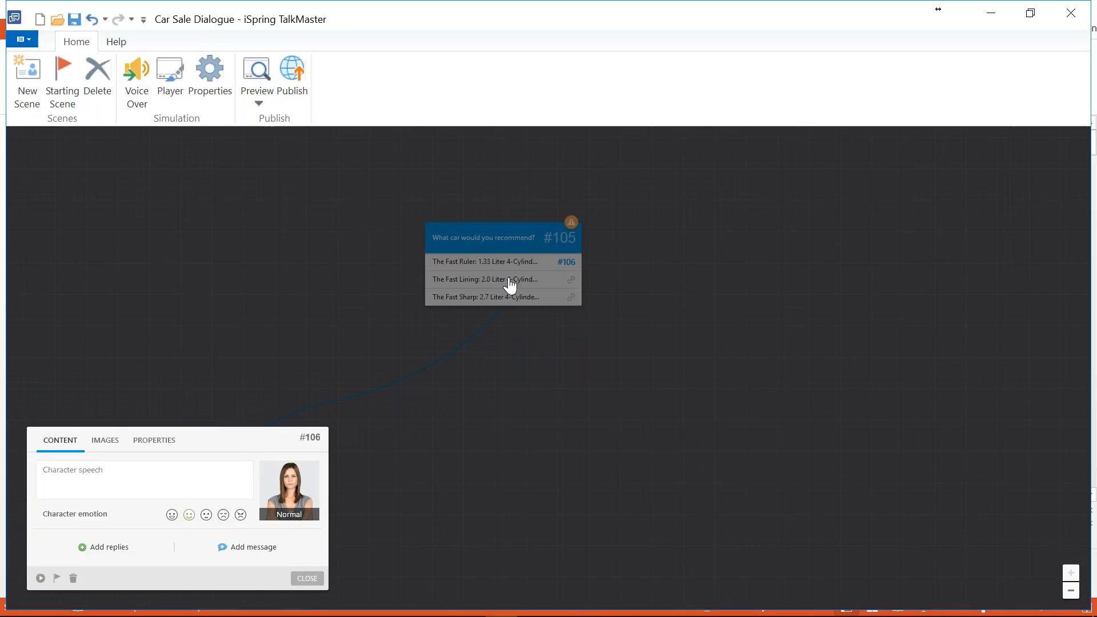
left_click_drag(571, 279, 518, 503)
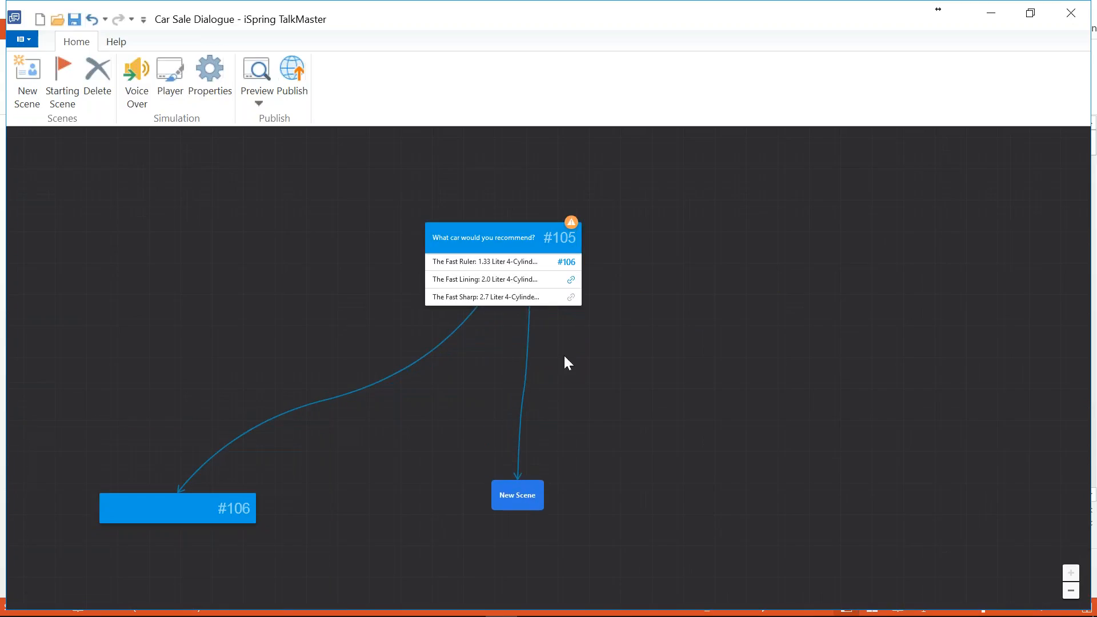
left_click_drag(571, 304, 782, 490)
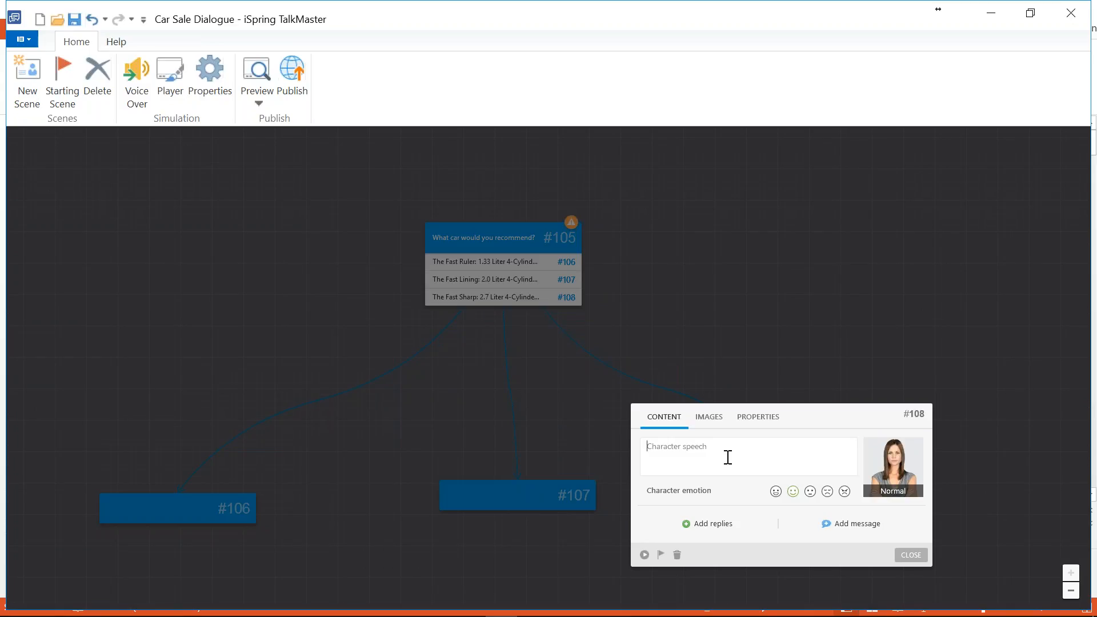
Give scene #108 the speech "I already told you I can't afford that much for a car. I'm going to go now." and the Angry emotion
type("I already told you I can't afford that much for a car. I'm going to go now.")
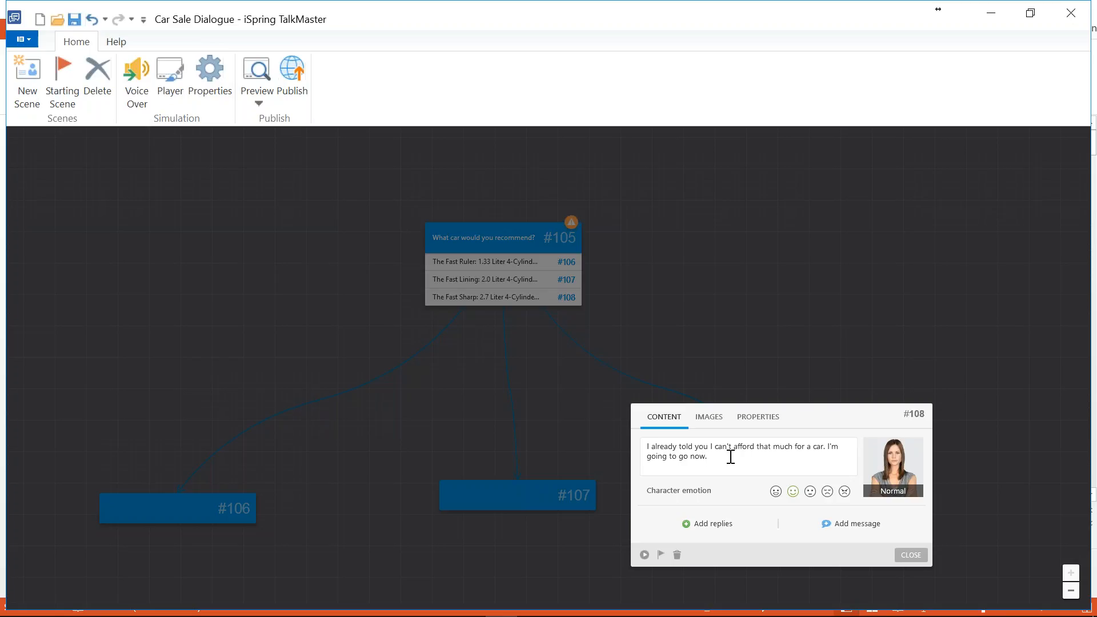
left_click(844, 492)
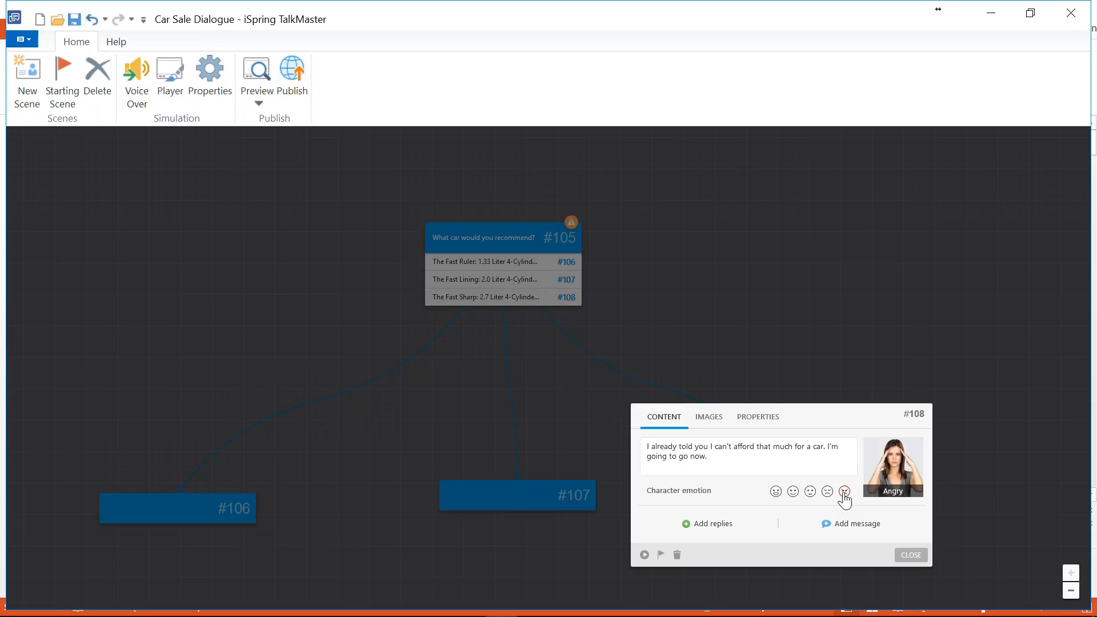
Add the message "The prospect has already given you a firm budget for a car. Try to be more attentive next time!" to scene #108
left_click(848, 524)
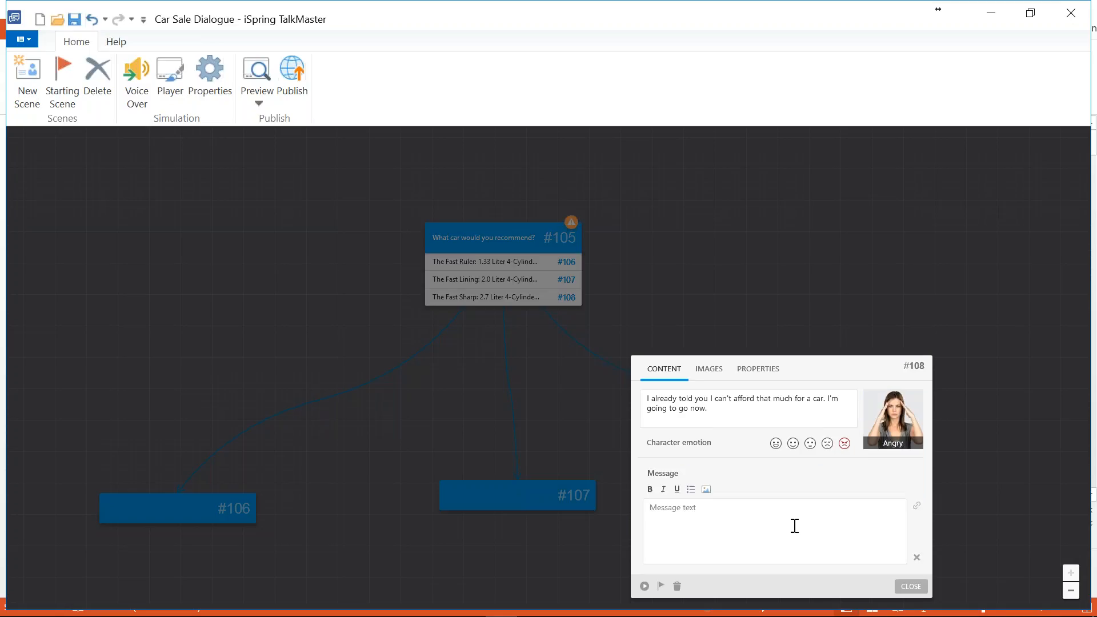
type("The prospect has already given you a firm budget for a car. Try to be more attentive next time!")
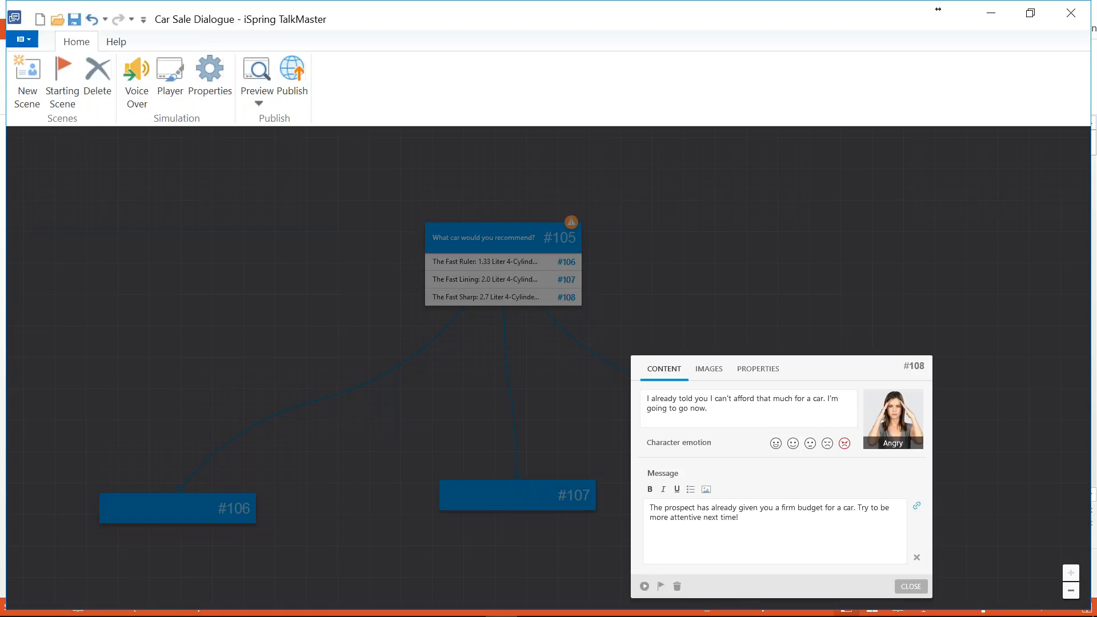
Try to link scene #108's message to a new scene below it
left_click_drag(917, 511, 799, 605)
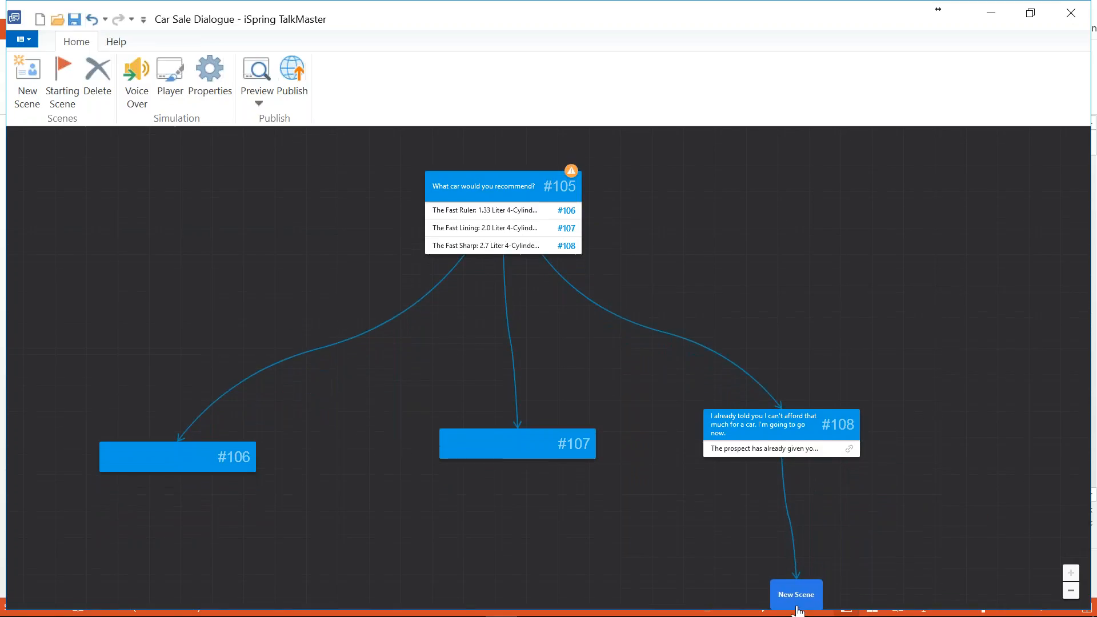
left_click_drag(786, 492, 779, 417)
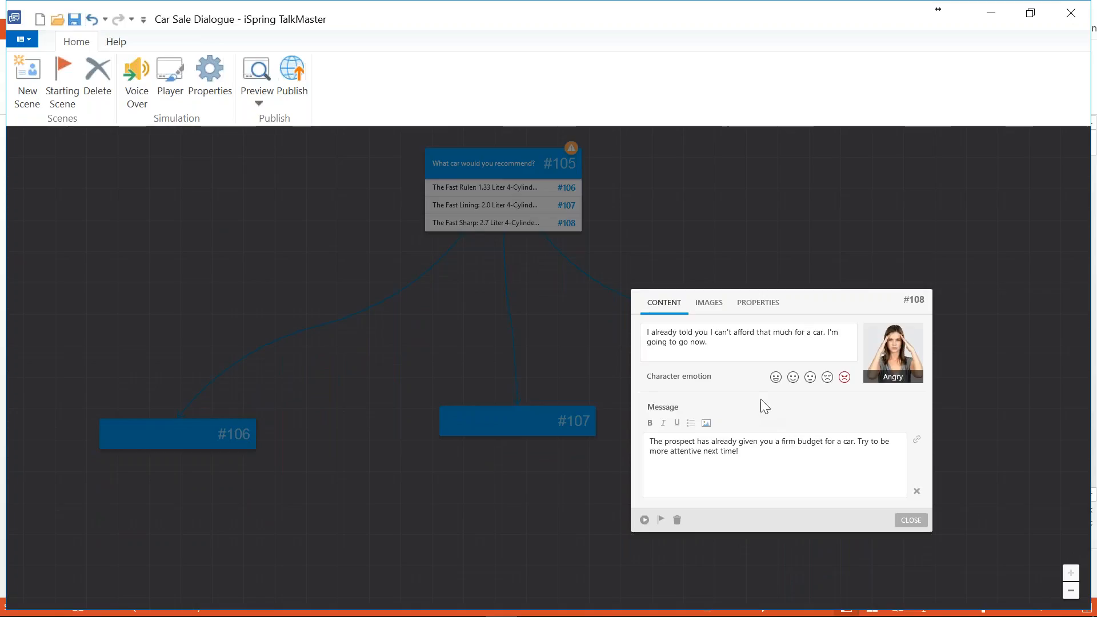
Change the scene color of scene #108 to red in its properties
left_click(758, 312)
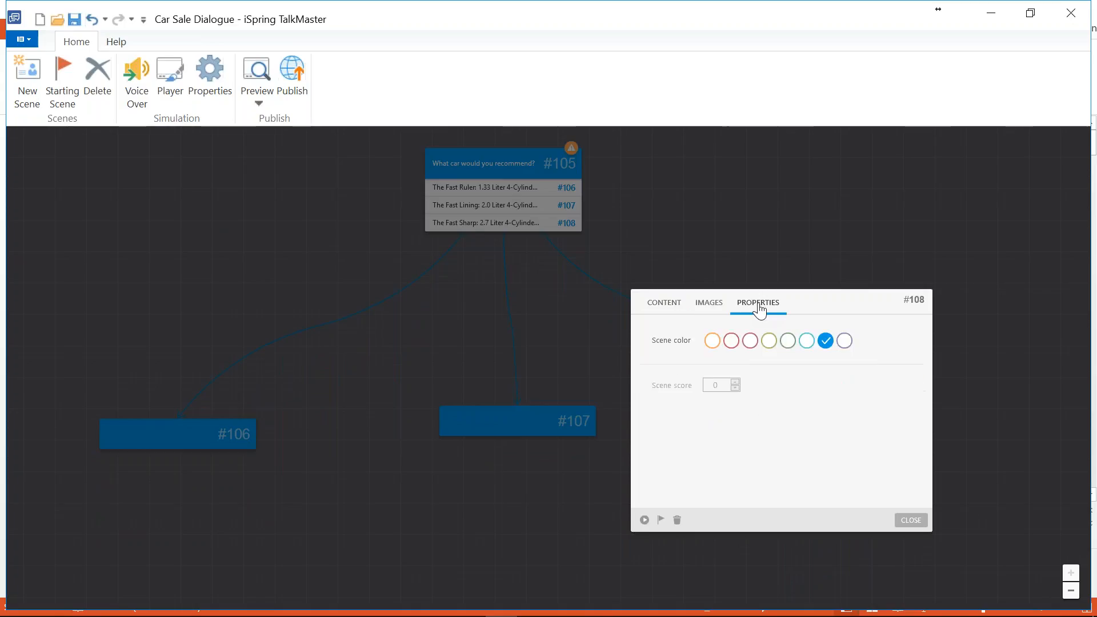
left_click(732, 341)
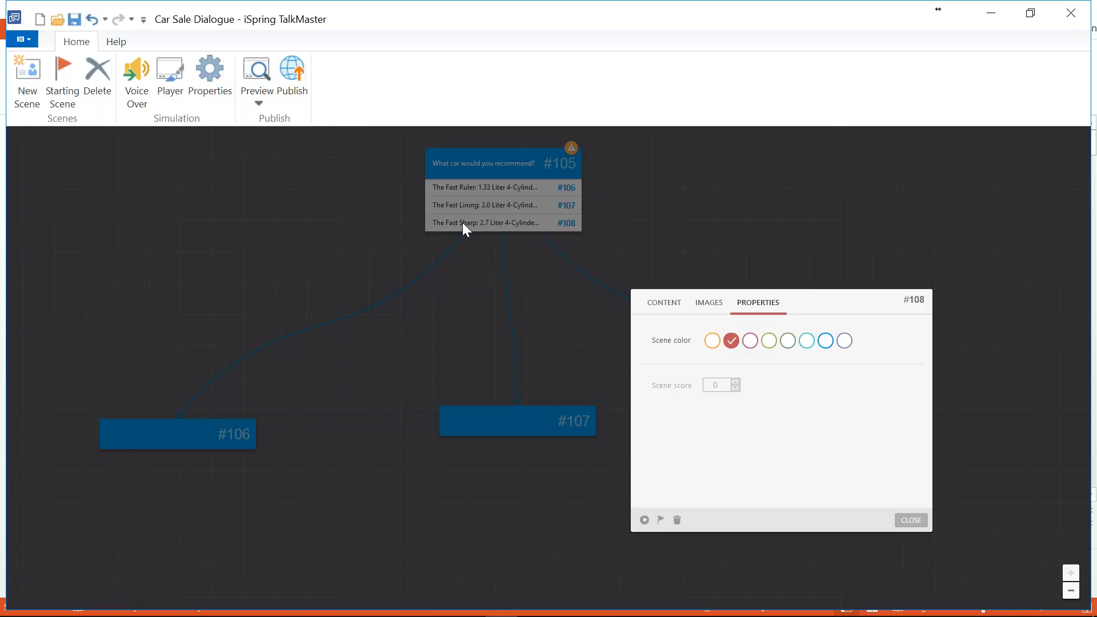
Enable simulation evaluation with a passing score of 80 points and display the user score and max score on the final scene
left_click(214, 89)
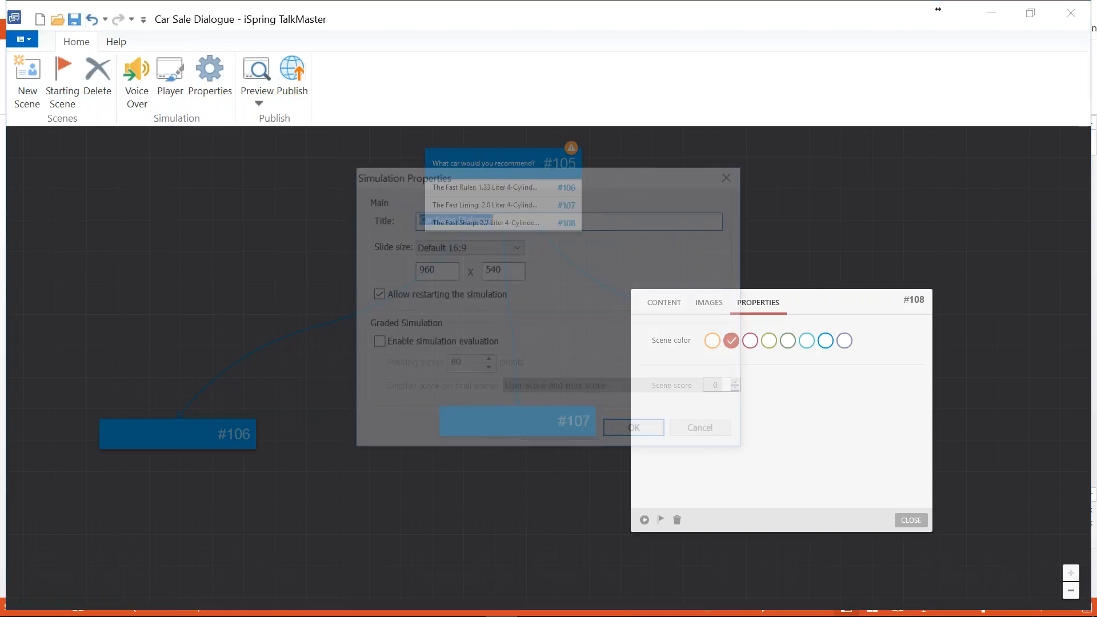
left_click(375, 343)
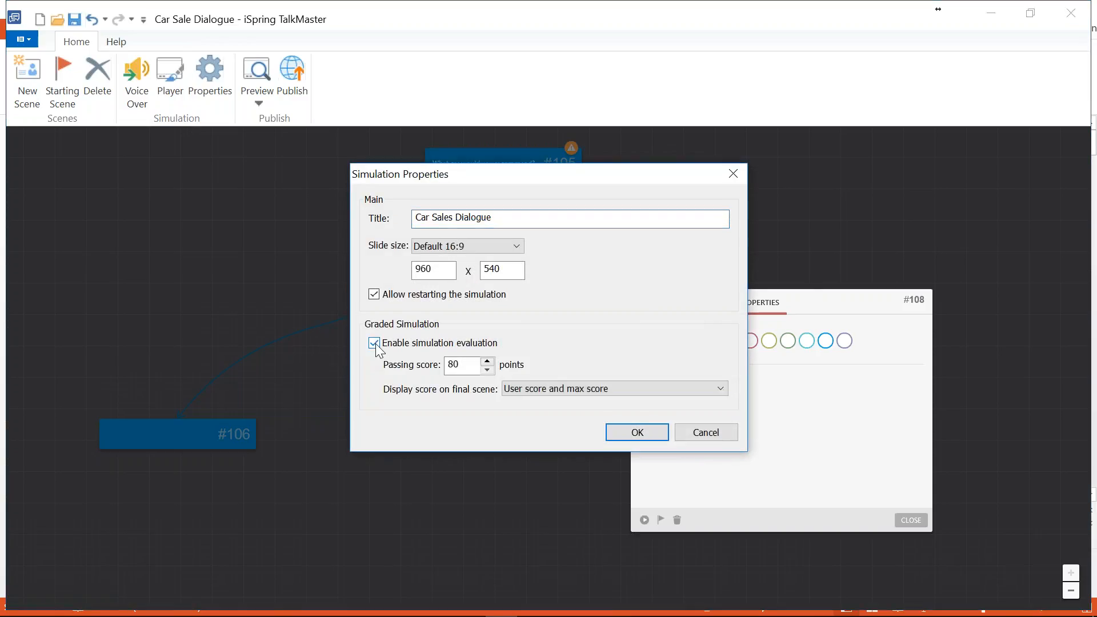
left_click(465, 365)
left_click(554, 389)
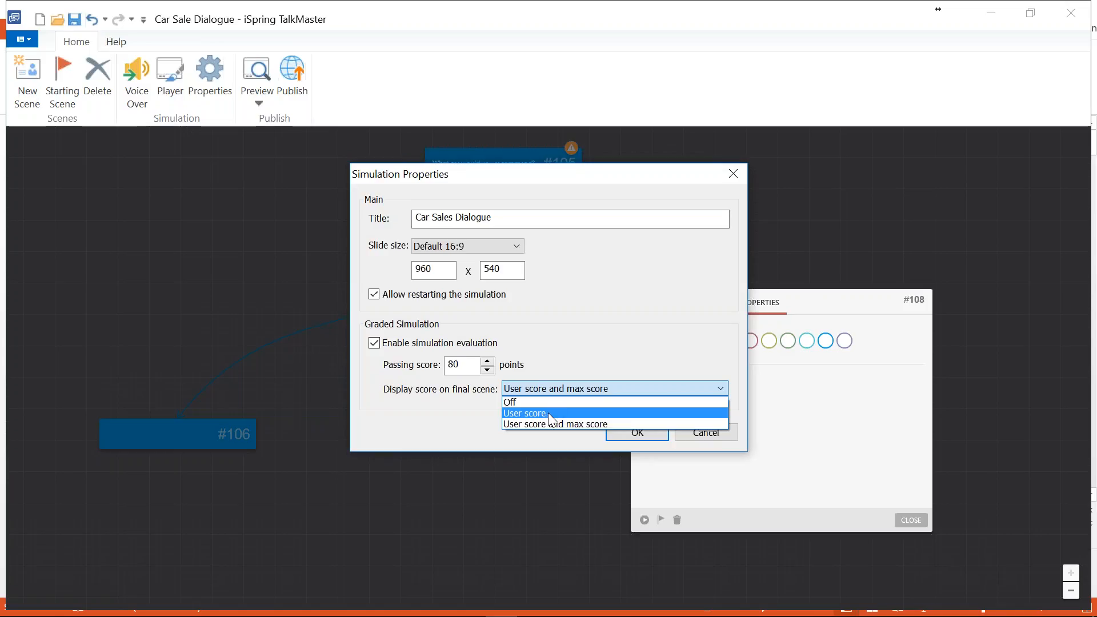
left_click(583, 424)
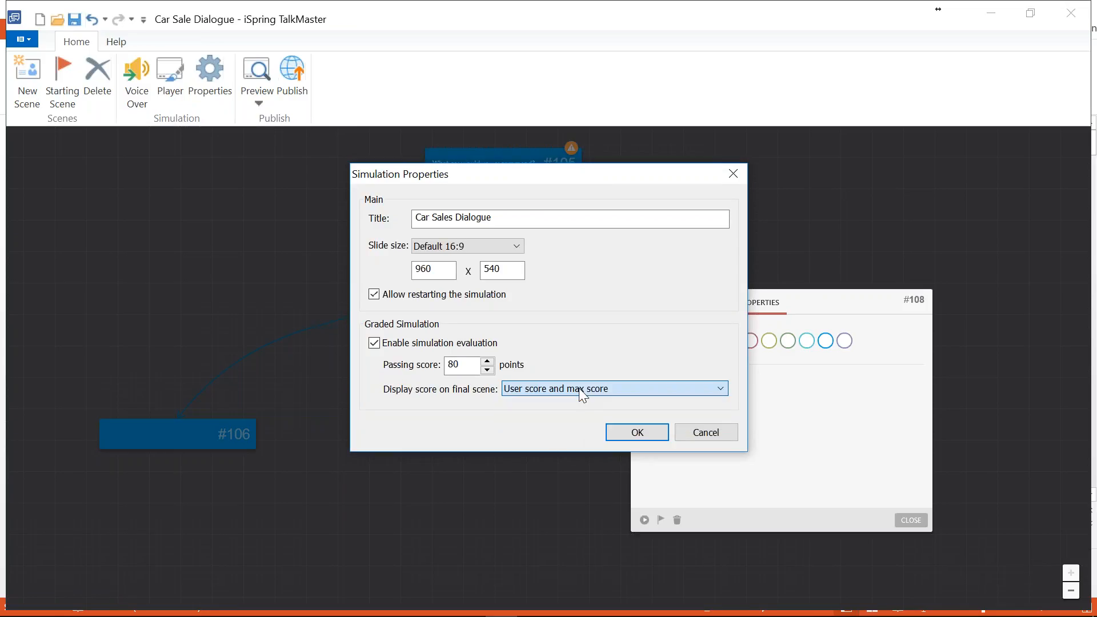
left_click(632, 438)
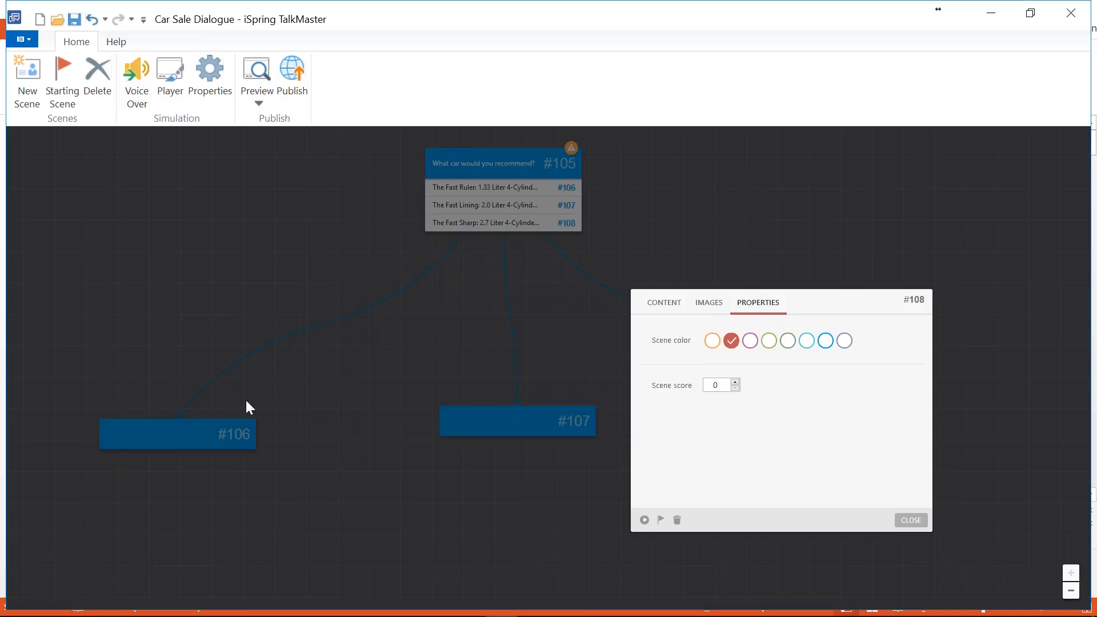
Set the scene score of scene #106 to 11 in its properties and close the scene
left_click(194, 446)
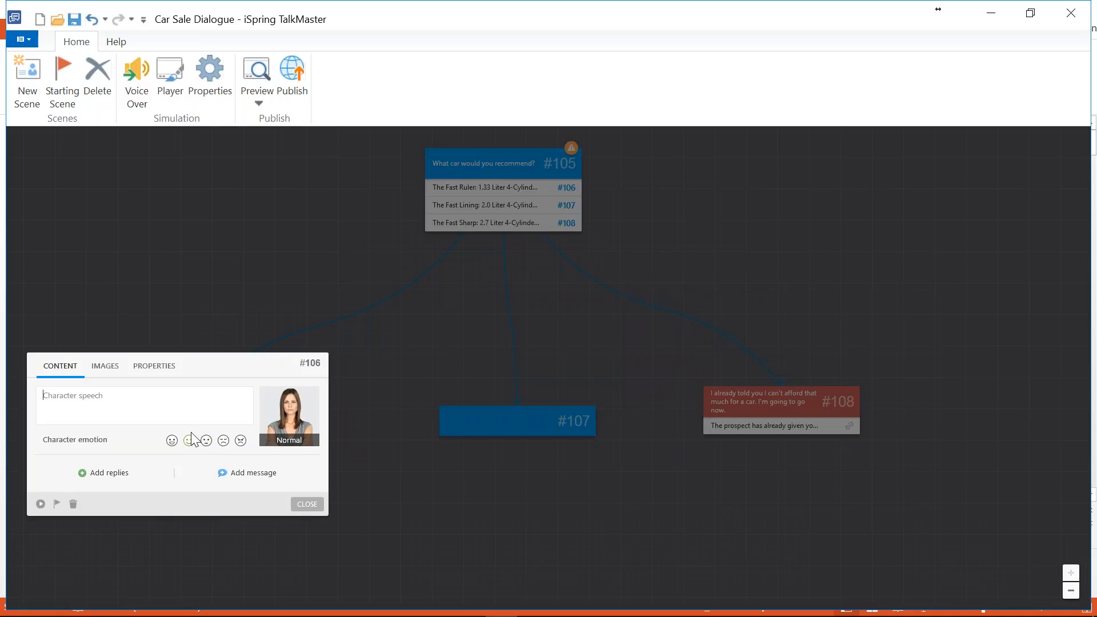
left_click(153, 368)
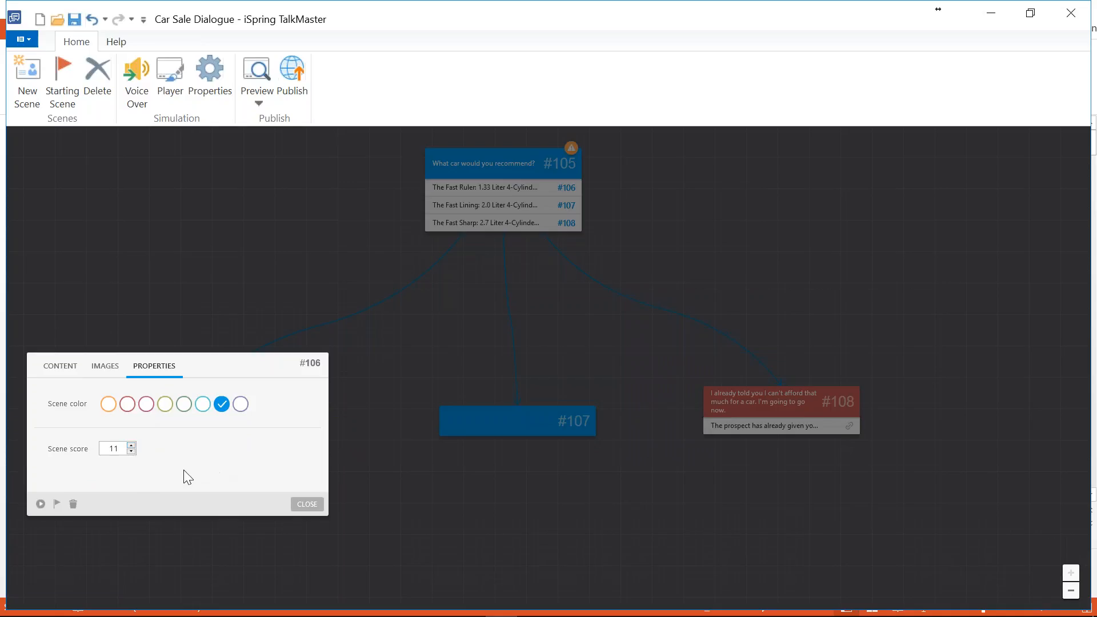
left_click(312, 506)
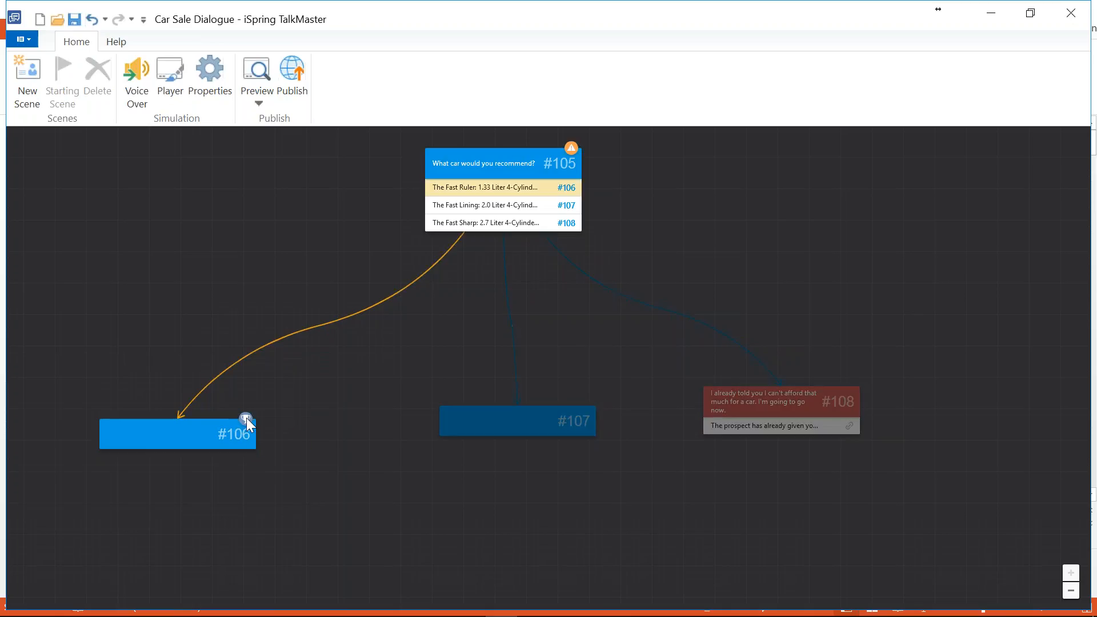
Preview the simulation from scene #105, answer with the Fast Sharp reply, and finish the run
mouse_move(246, 417)
mouse_move(571, 150)
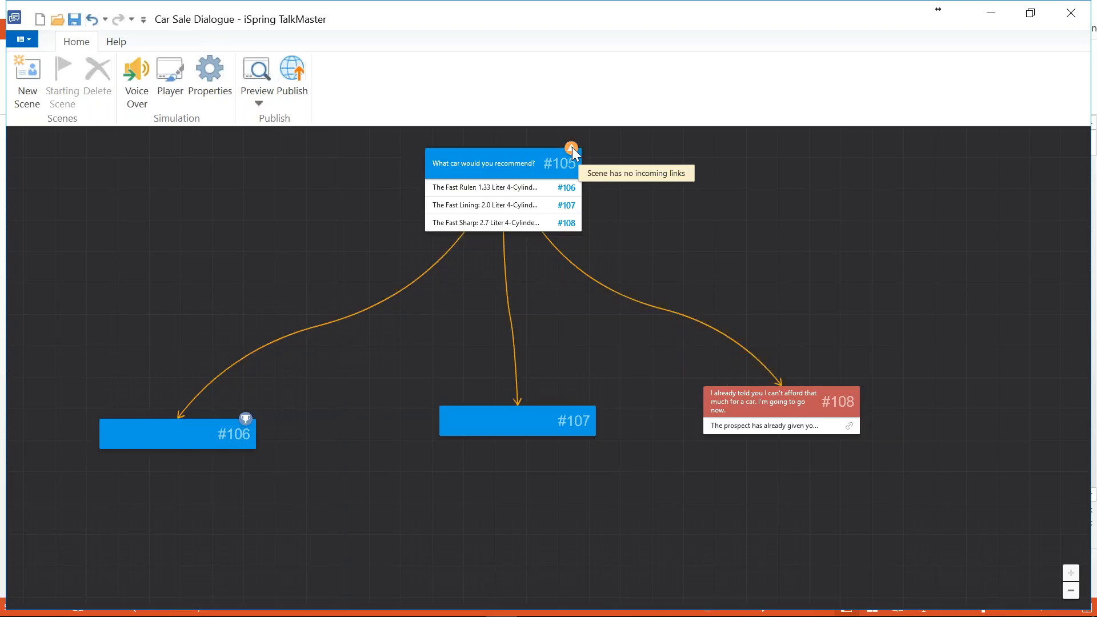
double_click(512, 174)
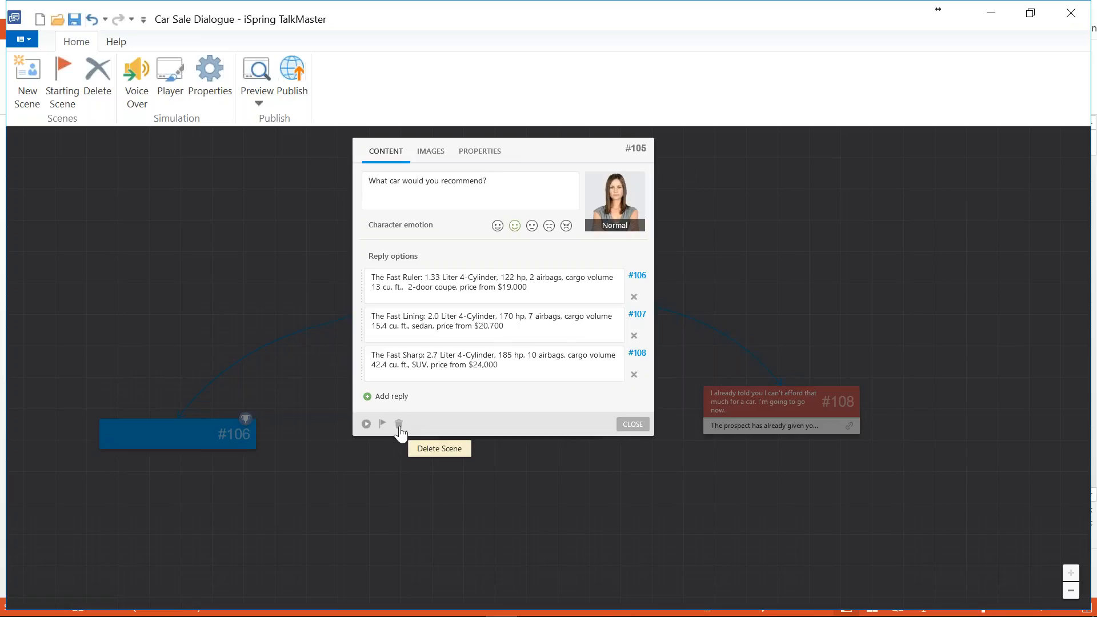
left_click(366, 426)
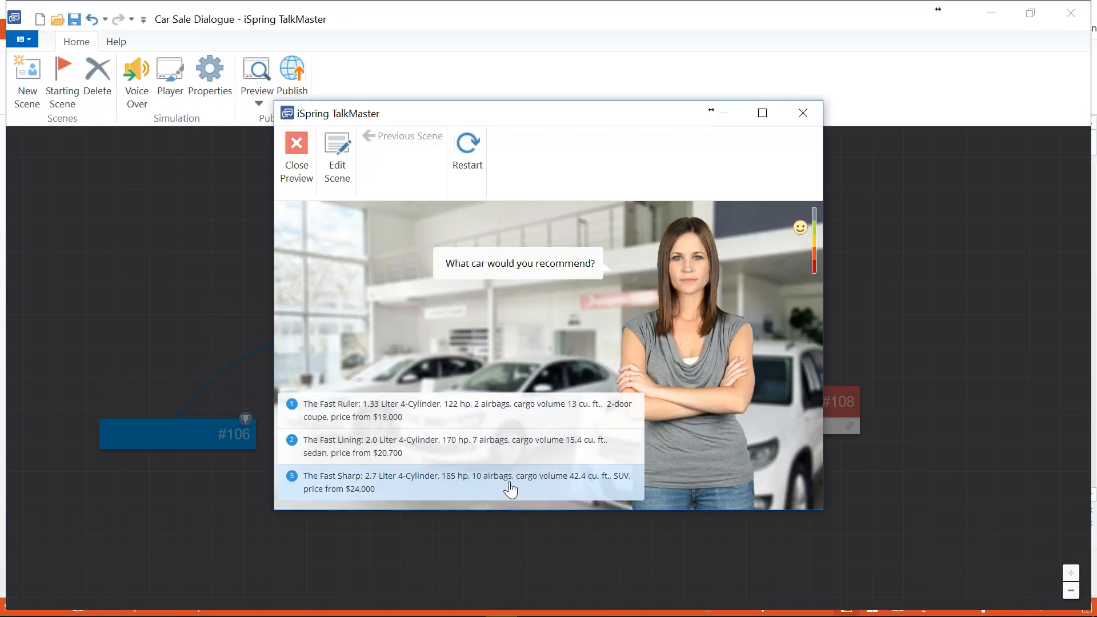
left_click(477, 492)
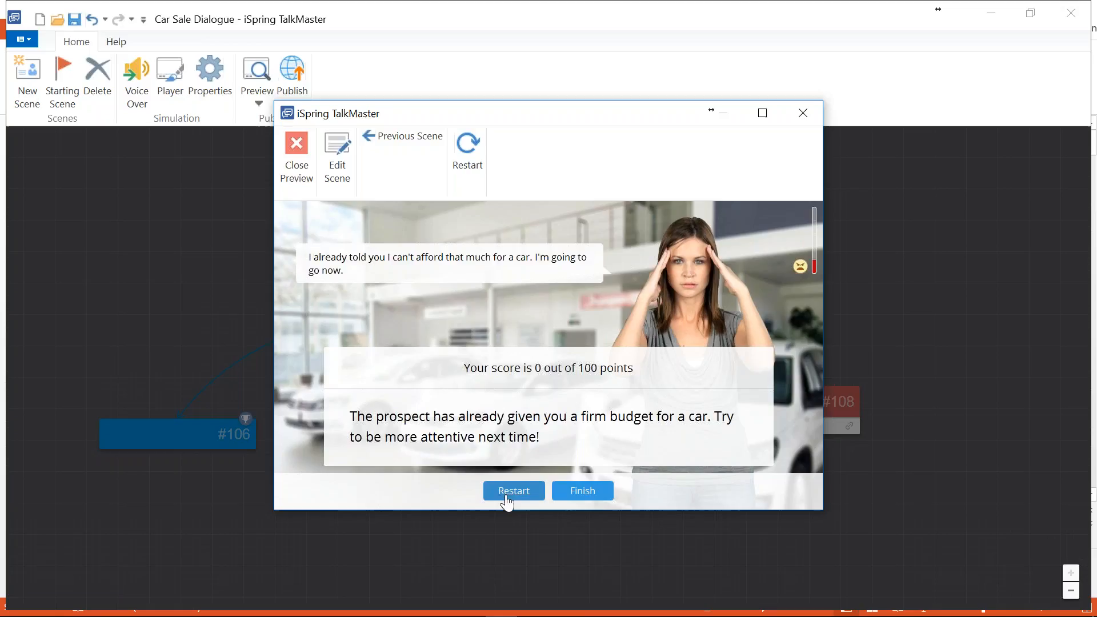
left_click(583, 491)
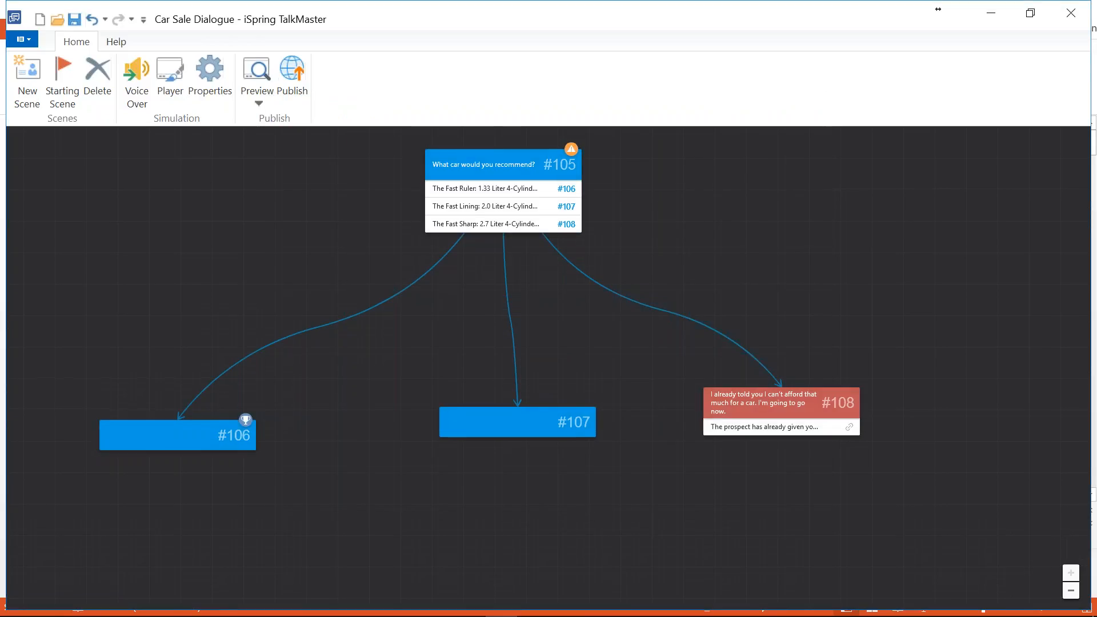
Examine the full scene tree from starting scene #104 down through the colored branches to the scored scene #29
scroll(579, 335, "down", 5)
scroll(579, 334, "down", 8)
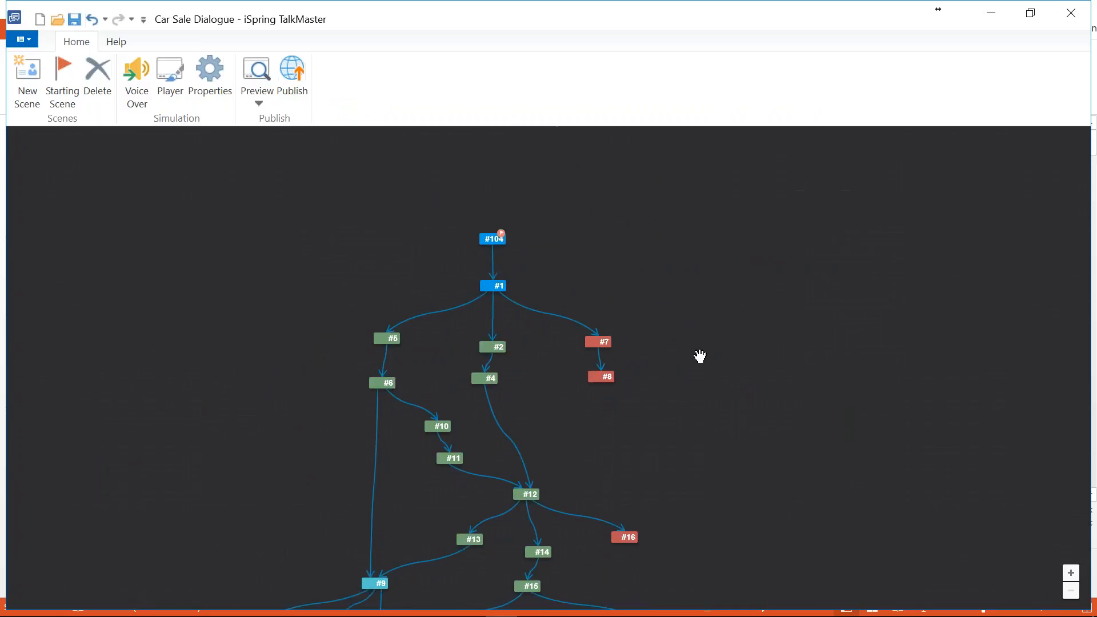
left_click(504, 239)
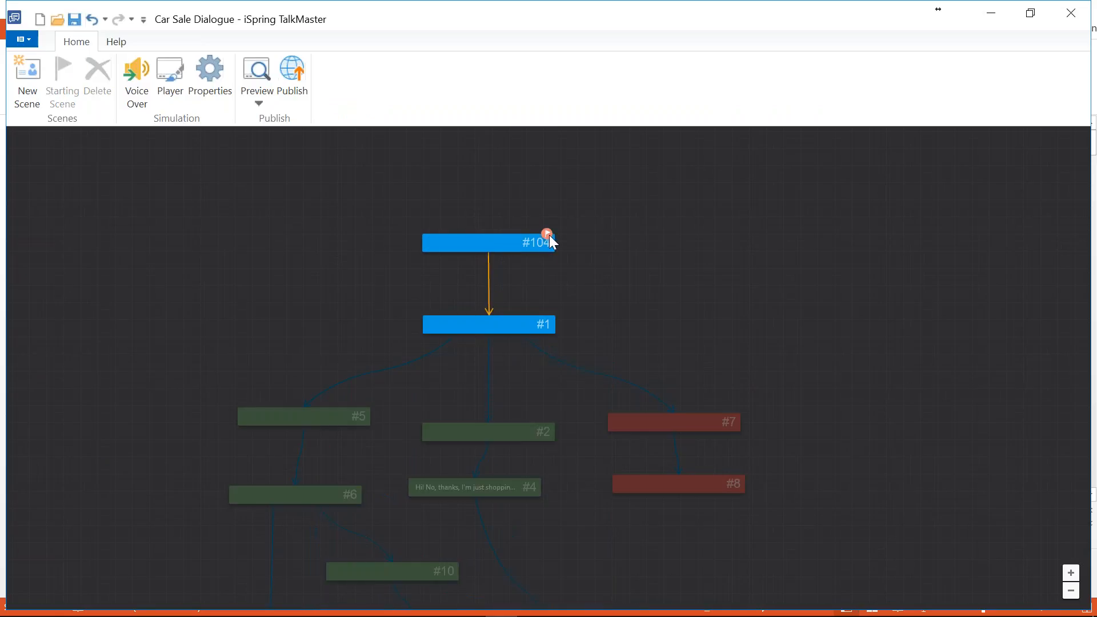
scroll(548, 235, "down", 3)
scroll(547, 236, "down", 3)
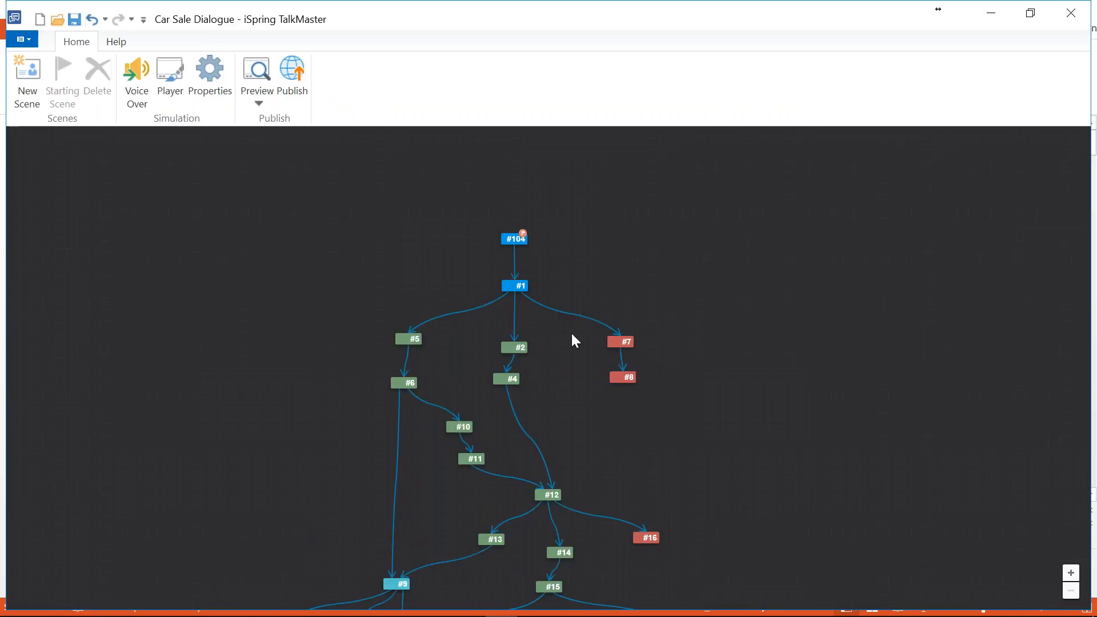
left_click(624, 345)
scroll(667, 348, "down", 3)
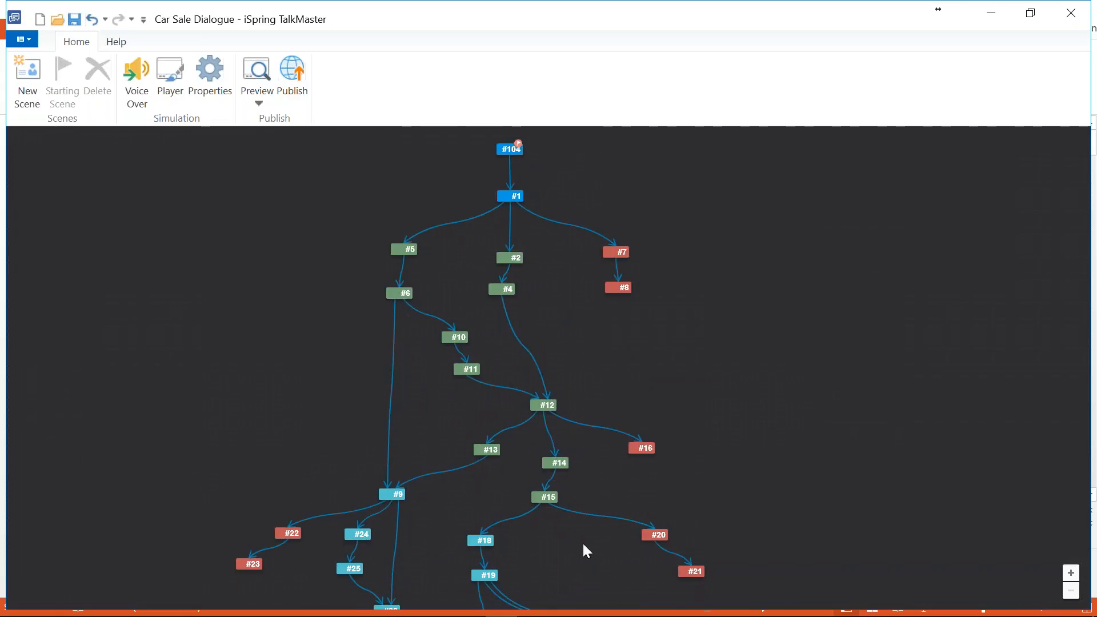
left_click_drag(585, 521, 588, 461)
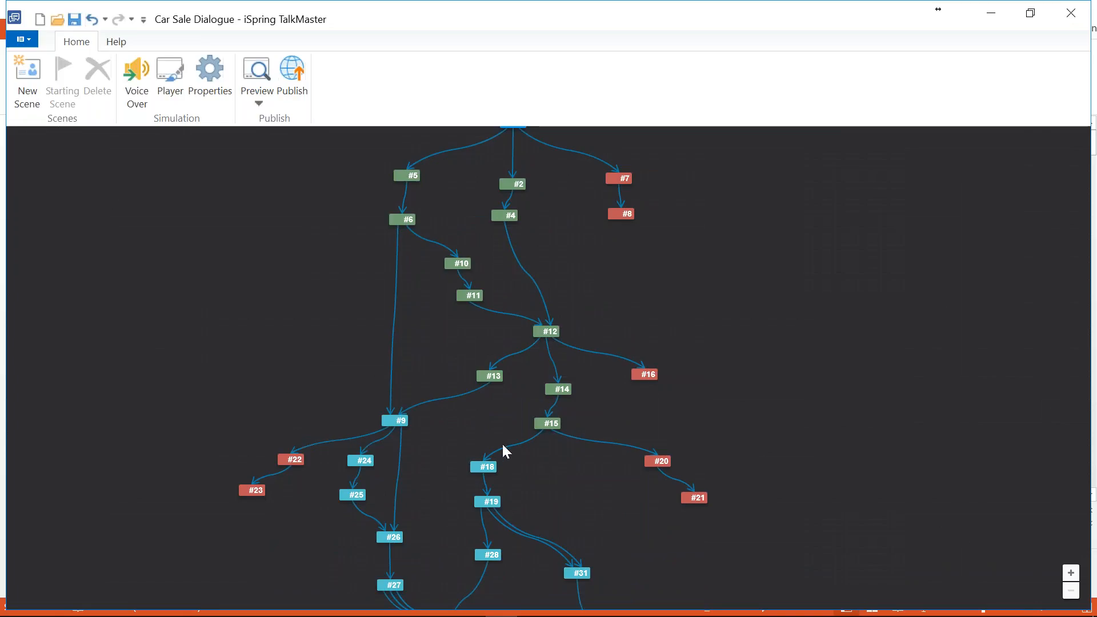
scroll(494, 442, "up", 5)
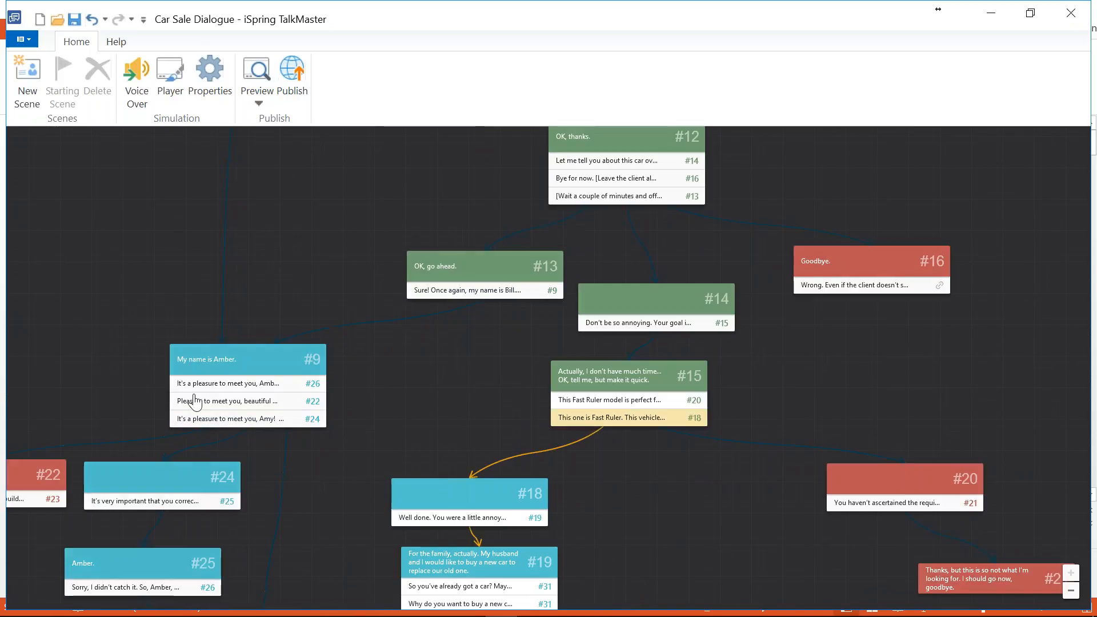
left_click_drag(385, 444, 399, 298)
scroll(379, 397, "down", 5)
scroll(418, 441, "down", 1)
scroll(428, 446, "down", 2)
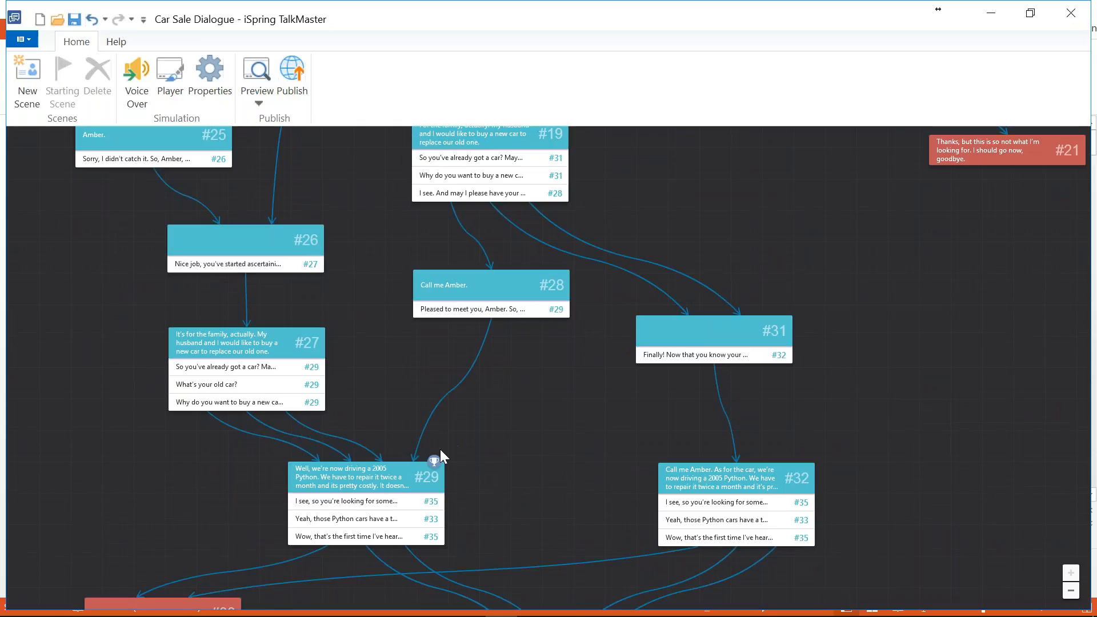
mouse_move(436, 463)
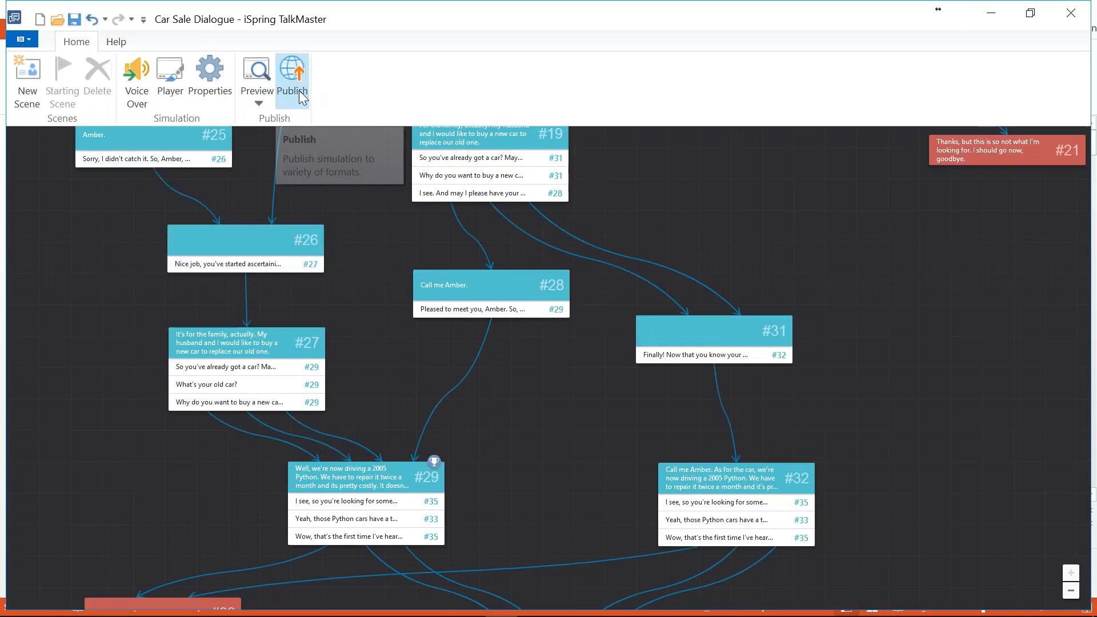
Open the publishing settings, look through the iSpring Cloud and iSpring Learn destinations, and choose LMS
left_click(298, 90)
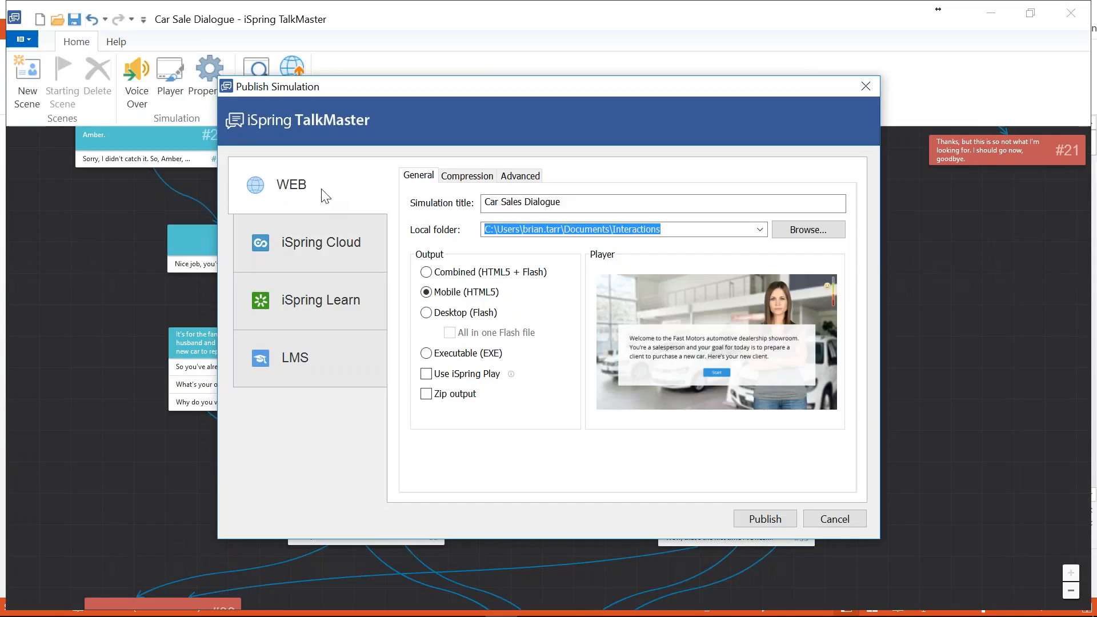
left_click(326, 250)
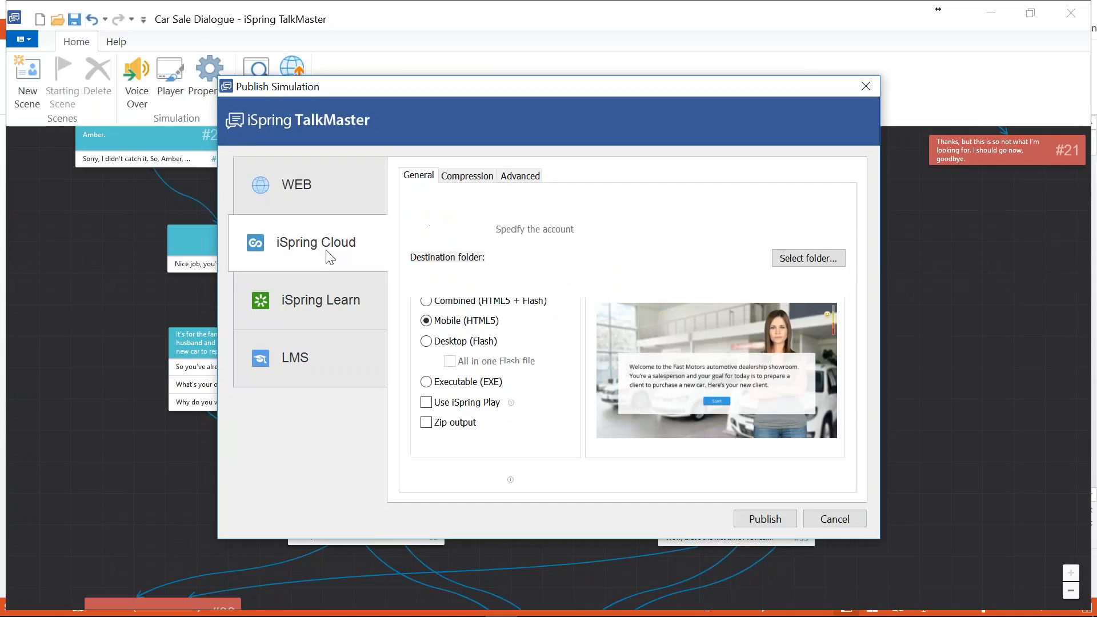
left_click(330, 298)
left_click(334, 367)
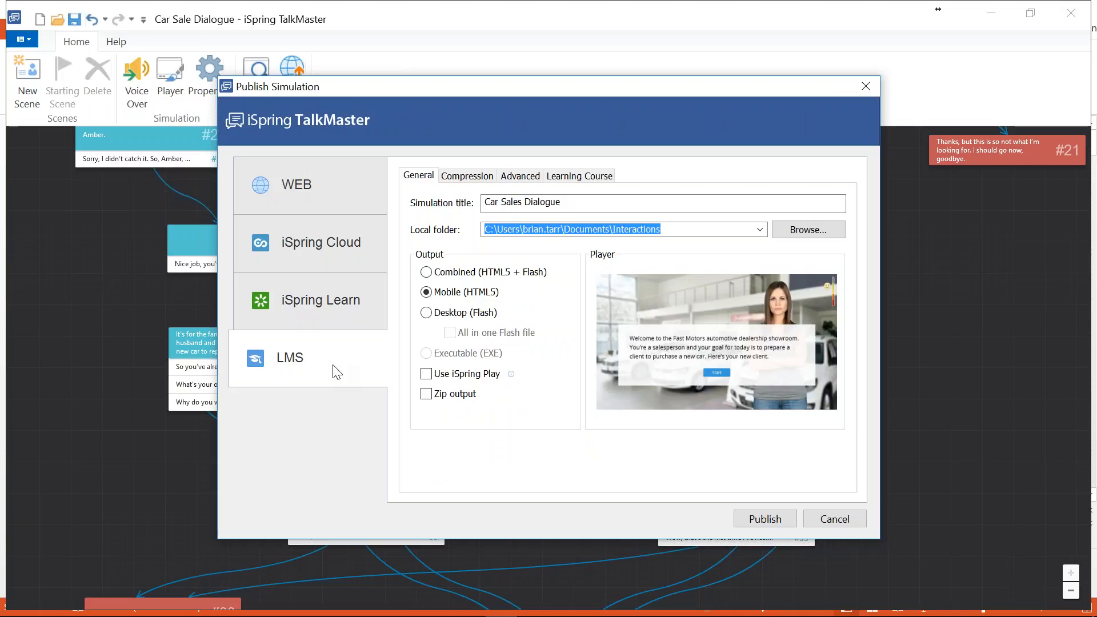
Compare the Combined (HTML5 + Flash) output with Mobile (HTML5) and choose Mobile (HTML5) for the LMS package
left_click(461, 274)
left_click(451, 296)
left_click(458, 270)
left_click(452, 295)
left_click(426, 378)
Review the compression, advanced and learning course settings, keep the SCORM 1.2 type, and publish the simulation
left_click(468, 180)
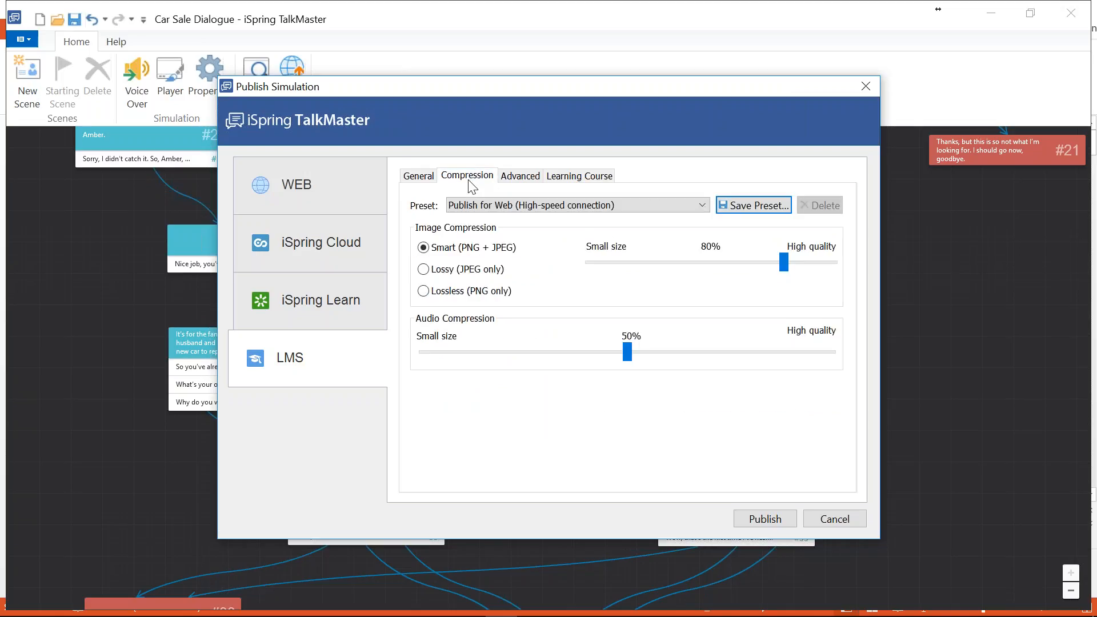
left_click(520, 178)
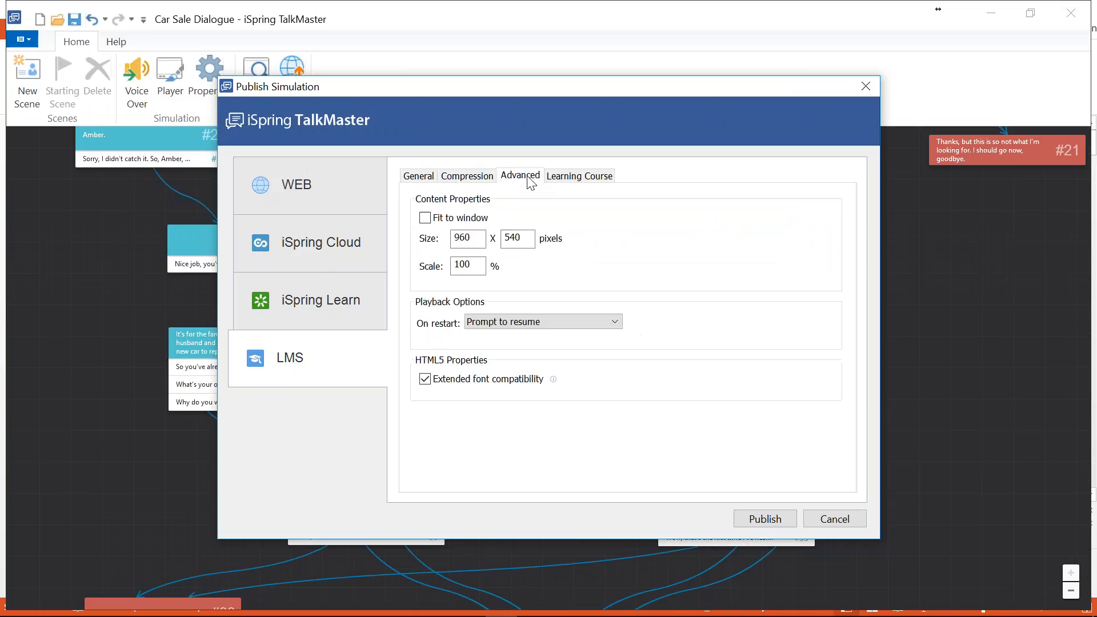
left_click(578, 177)
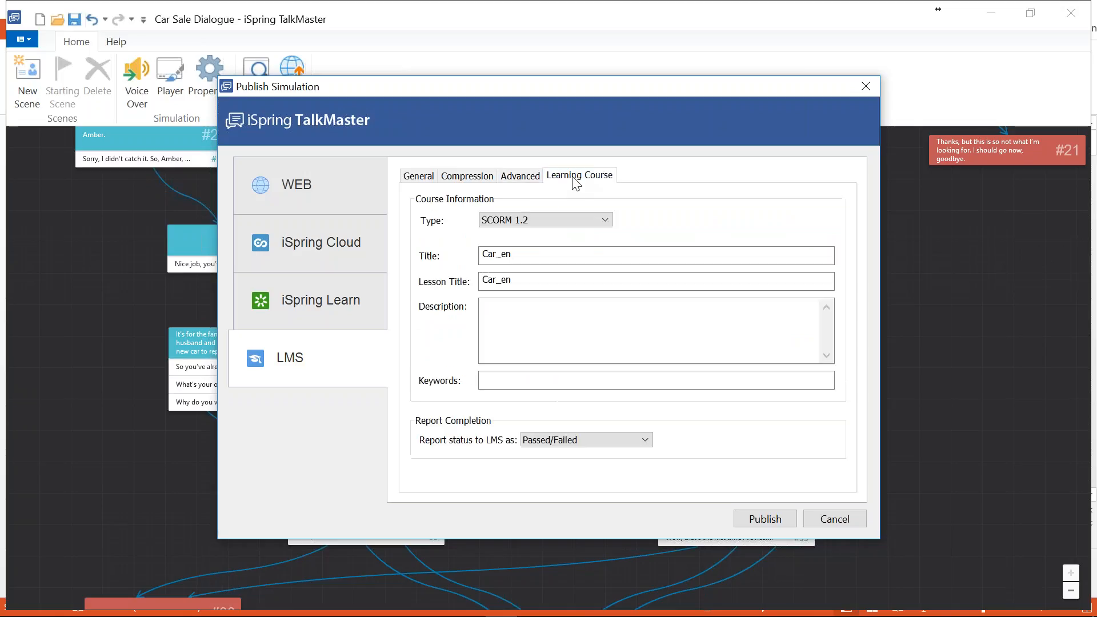
left_click(604, 220)
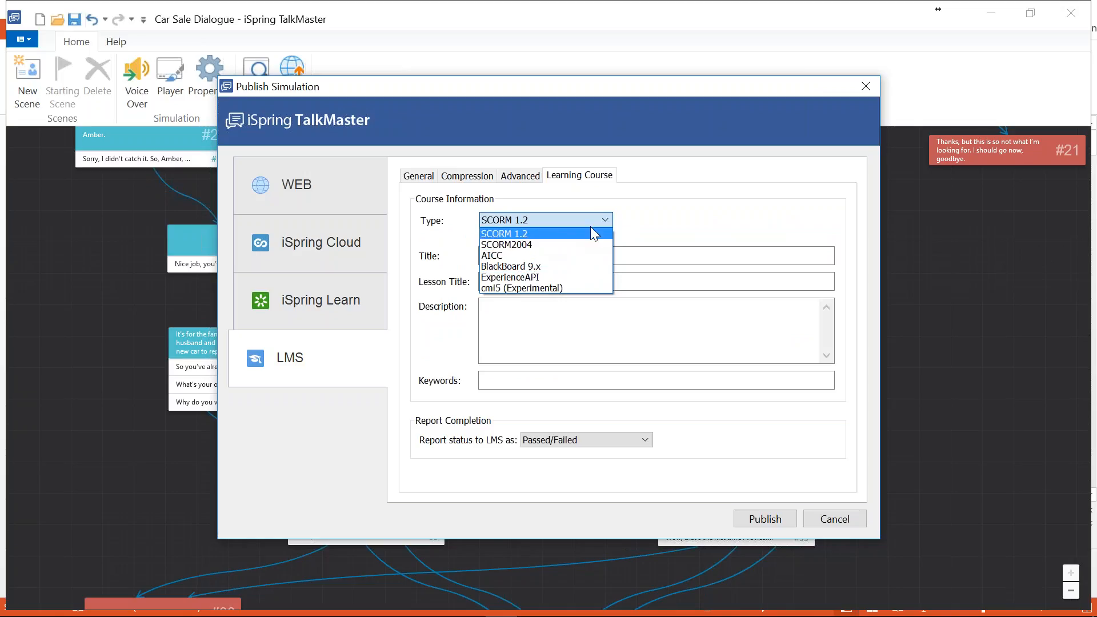
left_click(604, 221)
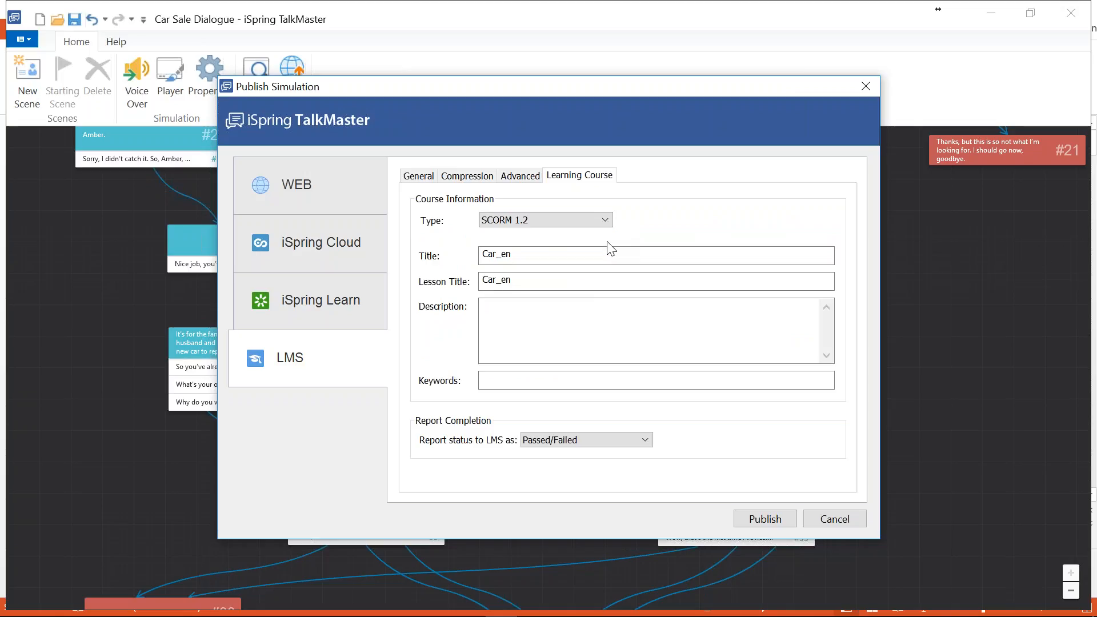
left_click(765, 520)
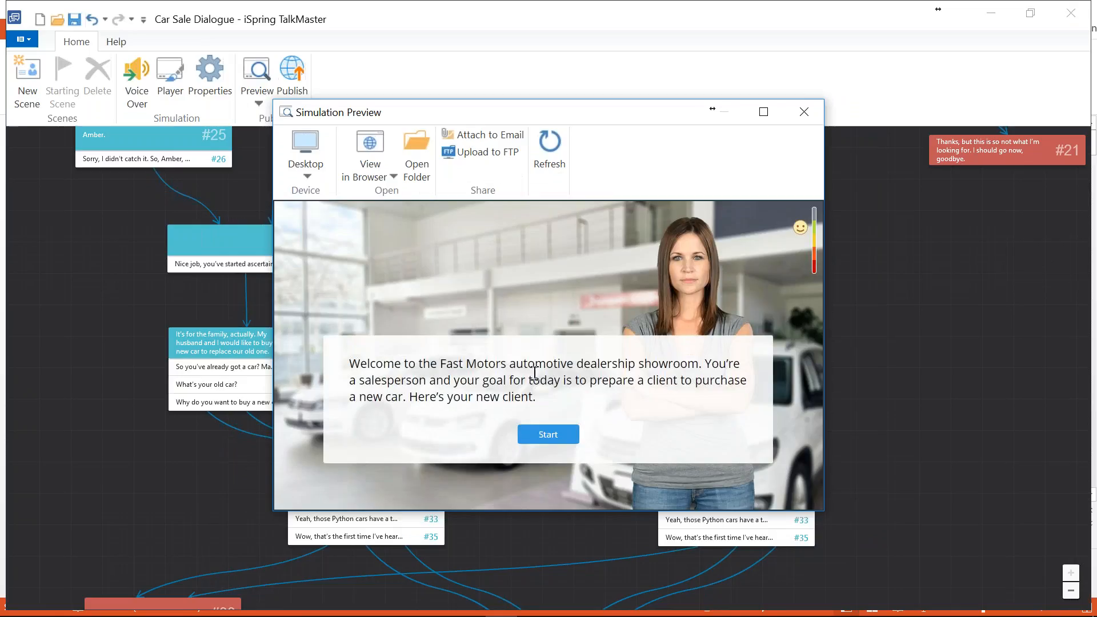
Preview the published simulation on a tablet and rotate the device to portrait
left_click(311, 173)
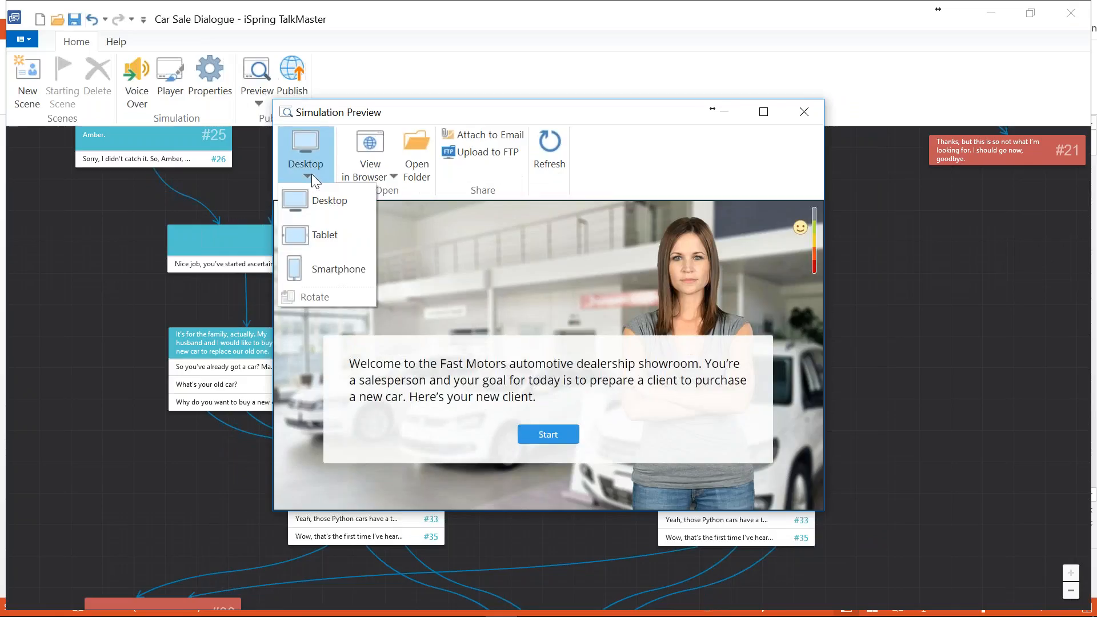
left_click(322, 238)
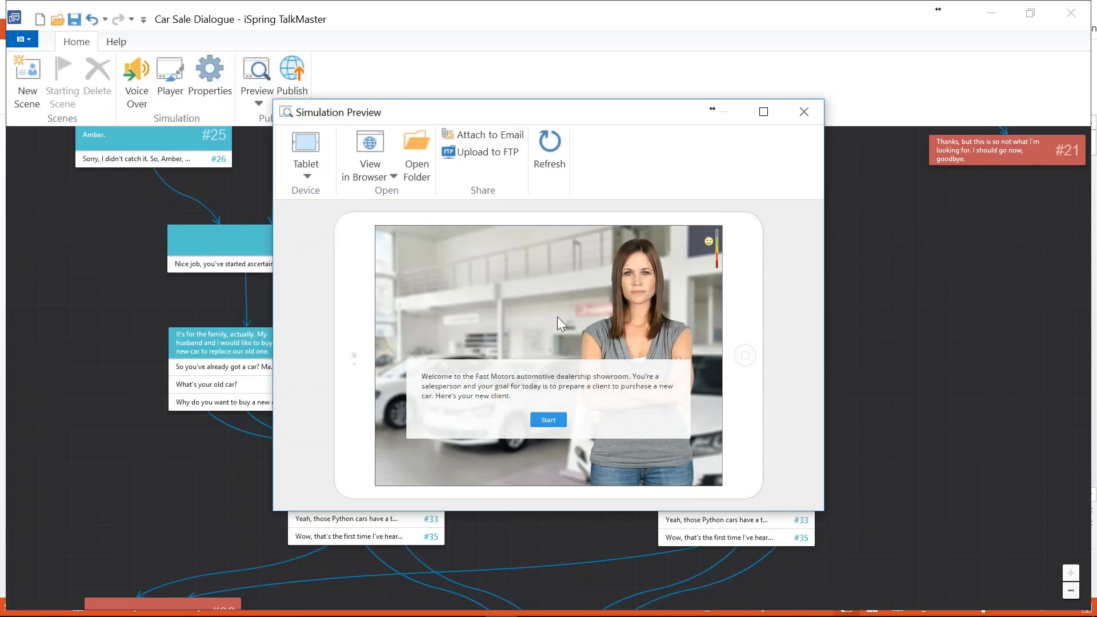
left_click(304, 172)
left_click(321, 293)
Preview the published simulation on a smartphone, rotate the device to landscape, and start the dialogue
left_click(310, 167)
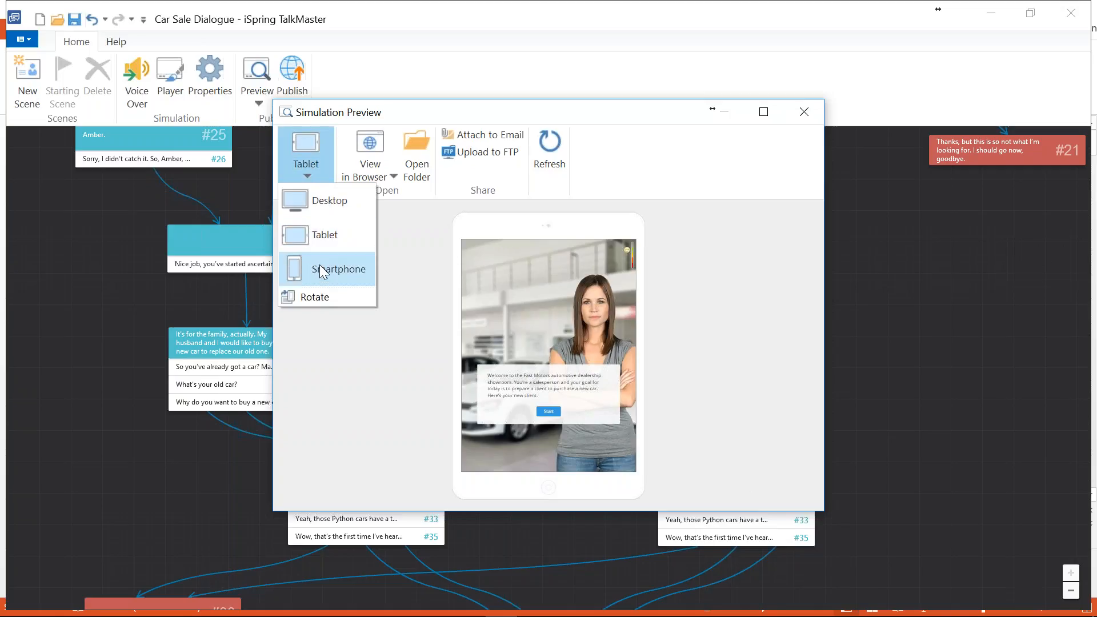
left_click(320, 269)
left_click(302, 174)
left_click(315, 295)
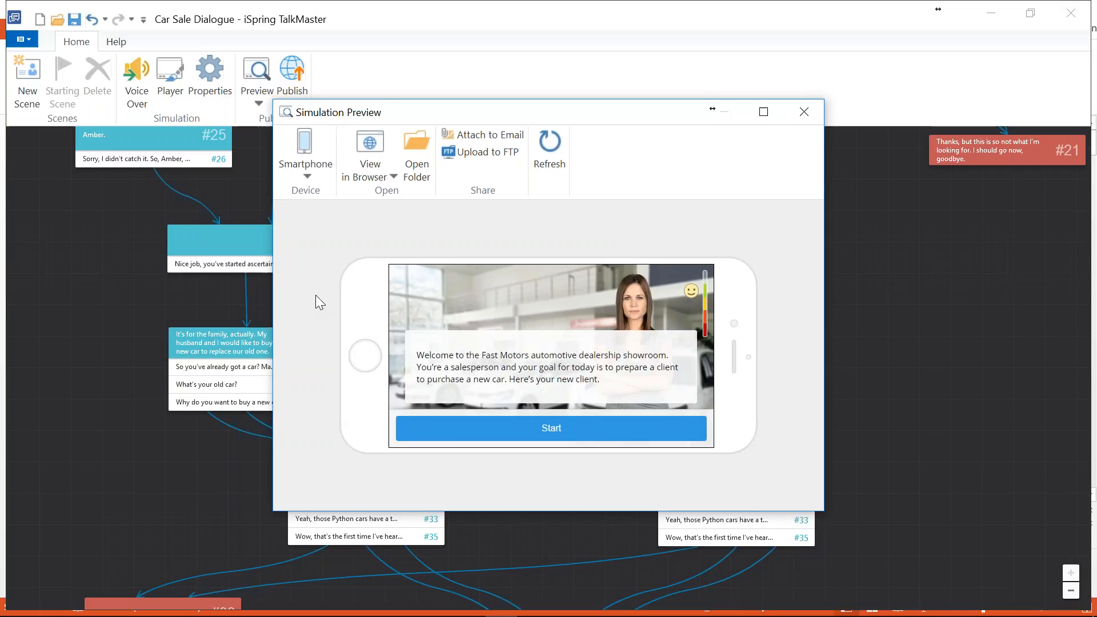
left_click(556, 430)
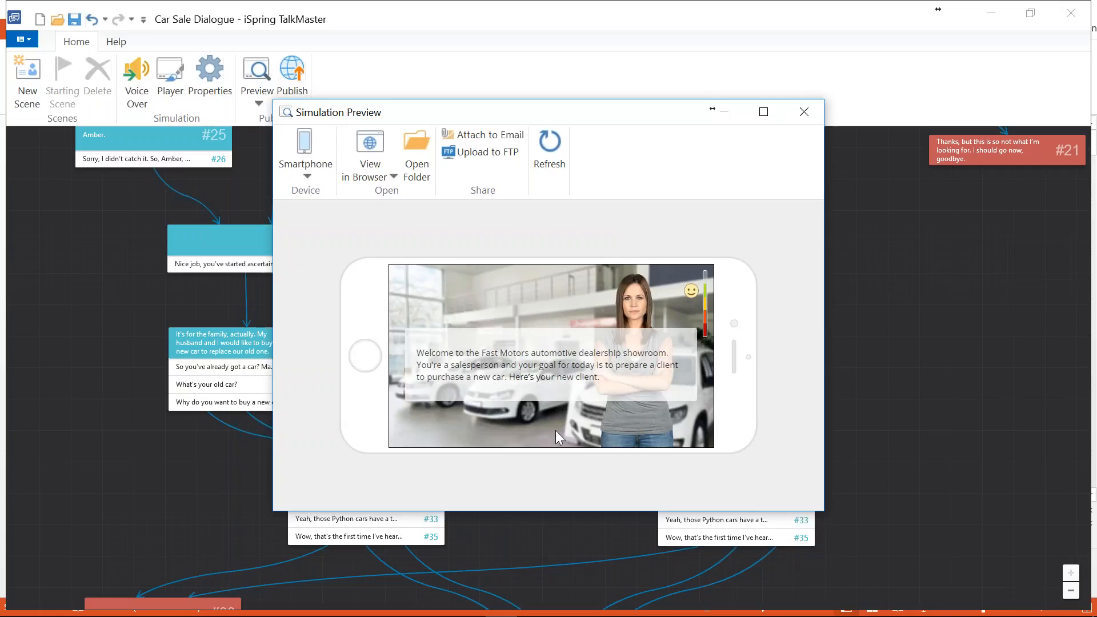
Review the browser choices for viewing the published simulation and close the simulation preview
left_click(387, 170)
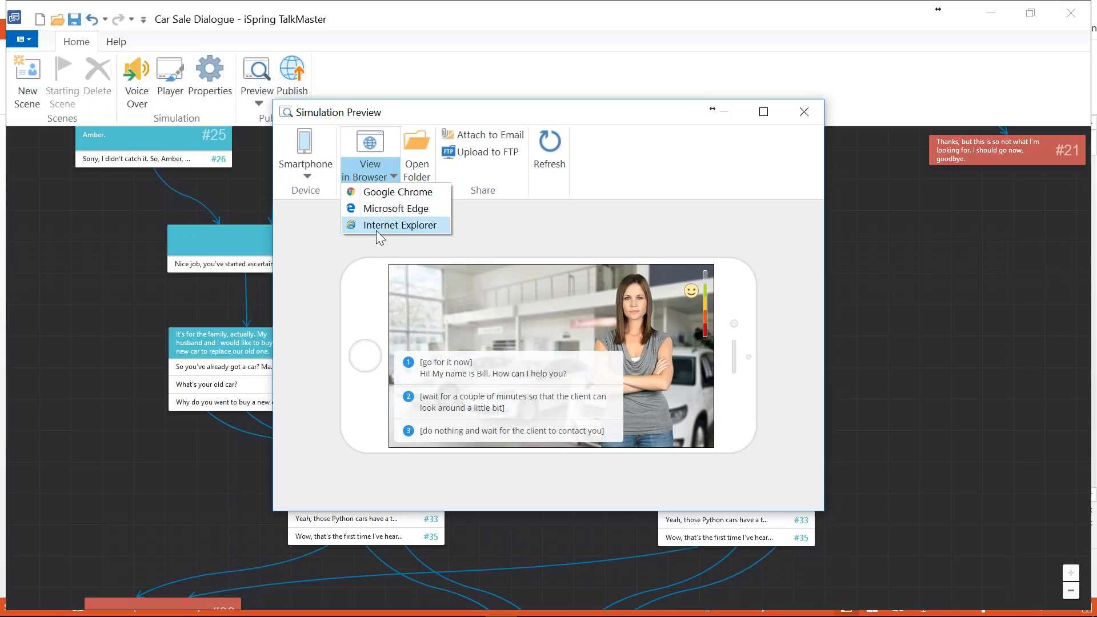
left_click(419, 192)
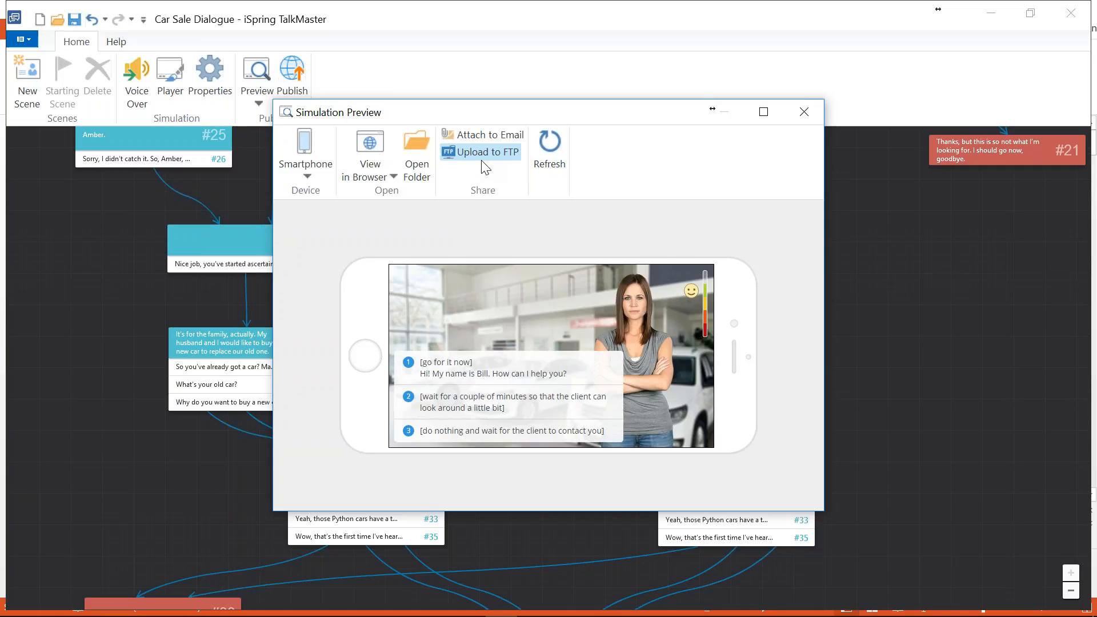
left_click(805, 114)
Open the recent Bank Dialogue simulation without saving the changes to Car Sale Dialogue
left_click(27, 40)
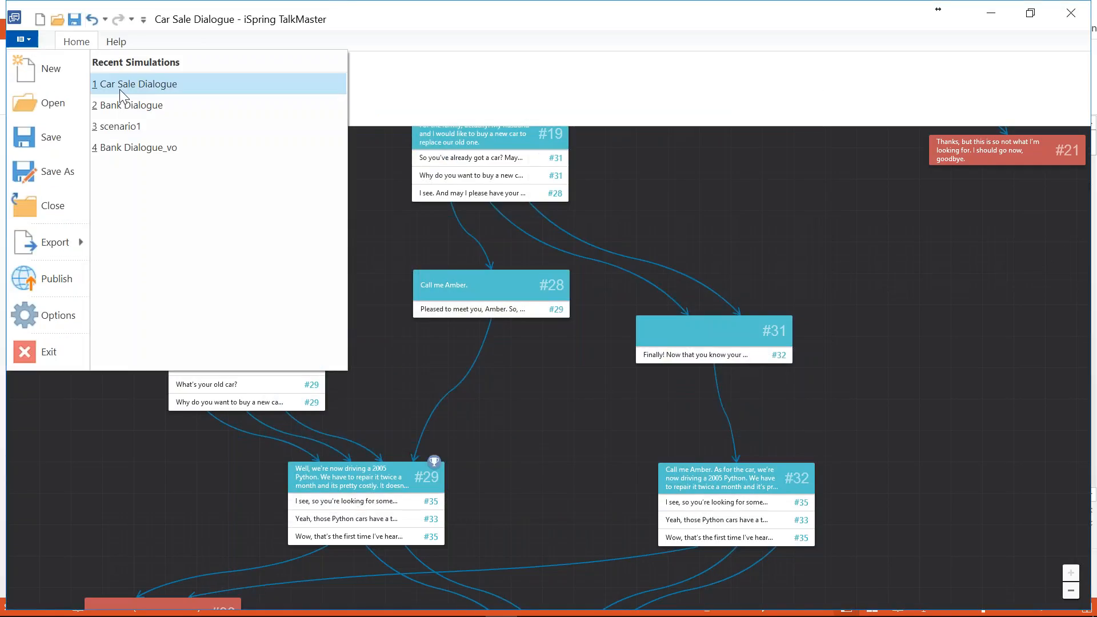
left_click(138, 106)
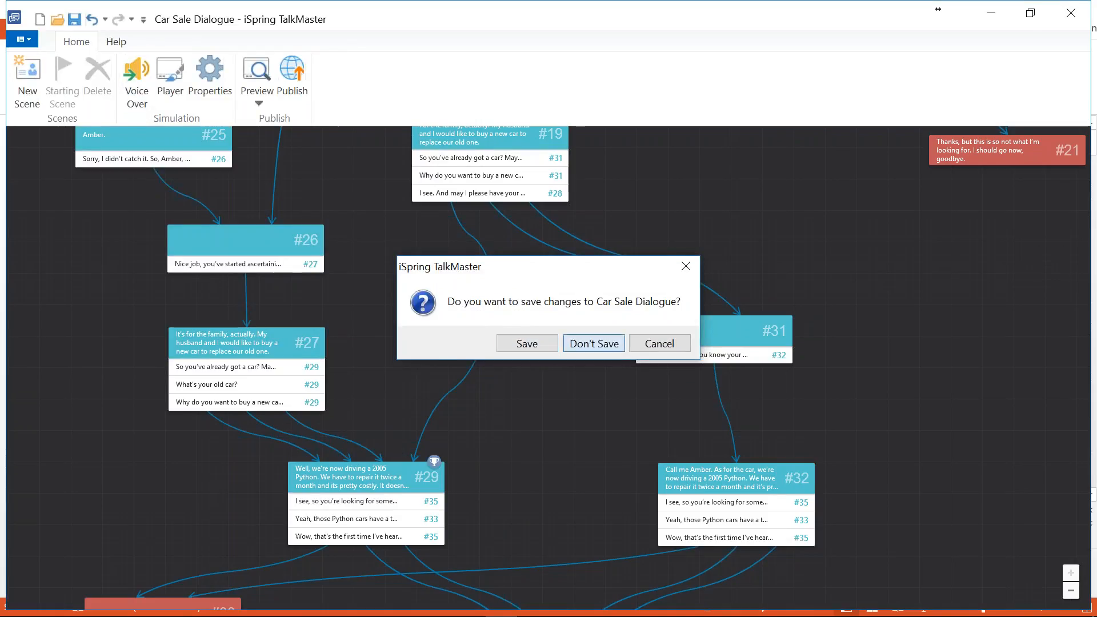
left_click(596, 343)
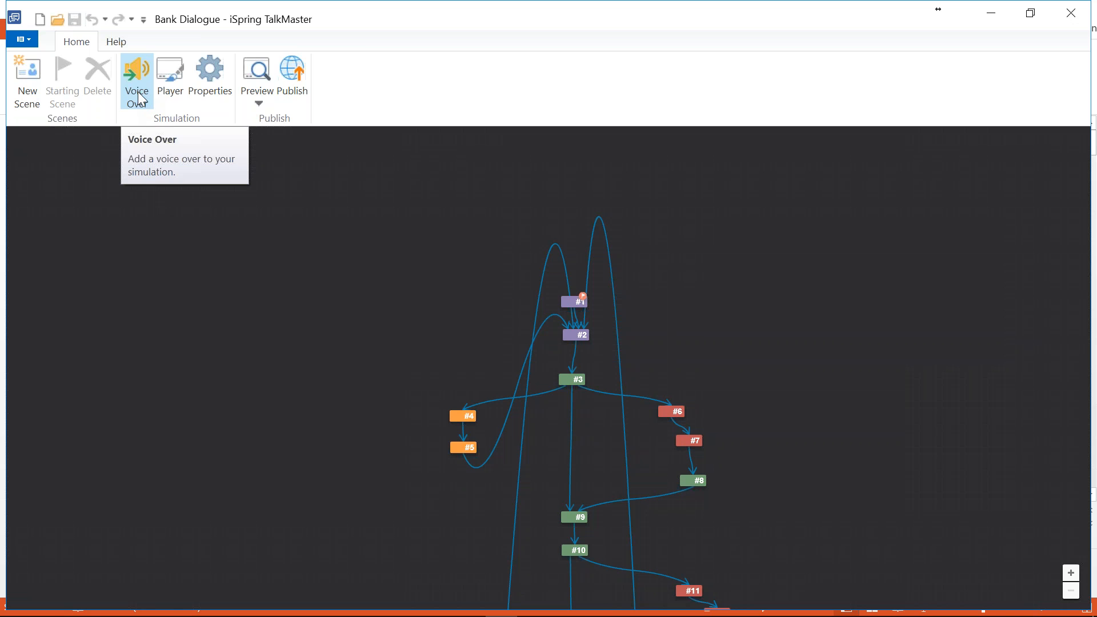
Enter voice-over mode and record narration for the scene #1 message with its narration script displayed
left_click(138, 92)
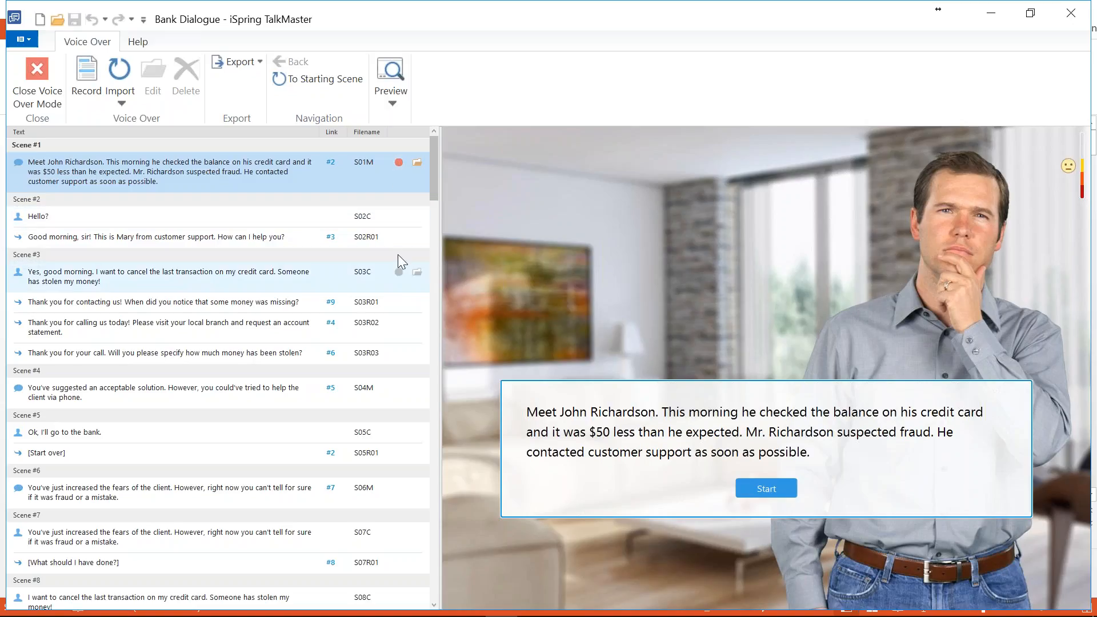
left_click(399, 163)
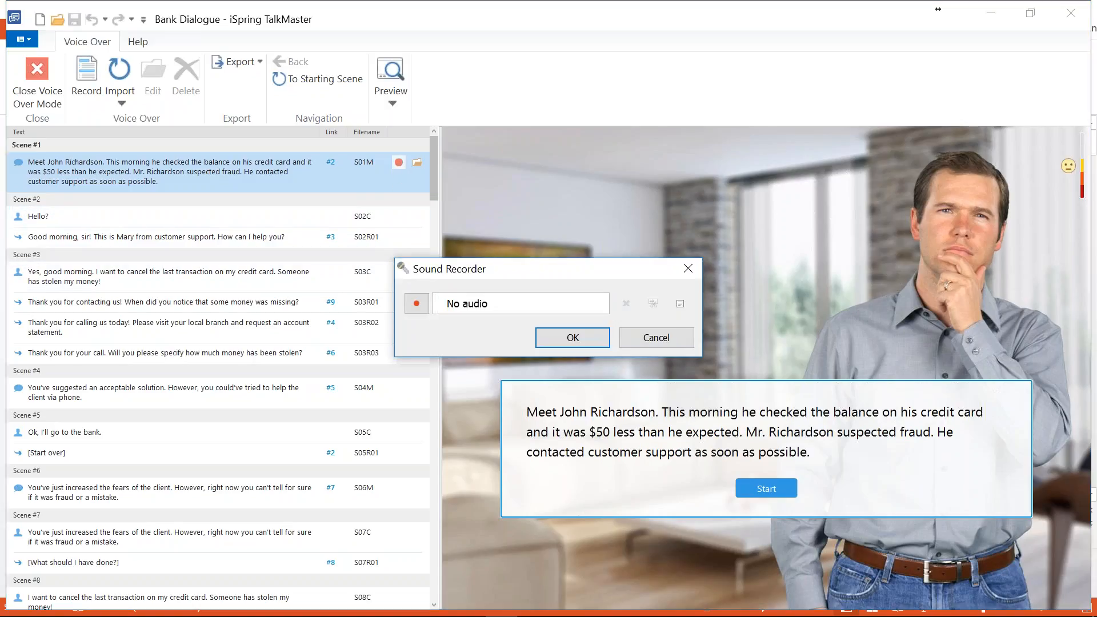
left_click(679, 304)
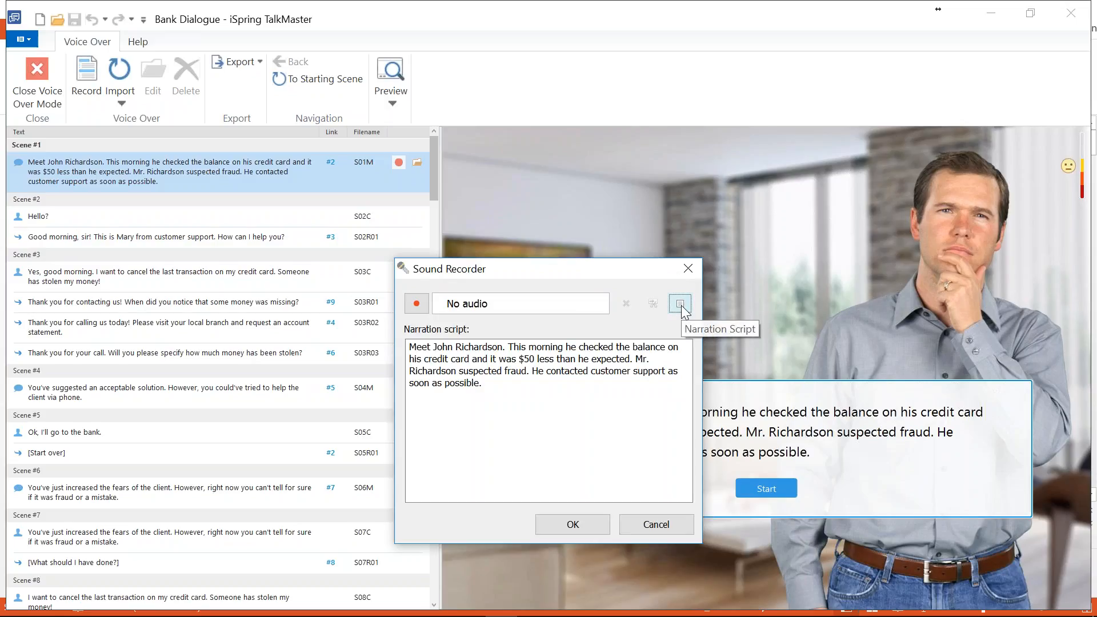
left_click(416, 303)
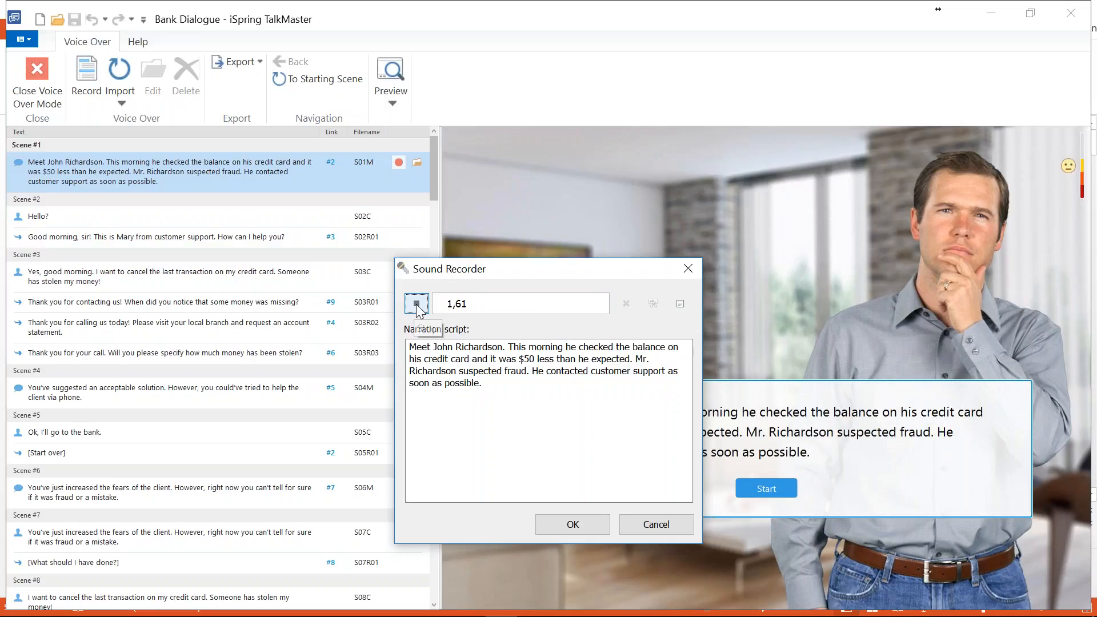
left_click(416, 304)
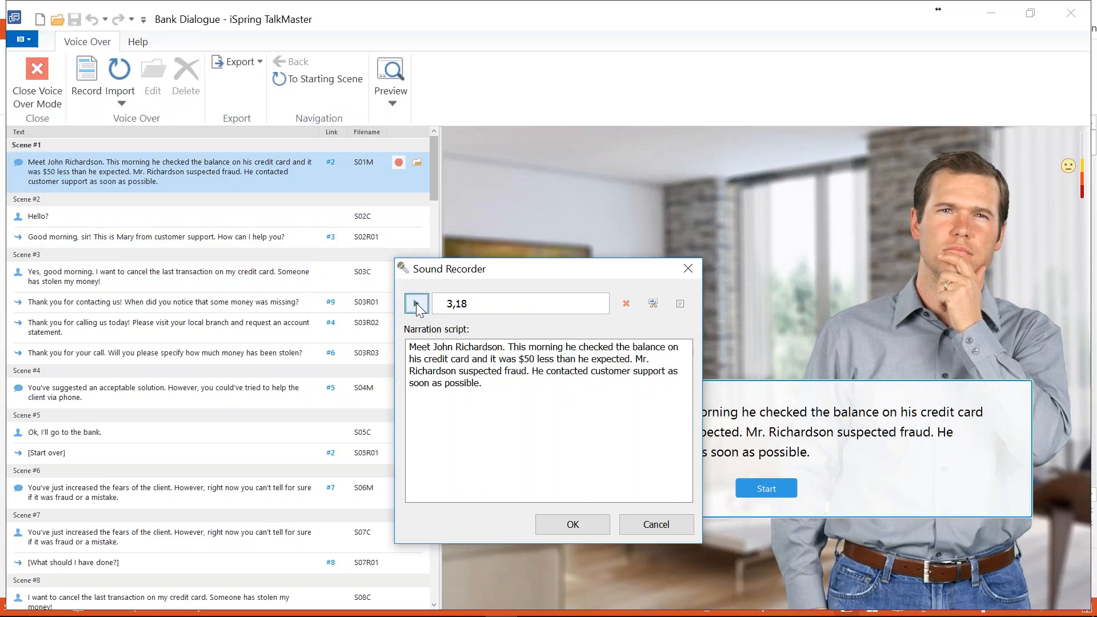
left_click(572, 525)
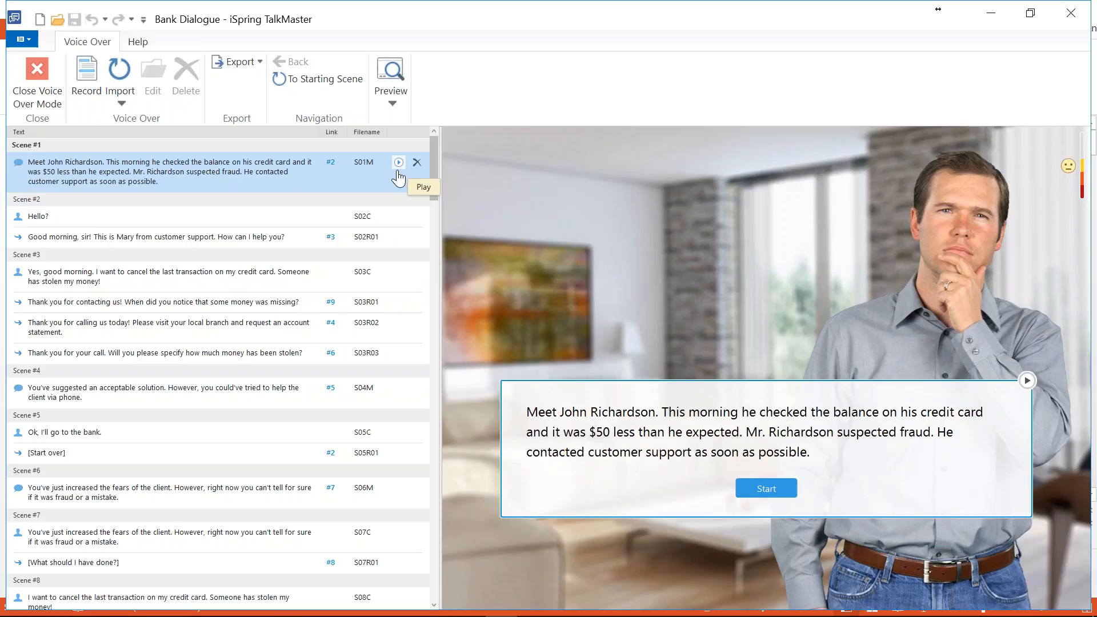
Import the audio file S02C from the Bank music folder as the voice-over for the "Hello?" phrase in scene #2
mouse_move(402, 219)
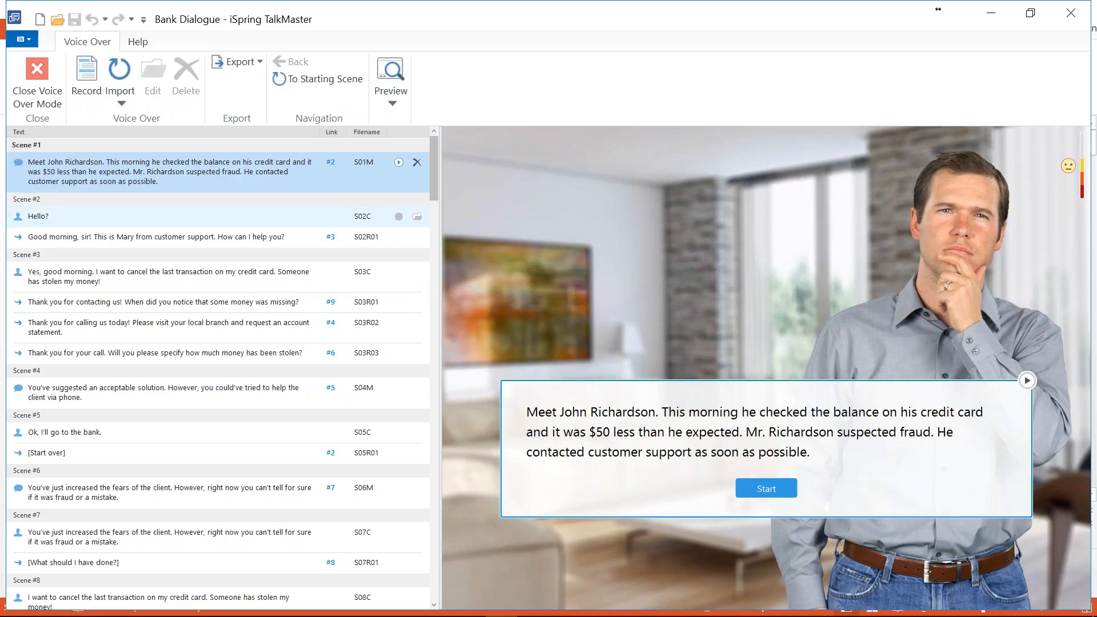
left_click(417, 220)
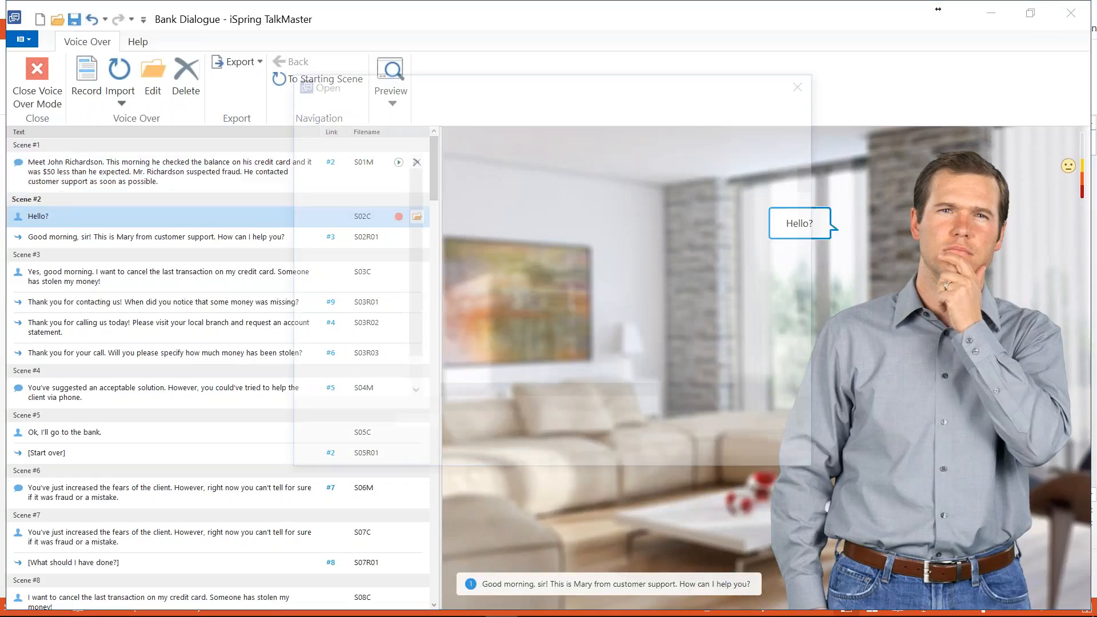
left_click(474, 209)
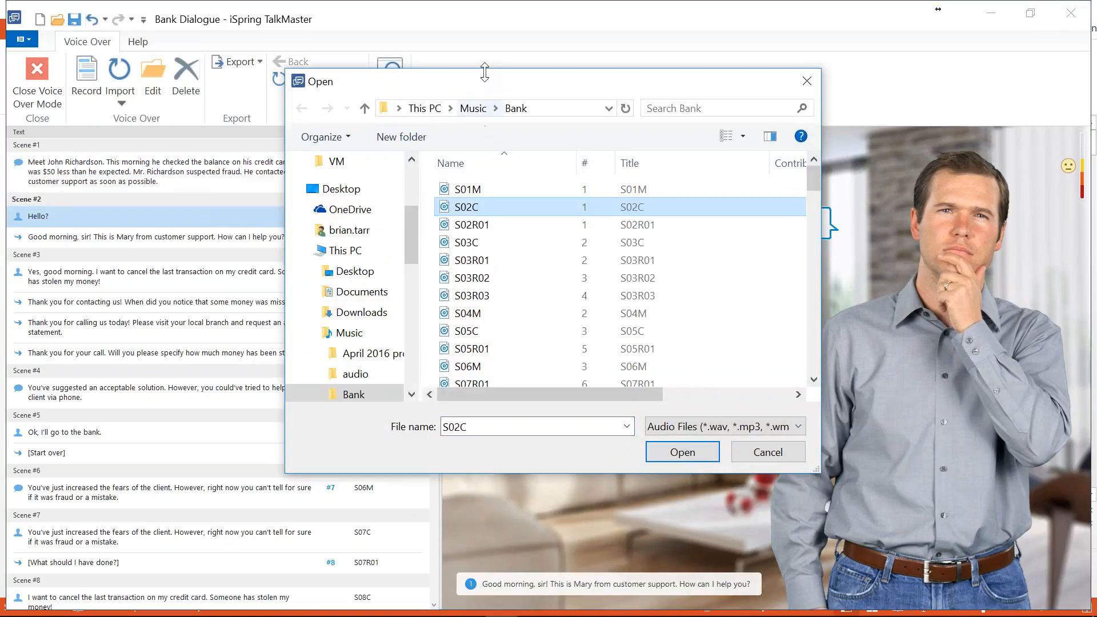
left_click_drag(477, 81, 608, 96)
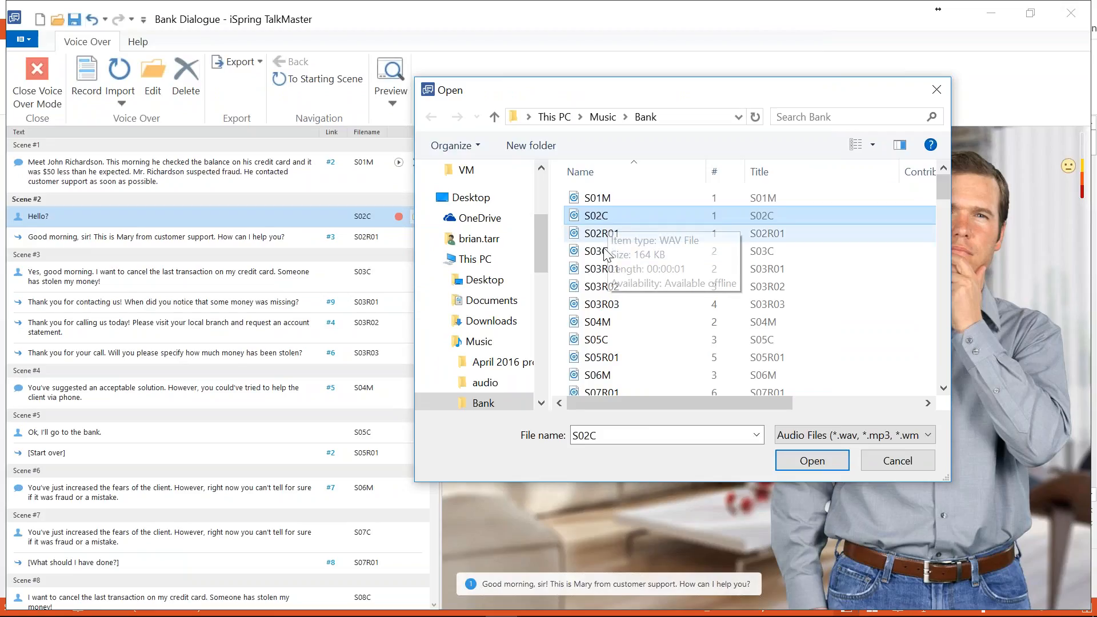
left_click(606, 240)
left_click(594, 220)
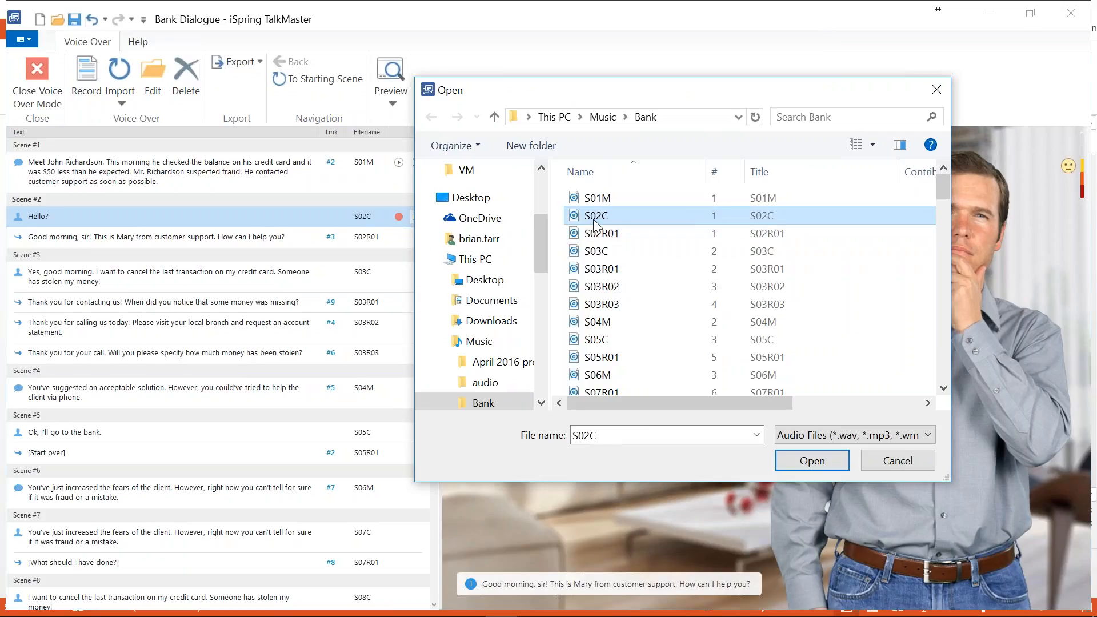
double_click(594, 222)
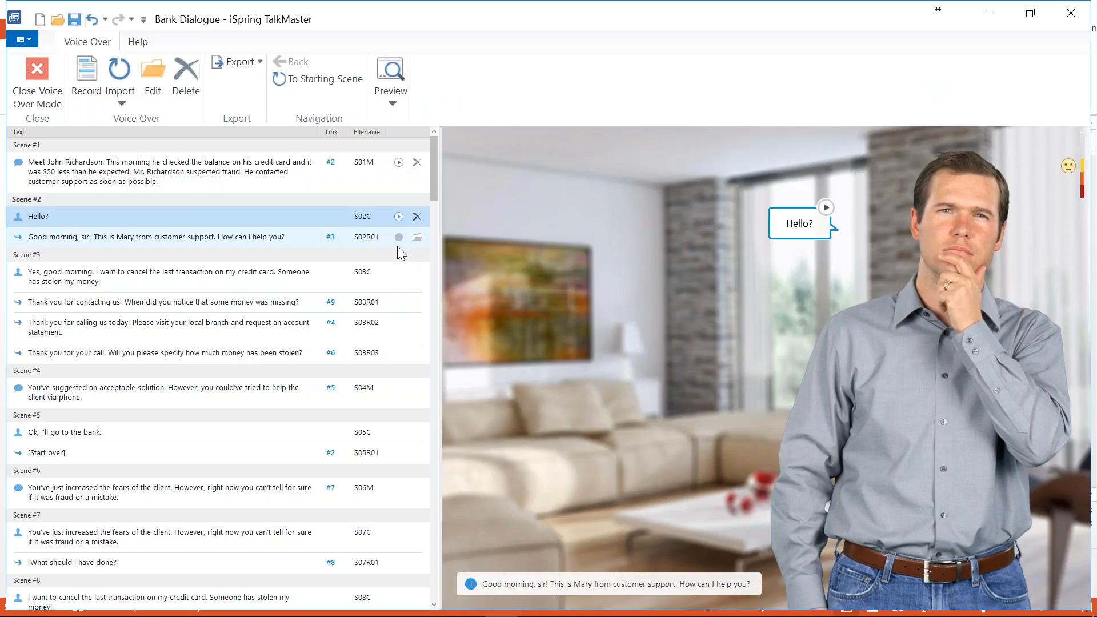
Bulk import the voice-over audio files from the Bank folder into their matching phrases
left_click(122, 104)
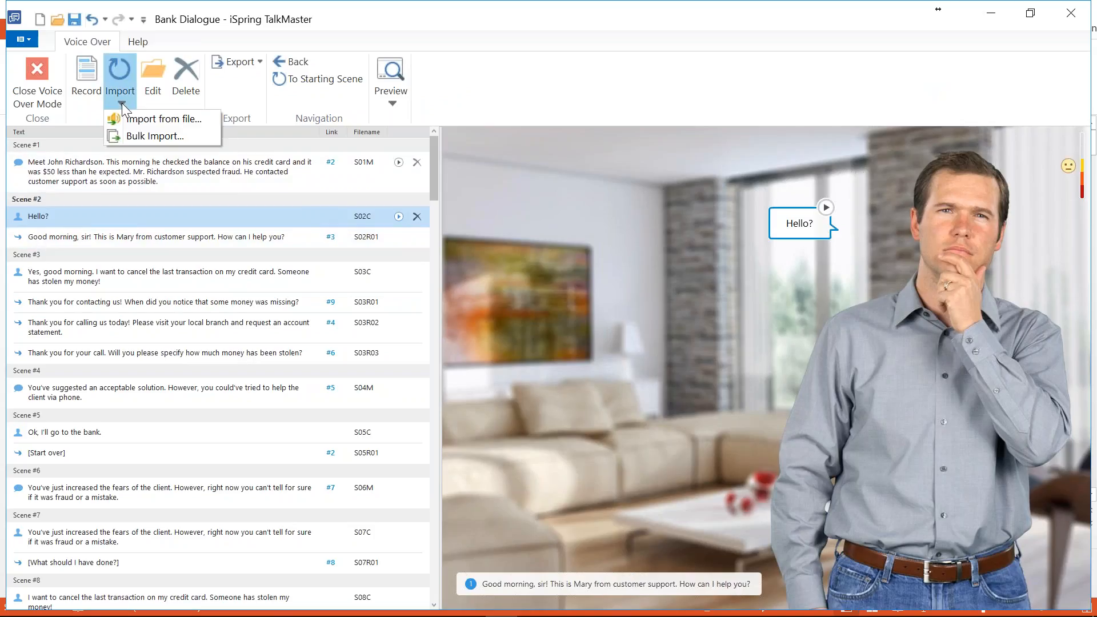
left_click(143, 141)
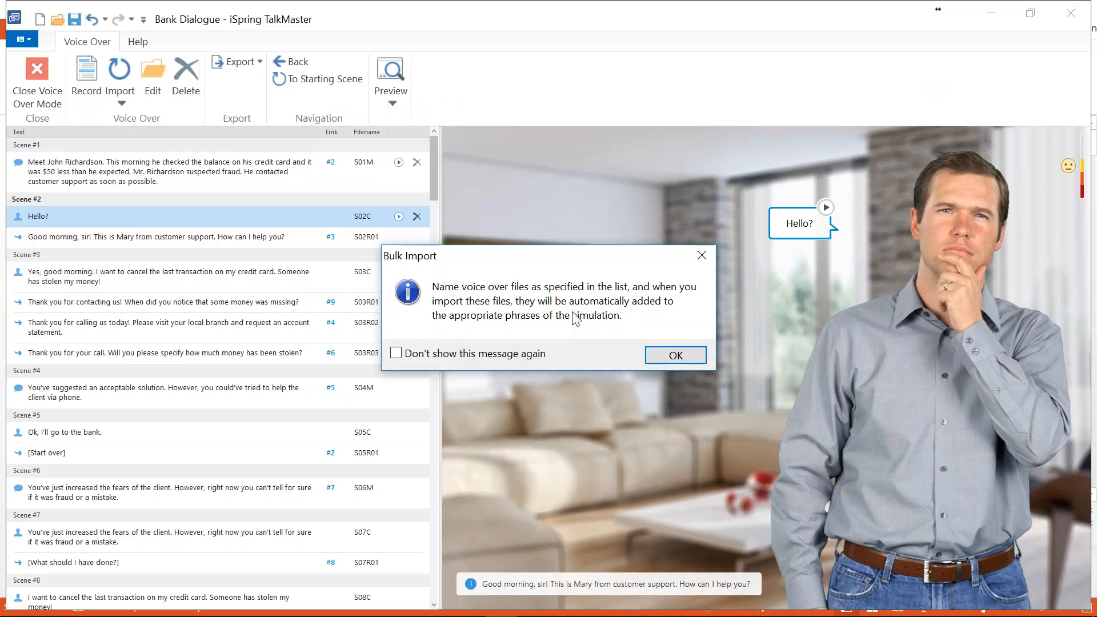
left_click(678, 356)
left_click_drag(566, 200, 619, 404)
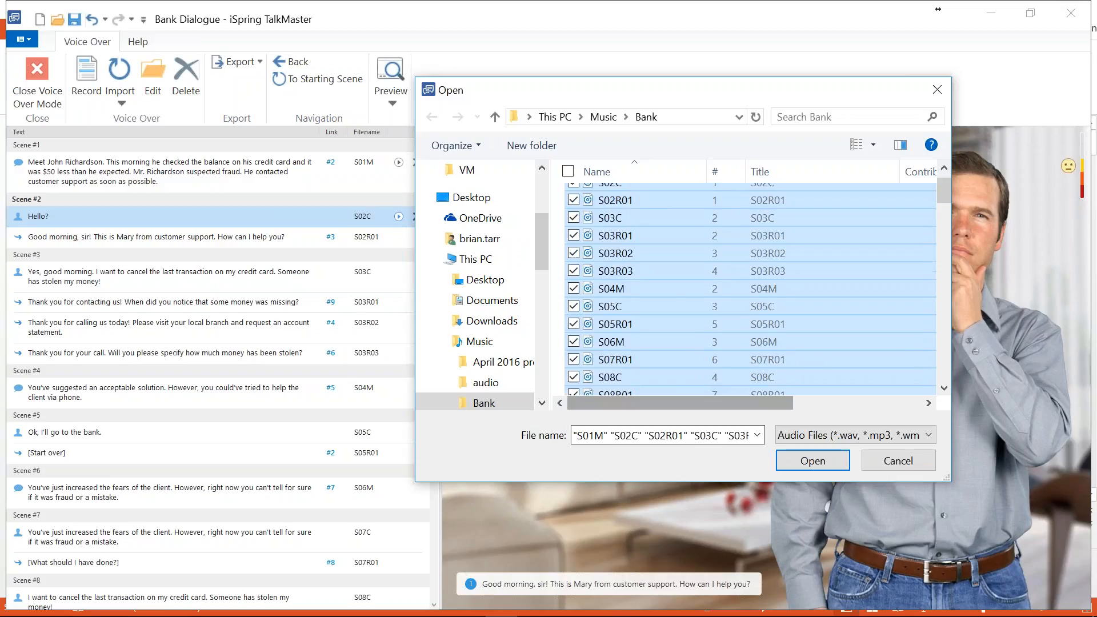
left_click(808, 459)
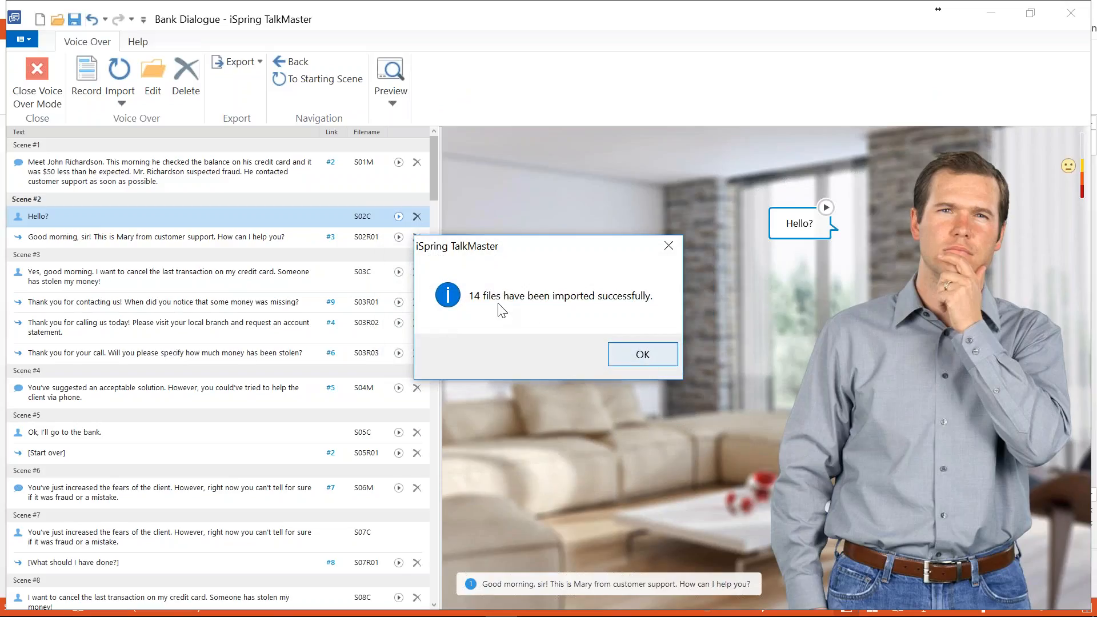
left_click(641, 353)
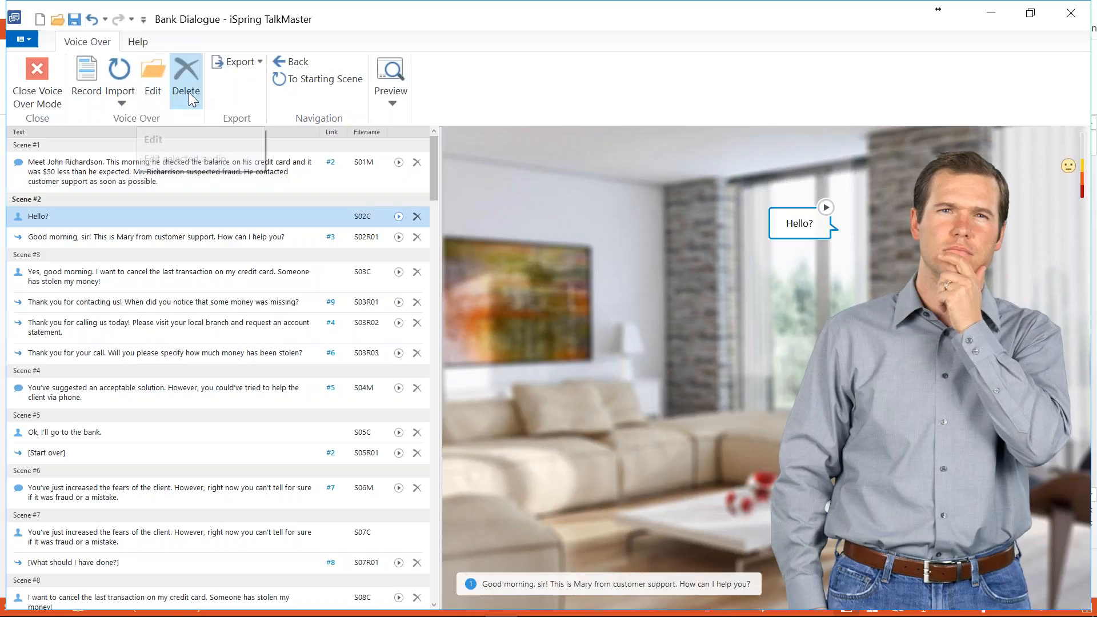
Review the export options for the voice-over script and audio
left_click(258, 64)
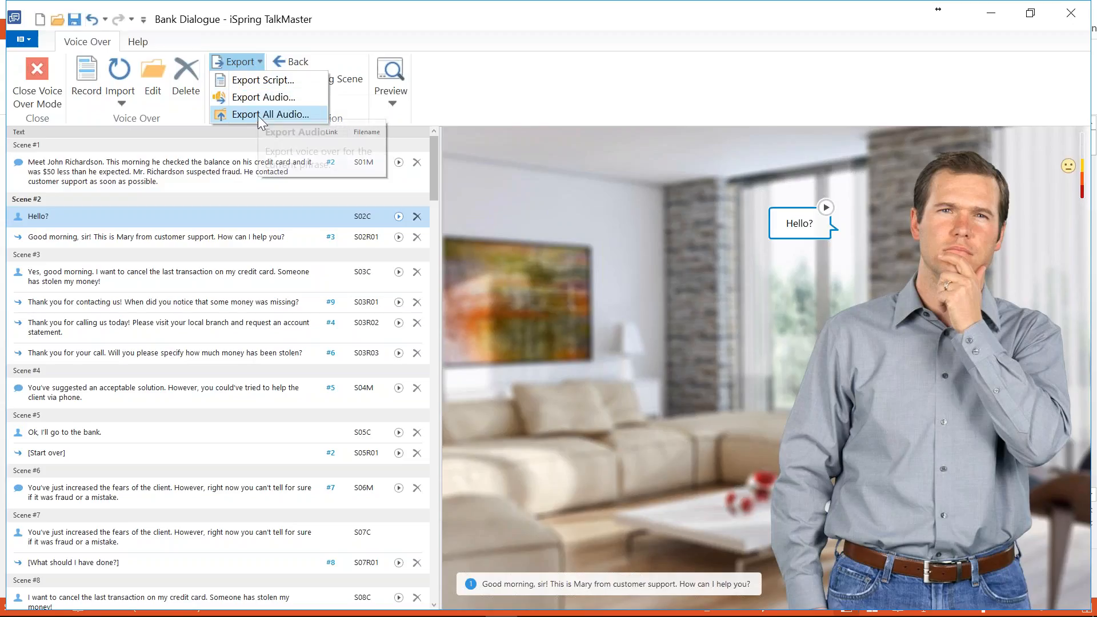
left_click(258, 60)
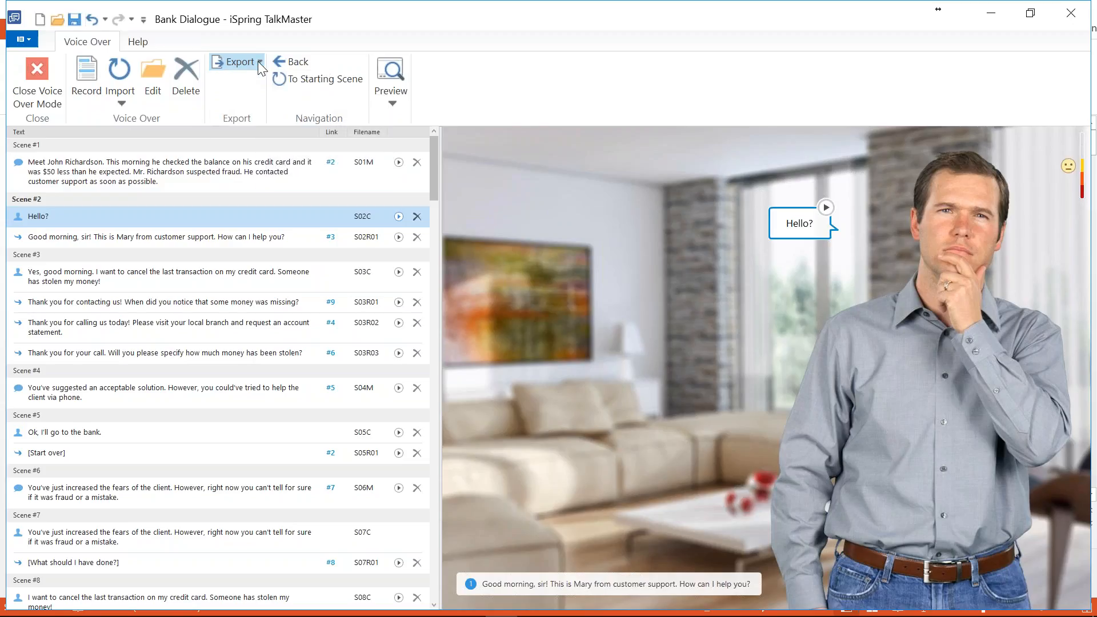
Leave voice-over mode and preview the Bank Dialogue simulation with its voice-over, closing the preview when done
left_click(36, 91)
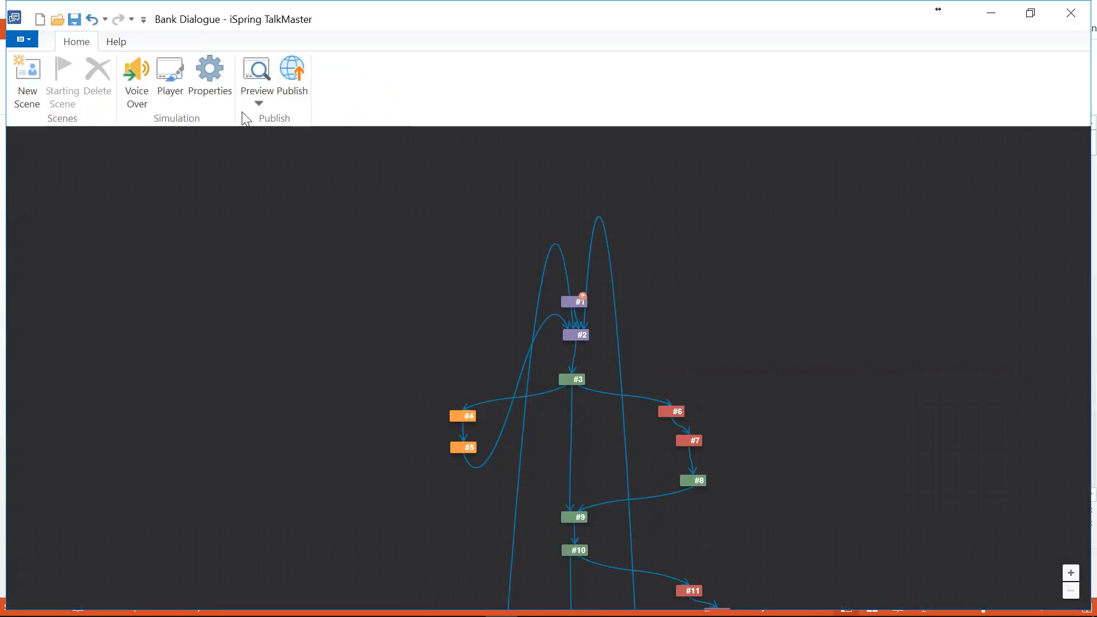
left_click(256, 80)
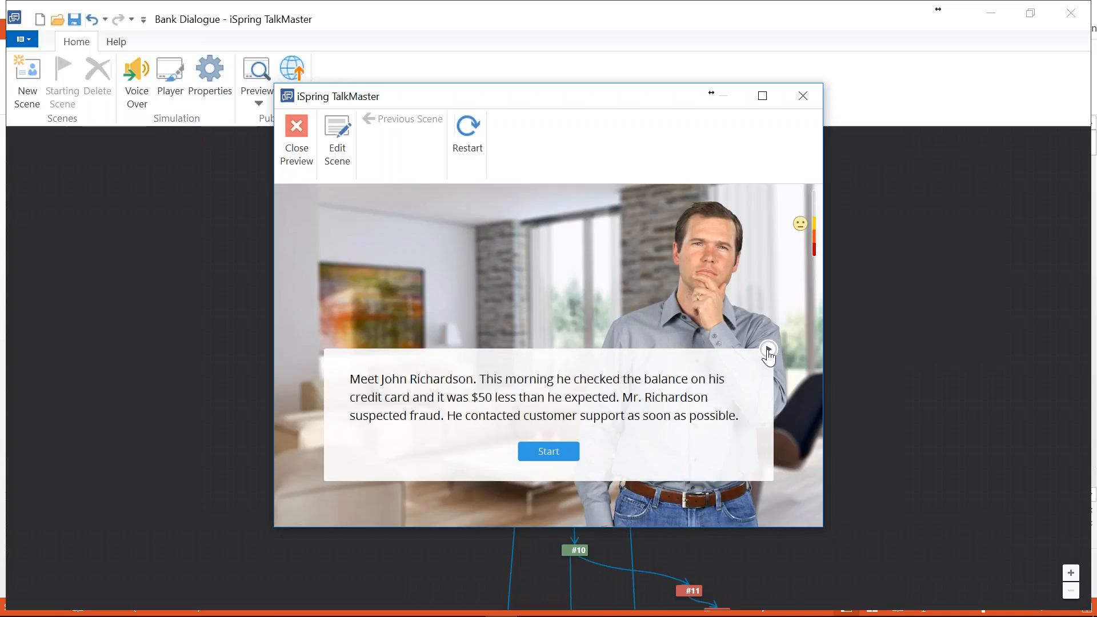
left_click(802, 98)
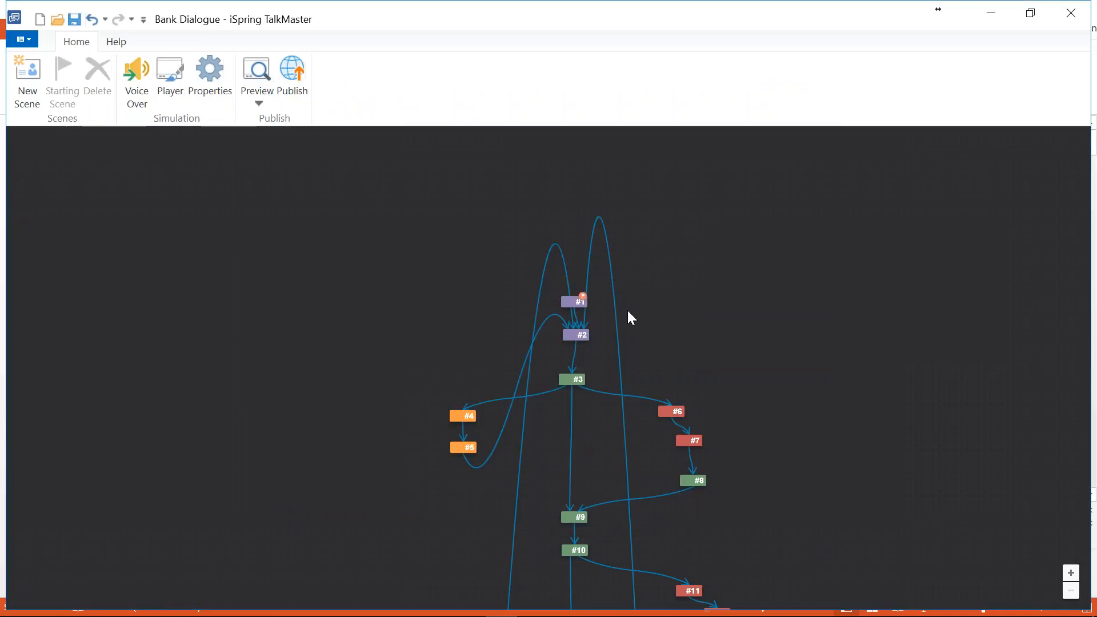
left_click(1083, 42)
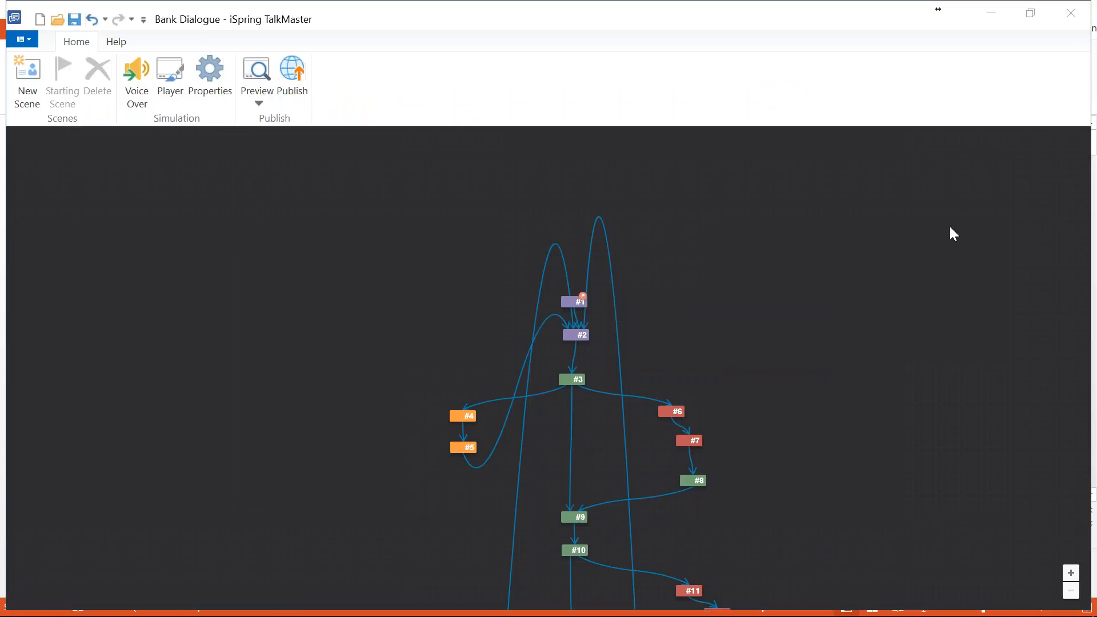
left_click(957, 324)
left_click(589, 328)
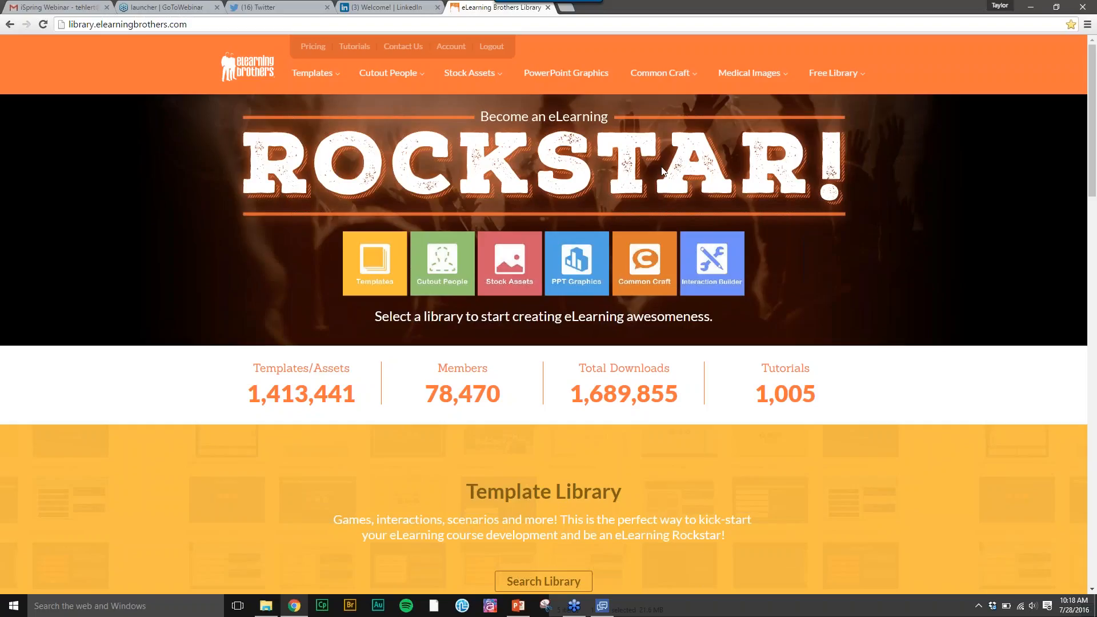
left_click(567, 610)
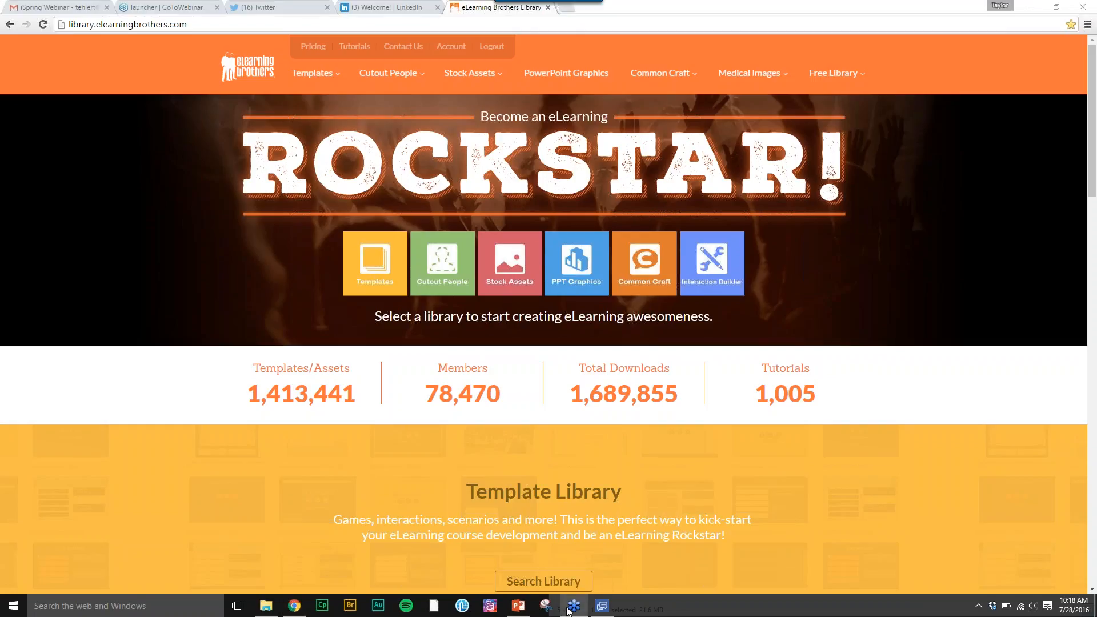
Switch to iSpring TalkMaster and browse the custom and built-in characters available for scene #1 of People Cutout Example
left_click(609, 606)
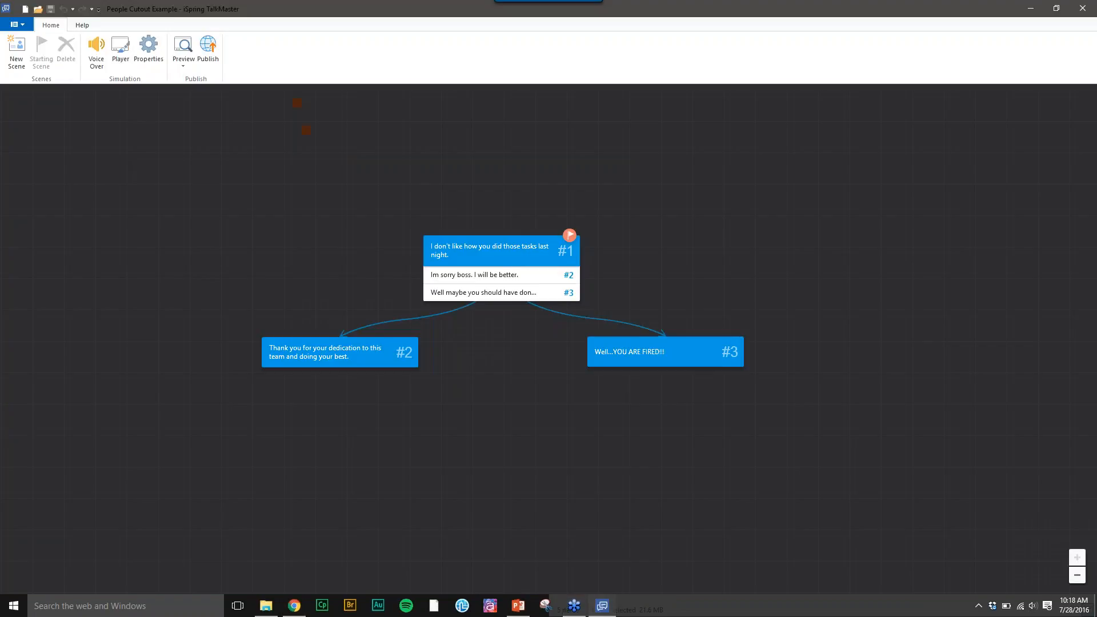
double_click(502, 256)
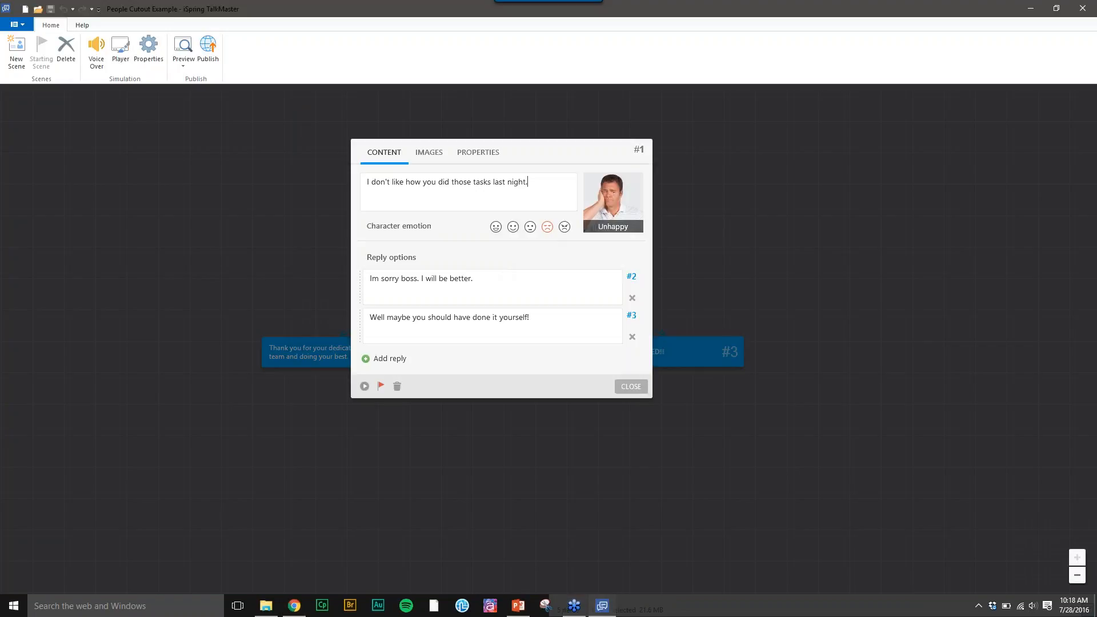
left_click(613, 197)
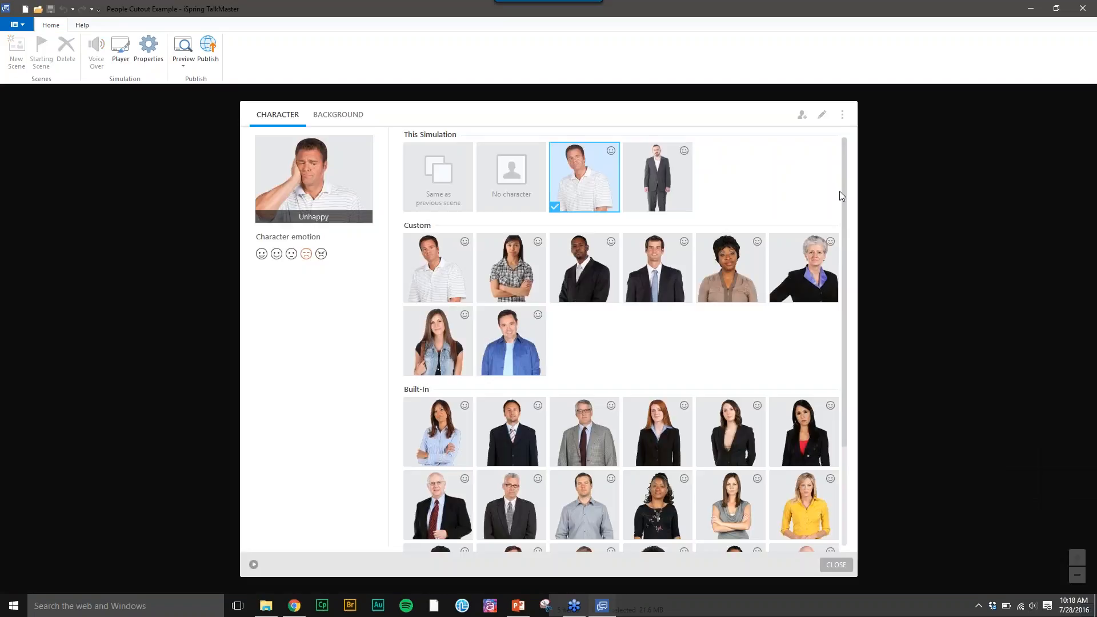
scroll(844, 205, "down", 3)
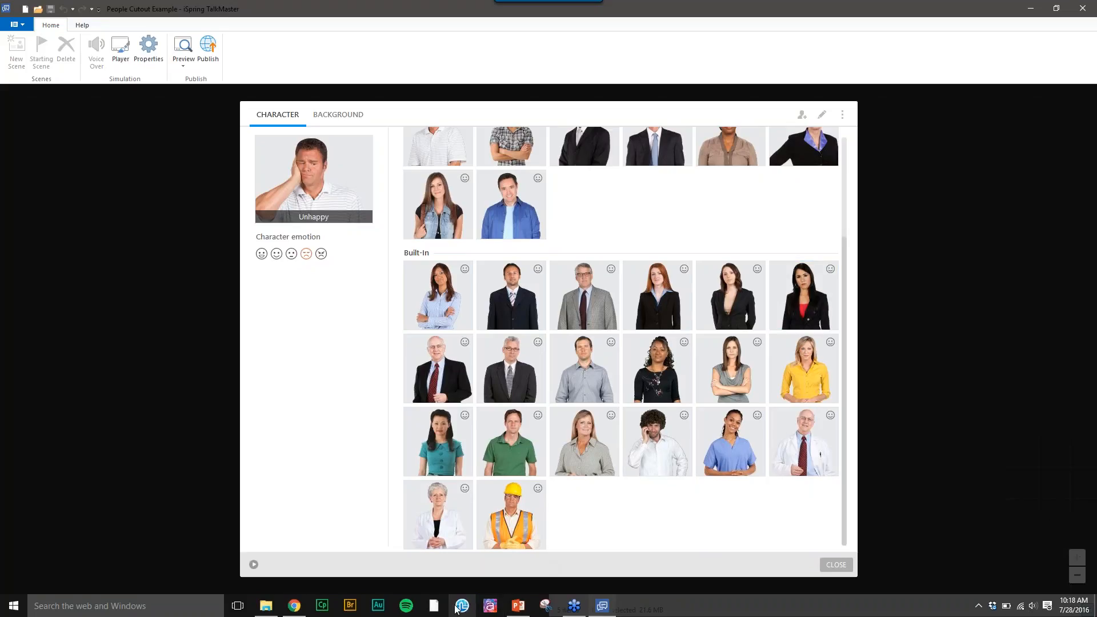
Switch to the web browser and browse all photo-realistic cutout people in the eLearning Brothers library
left_click(293, 607)
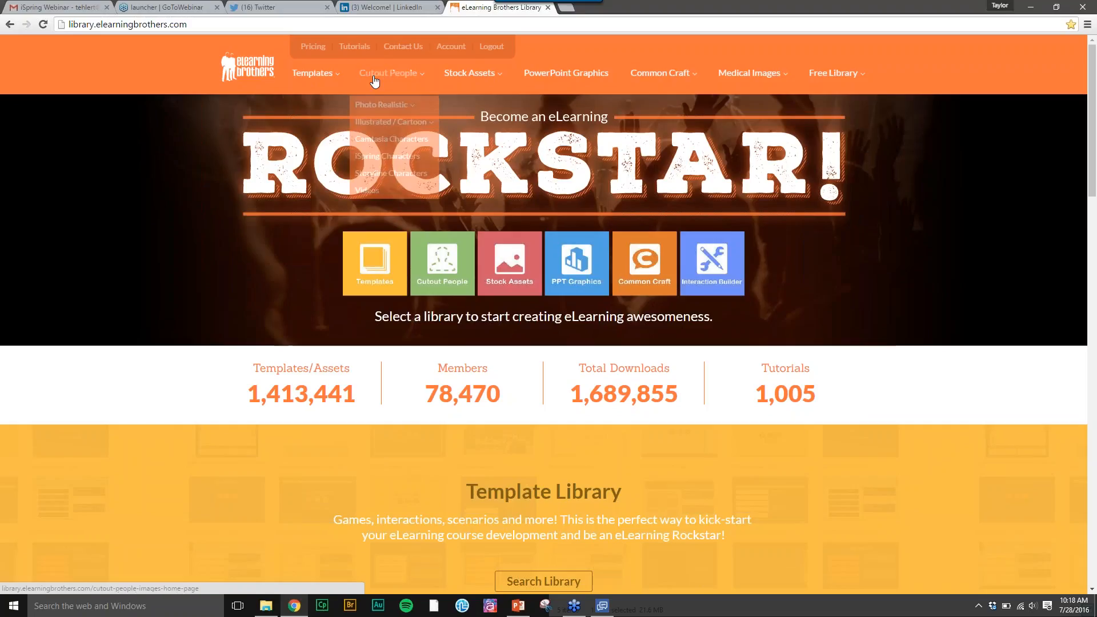
mouse_move(485, 77)
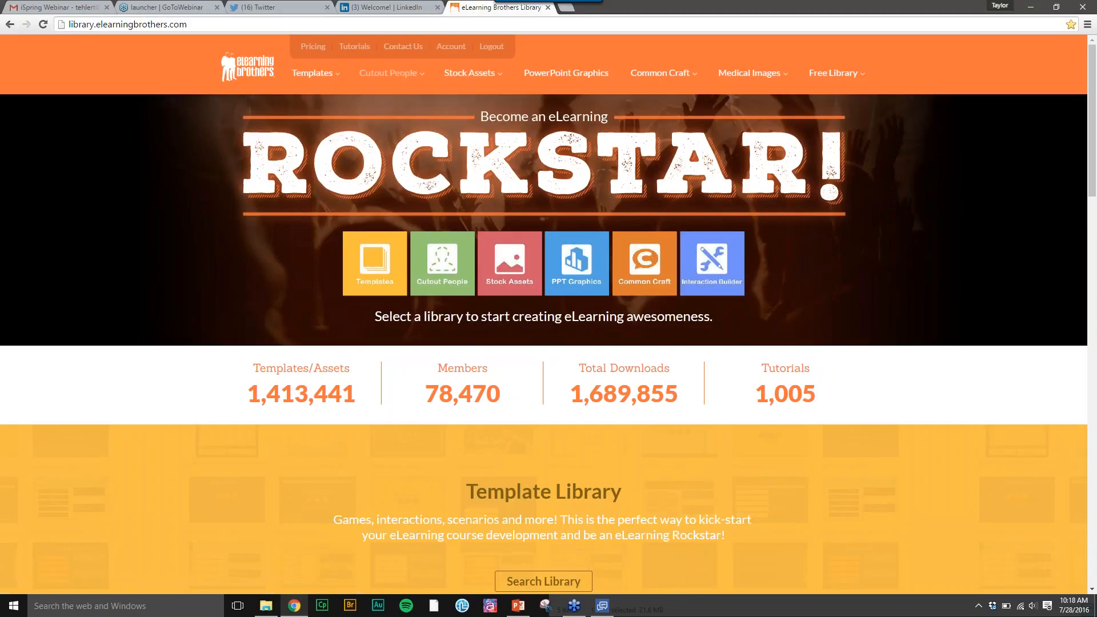
mouse_move(381, 81)
mouse_move(376, 104)
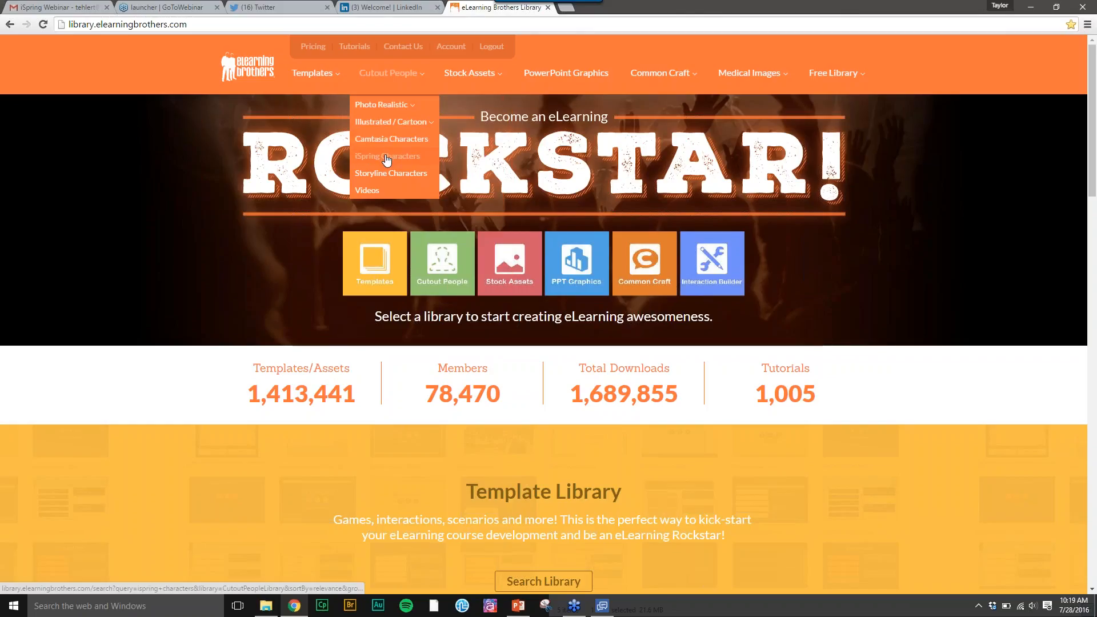
left_click(453, 106)
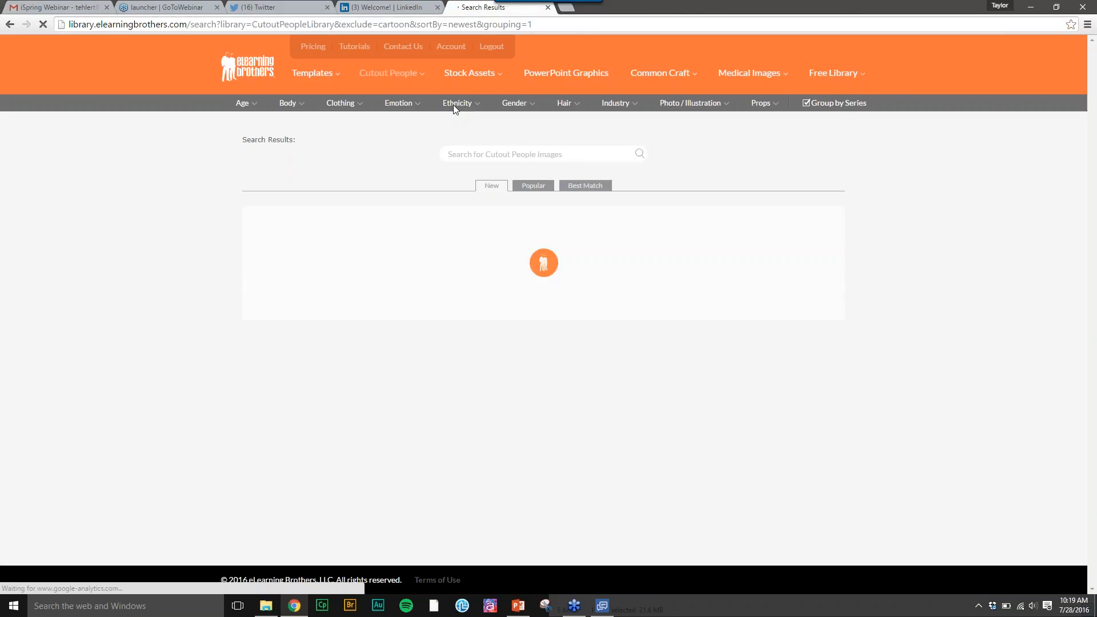
mouse_move(453, 105)
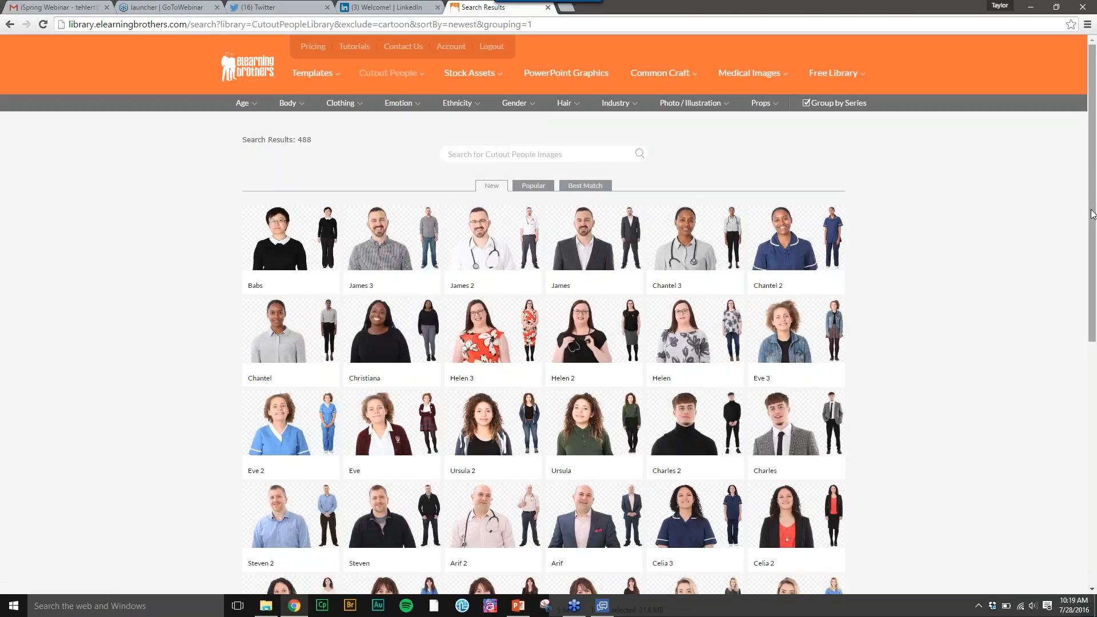
left_click_drag(1092, 214, 1065, 455)
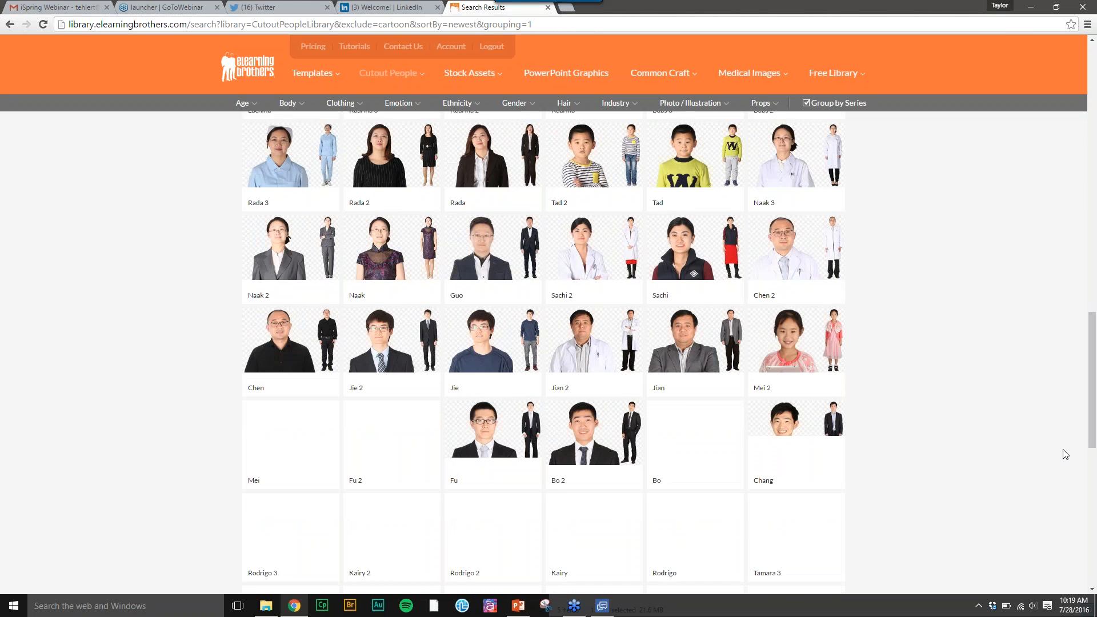
left_click_drag(1092, 396, 1067, 123)
Filter the cutout people by age Middle Aged, clothing Suit and emotion Excited, and look through the images
mouse_move(223, 119)
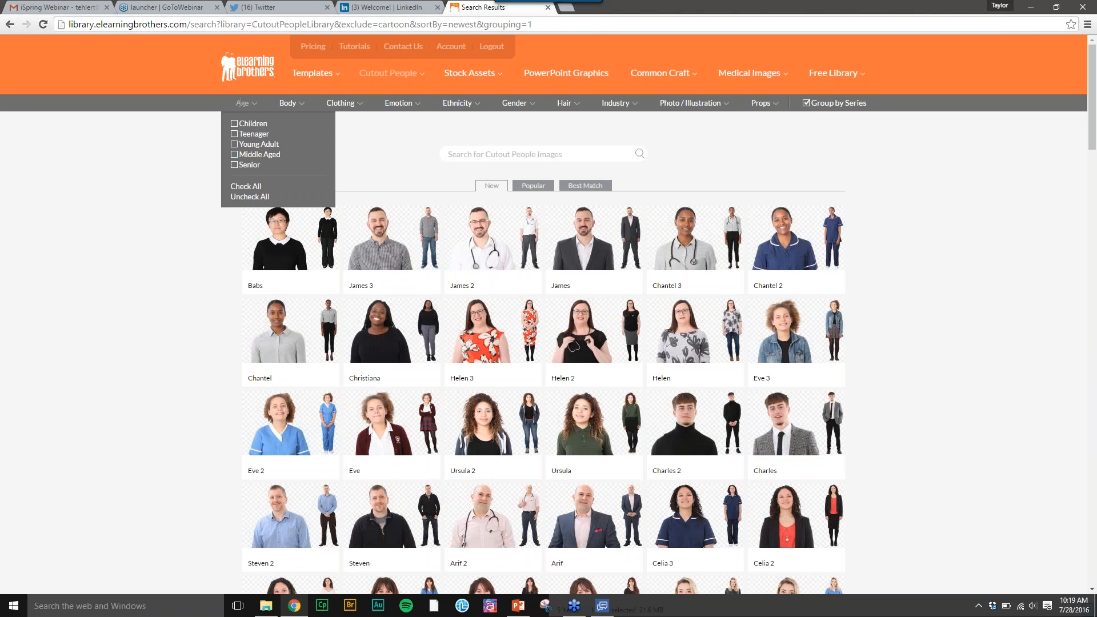
left_click(254, 156)
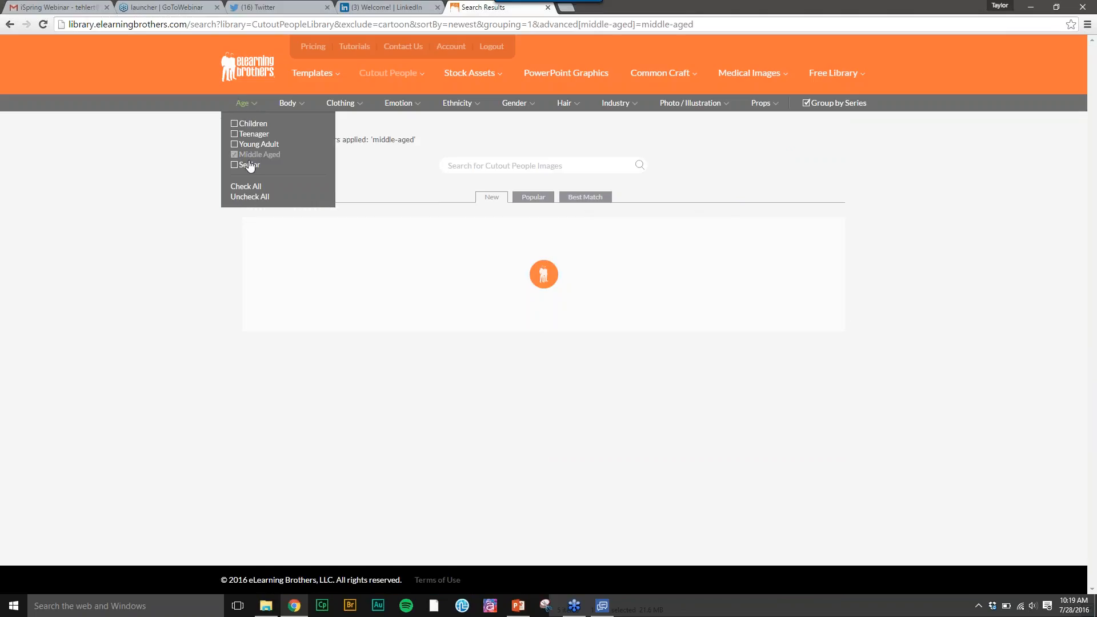
mouse_move(343, 104)
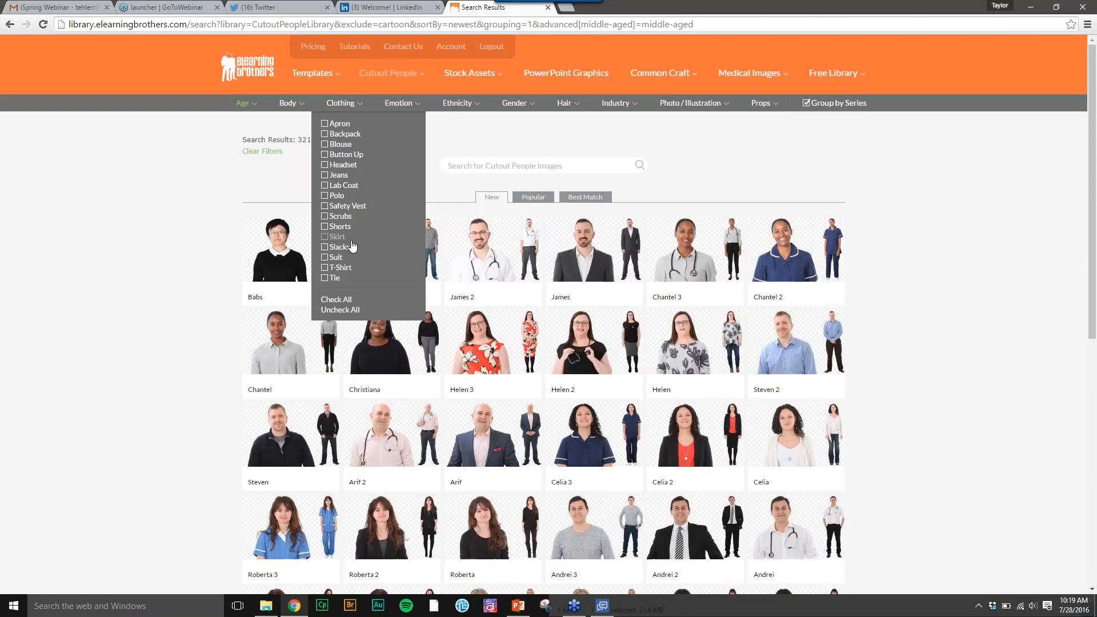
left_click(351, 260)
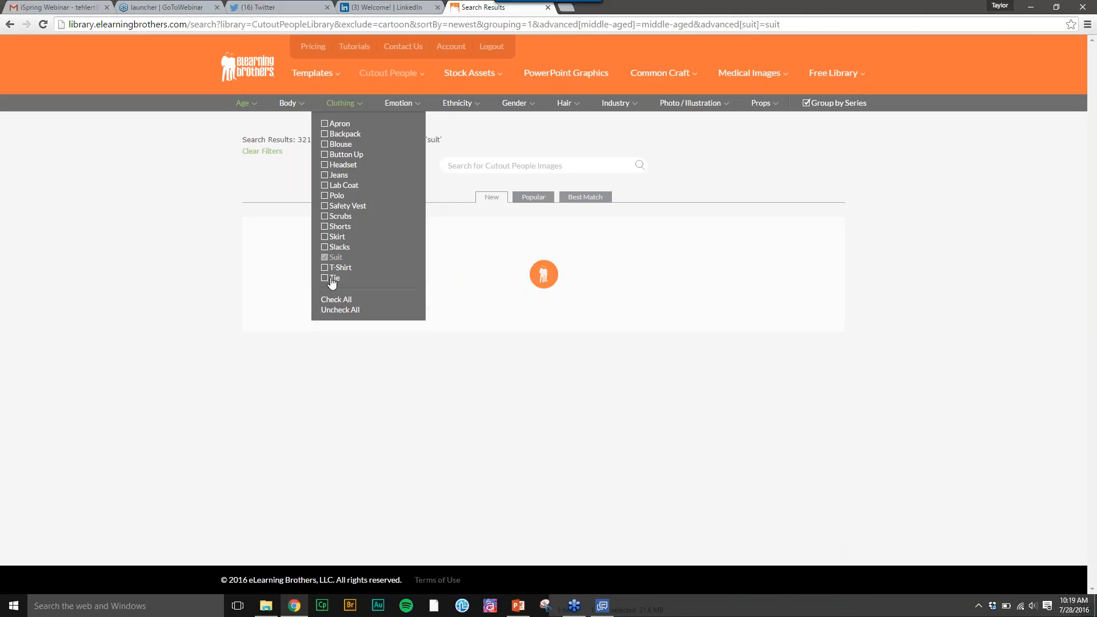
mouse_move(398, 104)
left_click(398, 147)
mouse_move(292, 249)
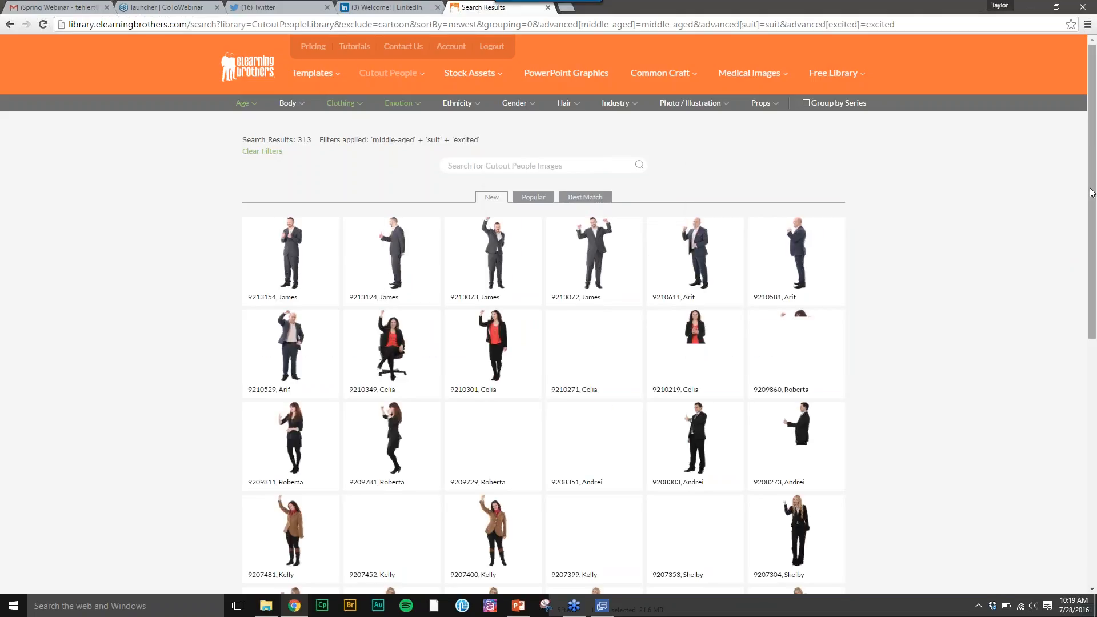
left_click_drag(1092, 193, 1051, 250)
Switch to iSpring TalkMaster and try out the scene character's different emotions, ending with Angry
left_click(601, 608)
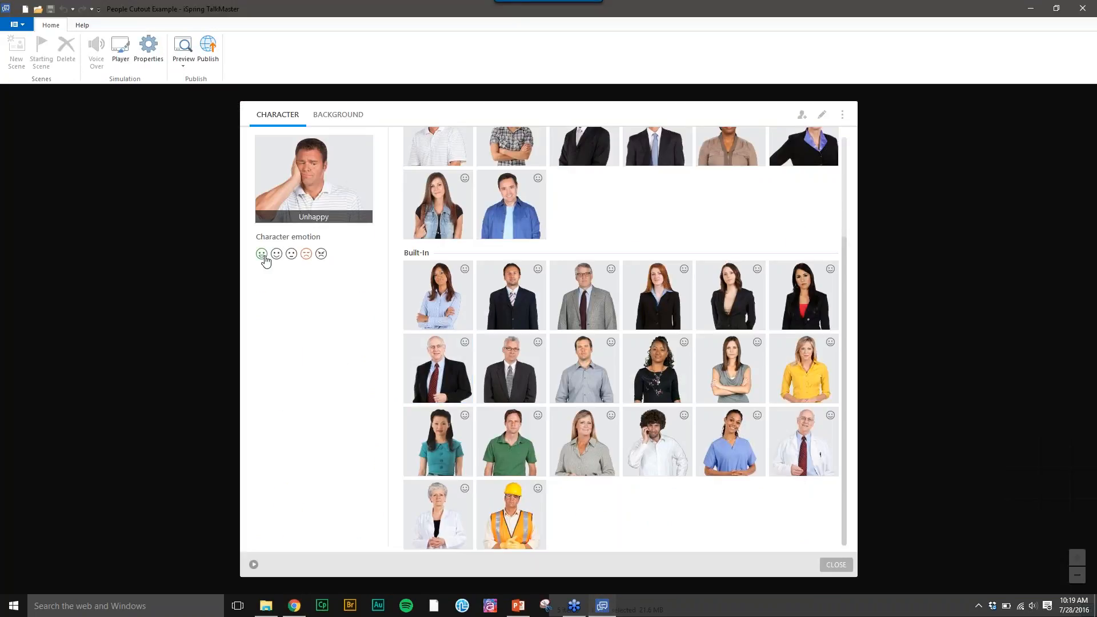
left_click(276, 256)
left_click(292, 256)
left_click(306, 256)
left_click(320, 255)
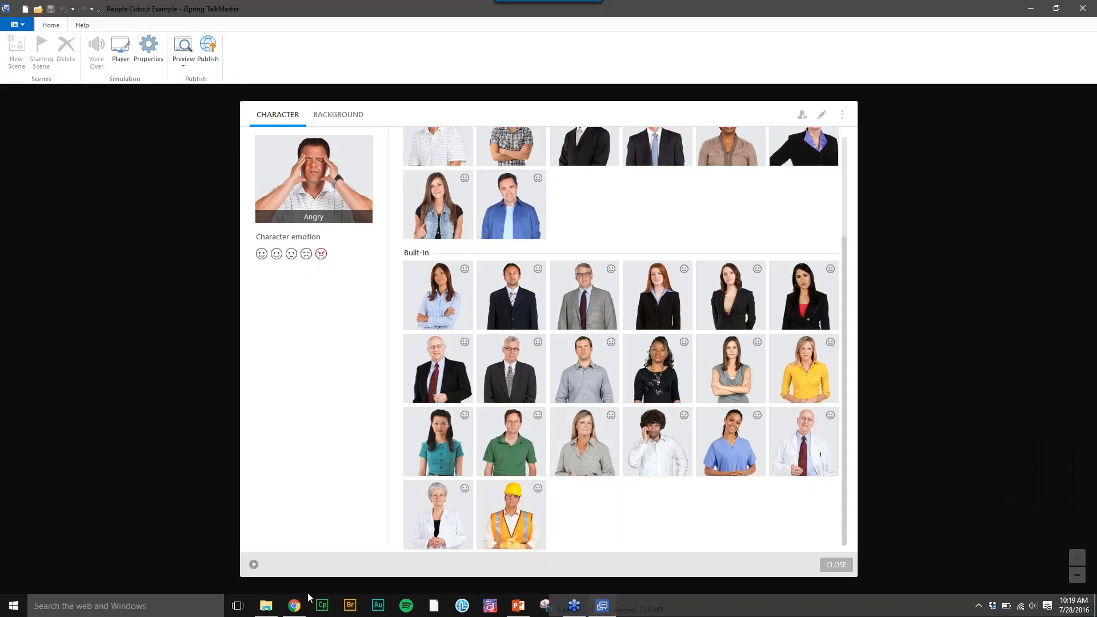
Switch back to the web browser and remove the Middle Aged, Suit and Excited filters from the cutout people search
left_click(294, 606)
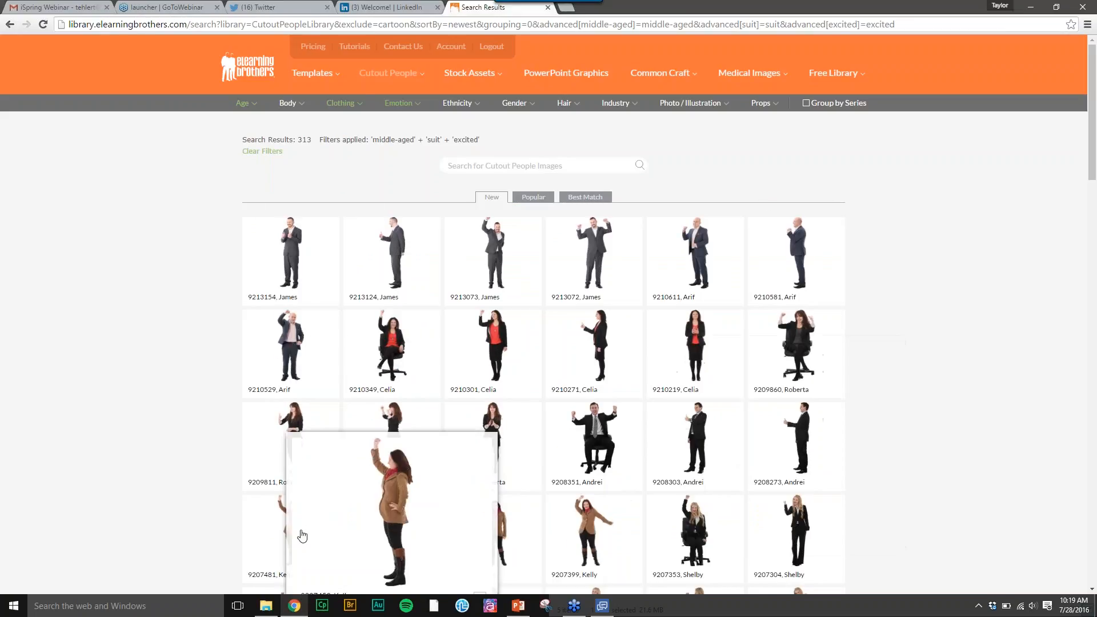
mouse_move(254, 107)
left_click(240, 154)
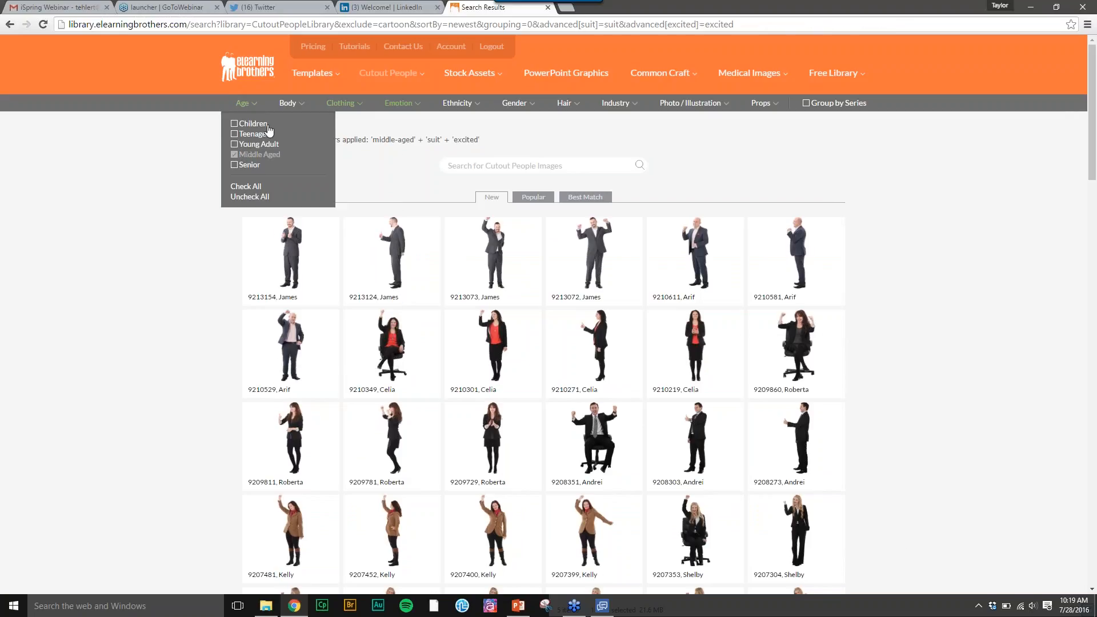
mouse_move(343, 104)
left_click(325, 257)
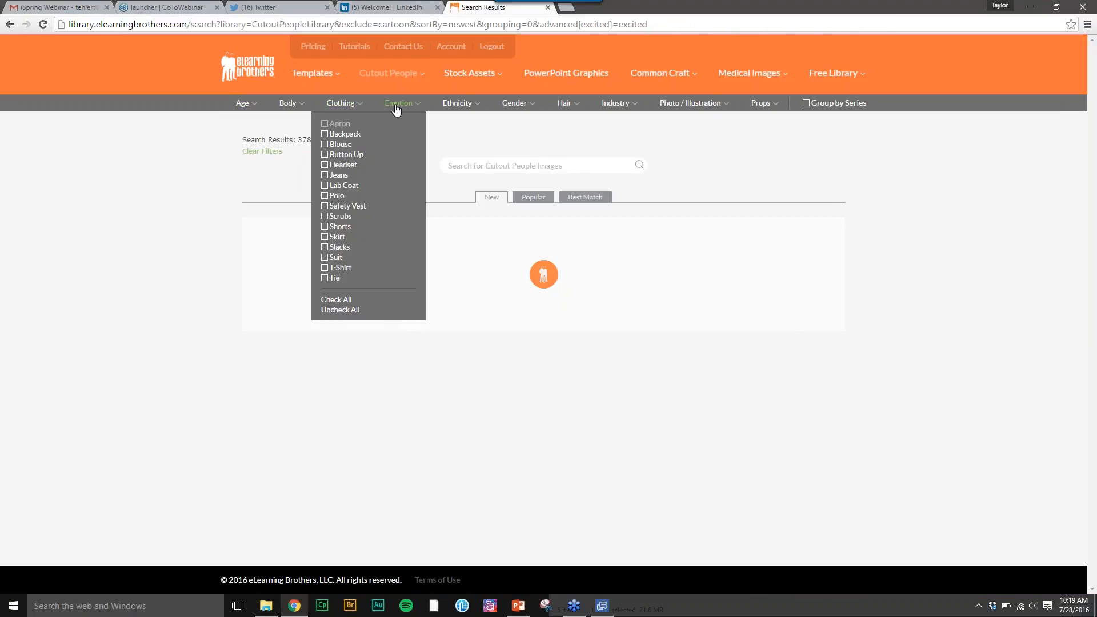
mouse_move(400, 116)
left_click(399, 145)
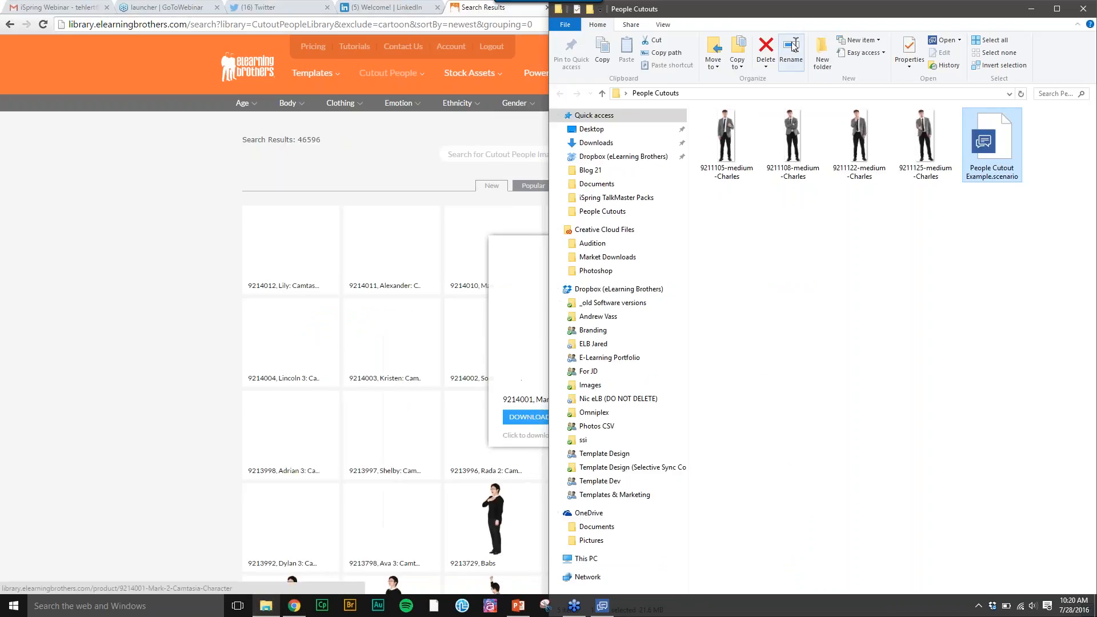
Examine the four downloaded character images in the People Cutouts folder, then return to the image library
left_click(754, 128)
left_click(792, 134)
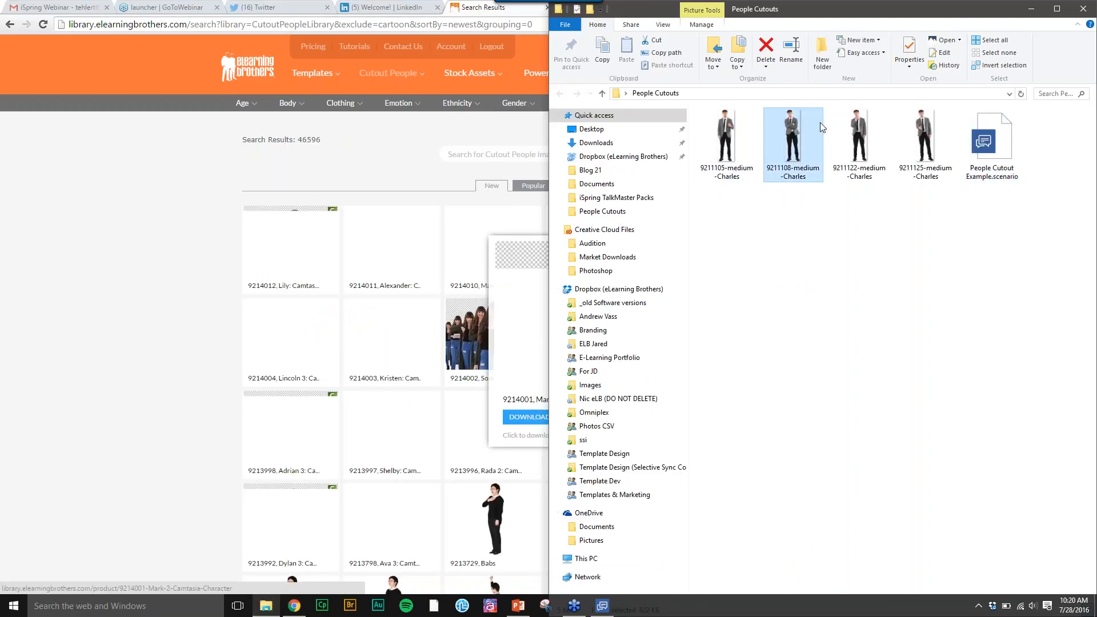
left_click(858, 134)
left_click(914, 136)
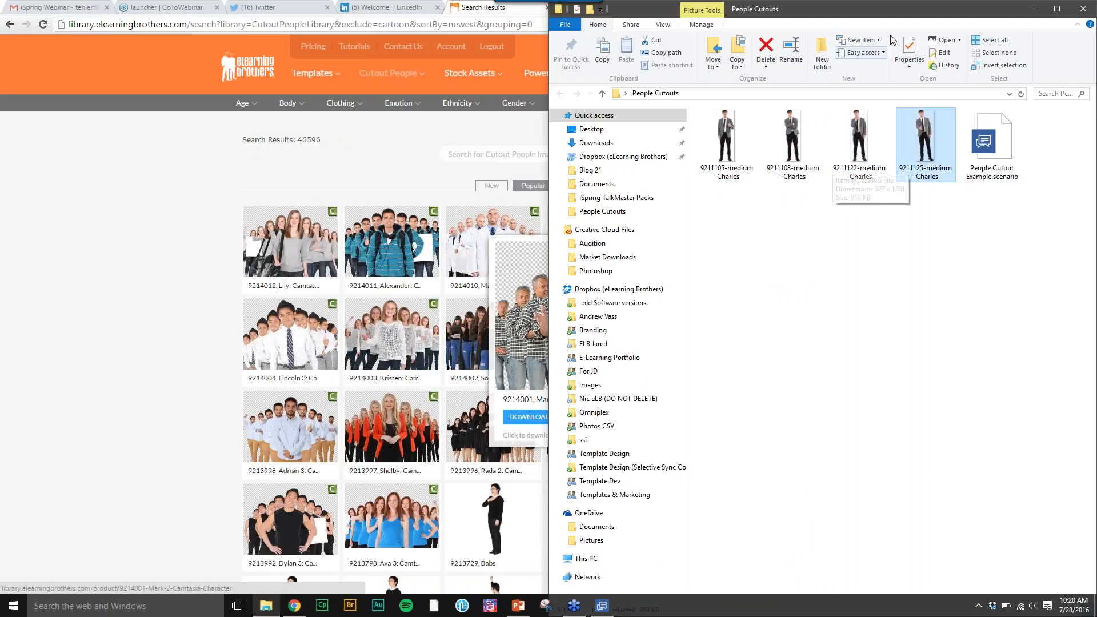
left_click_drag(891, 23, 755, 72)
left_click(737, 71)
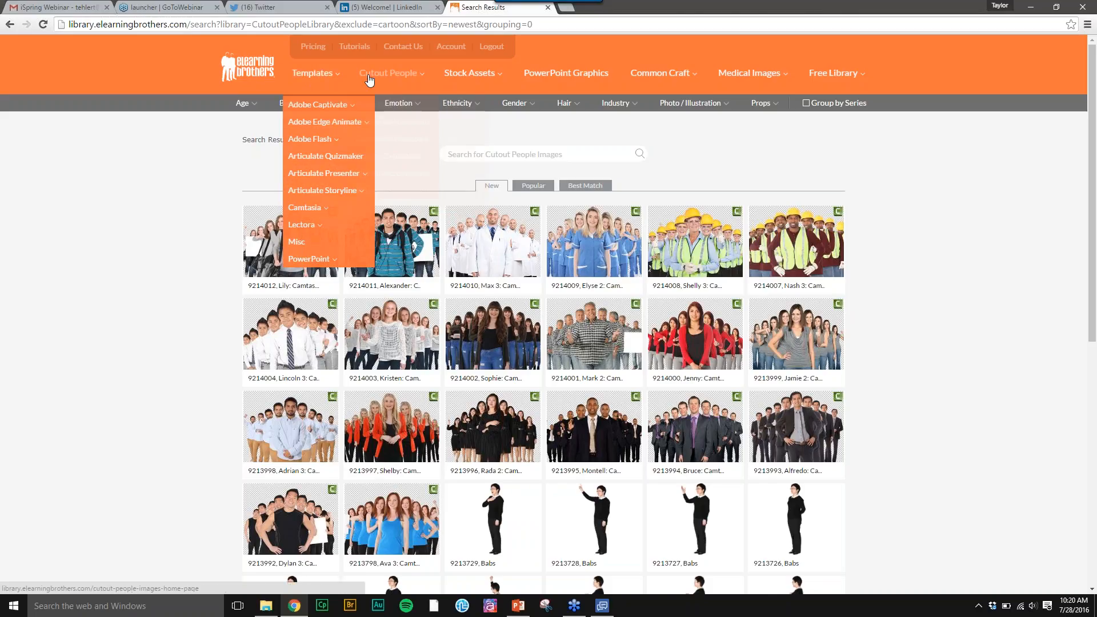
View all photo-realistic people again and browse the poses in the series of the young man in a grey blazer and tie
mouse_move(379, 94)
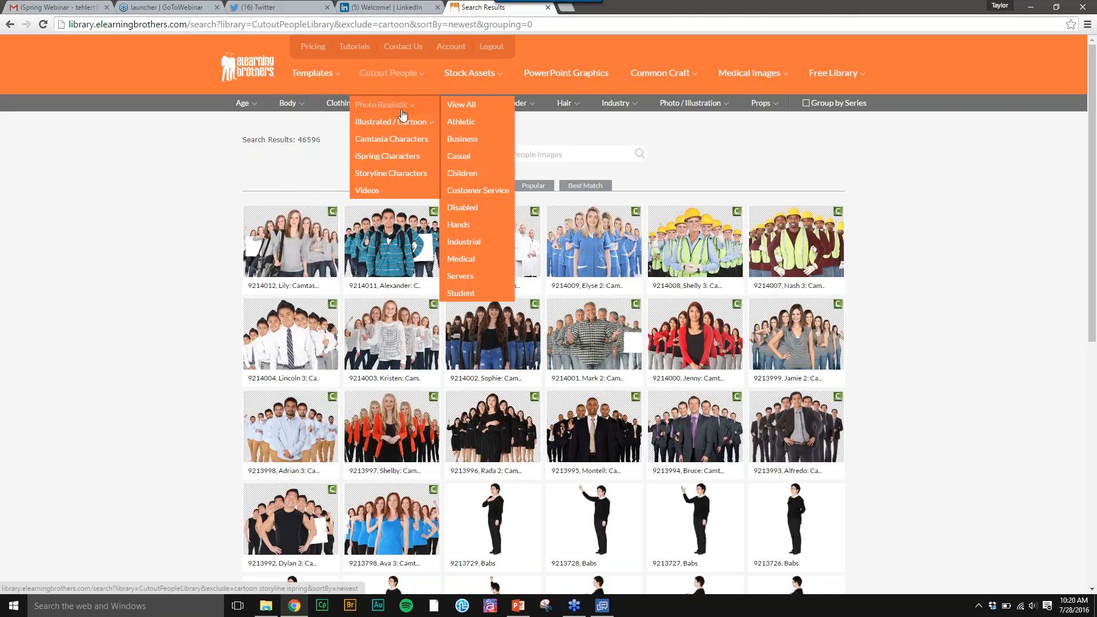
left_click(457, 106)
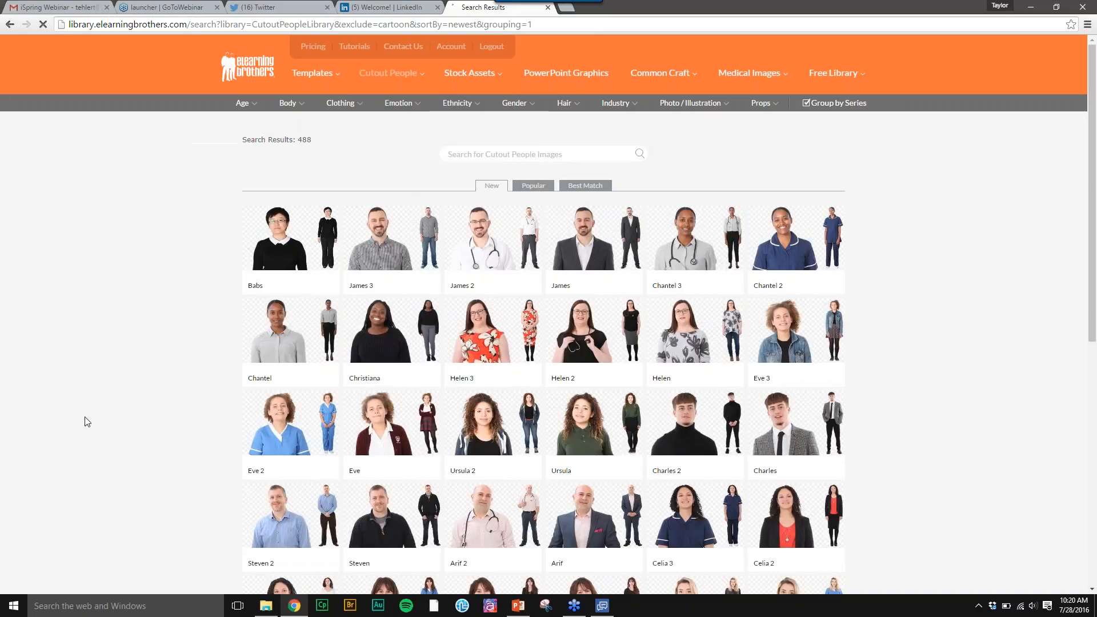
left_click(831, 410)
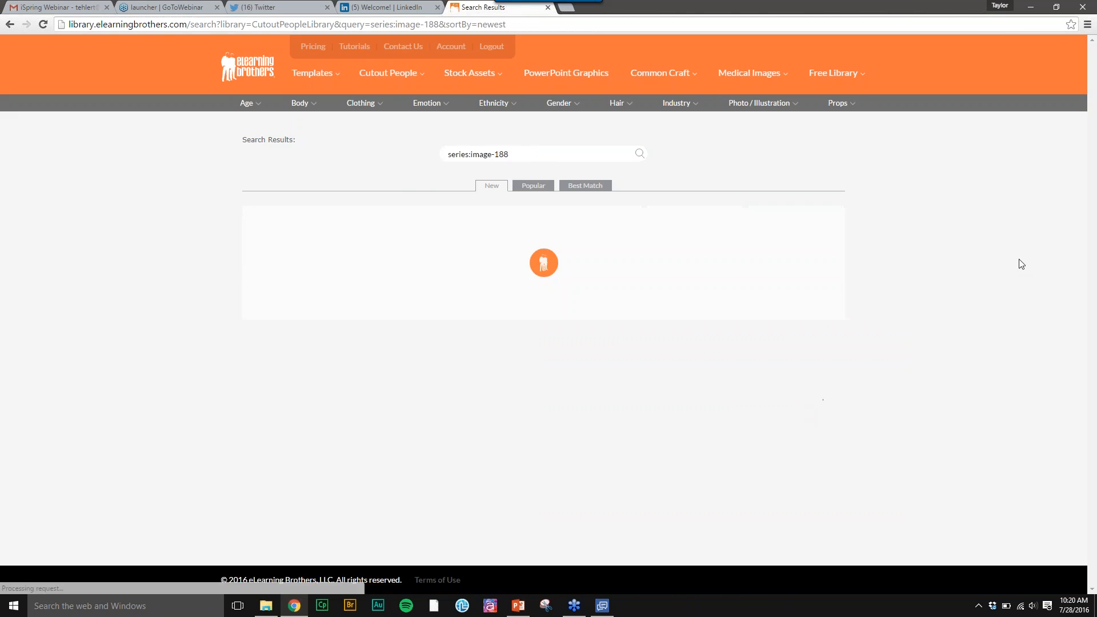
scroll(1079, 293, "down", 2)
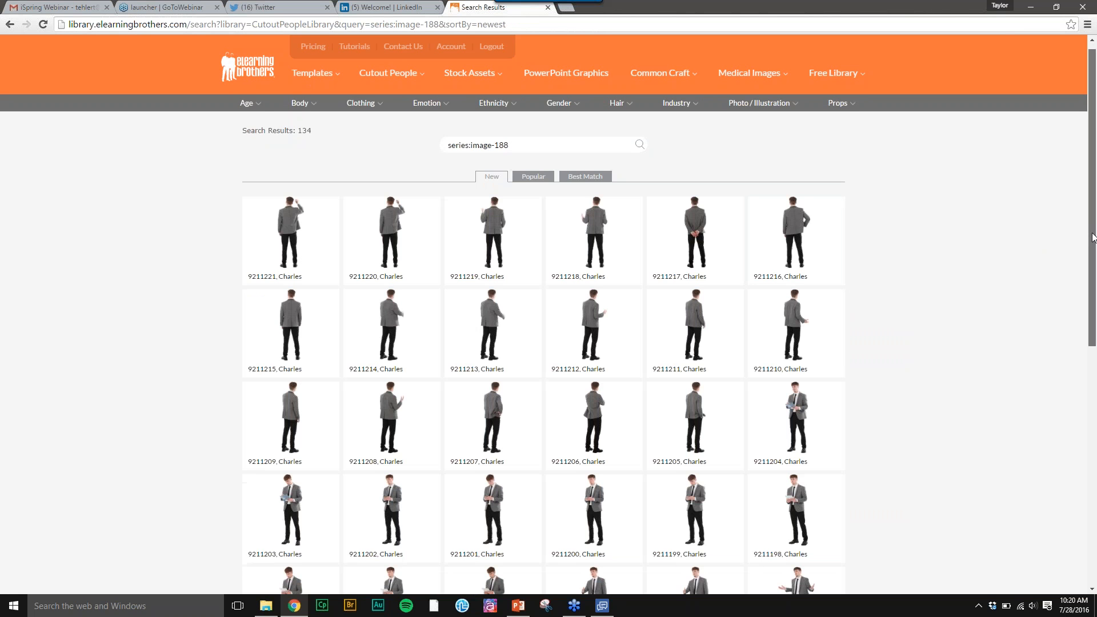
scroll(1079, 293, "down", 15)
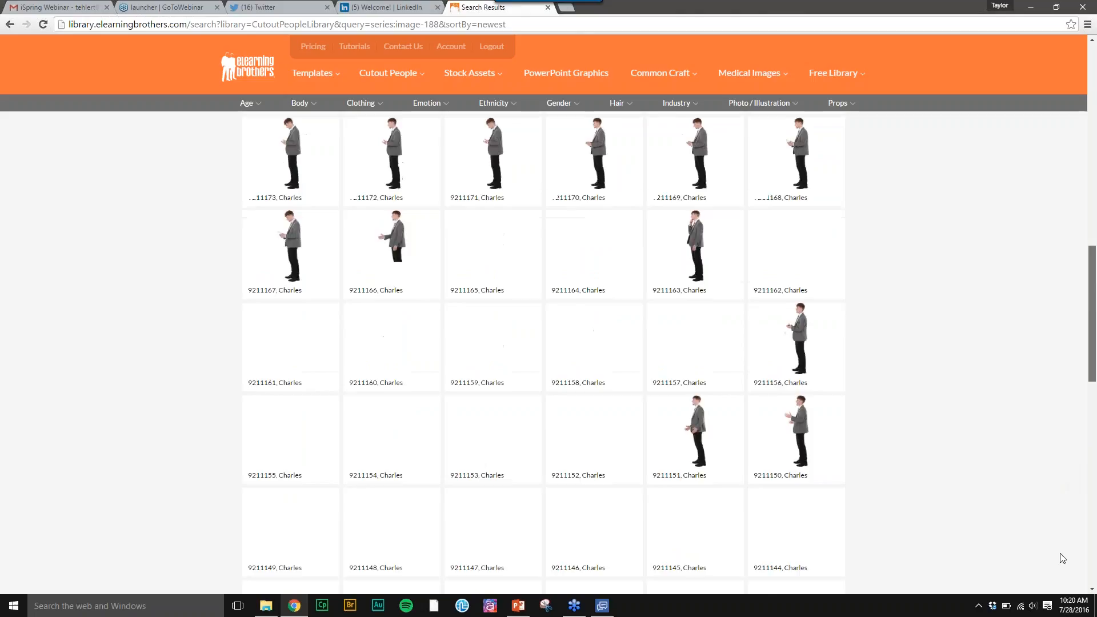
left_click_drag(1058, 584, 1059, 297)
mouse_move(302, 103)
mouse_move(837, 103)
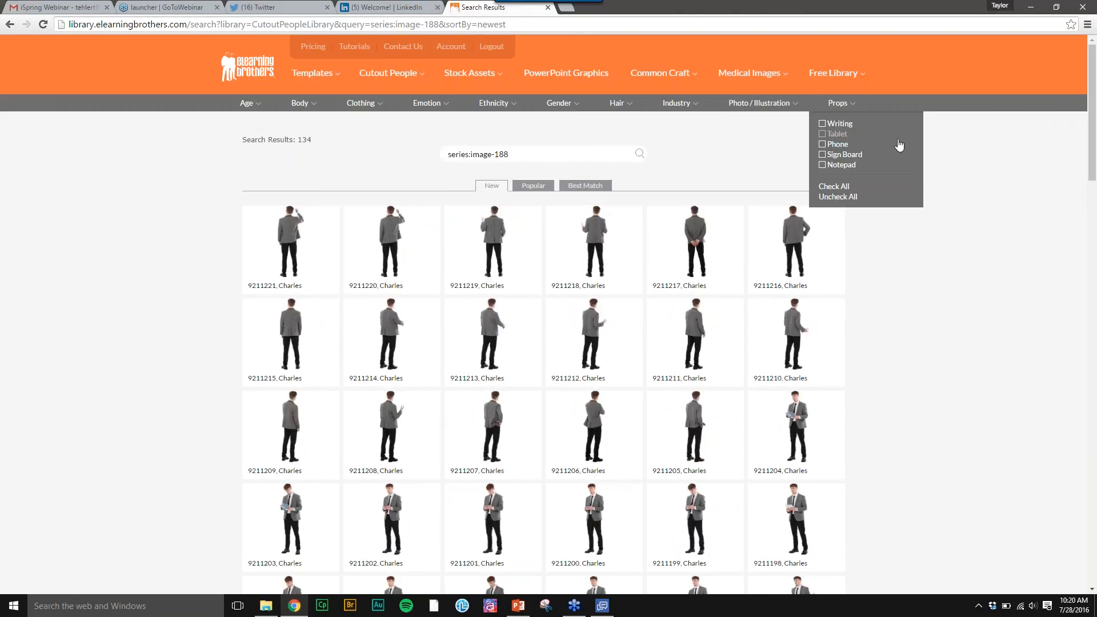
left_click(1092, 193)
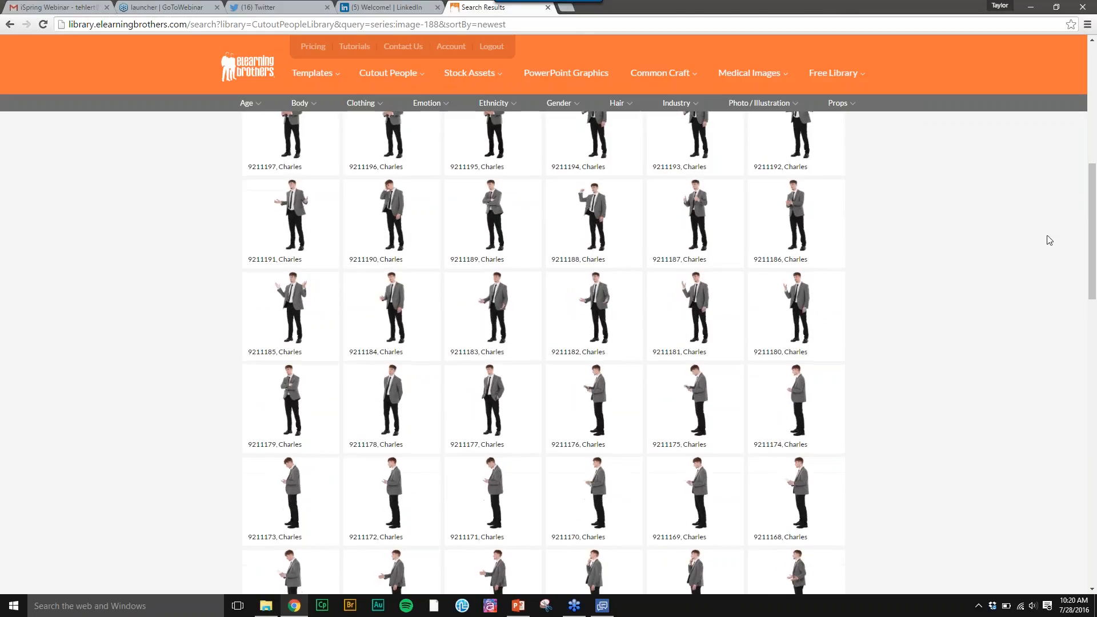
Filter the series by the Frustrated/confused emotion and preview the pose with both hands raised beside the head
mouse_move(361, 103)
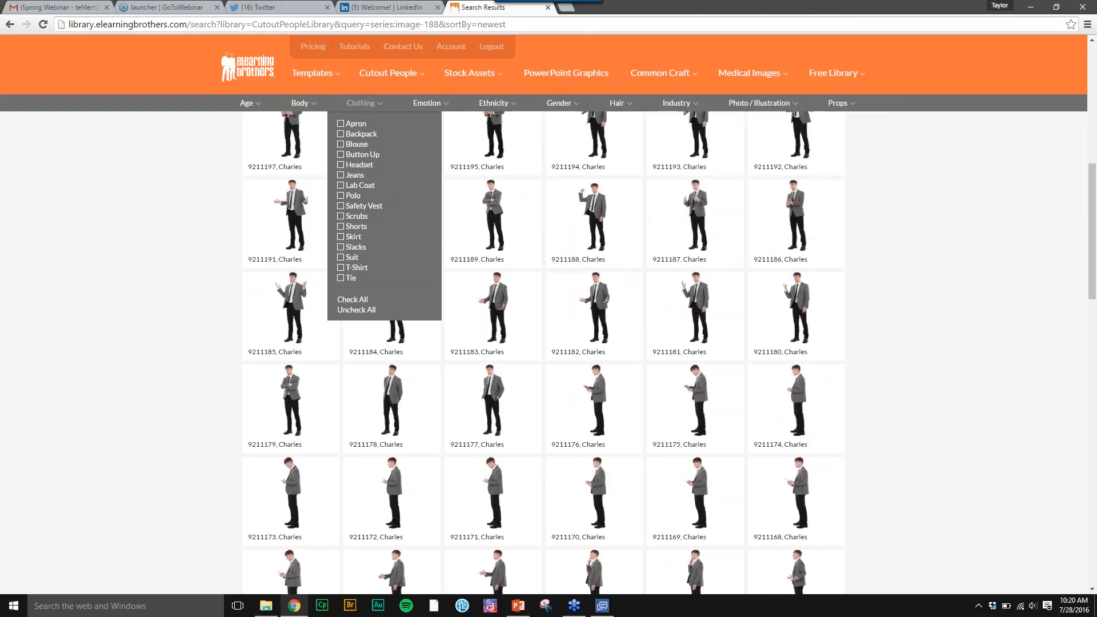
mouse_move(427, 106)
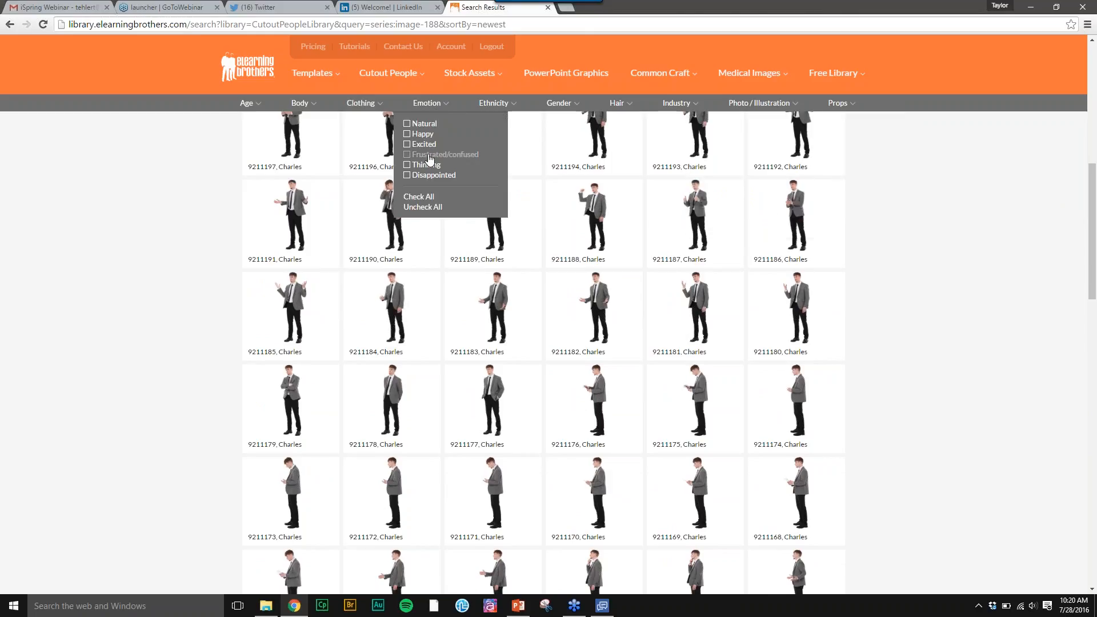
left_click(430, 158)
mouse_move(712, 258)
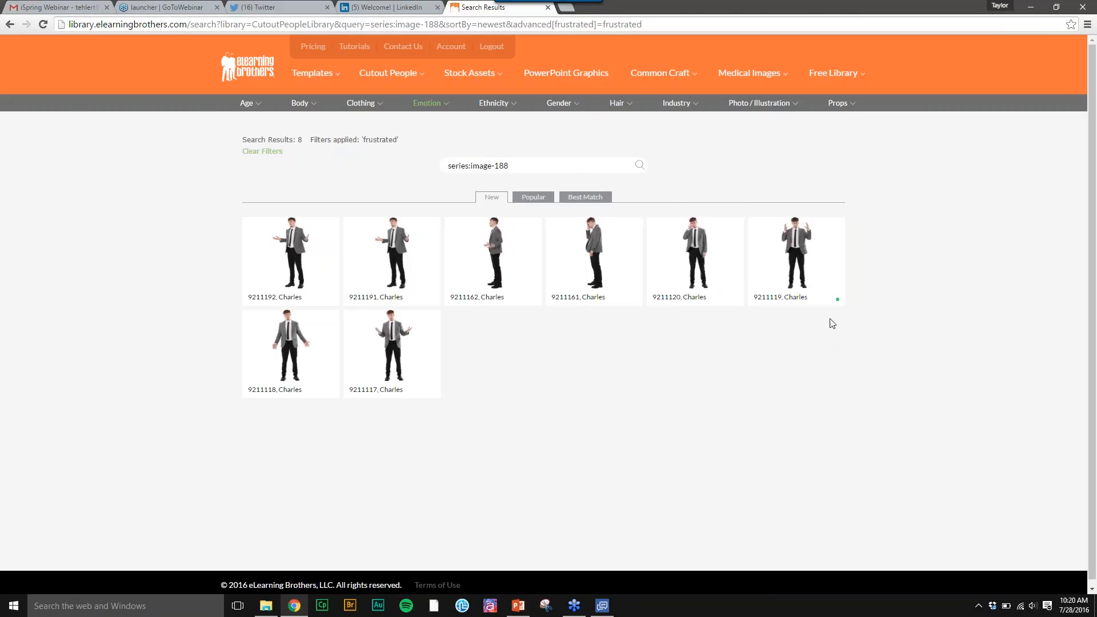
mouse_move(802, 239)
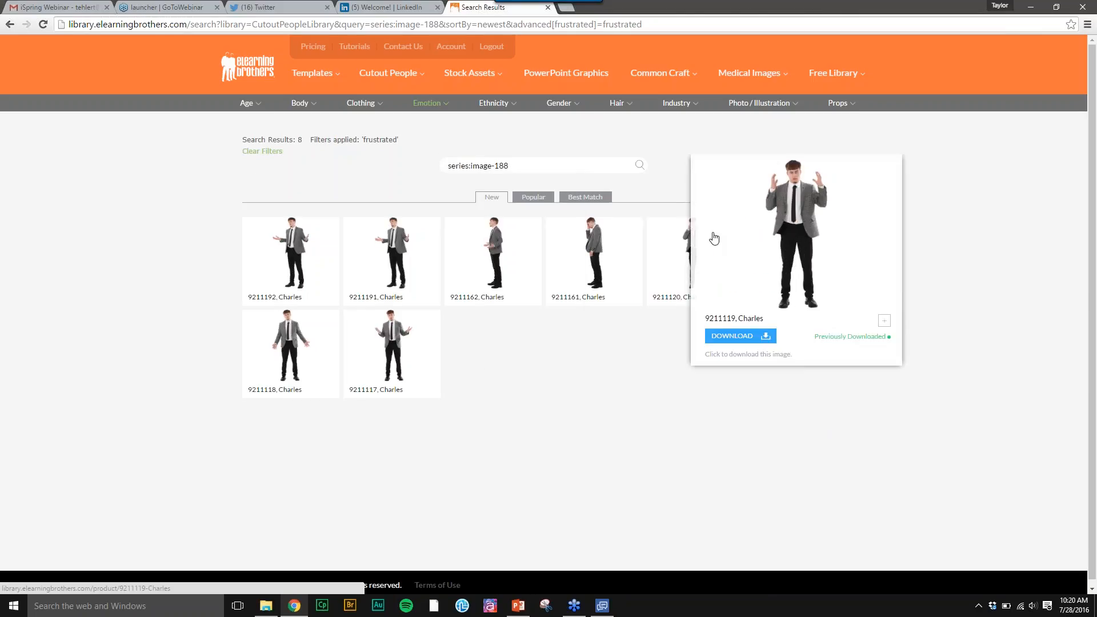
Return to the unfiltered series and open the download page of image 9211109, the pose with hands covering the face
mouse_move(268, 109)
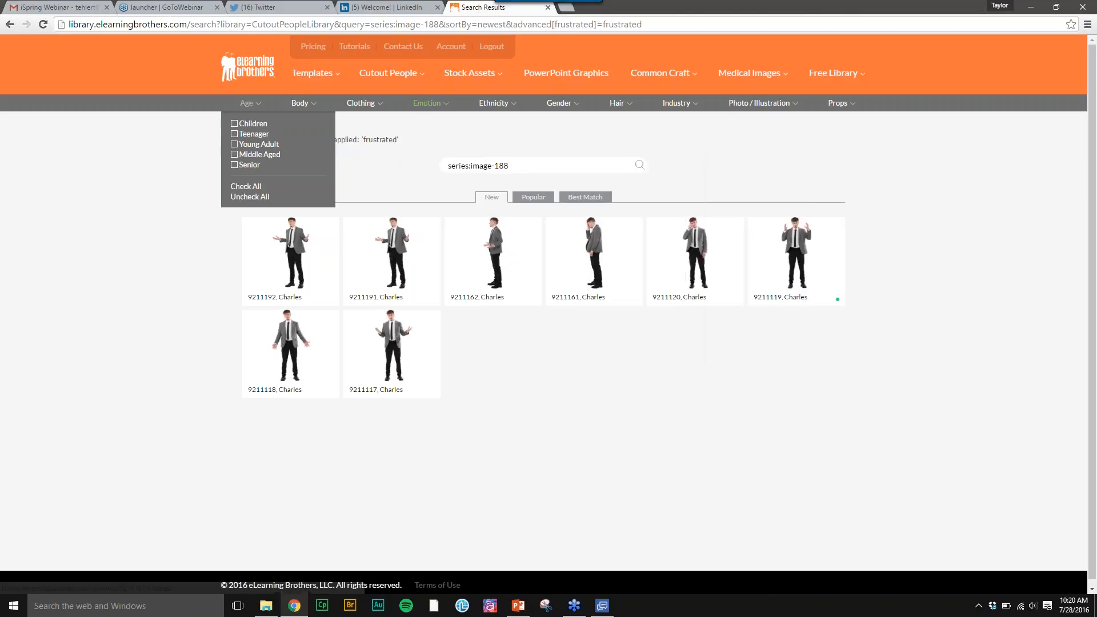
left_click(10, 24)
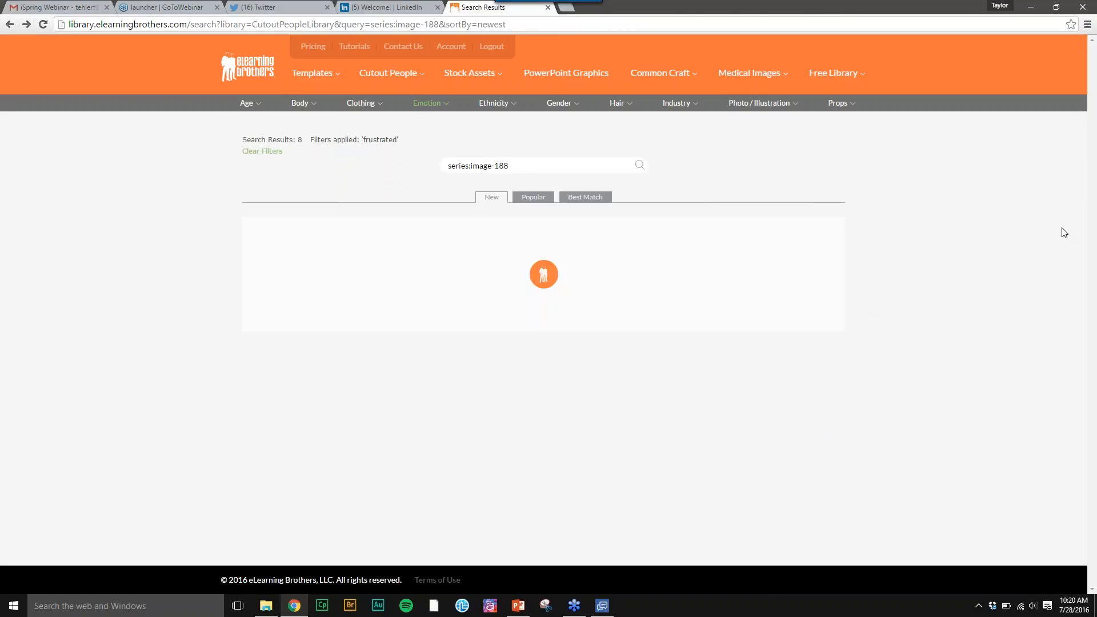
left_click_drag(1093, 225, 1063, 566)
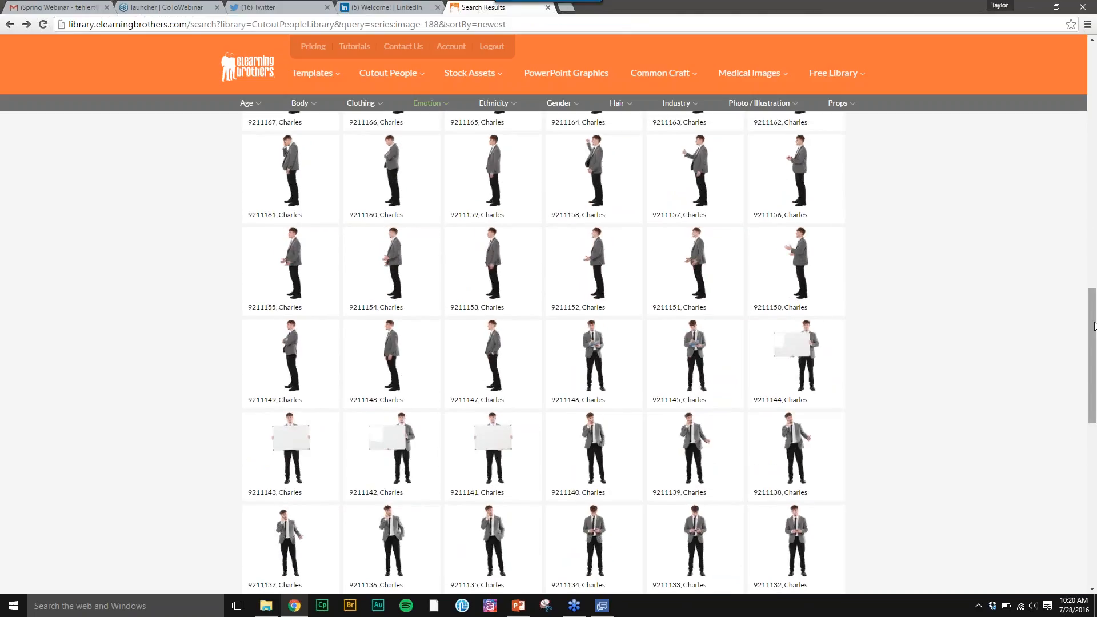
left_click_drag(1093, 326, 1076, 446)
left_click(662, 412)
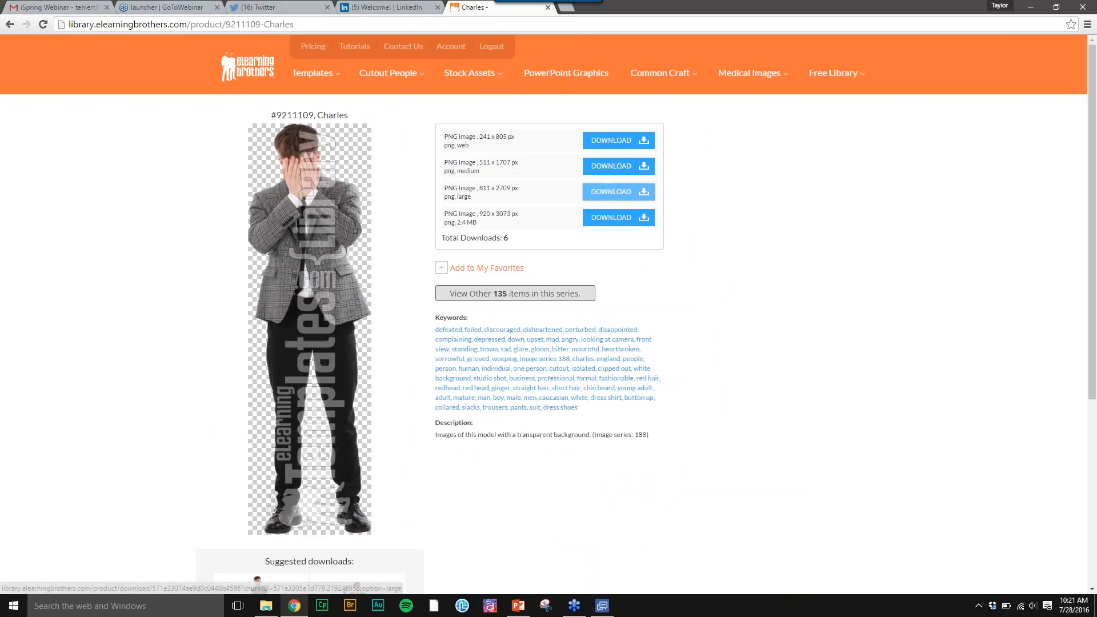
Download the medium PNG of image 9211109 and copy it into the People Cutouts folder
left_click(597, 170)
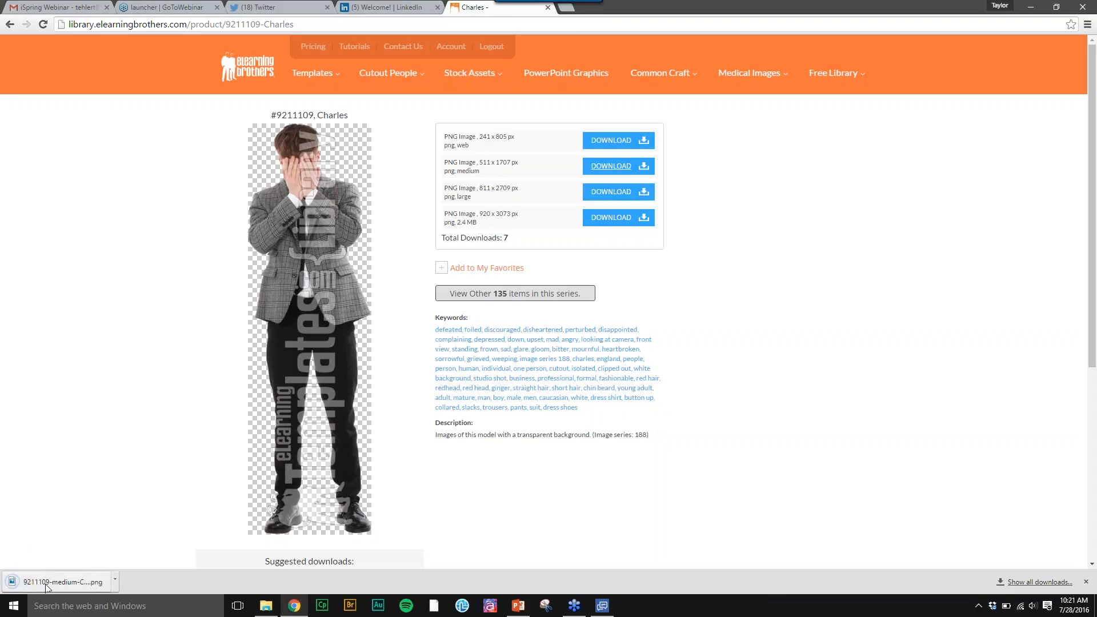
left_click(264, 609)
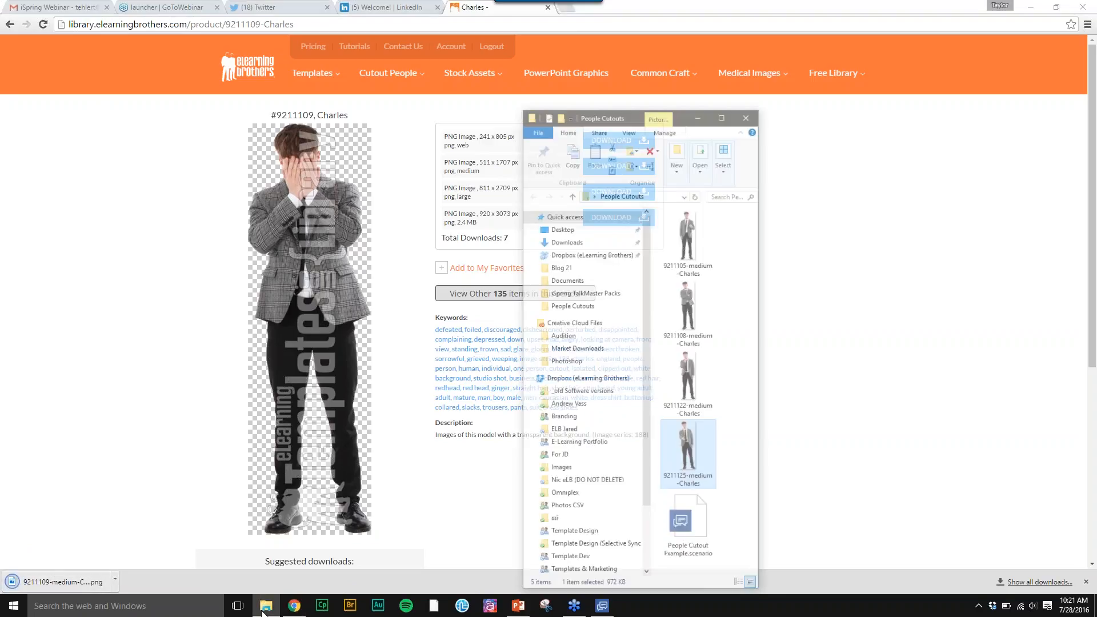
left_click_drag(62, 582, 767, 355)
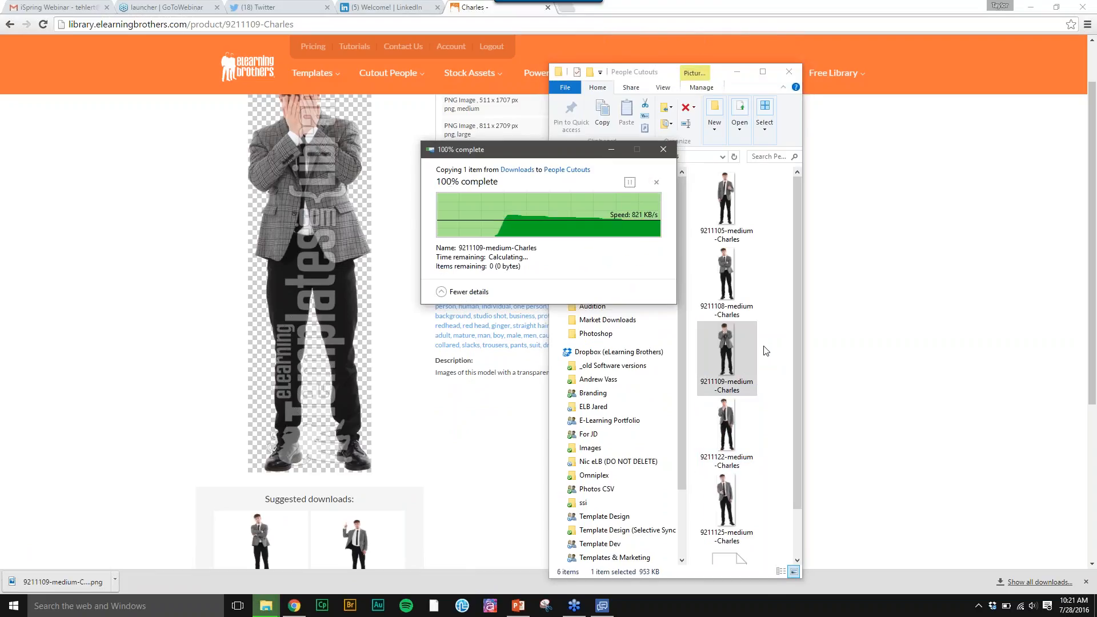
Check the character images in the enlarged People Cutouts folder, then switch to iSpring TalkMaster
left_click(762, 72)
left_click(382, 124)
left_click(440, 115)
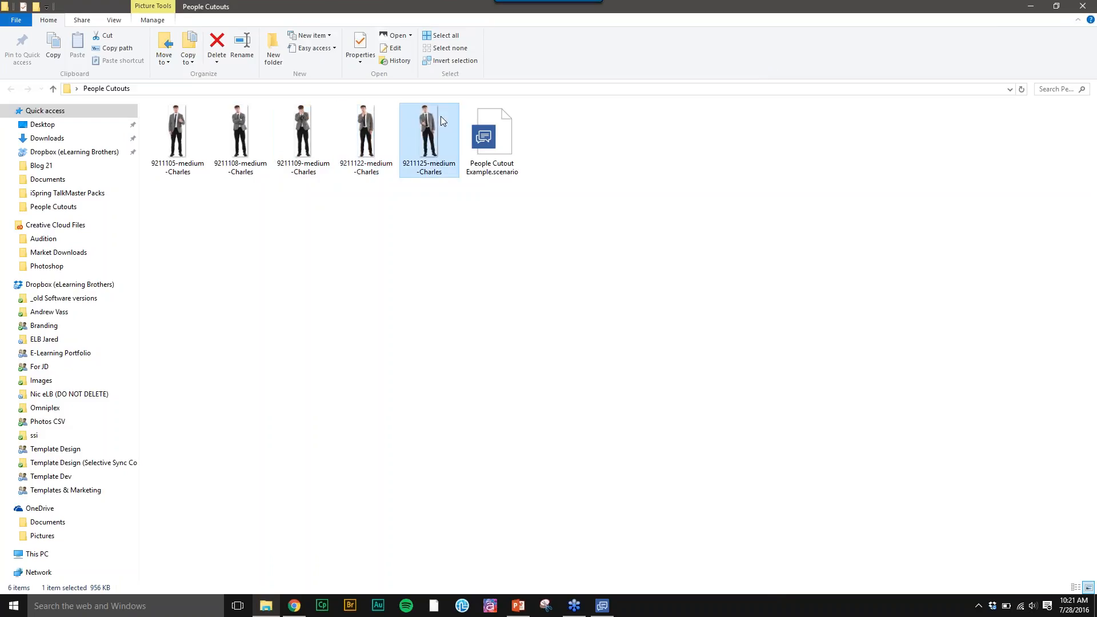
left_click(1037, 6)
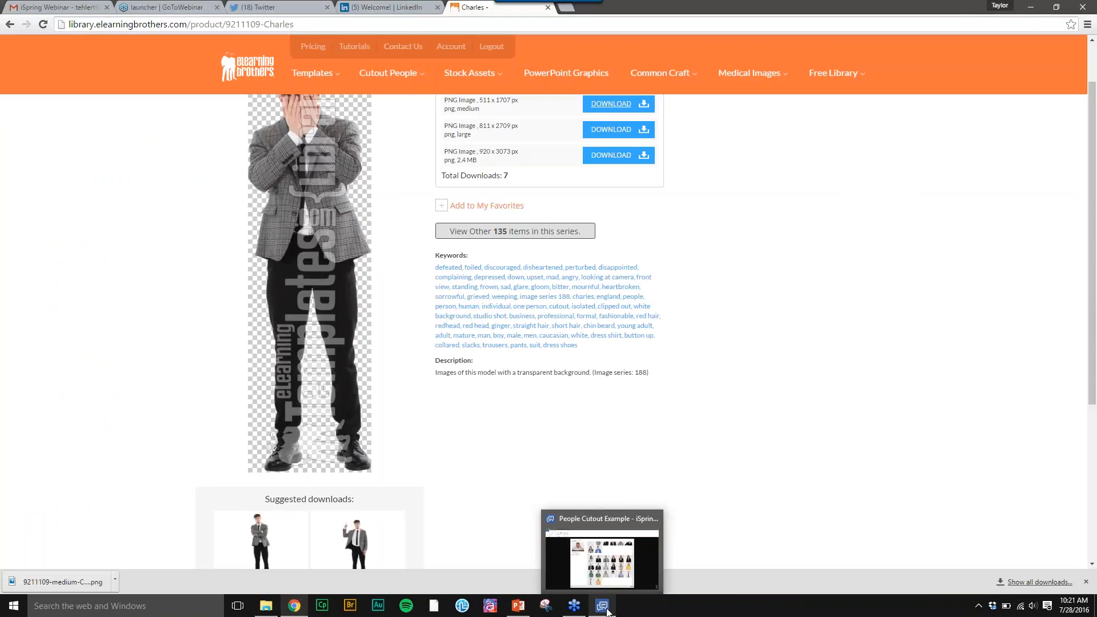
left_click(1031, 8)
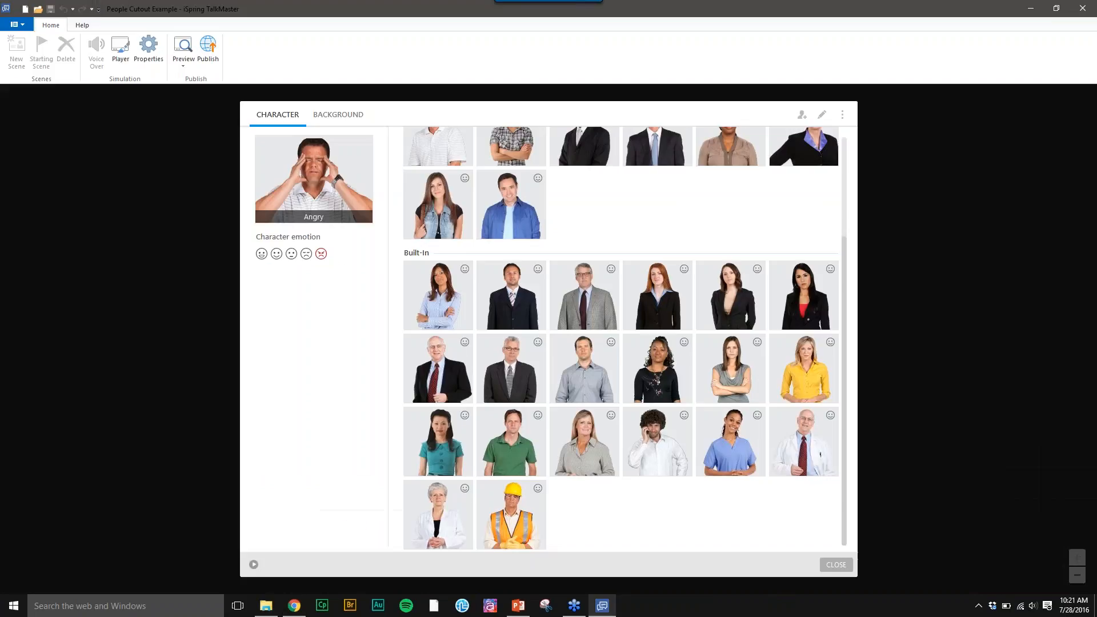
Add image 9211125 from the People Cutouts folder on the Desktop as a new custom character
left_click_drag(847, 327, 848, 228)
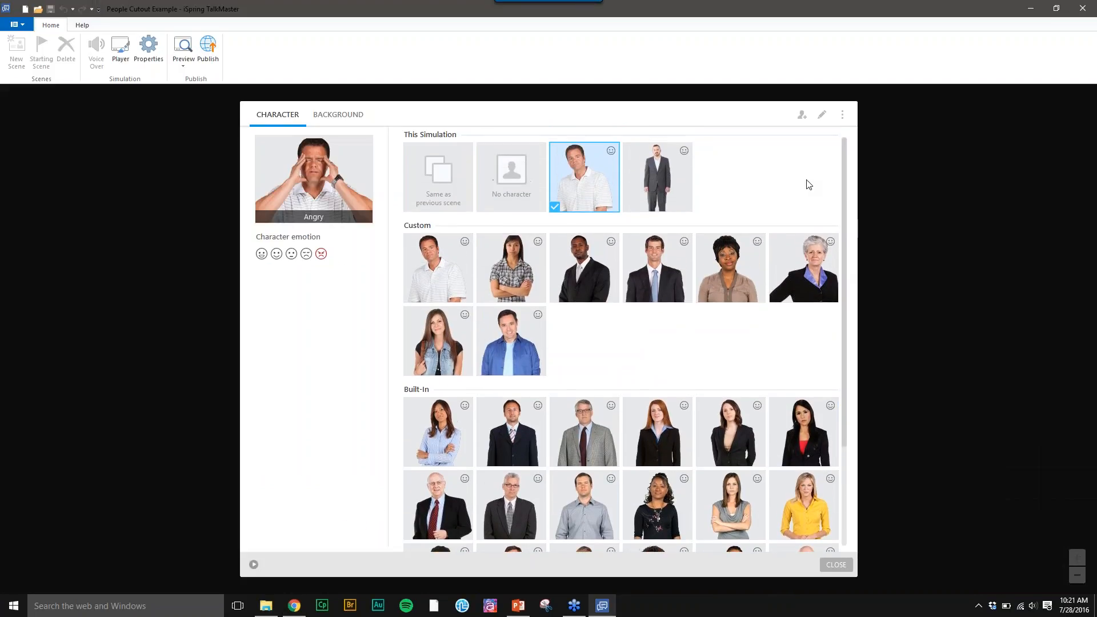
left_click(802, 119)
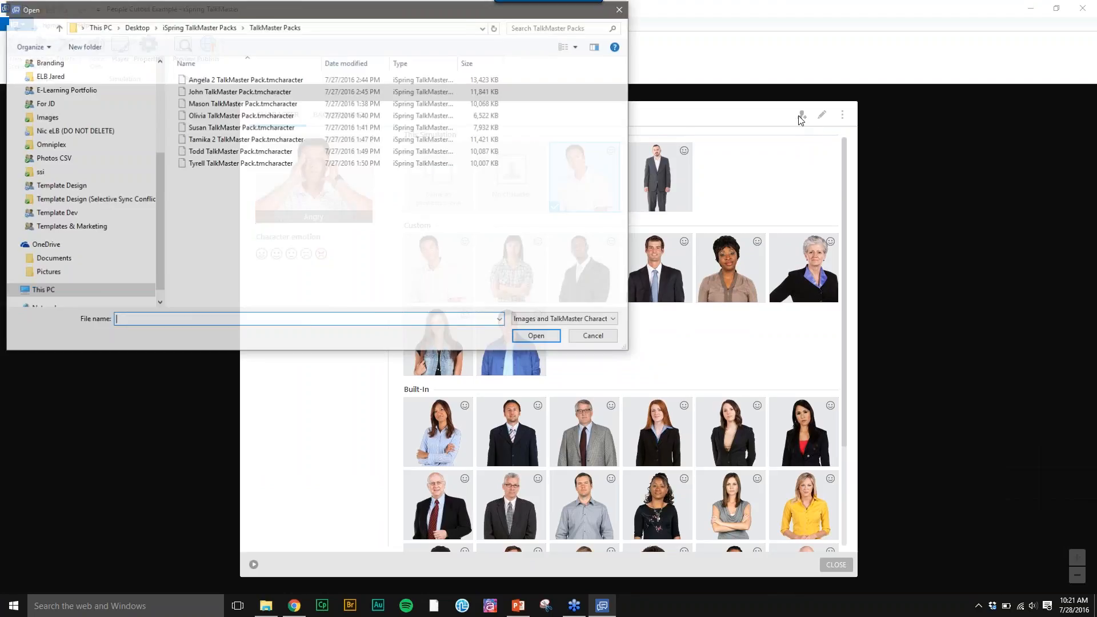
left_click_drag(395, 15, 594, 72)
left_click_drag(358, 311, 345, 175)
left_click(245, 139)
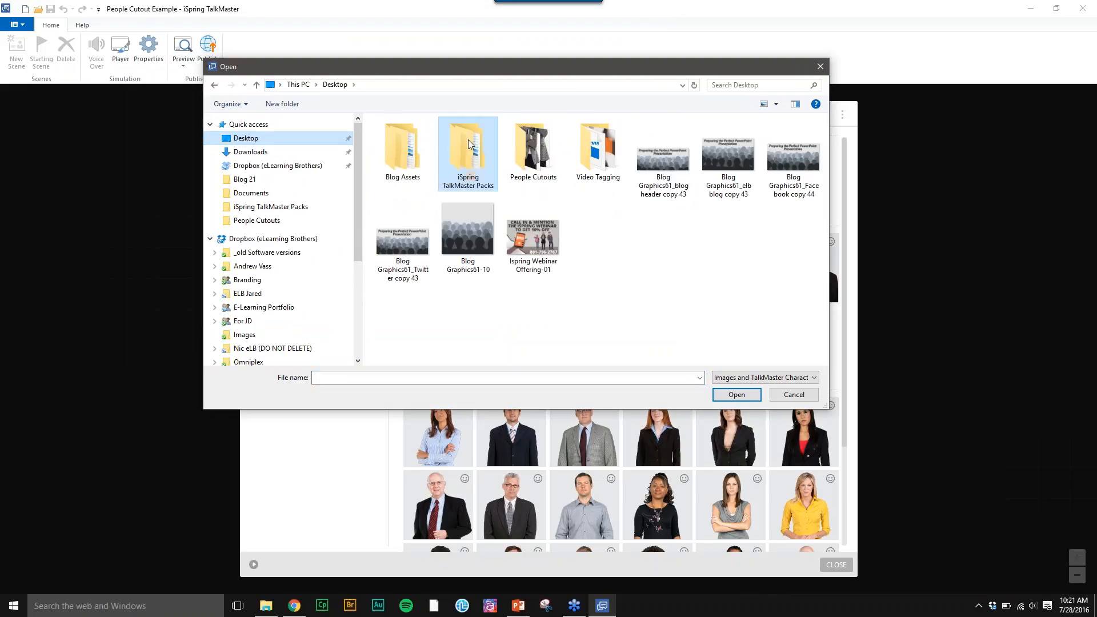
double_click(525, 143)
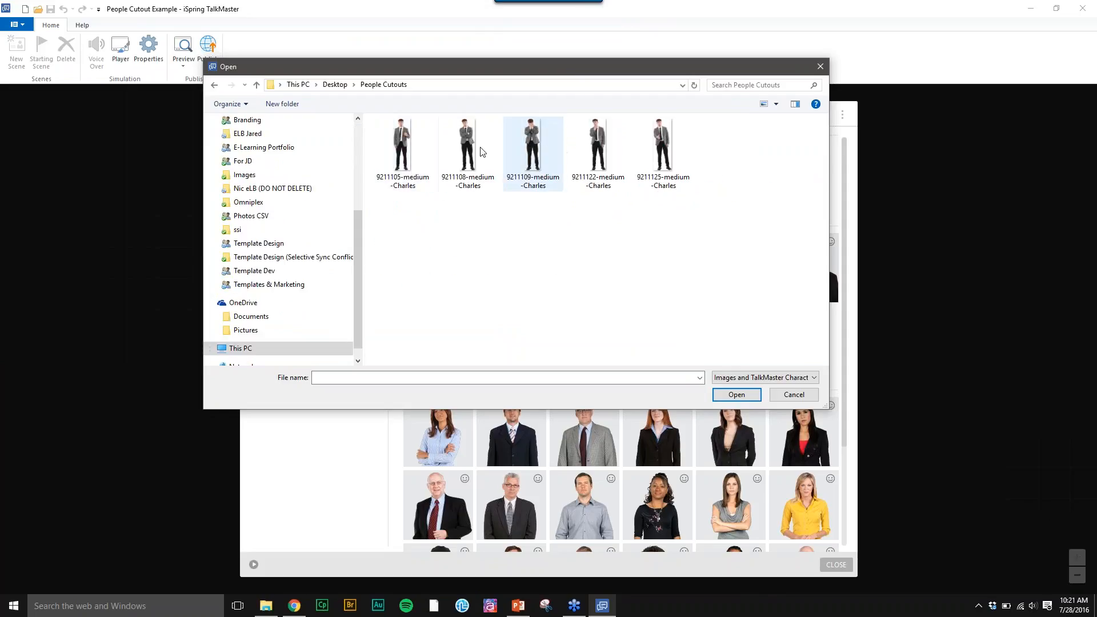
left_click(660, 150)
left_click(737, 394)
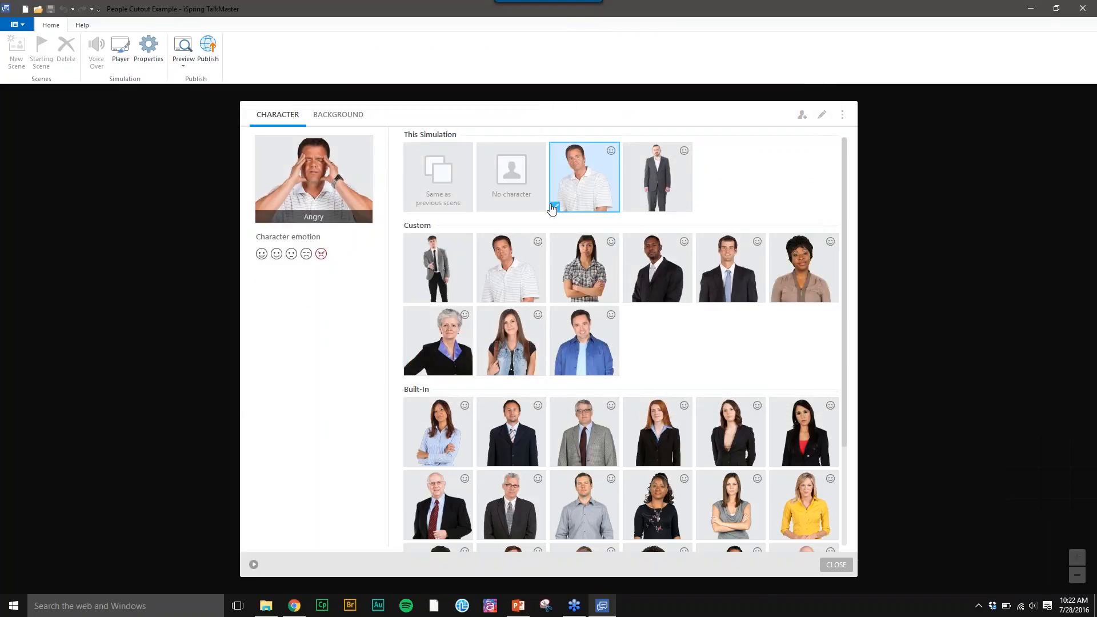
Select the new custom character in the grey blazer for the scene and set its emotion to Unhappy
left_click(434, 269)
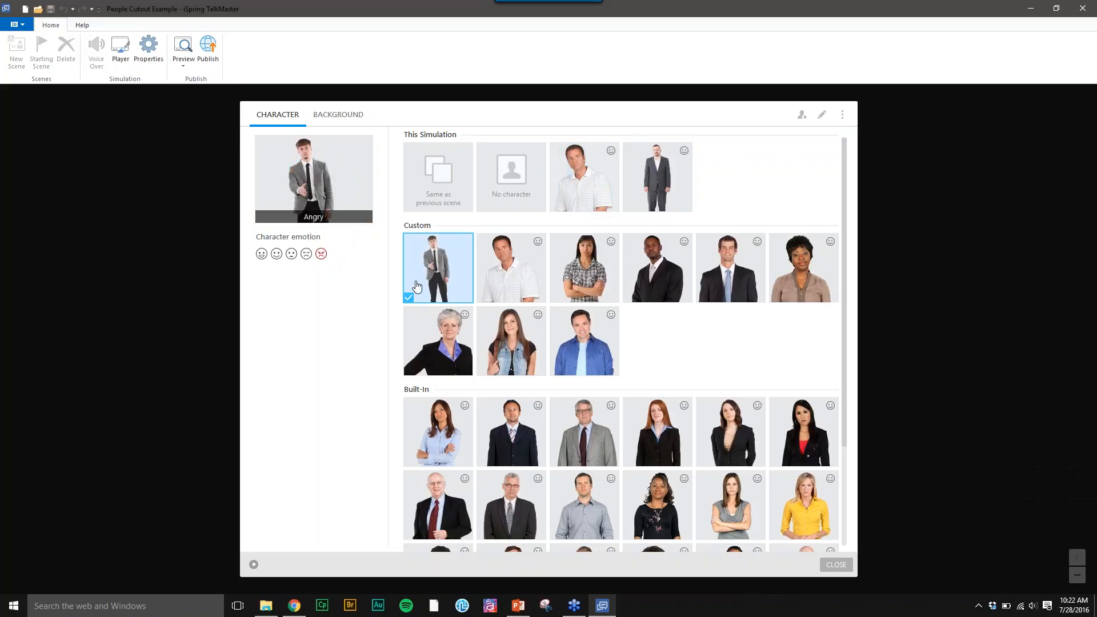
left_click(293, 255)
left_click(307, 255)
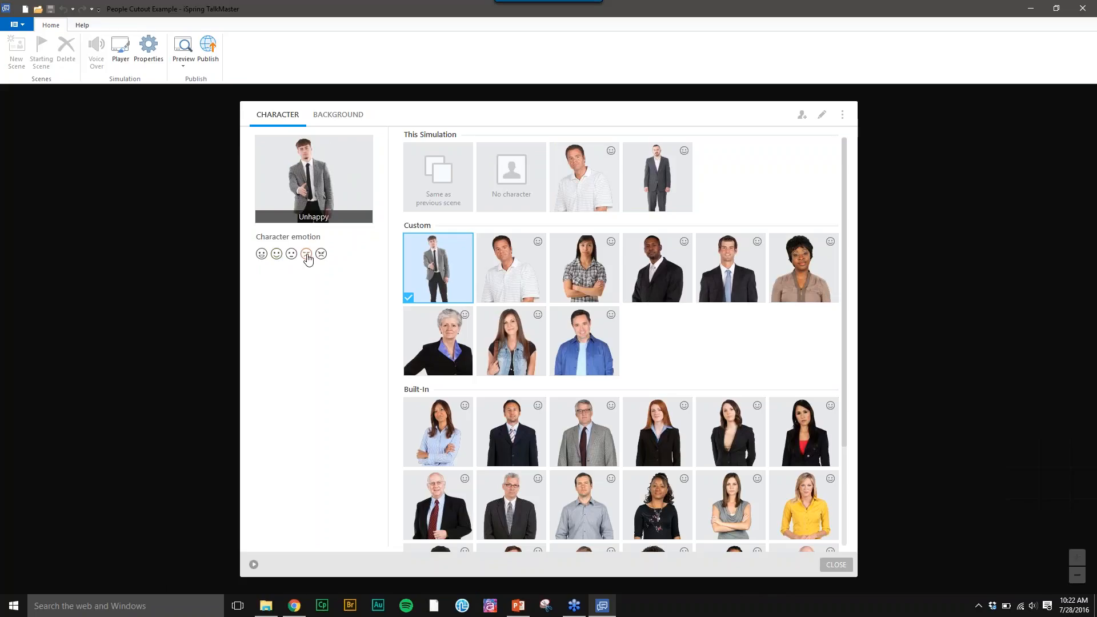
Open the new custom character for editing and examine the images assigned to its emotions
right_click(432, 262)
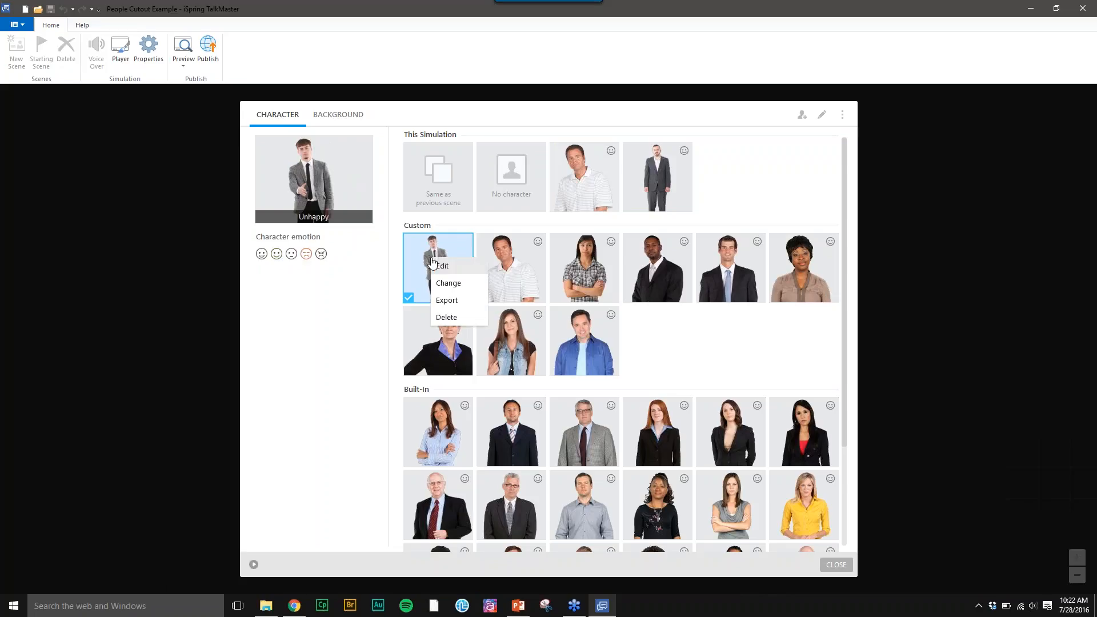
left_click(443, 266)
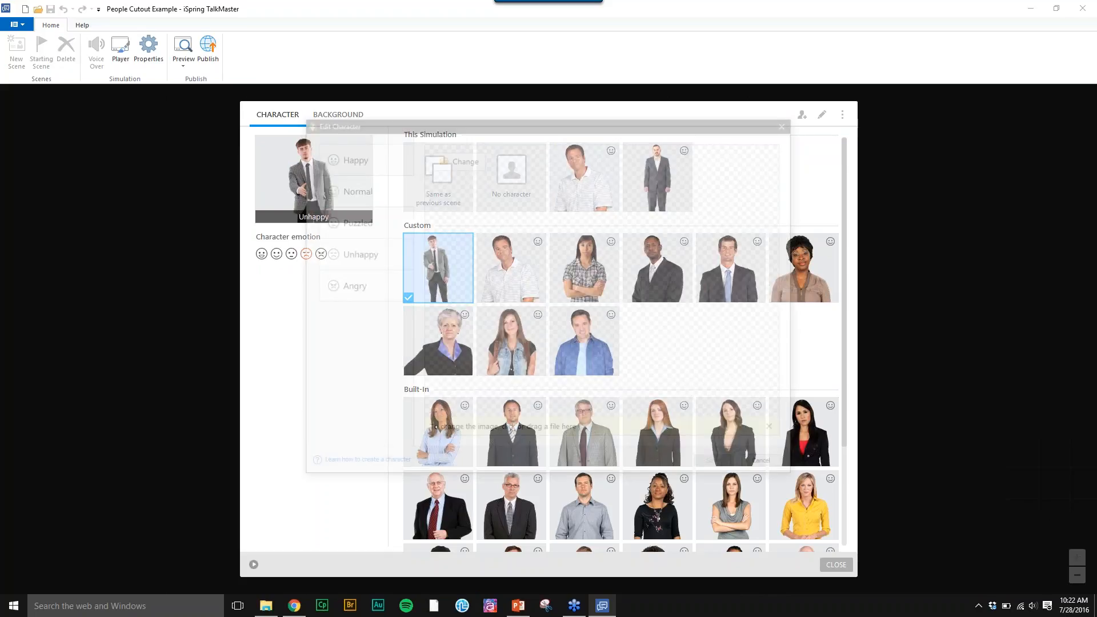
left_click(380, 158)
left_click(350, 221)
left_click(356, 255)
left_click(355, 284)
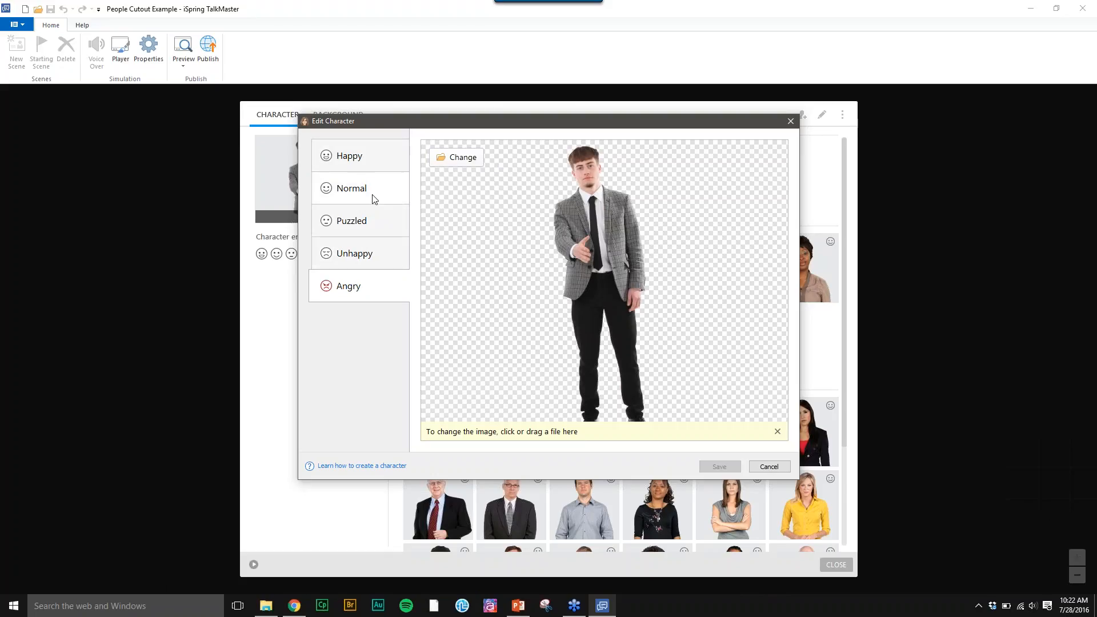
Replace the character's Happy image with the thumbs-up pose 9211105, showing the files as extra large icons while choosing
left_click(372, 163)
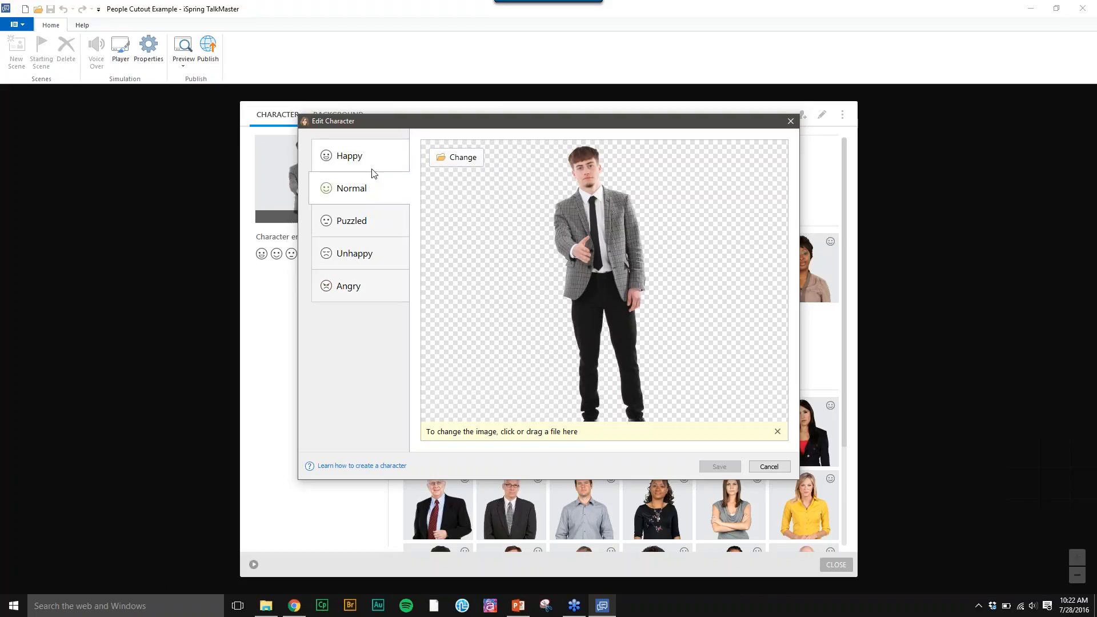
left_click(448, 159)
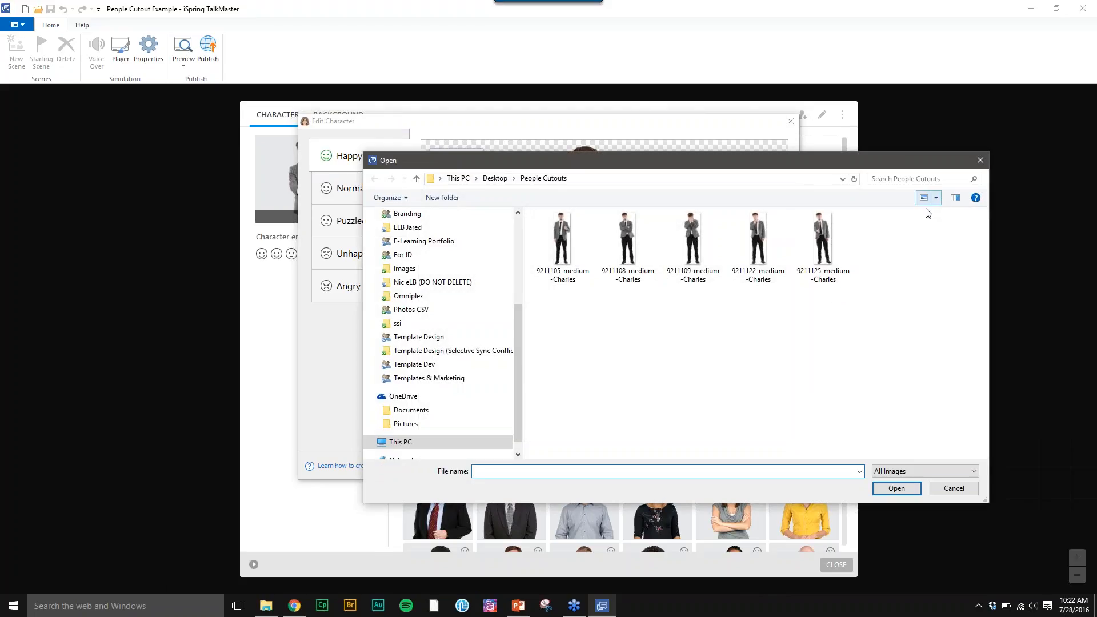
left_click(936, 198)
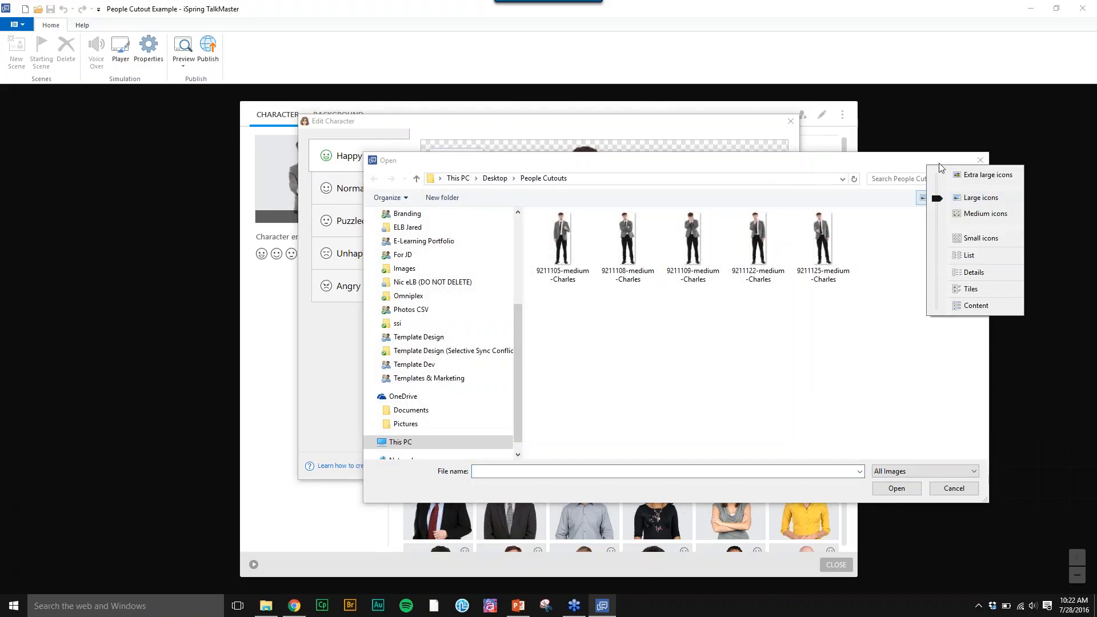
left_click(941, 168)
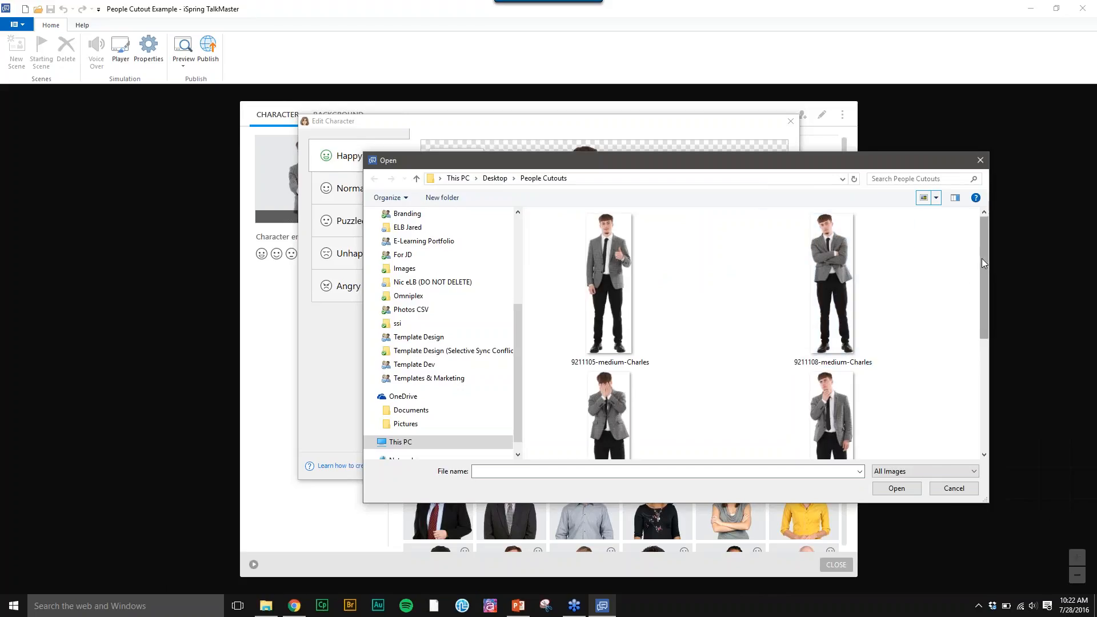
scroll(982, 273, "down", 1)
left_click(598, 273)
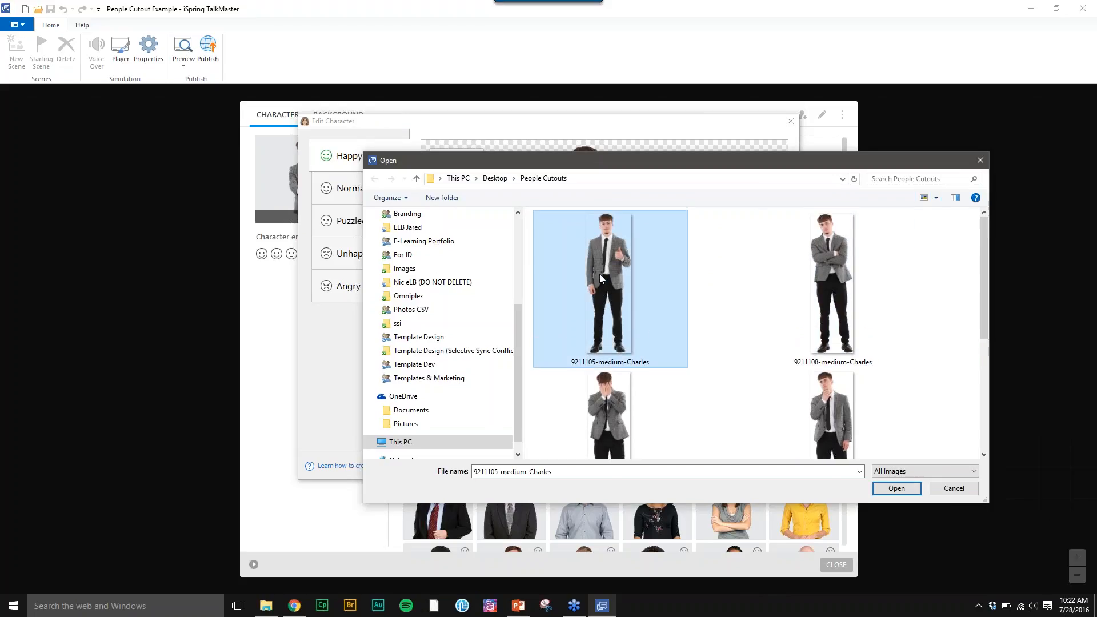
left_click(889, 490)
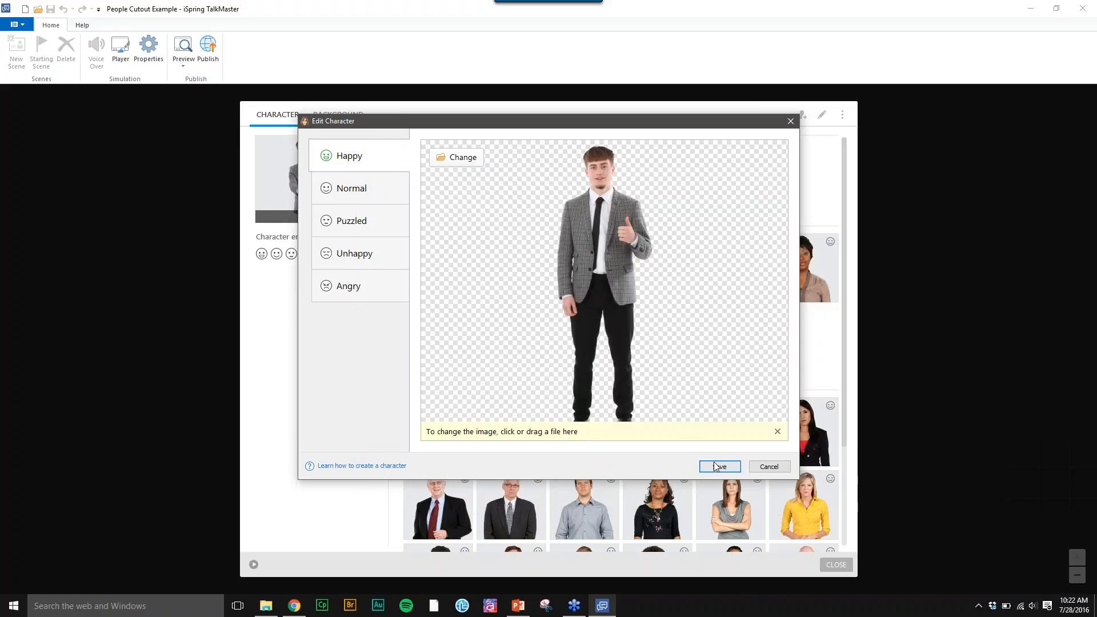
Replace the character's Puzzled image with the hand-on-chin pose 9211122
left_click(366, 191)
left_click(363, 222)
left_click(455, 162)
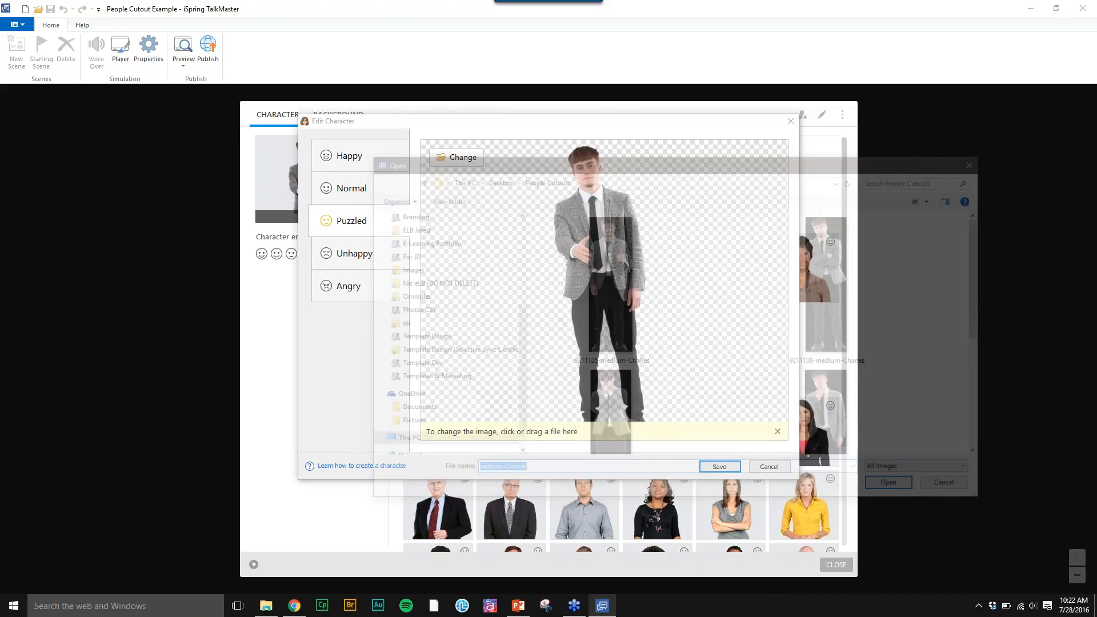
left_click(893, 488)
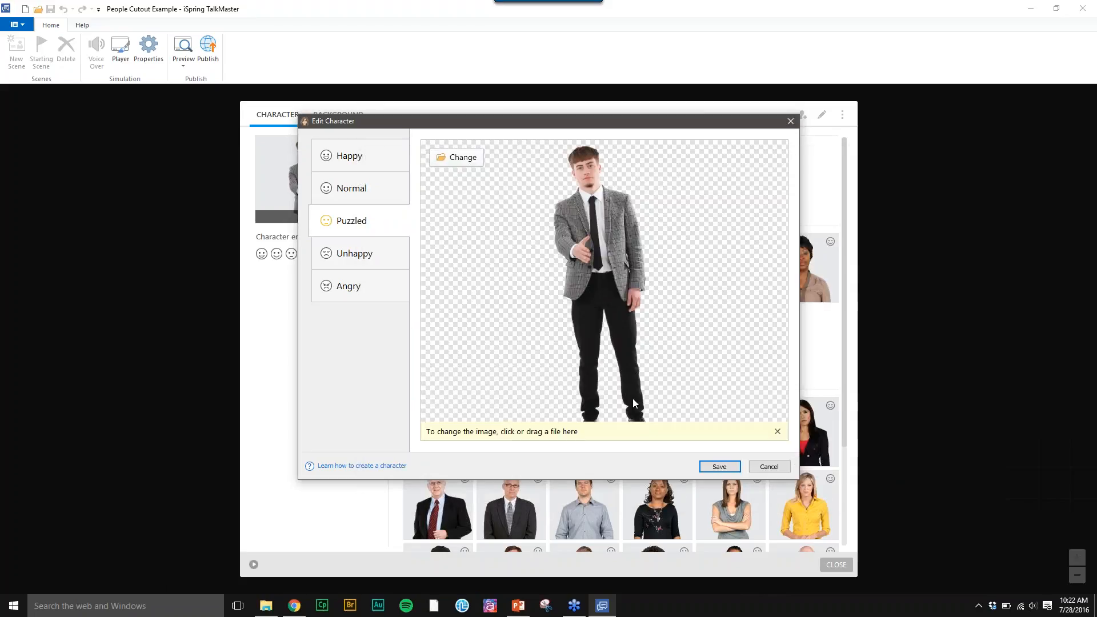
Replace the character's Unhappy image with the crossed-arms pose 9211108
left_click(377, 255)
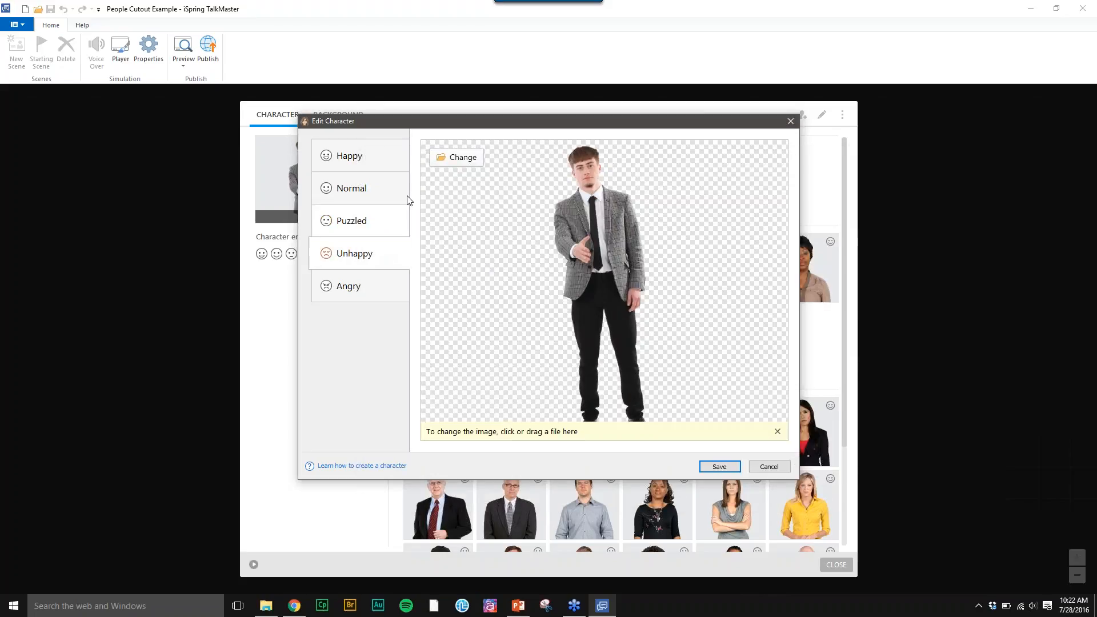
left_click(457, 162)
scroll(978, 299, "down", 5)
scroll(968, 297, "up", 2)
left_click(811, 262)
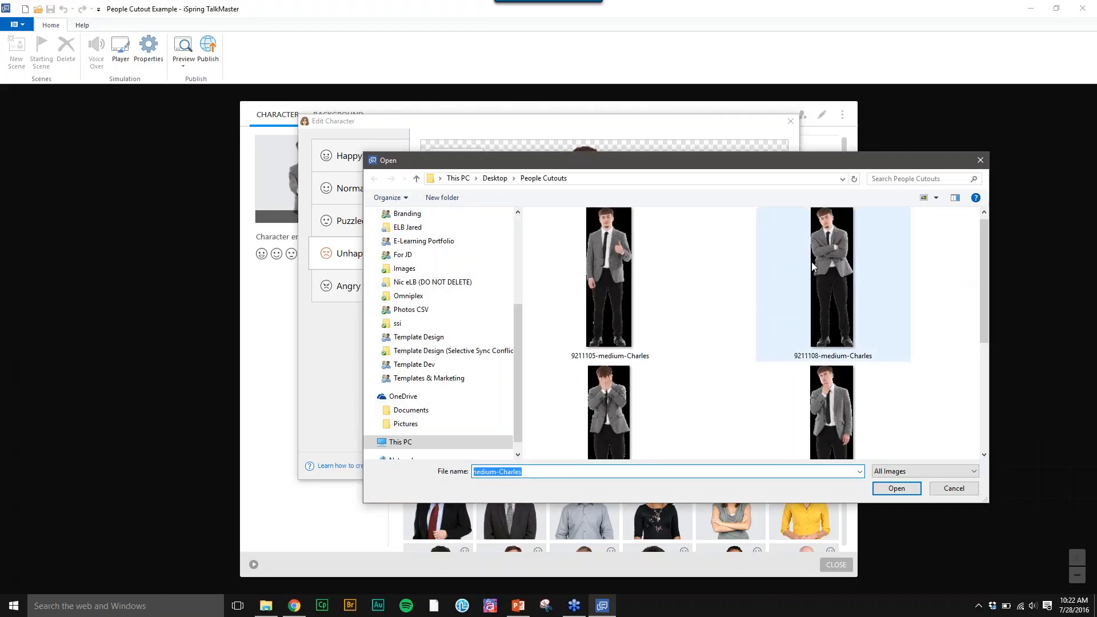
left_click(886, 490)
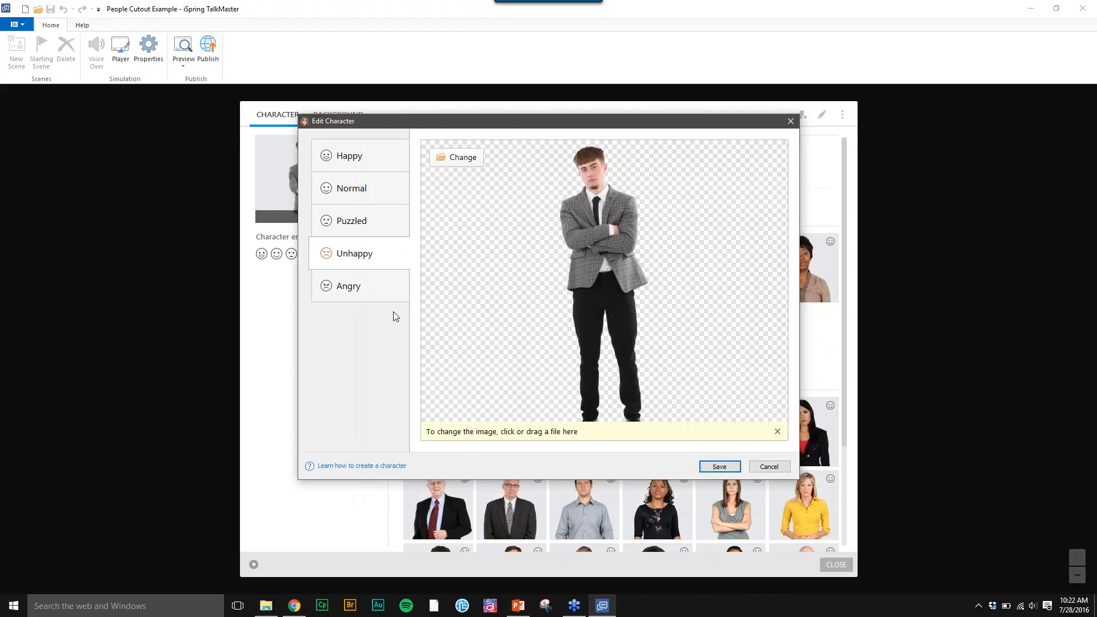
Replace the character's Angry image with pose 9211109, the one with hands covering the face
left_click(374, 287)
left_click(434, 164)
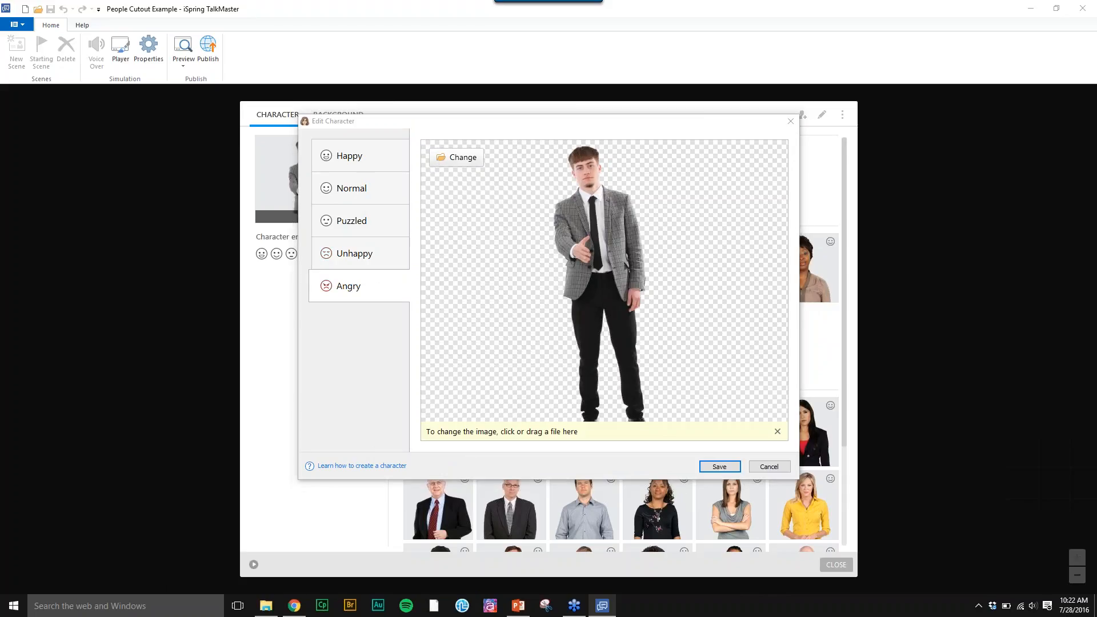
left_click_drag(982, 292, 982, 319)
left_click(591, 375)
left_click(896, 488)
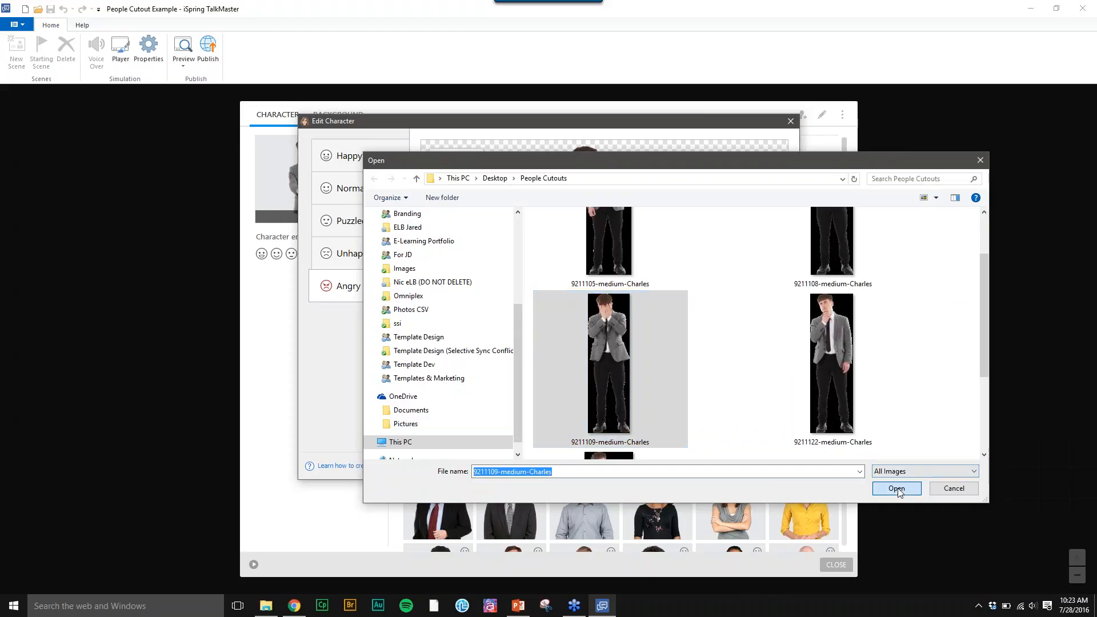
Review the character's images from Happy through Angry and save the edited character
left_click(381, 156)
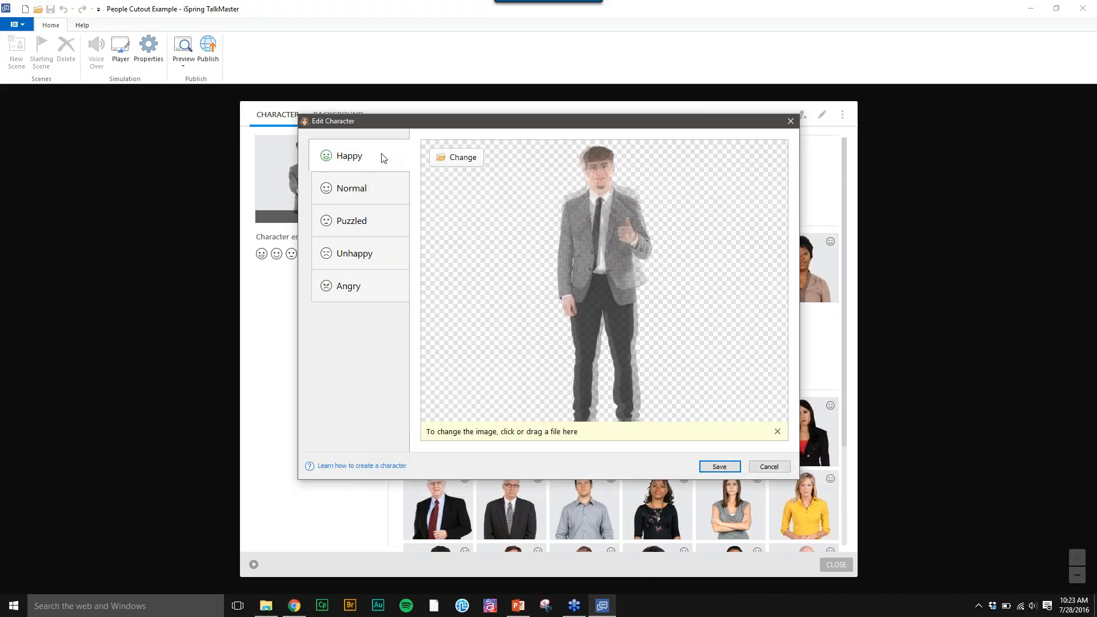
left_click(351, 197)
left_click(349, 220)
left_click(347, 257)
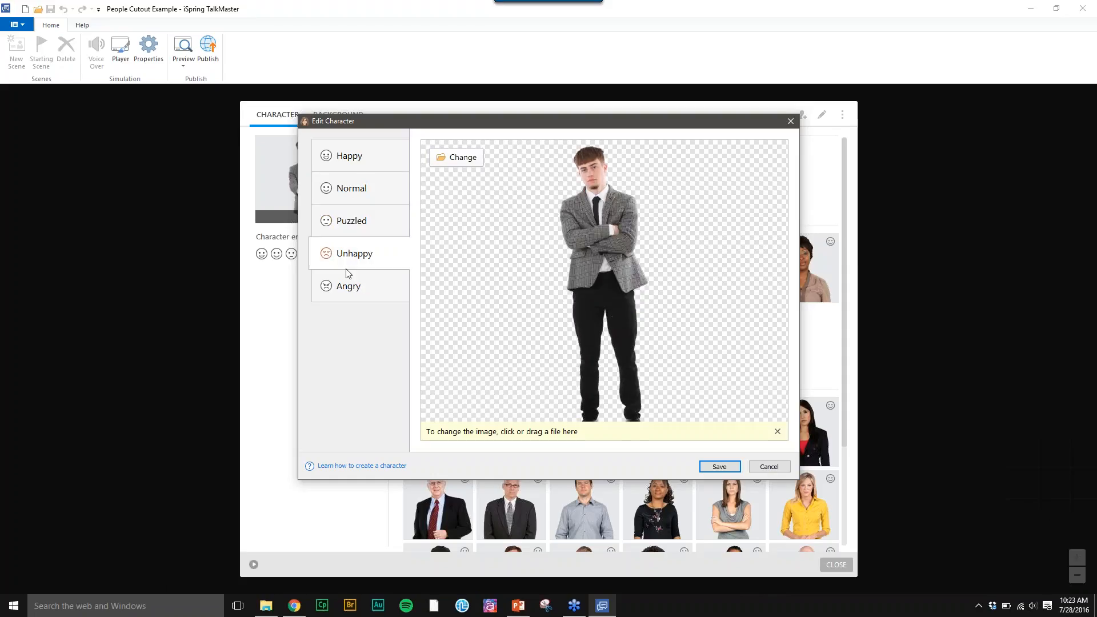
left_click(350, 291)
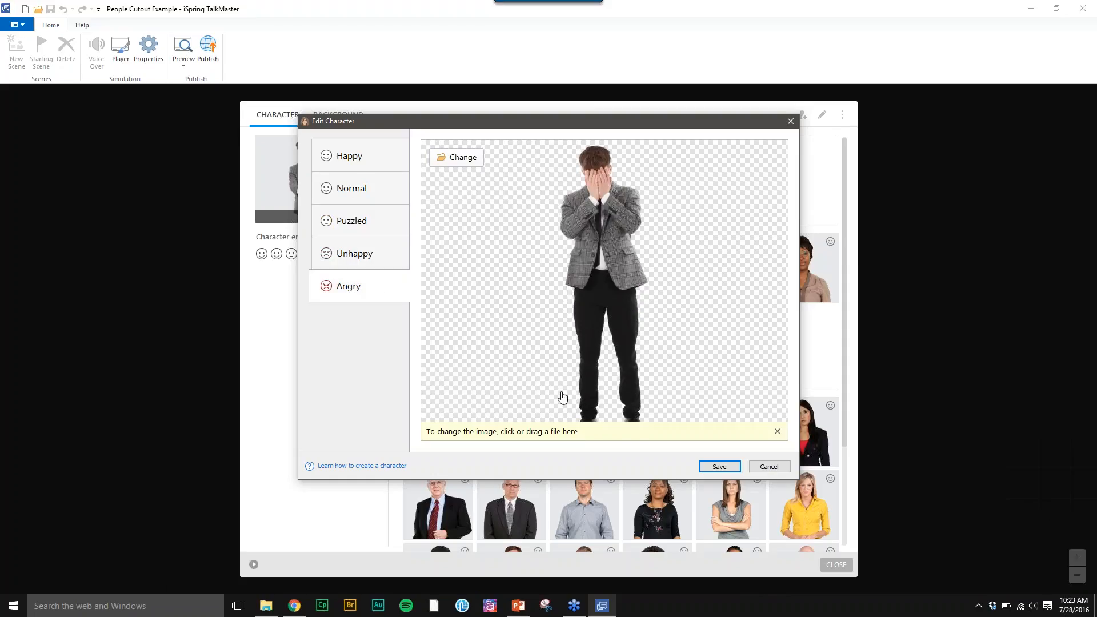
left_click(719, 468)
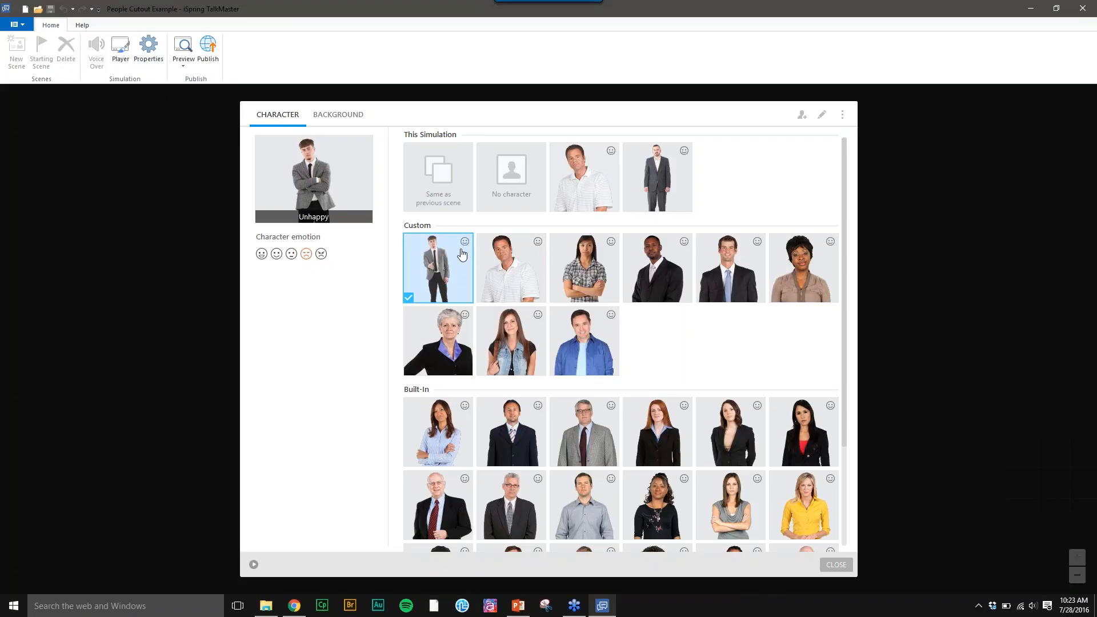
Preview the saved character's five emotions in the scene, ending on Angry
left_click(261, 254)
left_click(277, 260)
left_click(291, 260)
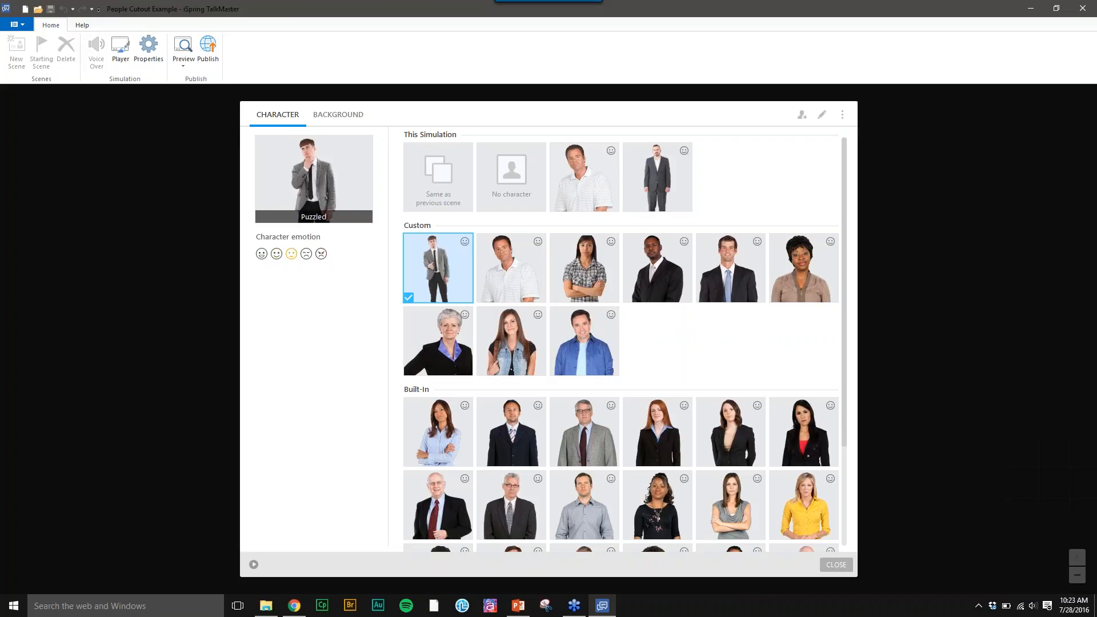
left_click(306, 255)
left_click(321, 255)
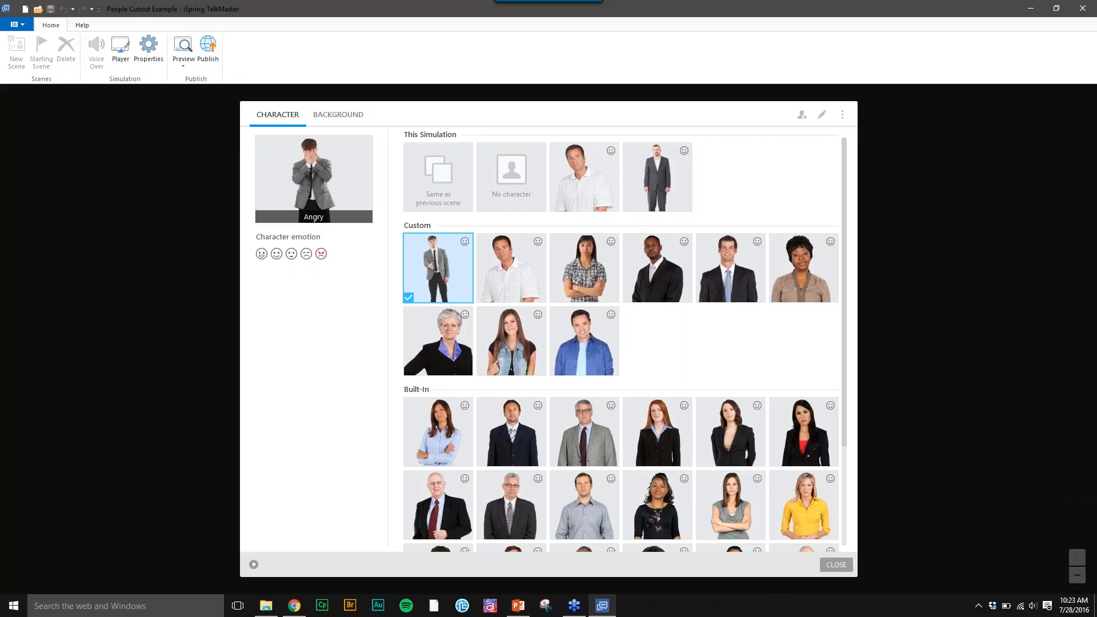
Close scene #1 and preview the simulation, choosing the reply "Im sorry boss. I will be better."
left_click(836, 564)
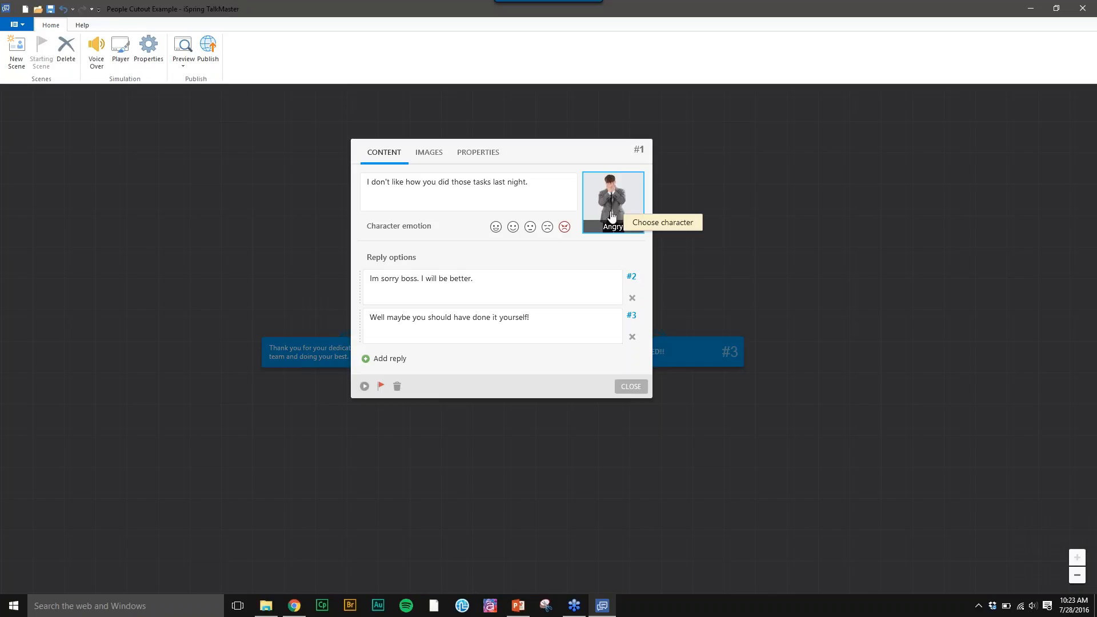
left_click(626, 387)
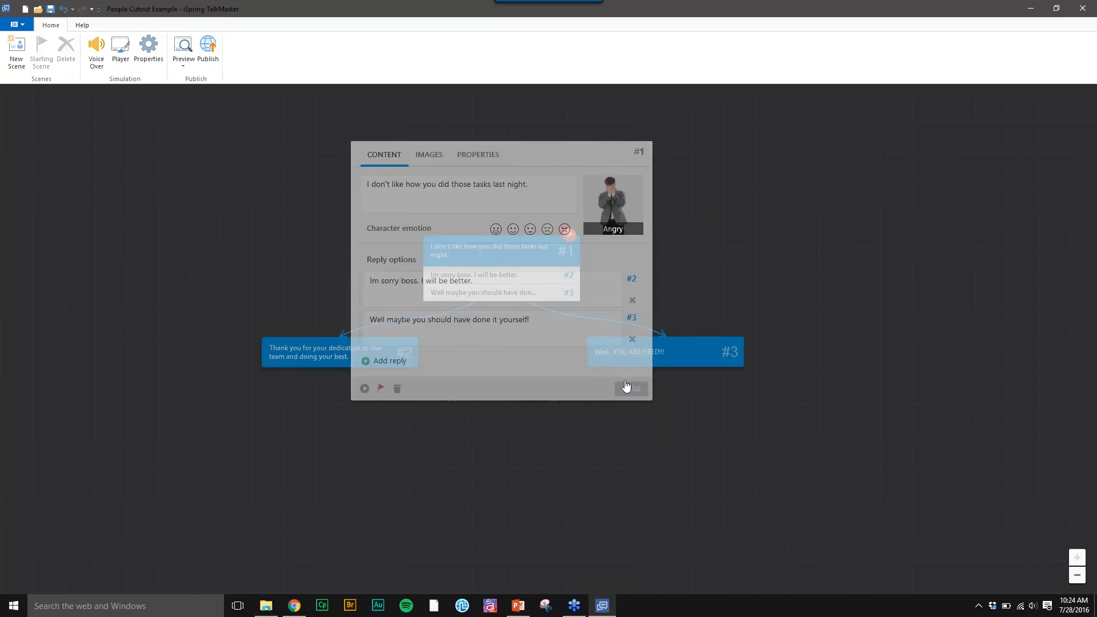
left_click(183, 47)
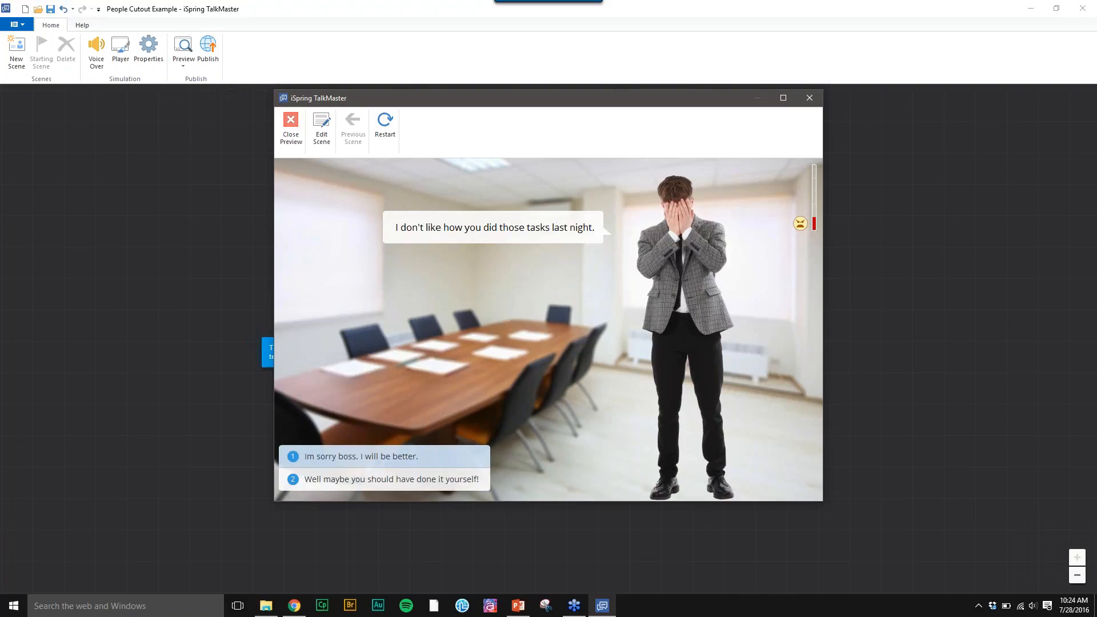
left_click(372, 464)
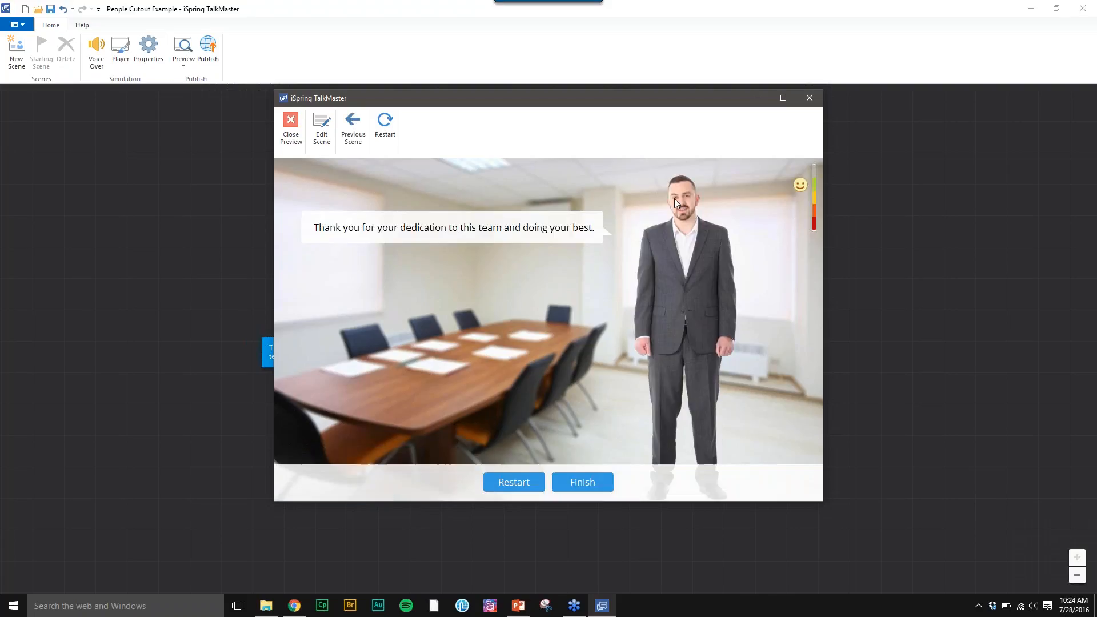
left_click(809, 98)
Change scene #2's character to the custom man in the gray checked jacket and close the scene
double_click(355, 350)
left_click(404, 176)
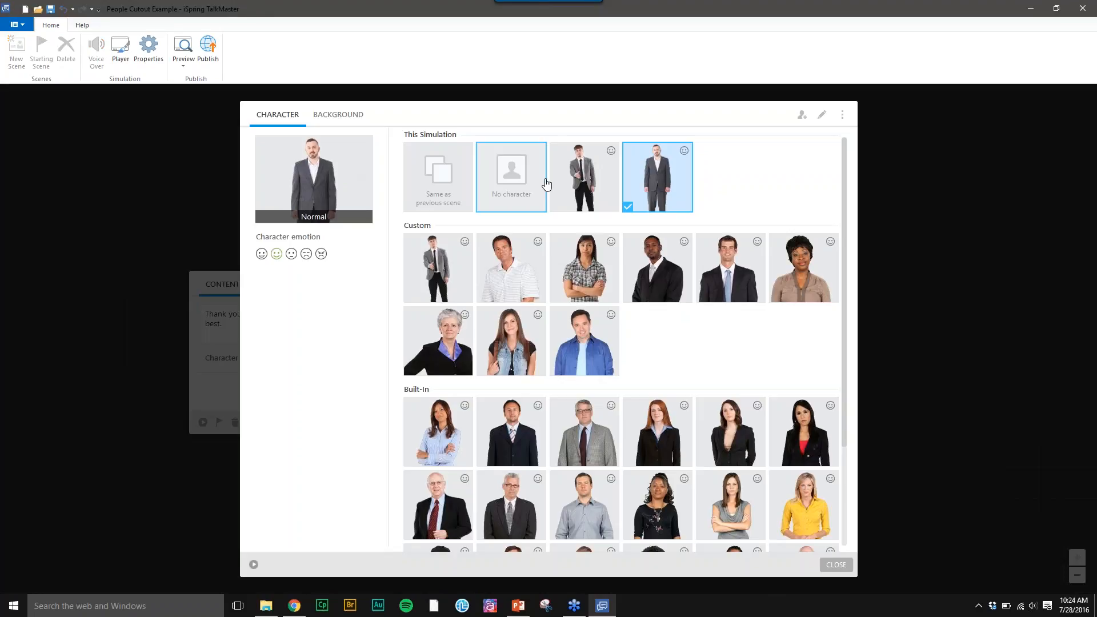
left_click(433, 267)
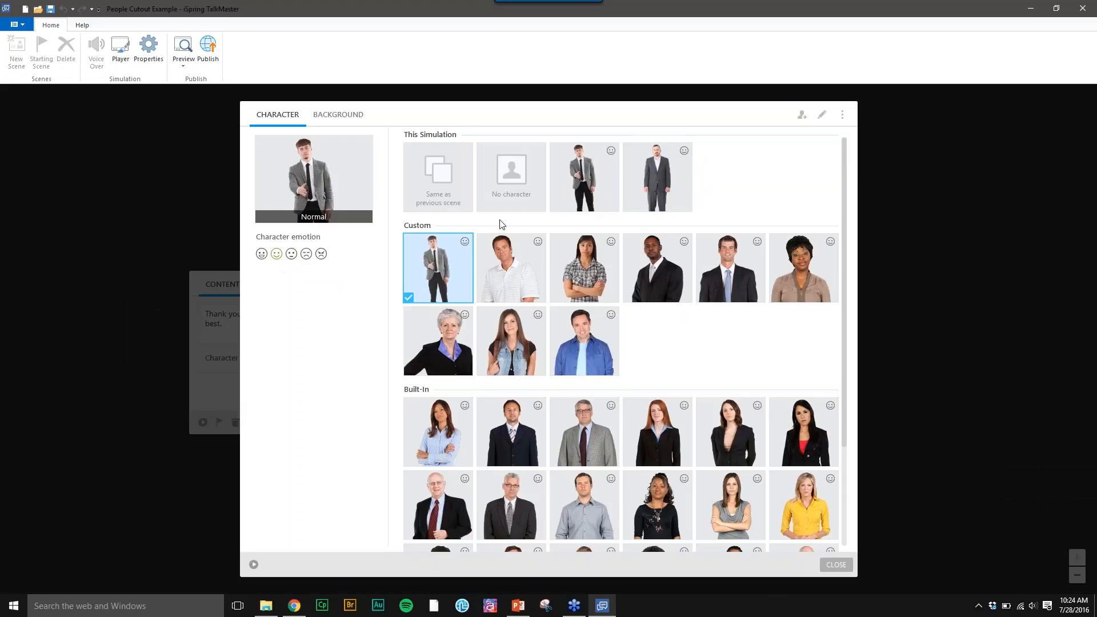
left_click(836, 564)
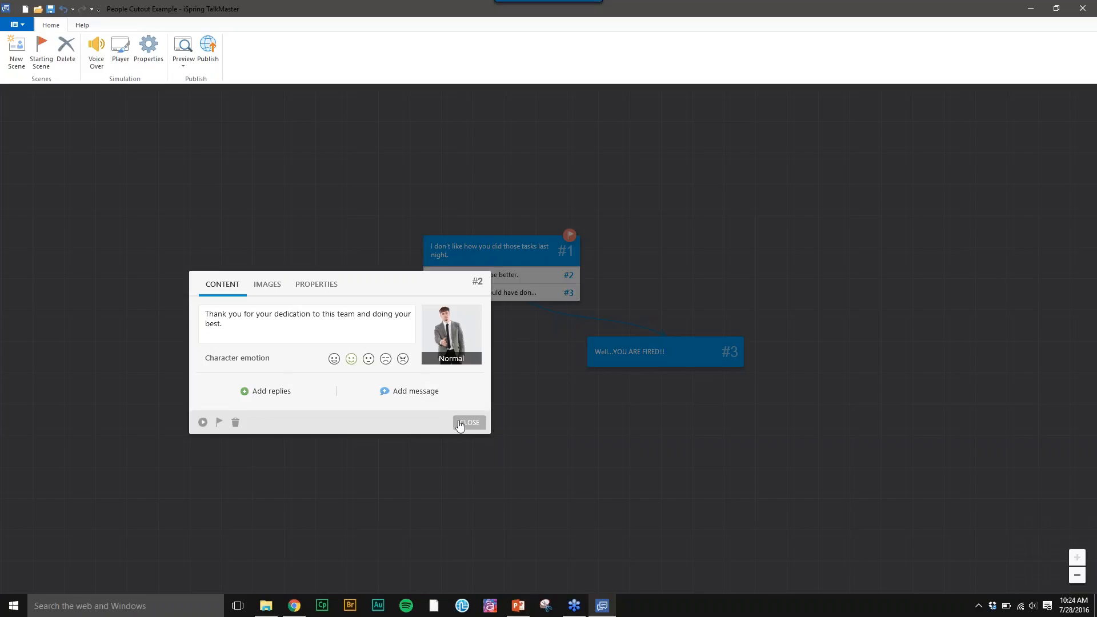
left_click(461, 423)
Set scene #3's emotion to Unhappy and switch its character to the man in the gray checked jacket
left_click(614, 358)
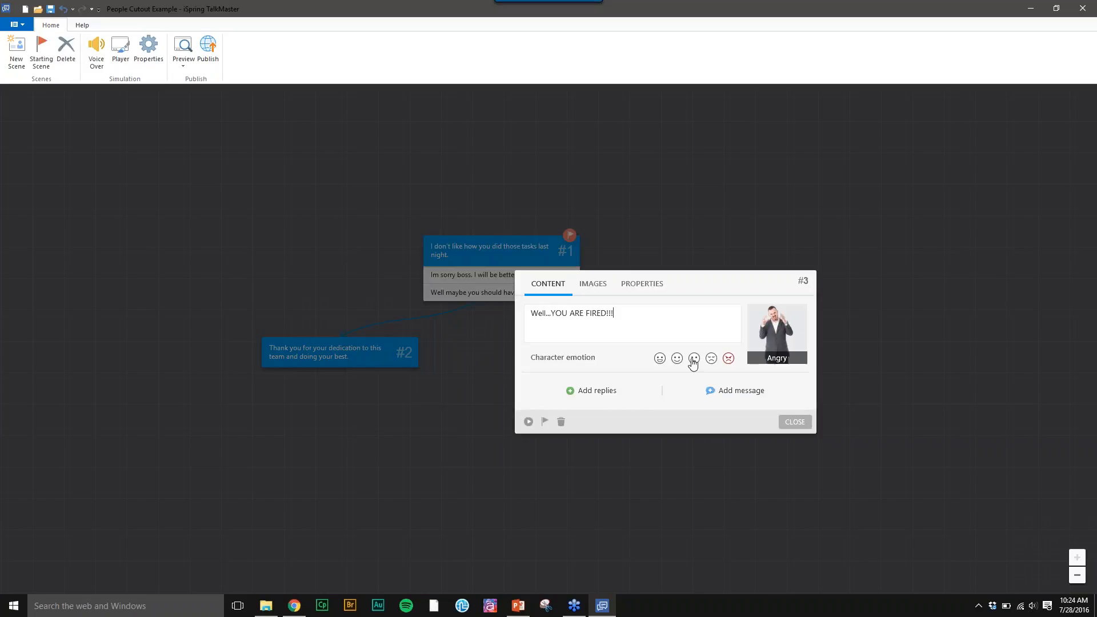
left_click(711, 359)
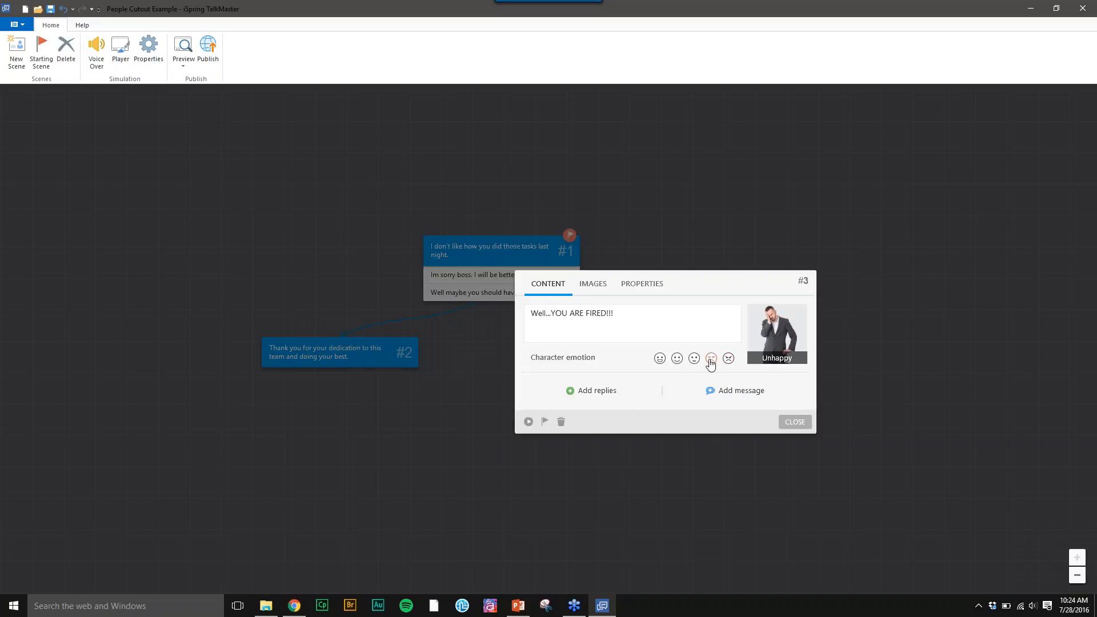
left_click(637, 285)
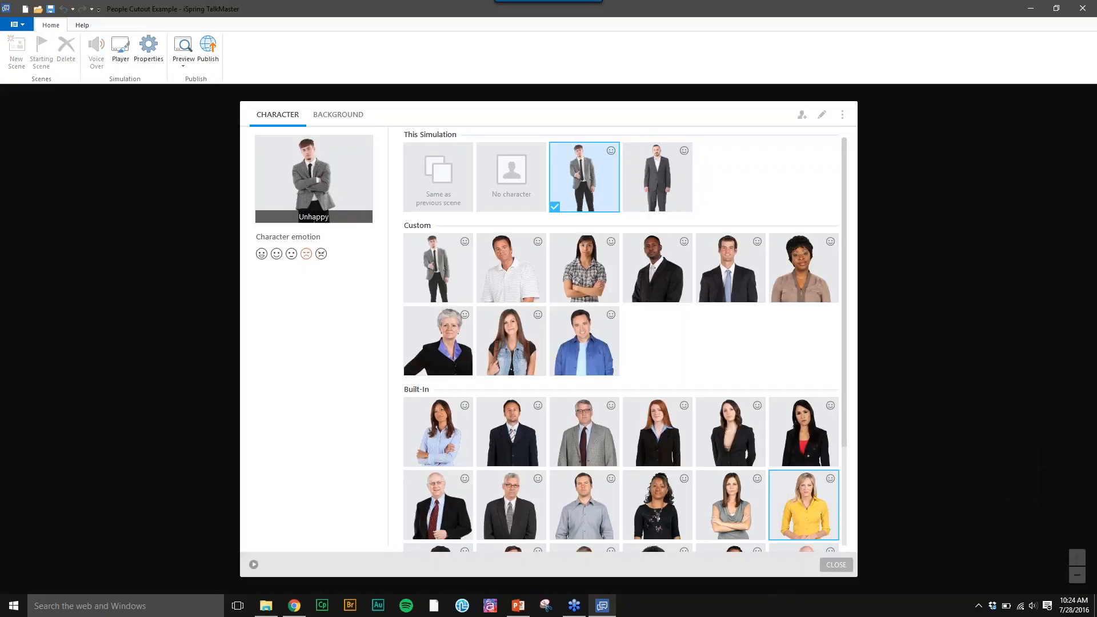
left_click(835, 565)
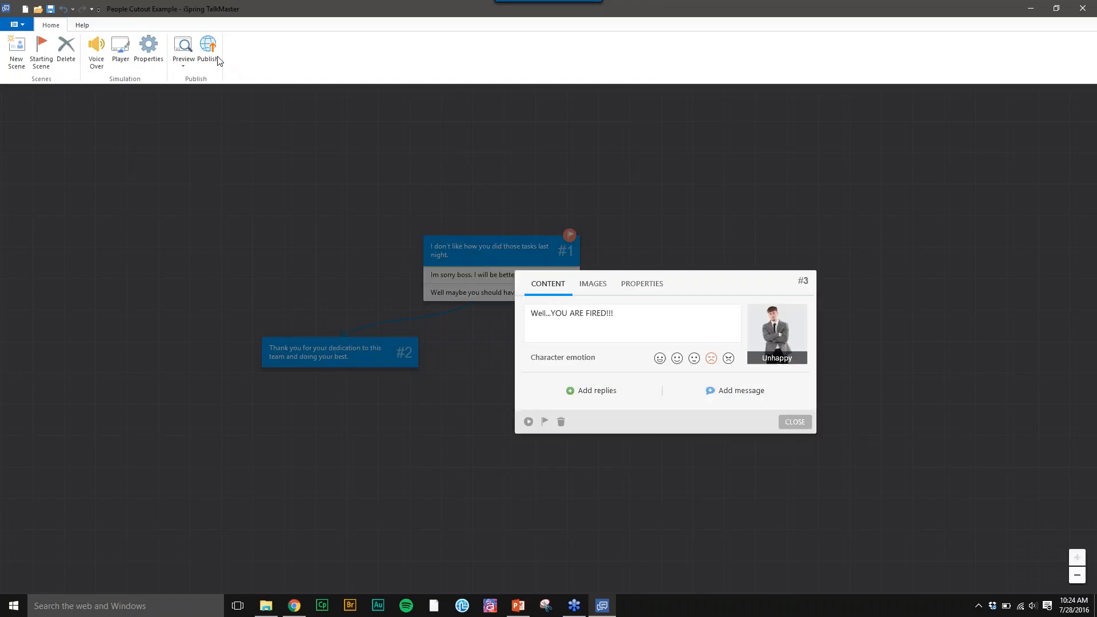
Preview the simulation with the reply "Well maybe you should have done it yourself!" and close scene #3
left_click(191, 52)
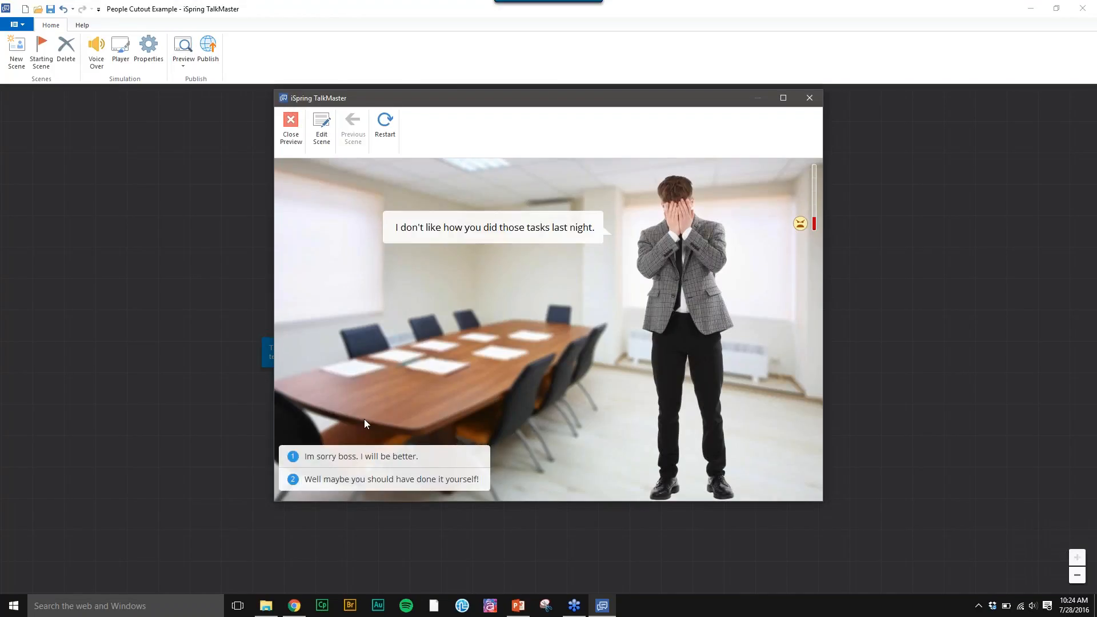
left_click(357, 479)
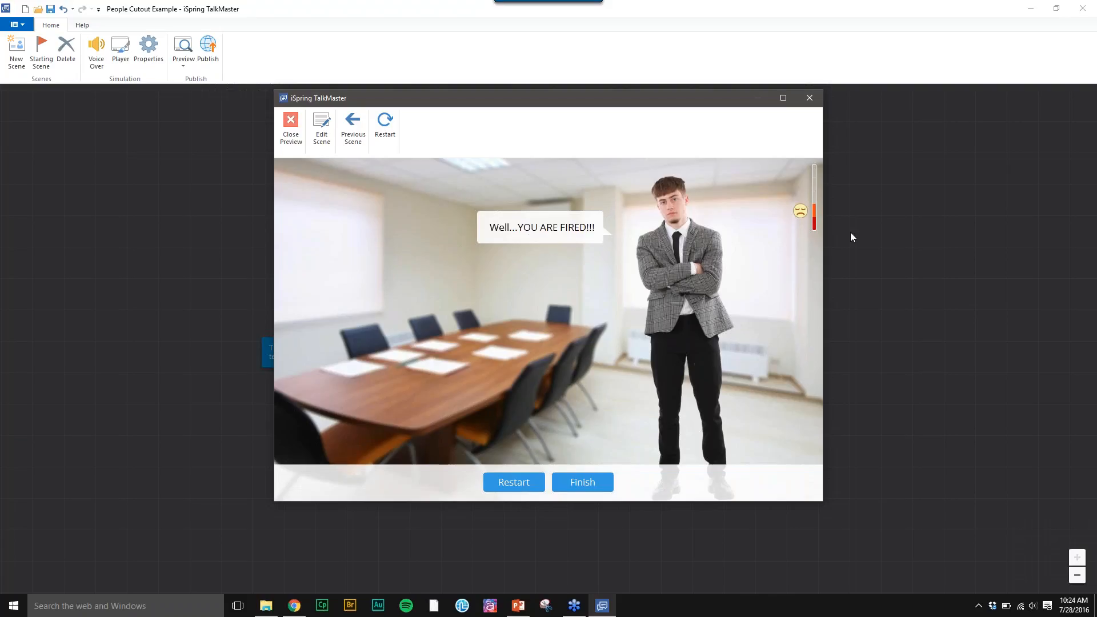
left_click(807, 100)
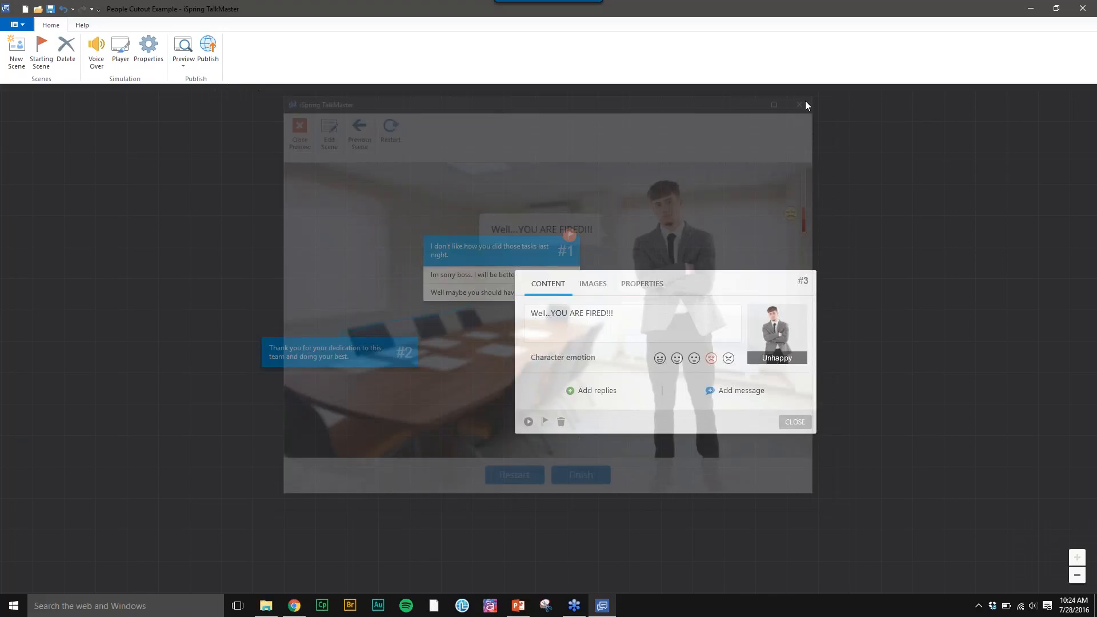
left_click(793, 423)
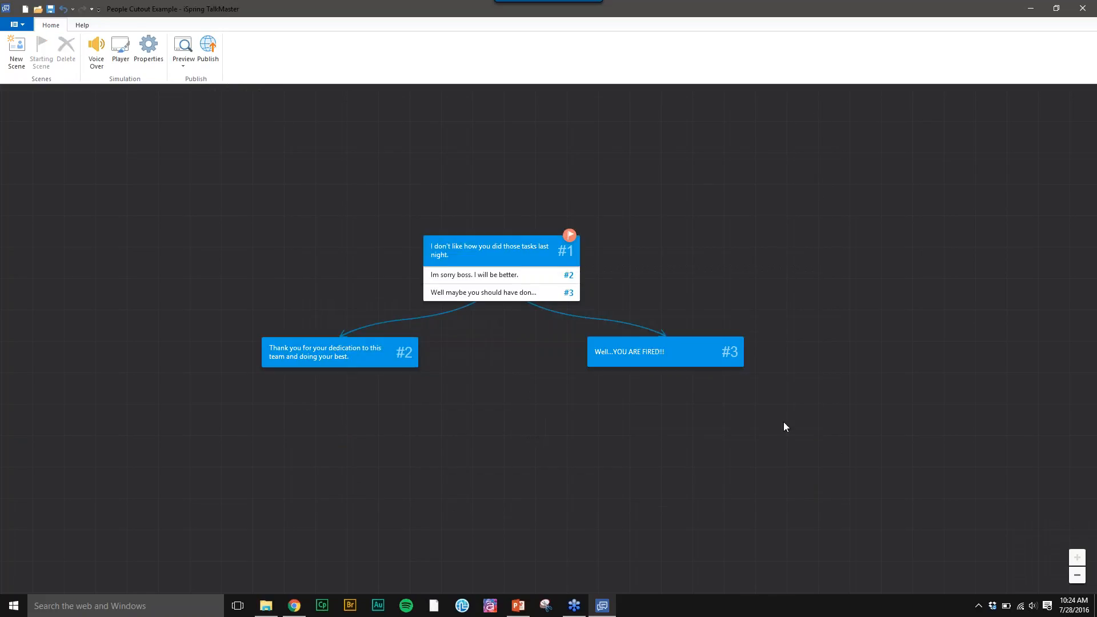
Switch to Chrome, try to open the eLearning Brothers library's iSpring Characters collection, and return to the previous product page
left_click(290, 605)
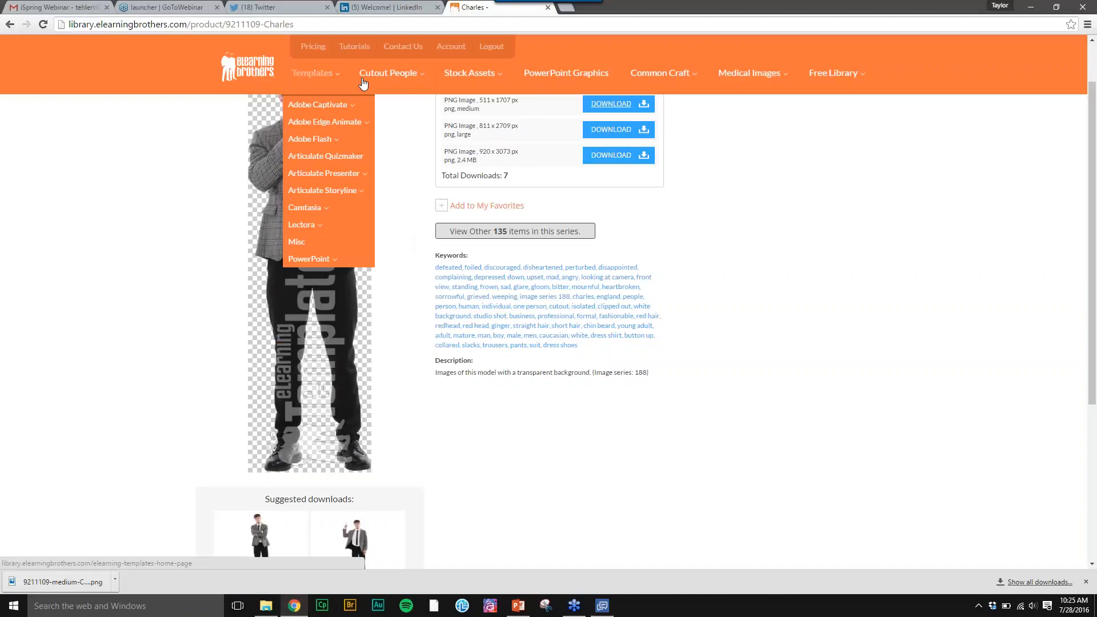
mouse_move(377, 89)
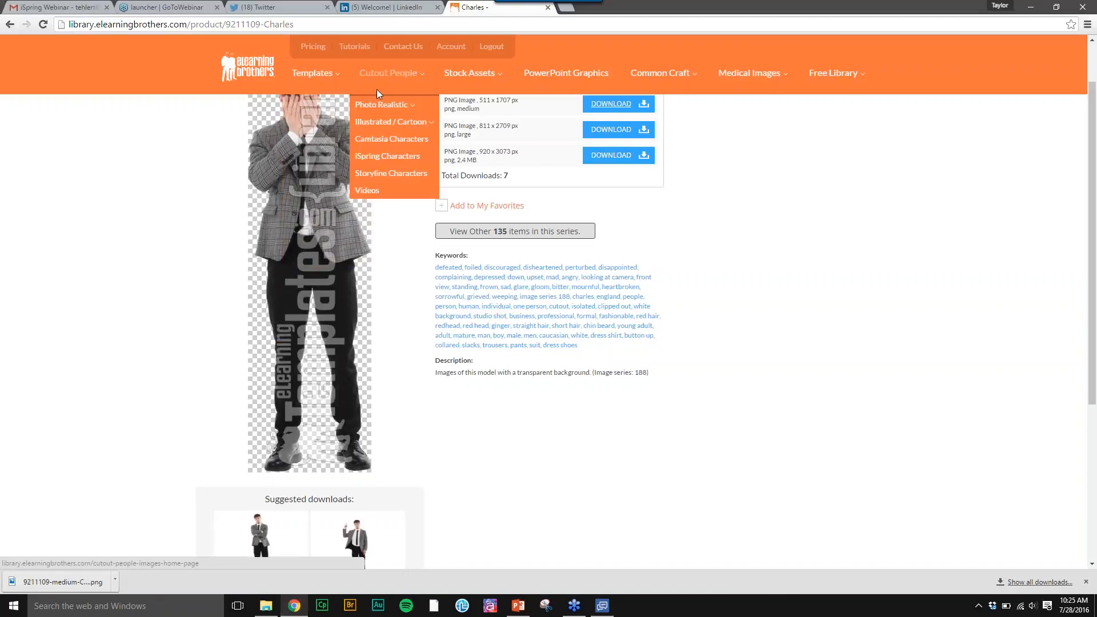
left_click(386, 156)
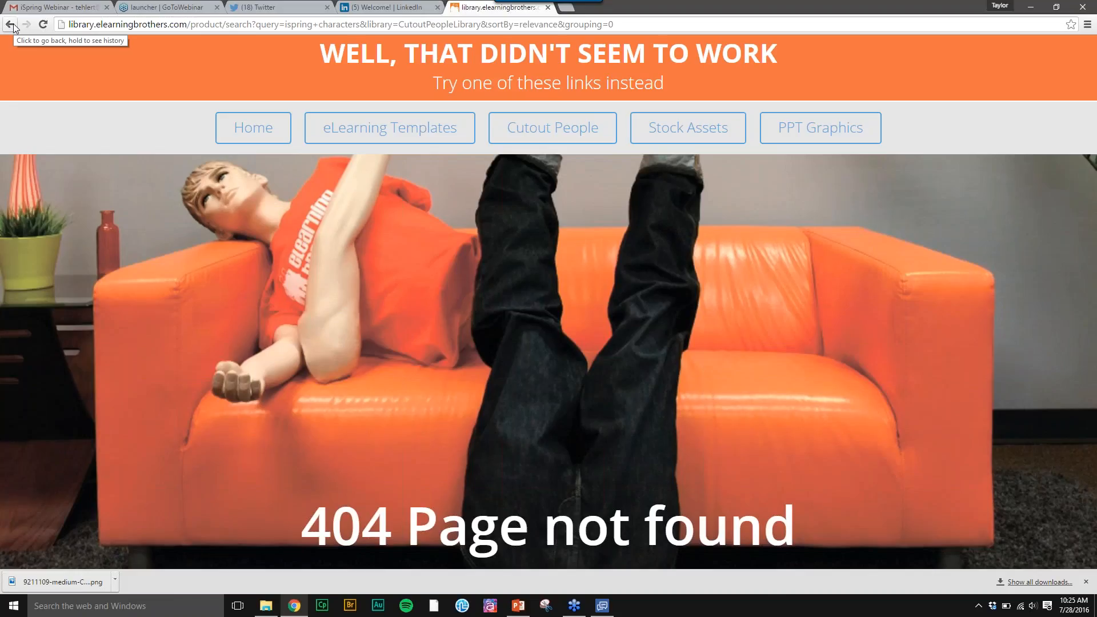
left_click(11, 25)
mouse_move(378, 84)
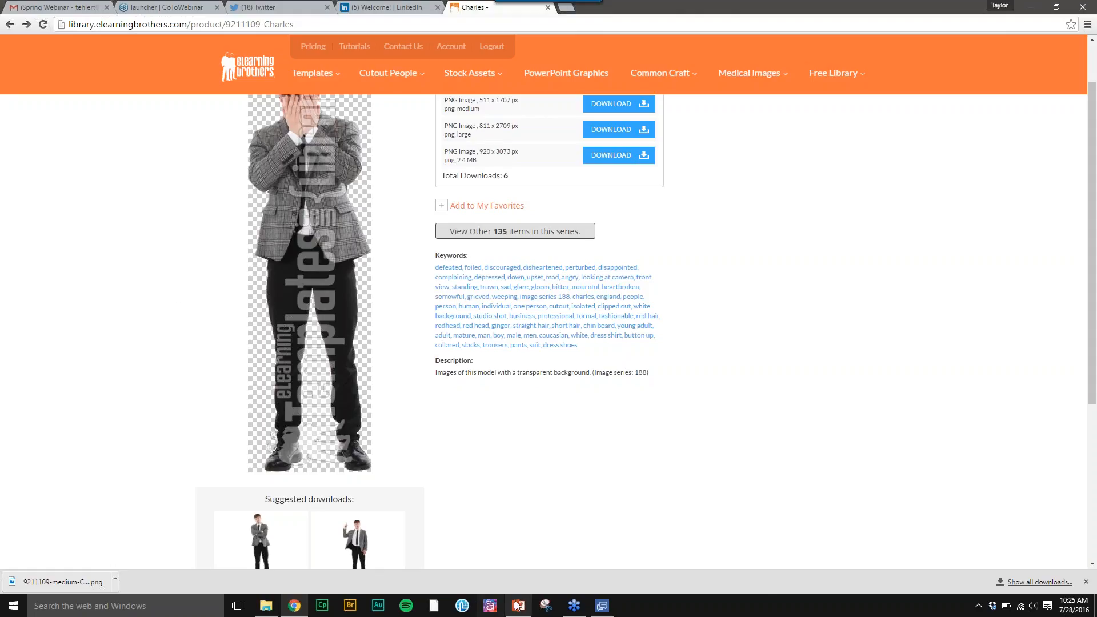
left_click(594, 609)
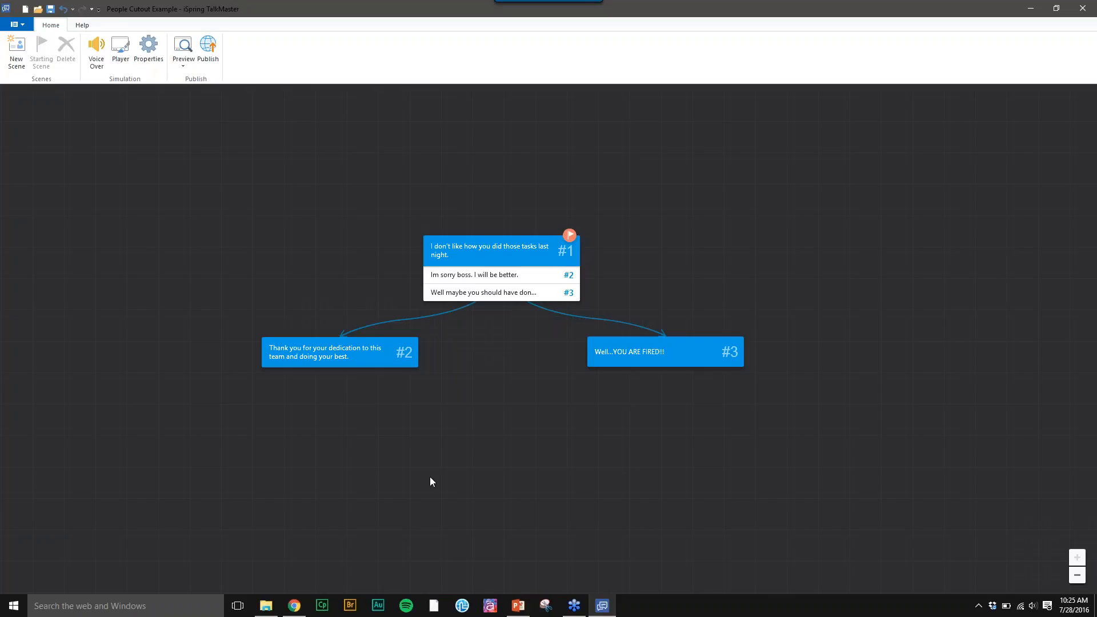
left_click(294, 605)
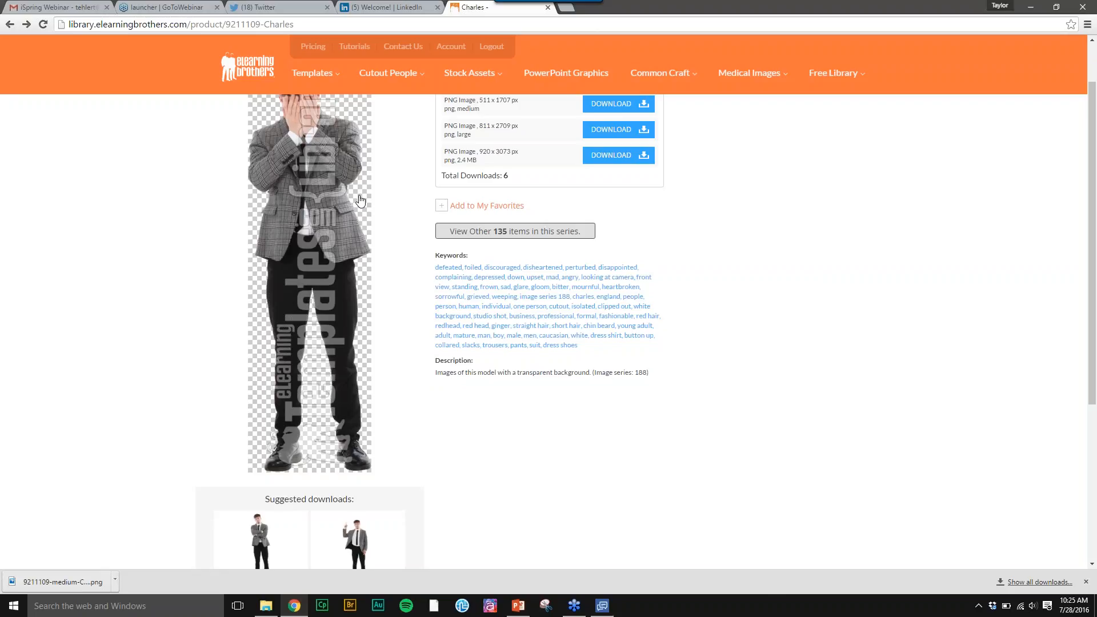
mouse_move(388, 105)
left_click(1078, 30)
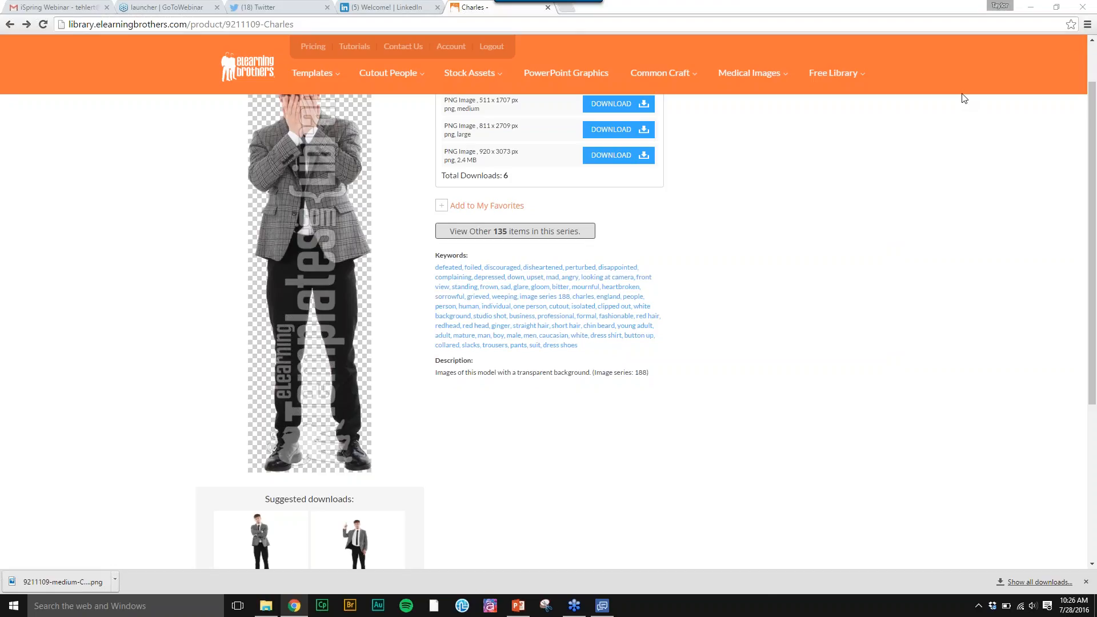
left_click(911, 135)
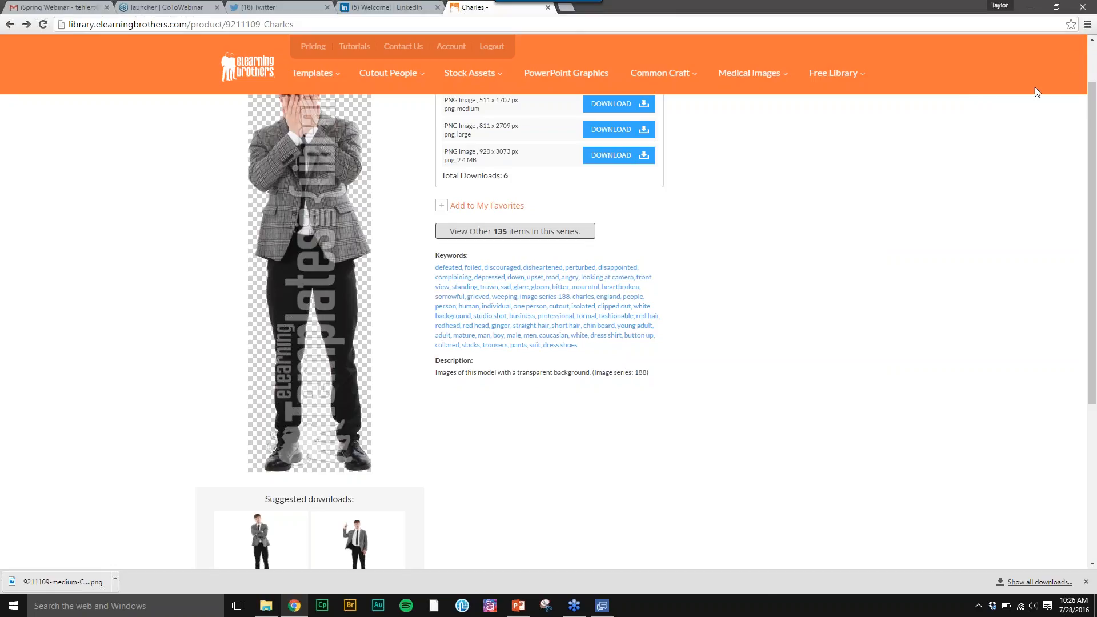
left_click(1080, 76)
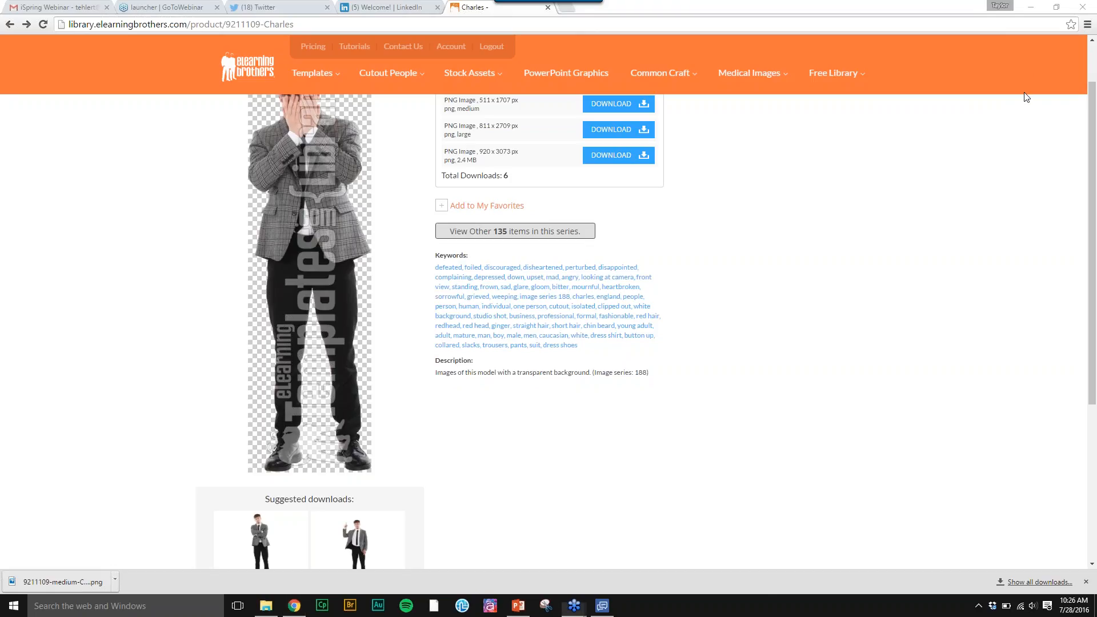
left_click(581, 319)
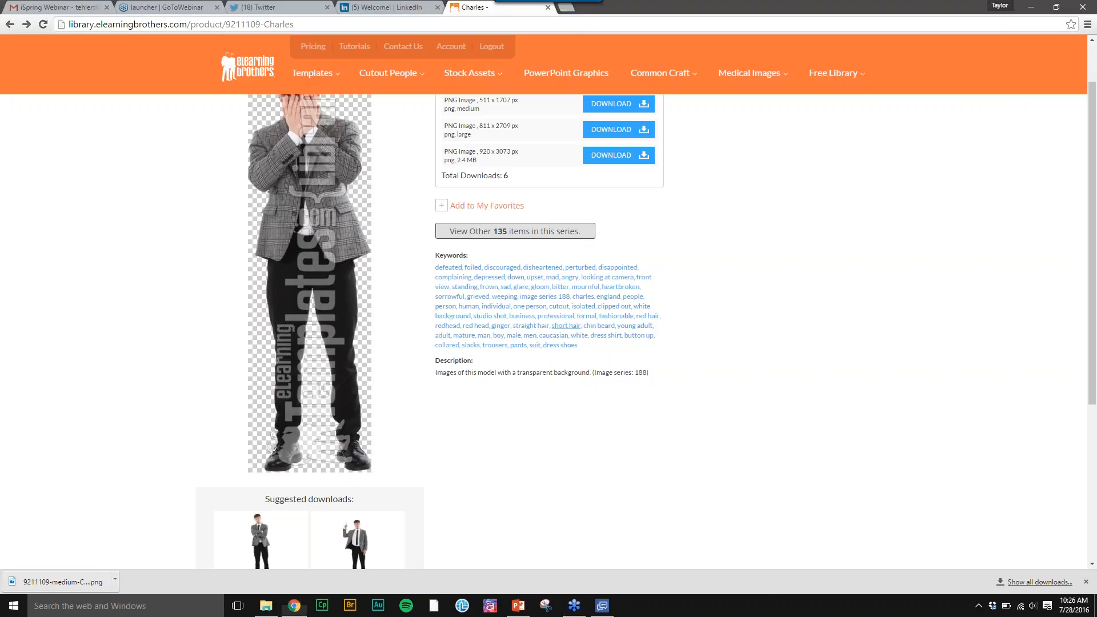
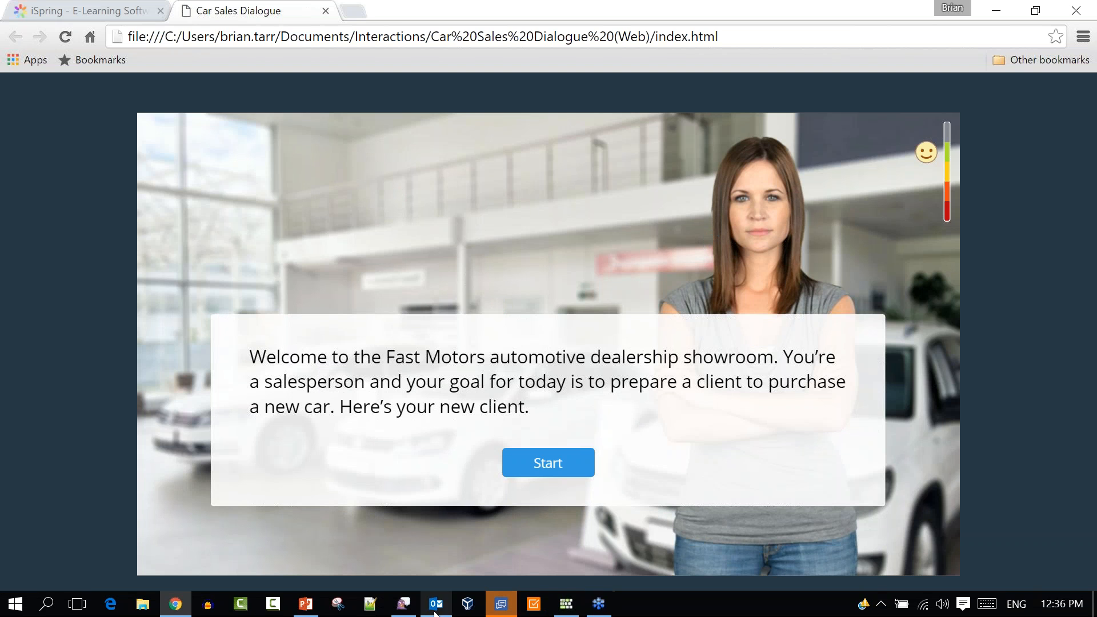
Switch to the Space Shuttle Program presentation in PowerPoint and insert a blank slide after slide 1
left_click(306, 606)
right_click(119, 246)
left_click(153, 303)
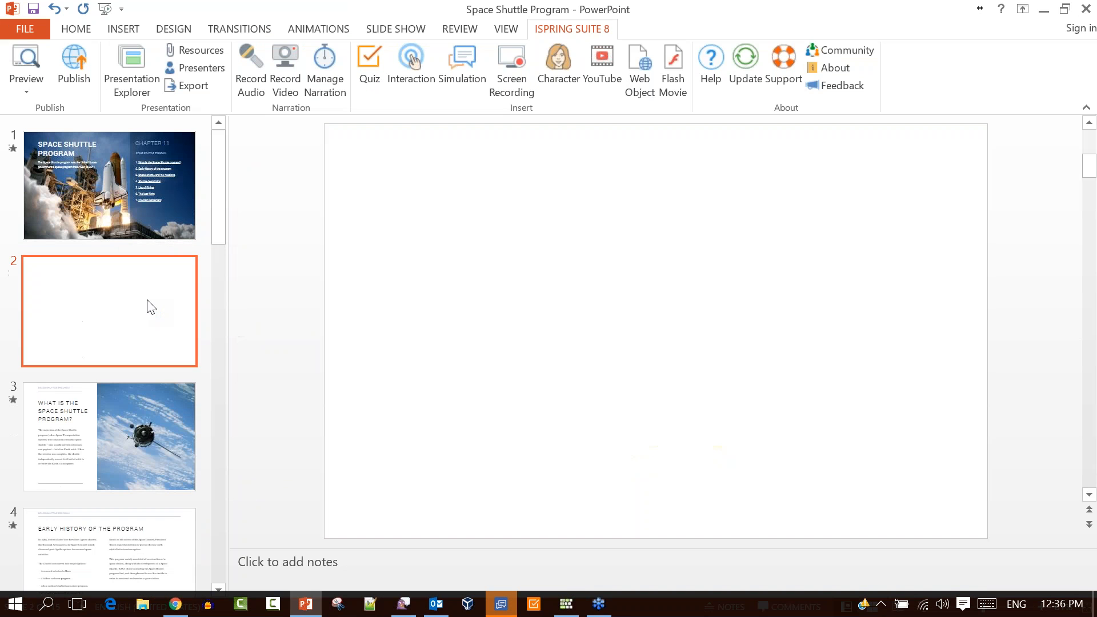
Start a new iSpring Cam screen recording with a 1280 × 720 capture area
left_click(517, 90)
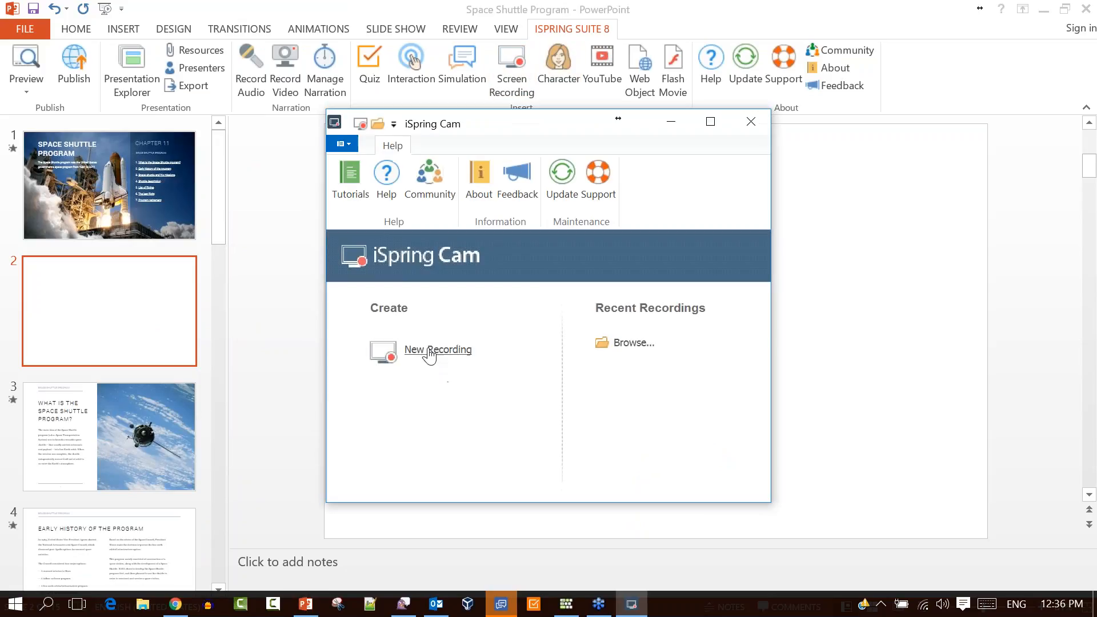
left_click(429, 353)
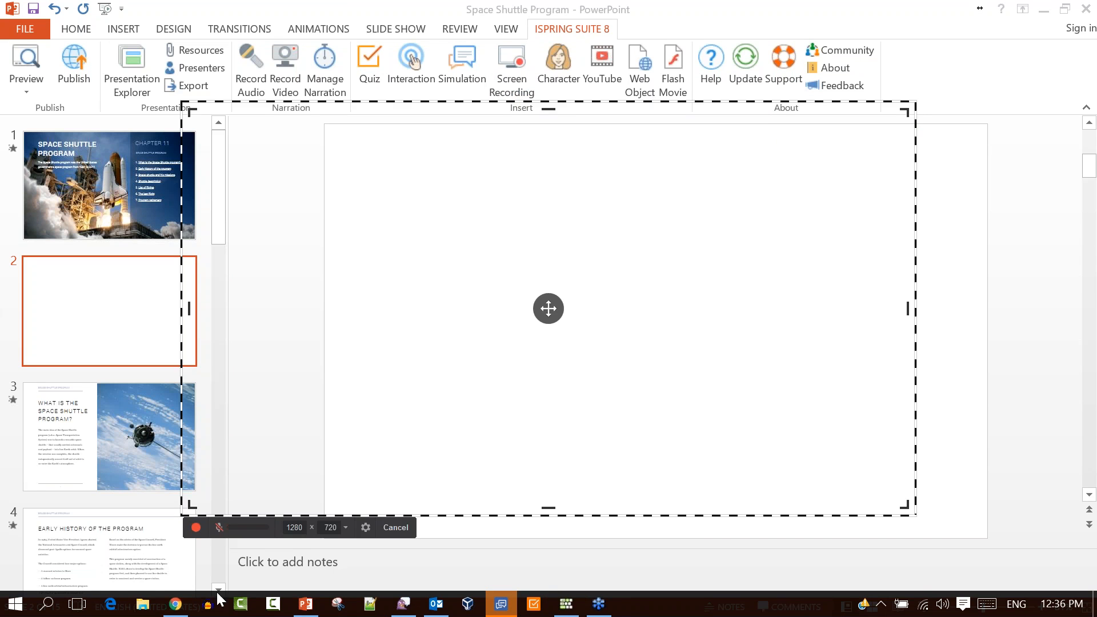
left_click(196, 528)
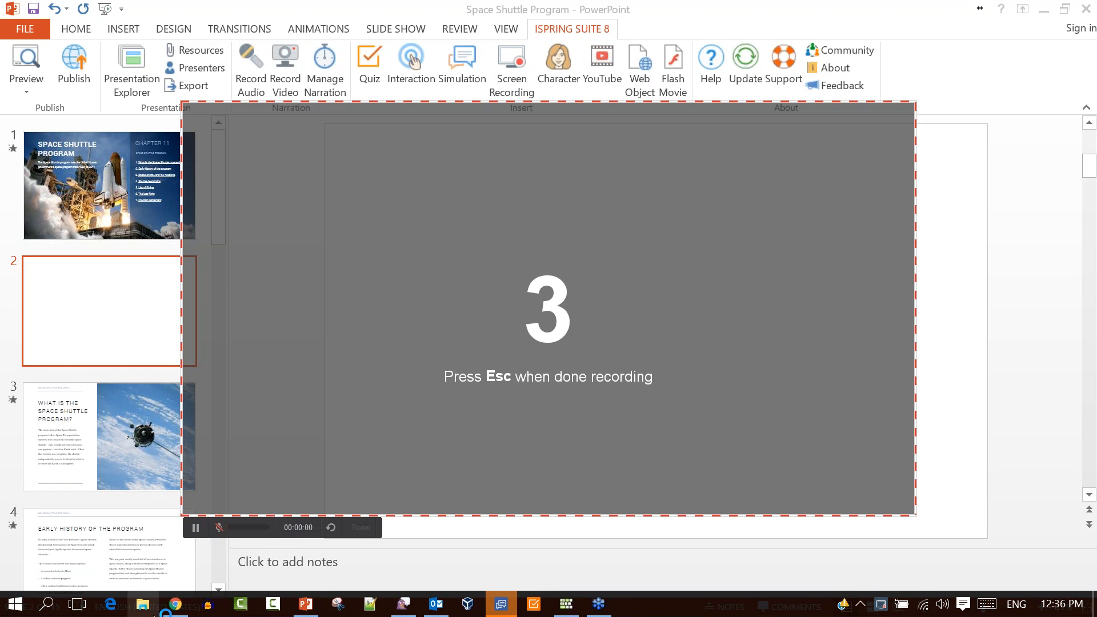
Switch to Chrome and record the Car Sales Dialogue being started and the first replies being chosen
left_click(174, 609)
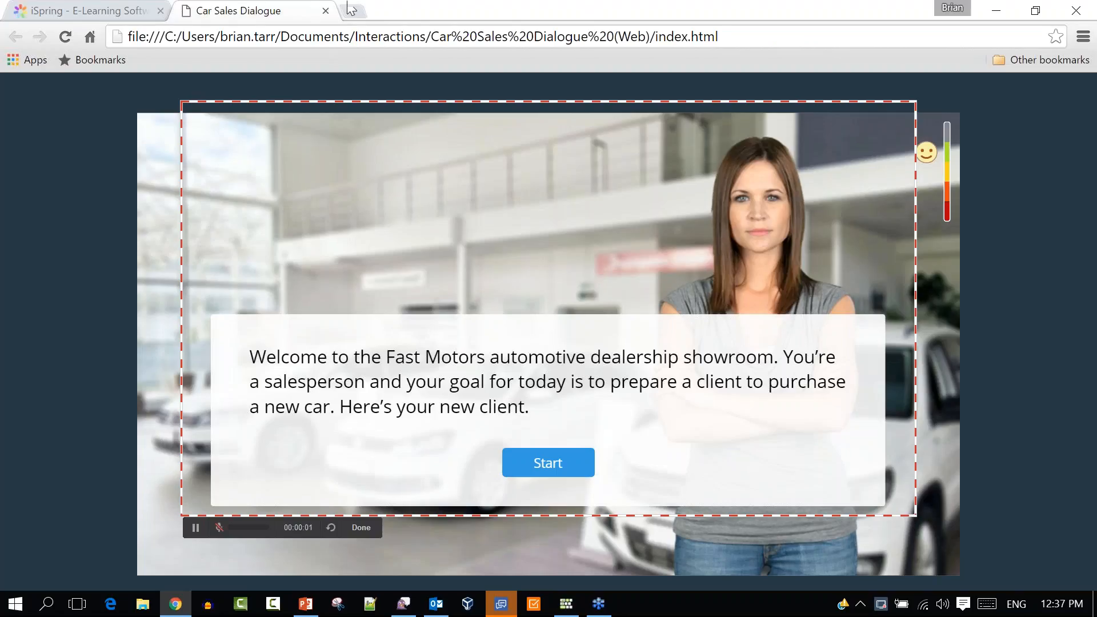
left_click(546, 465)
left_click(486, 477)
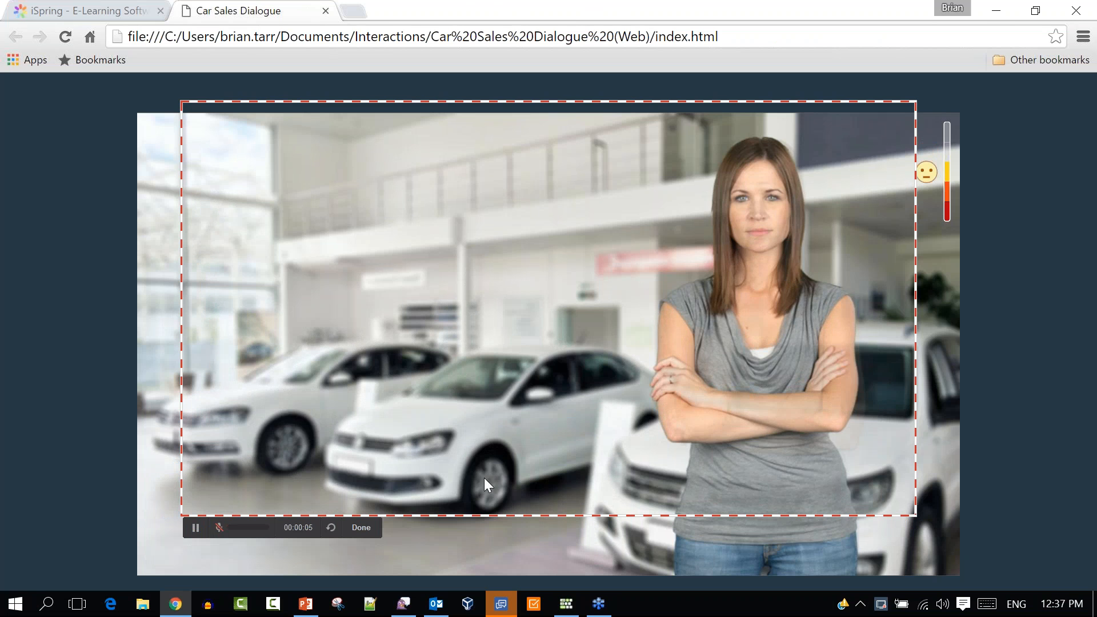
left_click(511, 465)
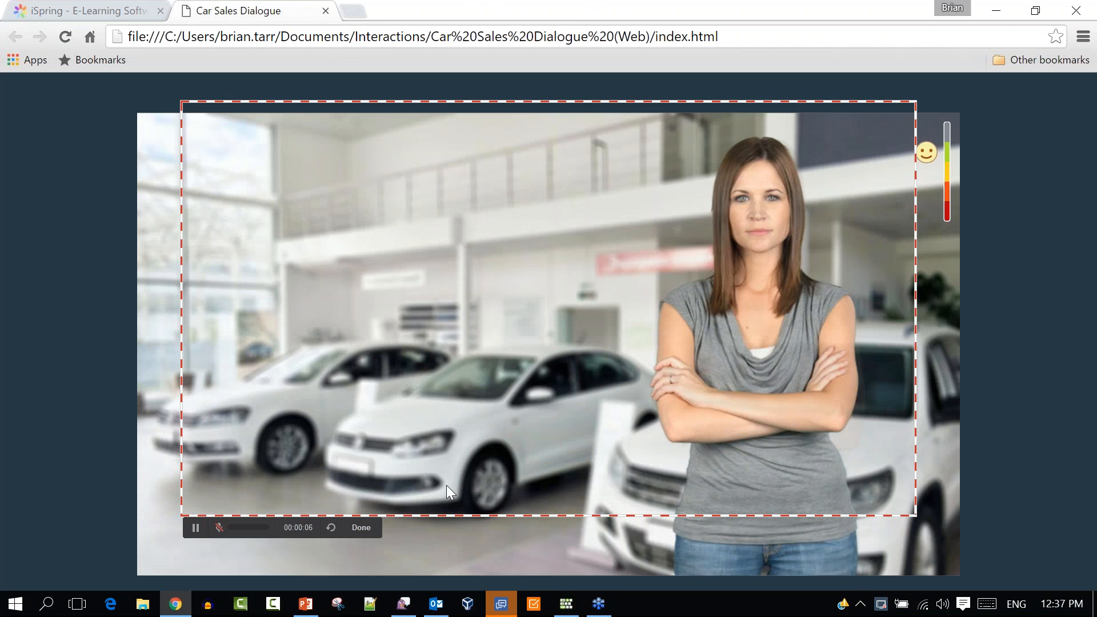
Finish the screen recording and close iSpring Cam without saving it
left_click(361, 529)
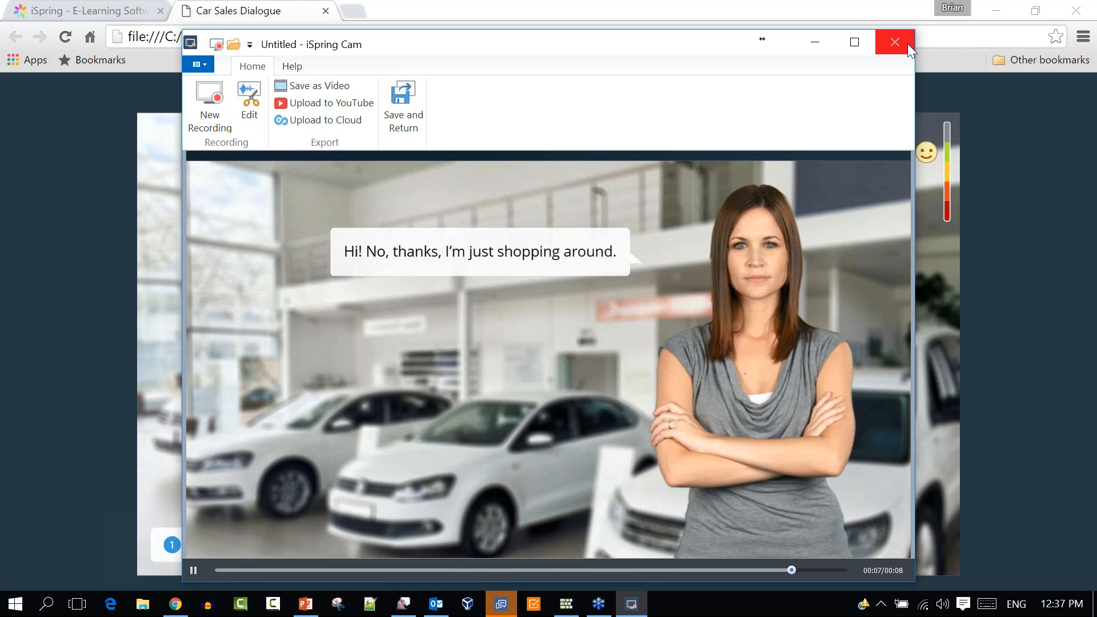
left_click(894, 42)
left_click(561, 344)
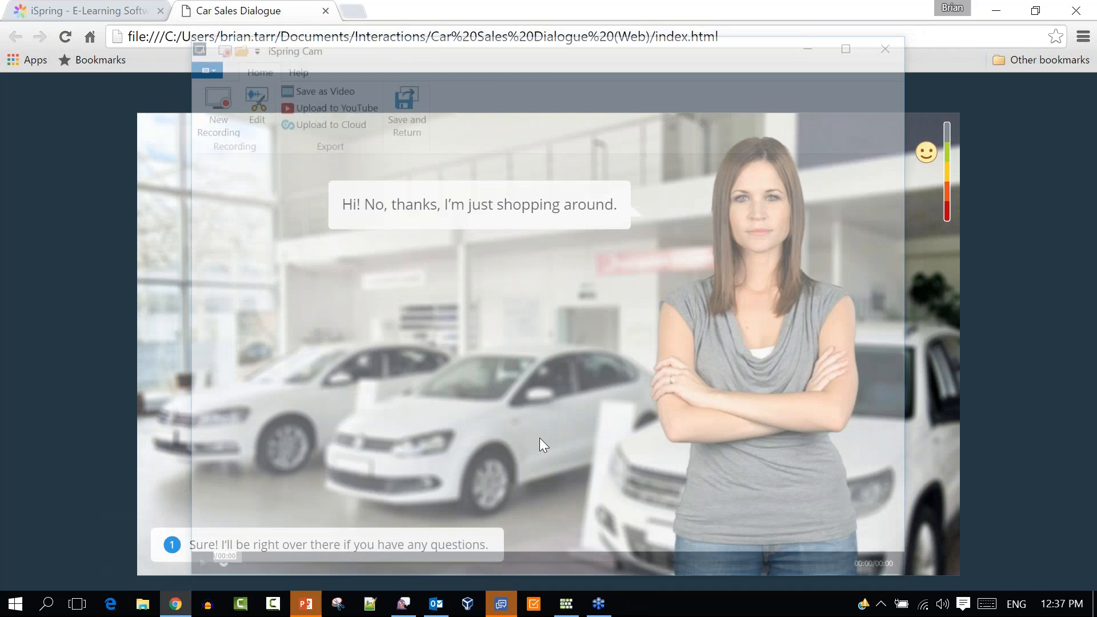
Close the Car Sales Dialogue page, switch to PowerPoint and delete the blank slide 2 from the Space Shuttle Program presentation
left_click(325, 11)
left_click(305, 604)
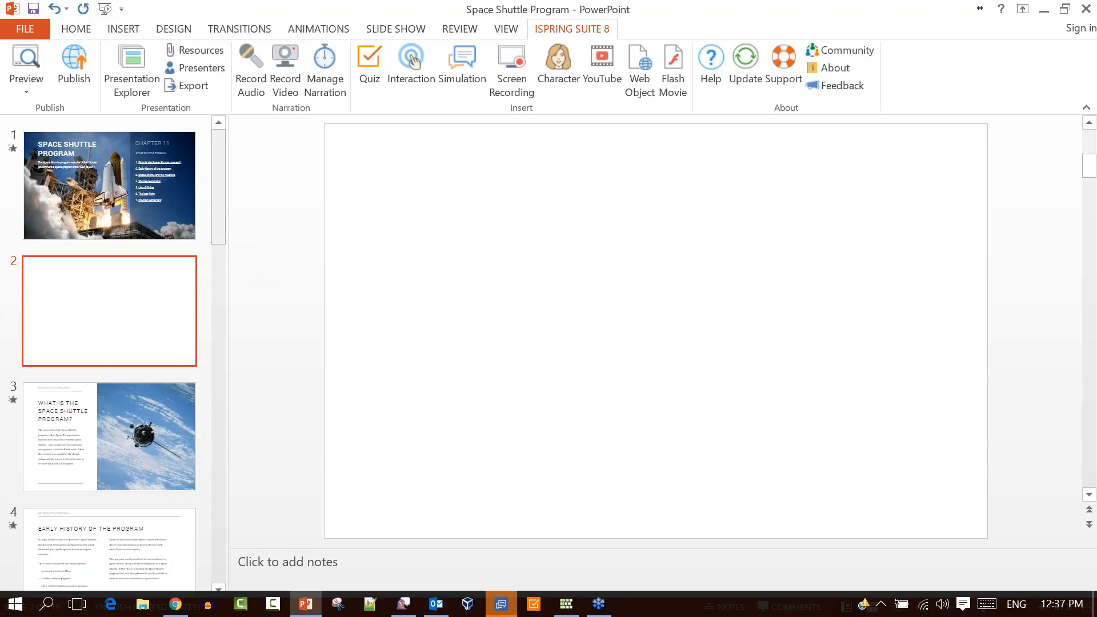
right_click(117, 312)
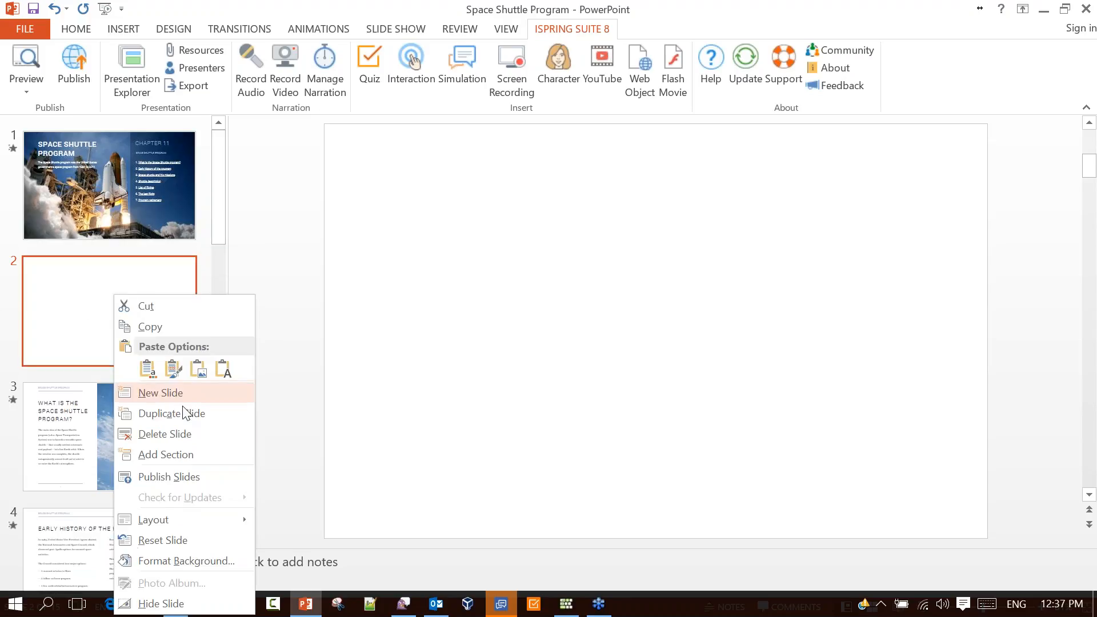
key("Escape")
left_click(177, 432)
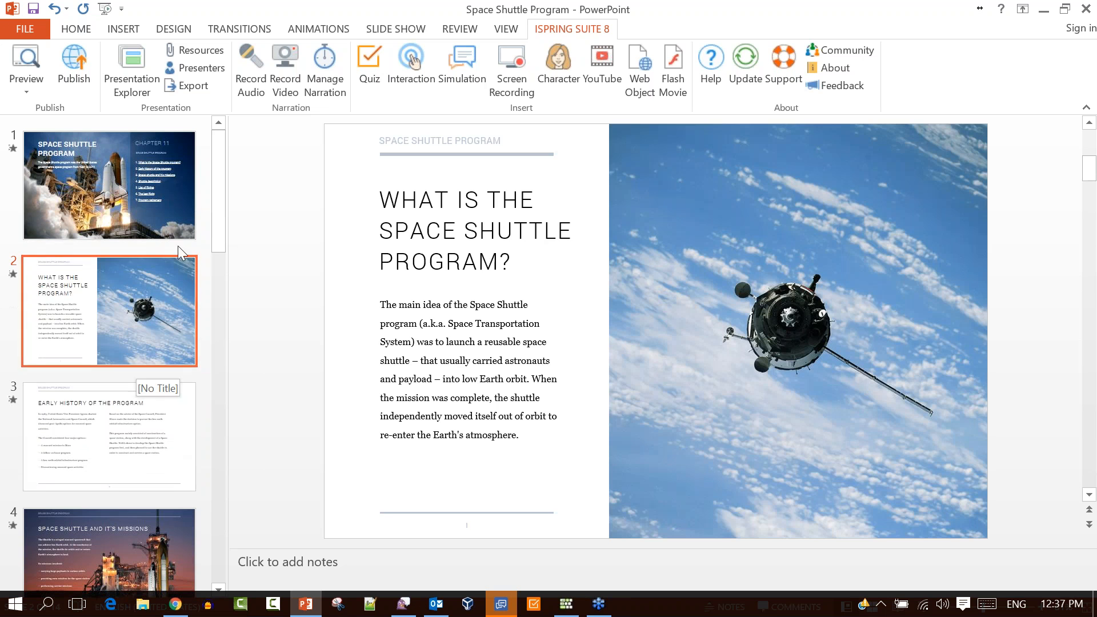
left_click(88, 191)
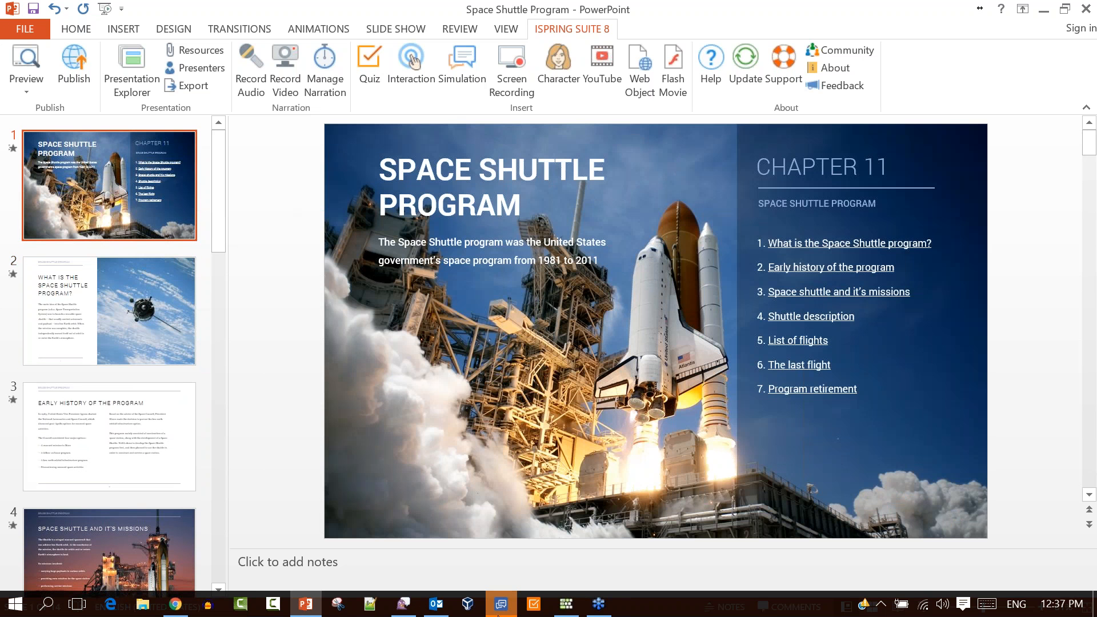
Switch to iSpring TalkMaster, start the car sale simulation in the preview up to the reply options, and close the preview
left_click(501, 607)
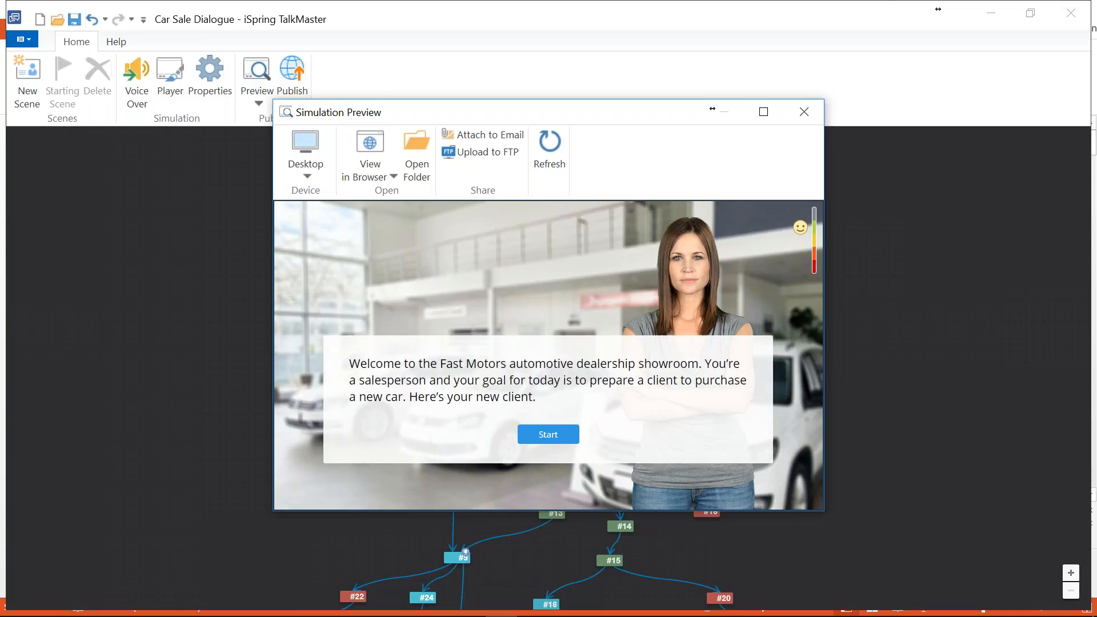
left_click(548, 435)
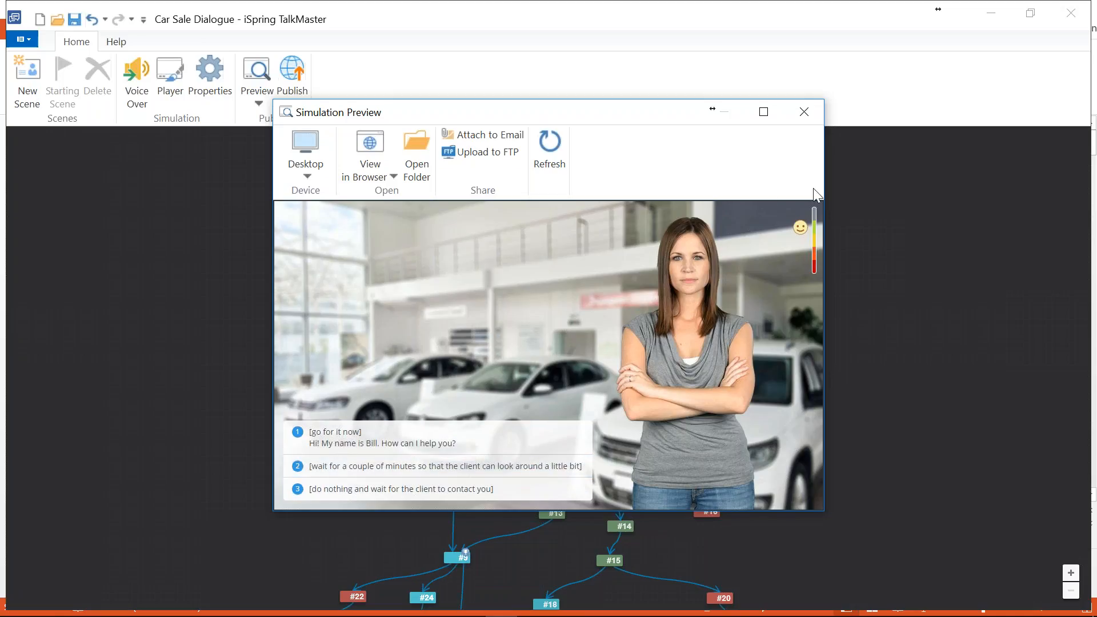
left_click(812, 113)
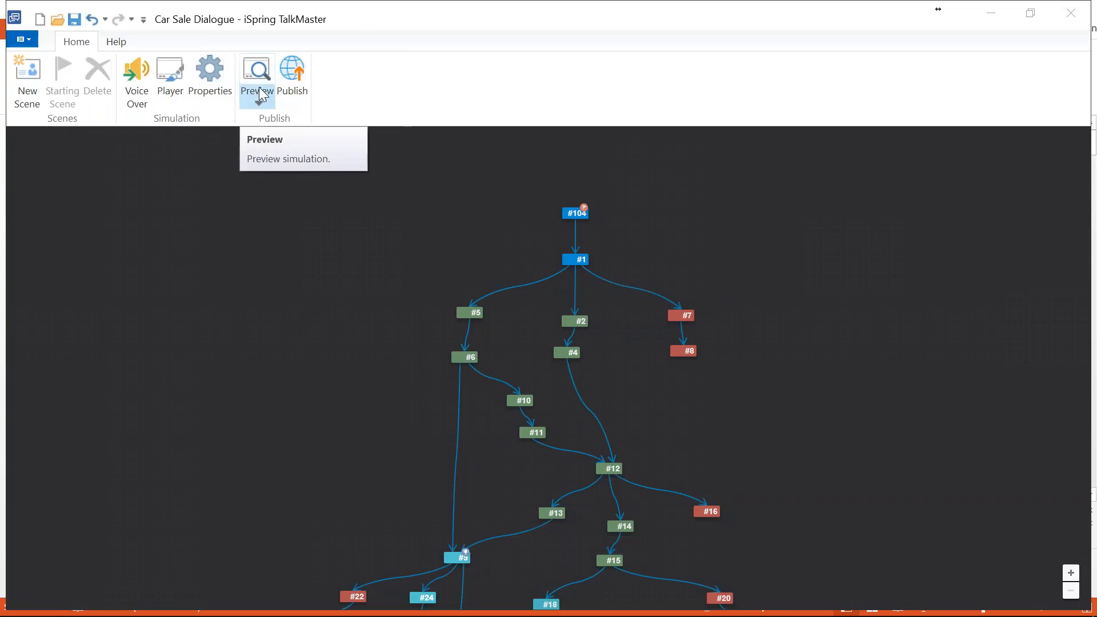
Publish the Car Sales Dialogue simulation for the web as Mobile (HTML5), overwriting the existing output folder
left_click(291, 91)
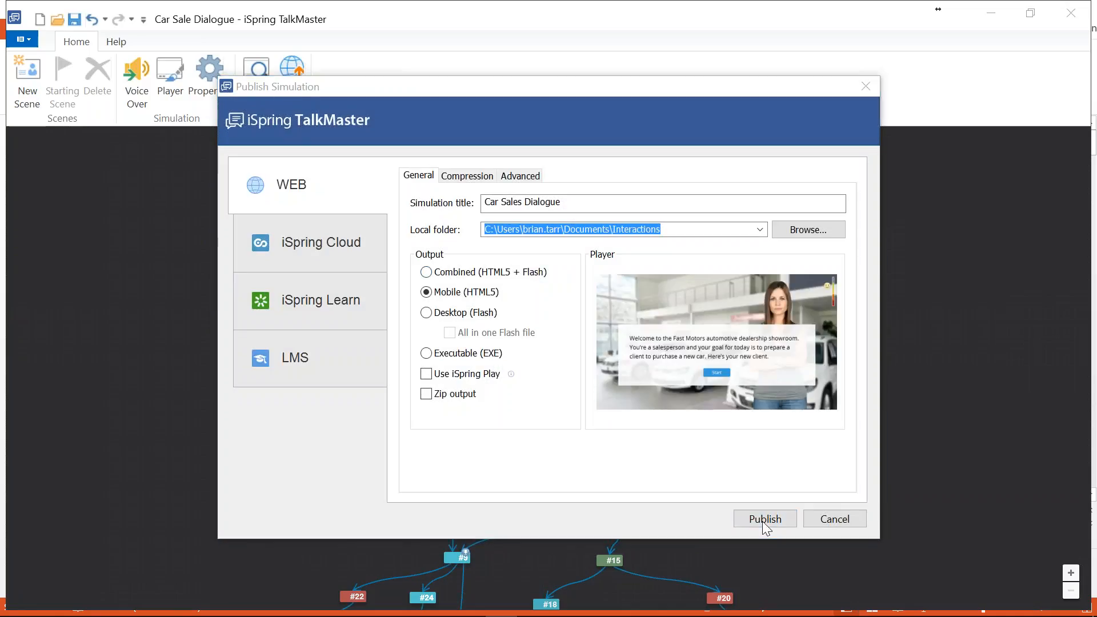
left_click(763, 523)
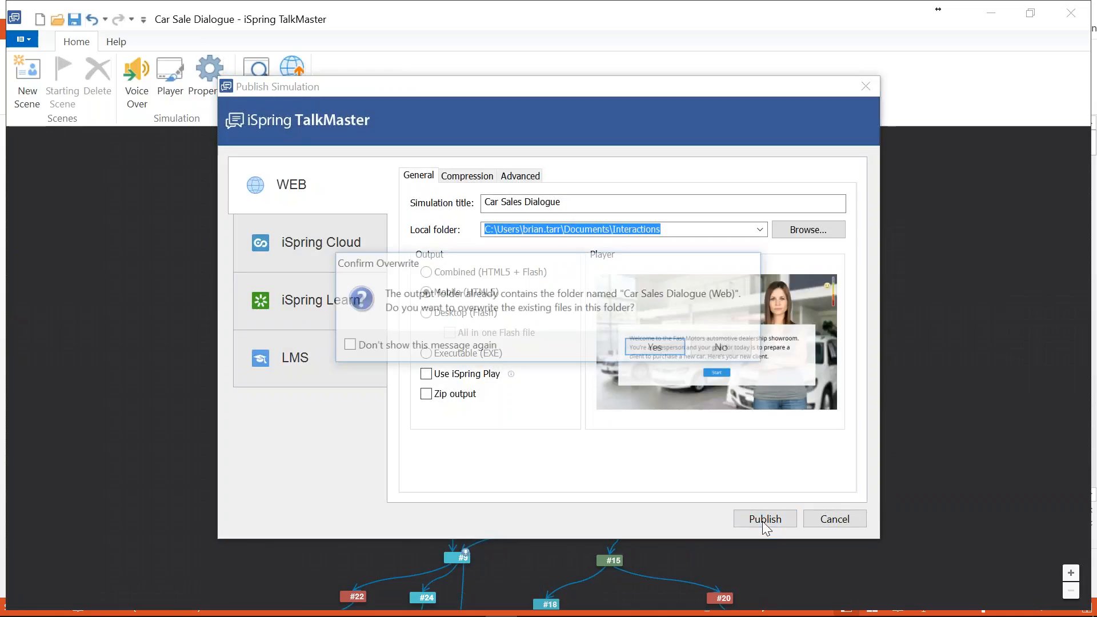
left_click(656, 347)
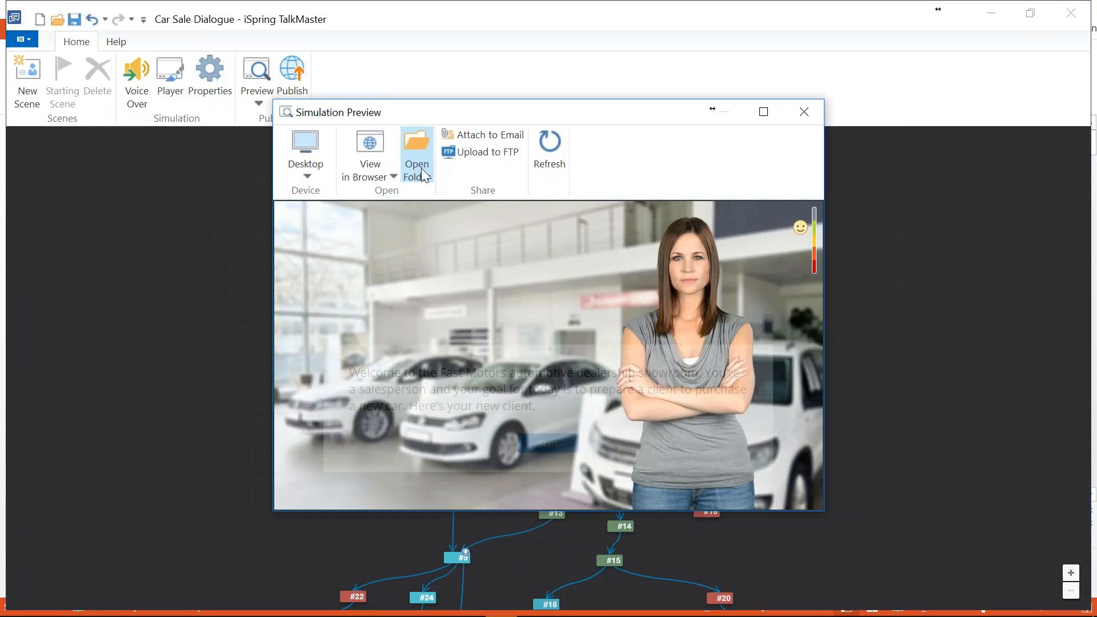
Open the published output folder, check which programs can open the index file, and minimize the folder window
left_click(422, 175)
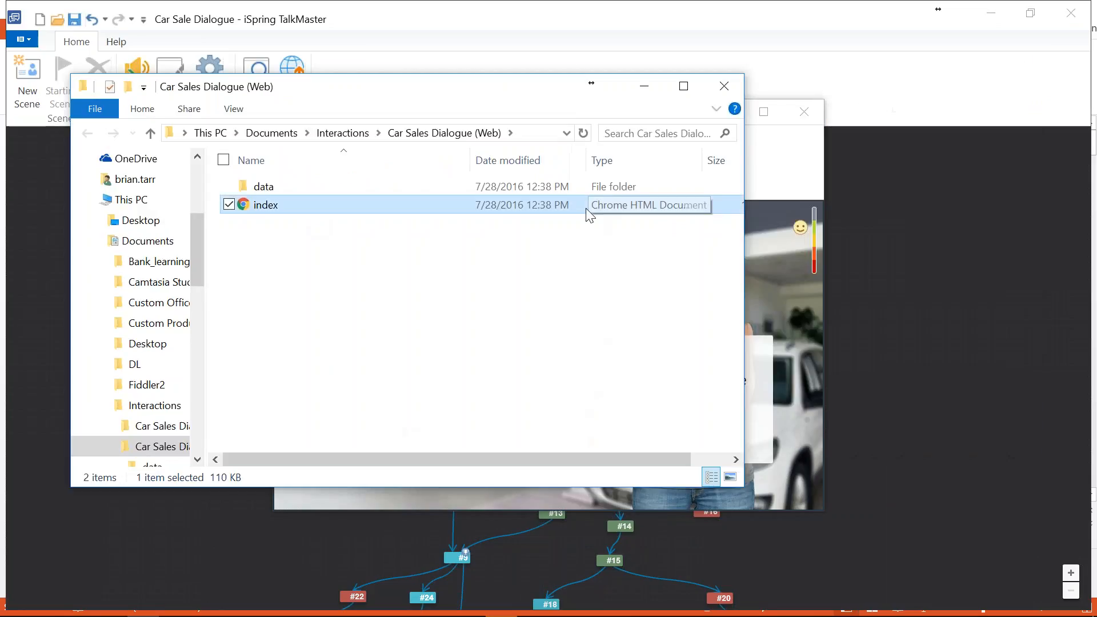
right_click(266, 205)
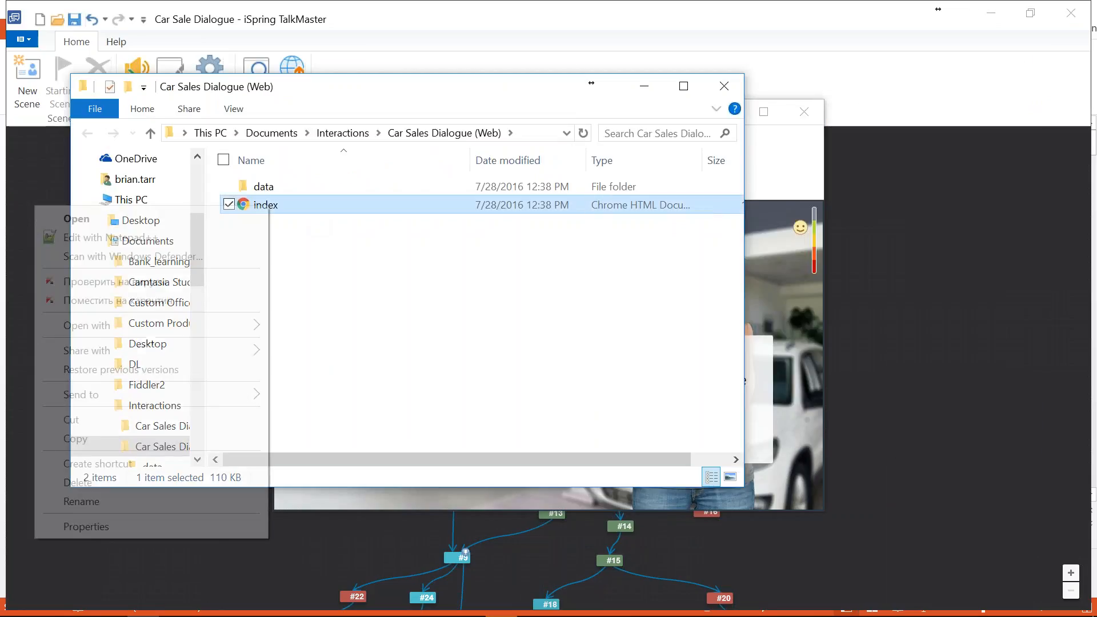
mouse_move(147, 336)
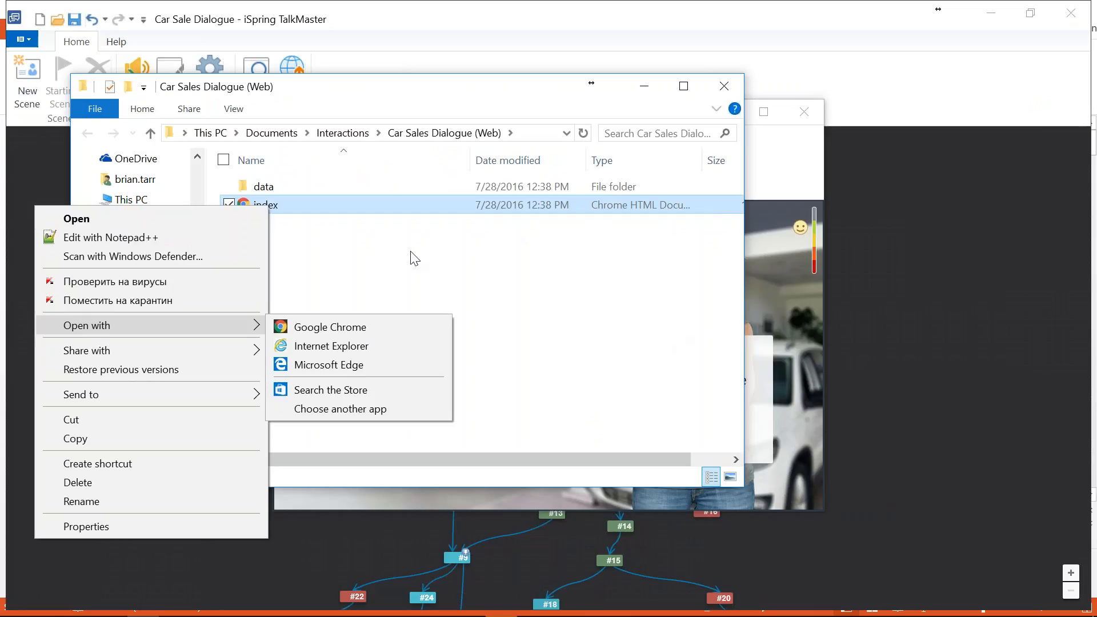
left_click(387, 258)
left_click(649, 91)
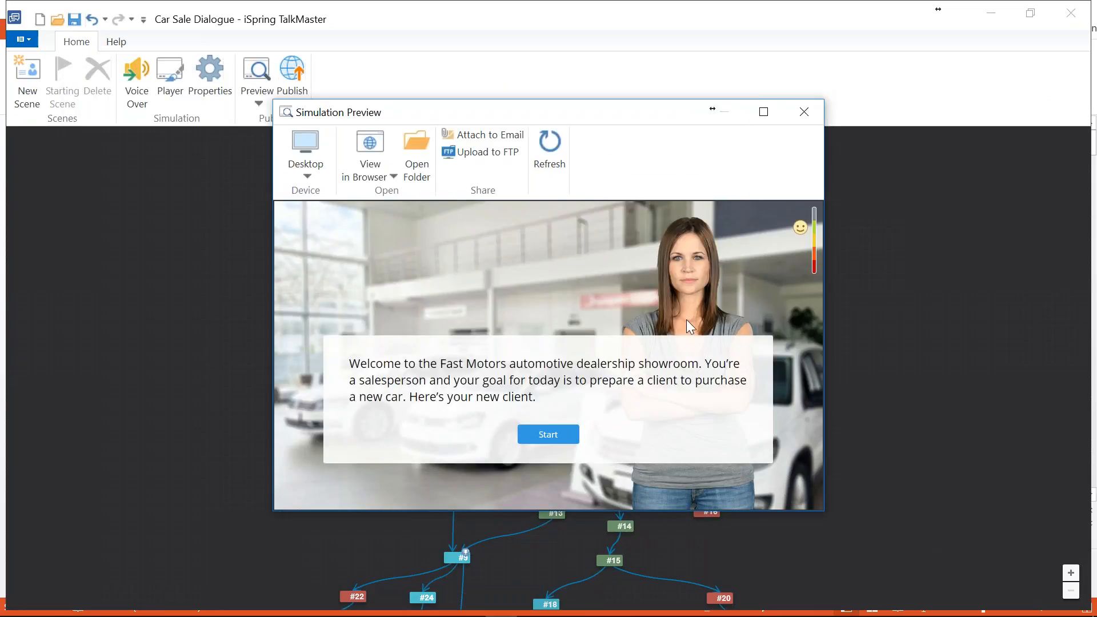
left_click(990, 222)
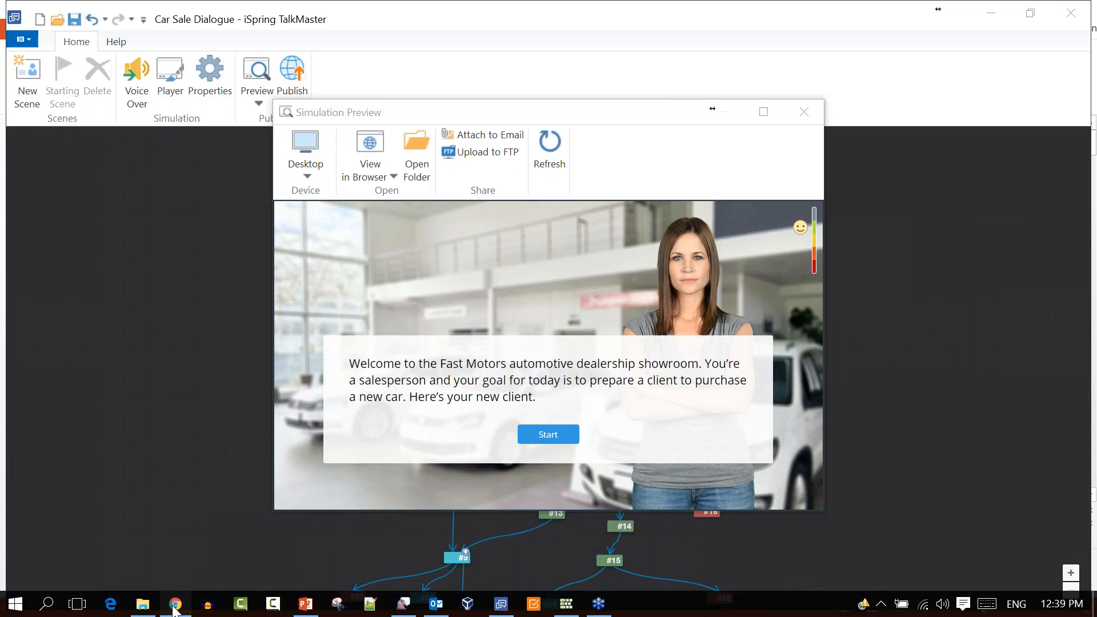
Switch to Chrome, search Google for "ispring lms support" in a new tab and open iSpring's List of Supported LMS page separately
left_click(174, 609)
left_click(187, 14)
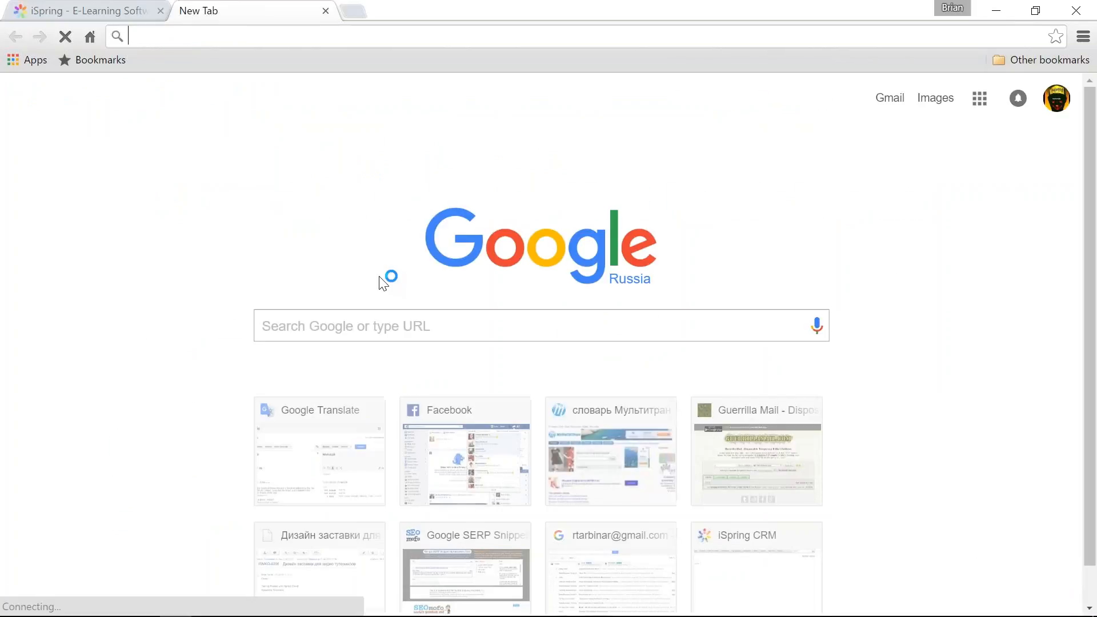
type("ispring ")
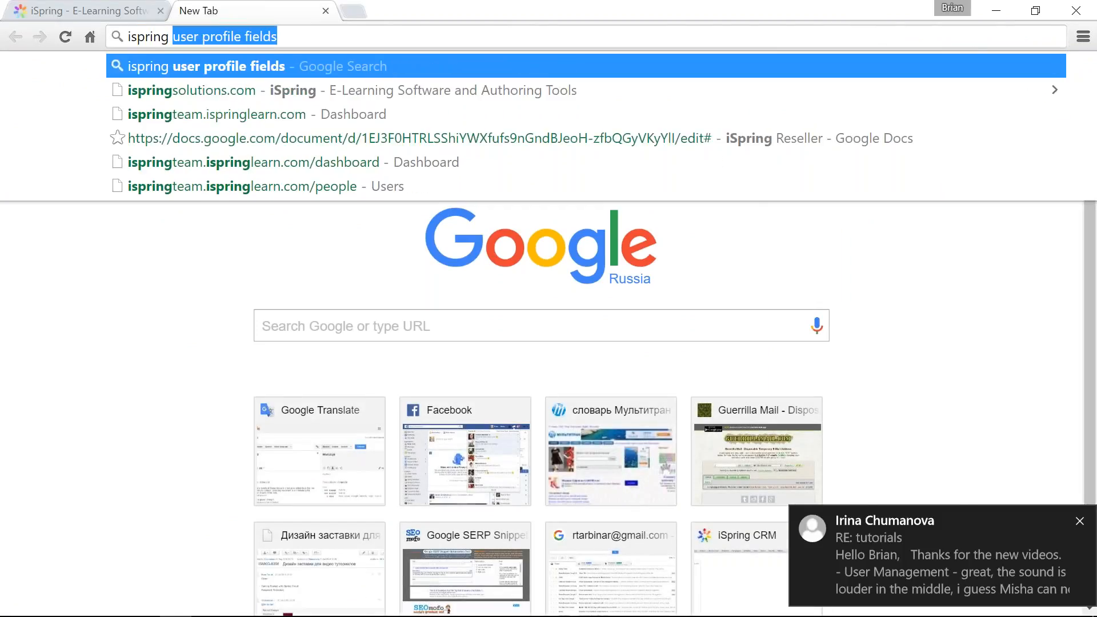
type("lms")
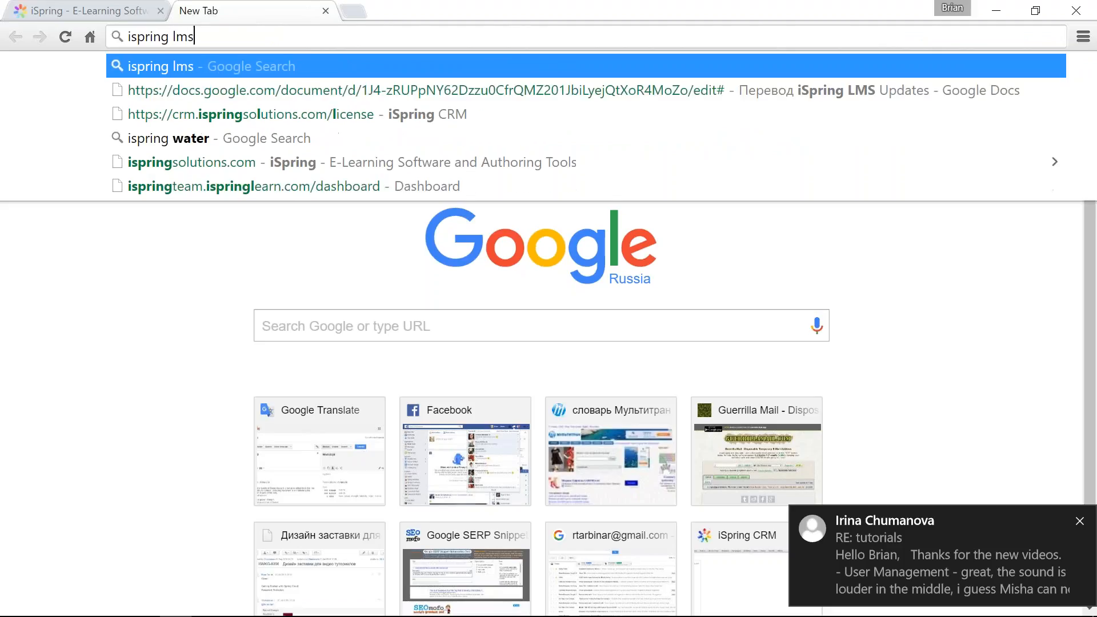
type(" support")
key("Return")
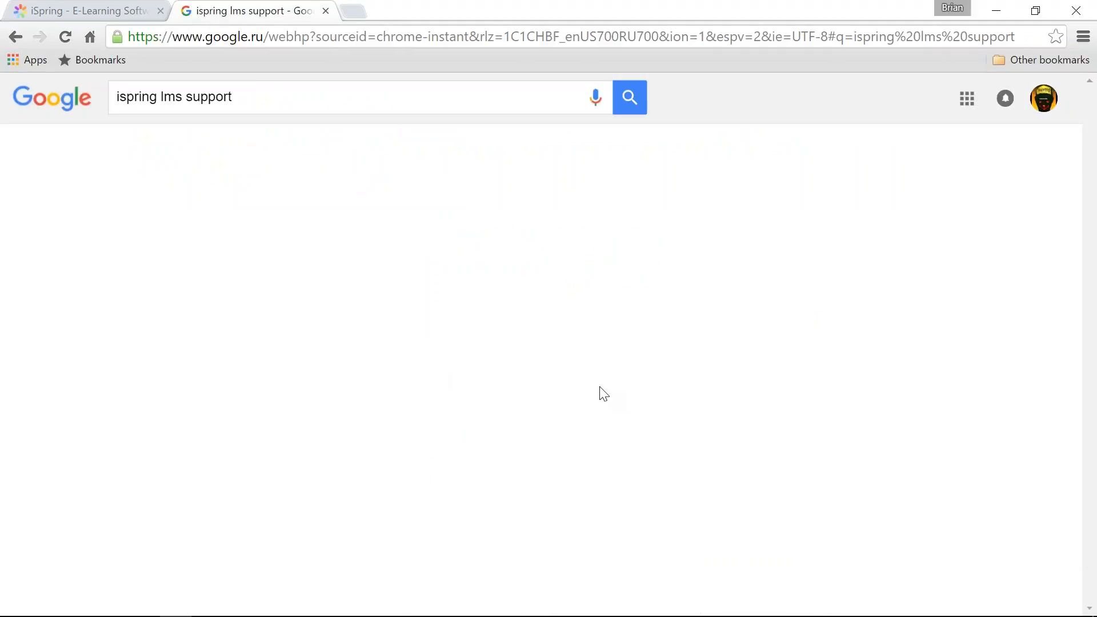
left_click(286, 233)
left_click(324, 12)
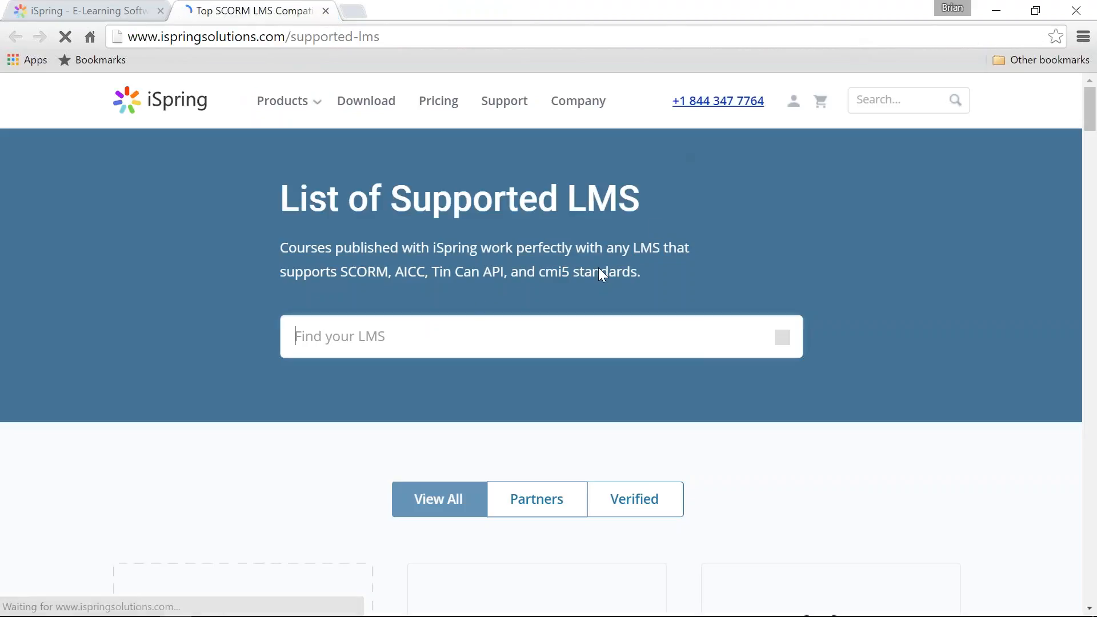
scroll(366, 440, "down", 10)
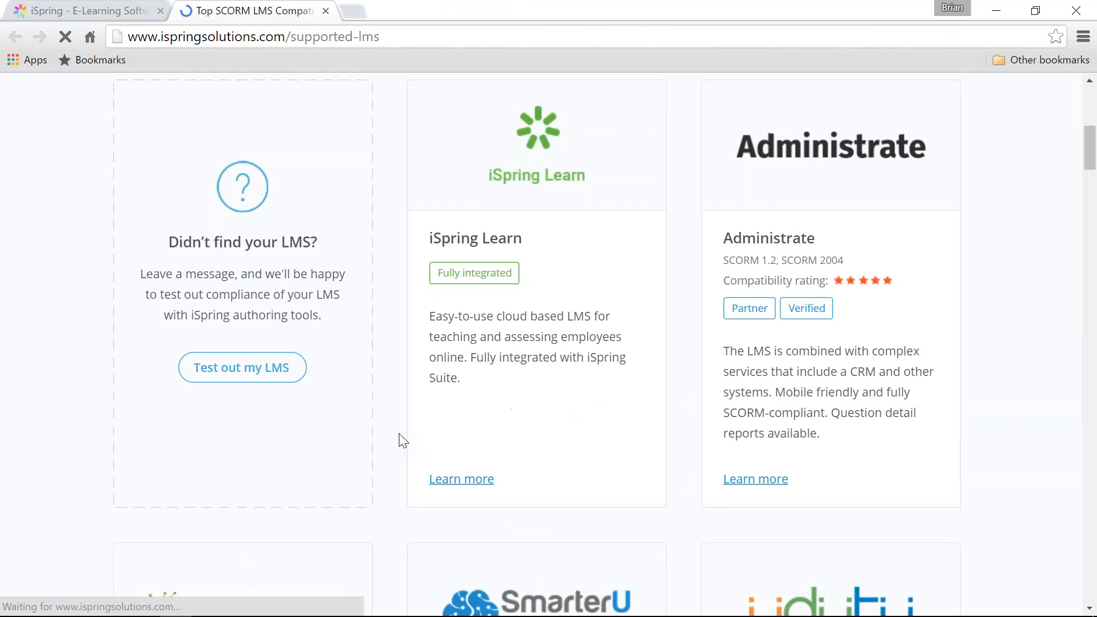
scroll(559, 381, "down", 20)
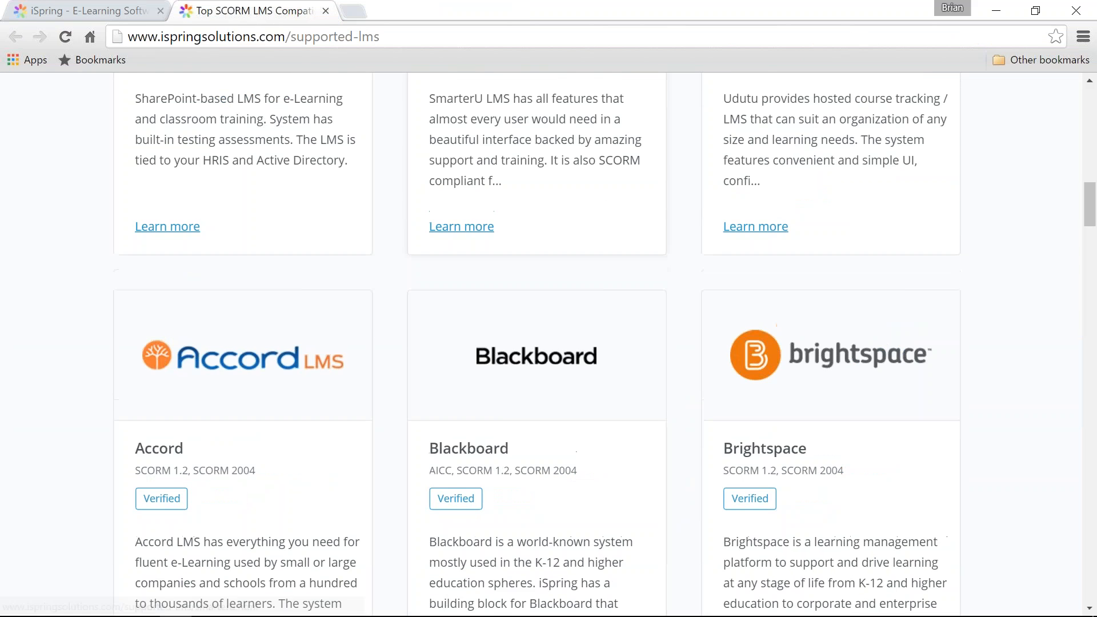
scroll(591, 383, "down", 12)
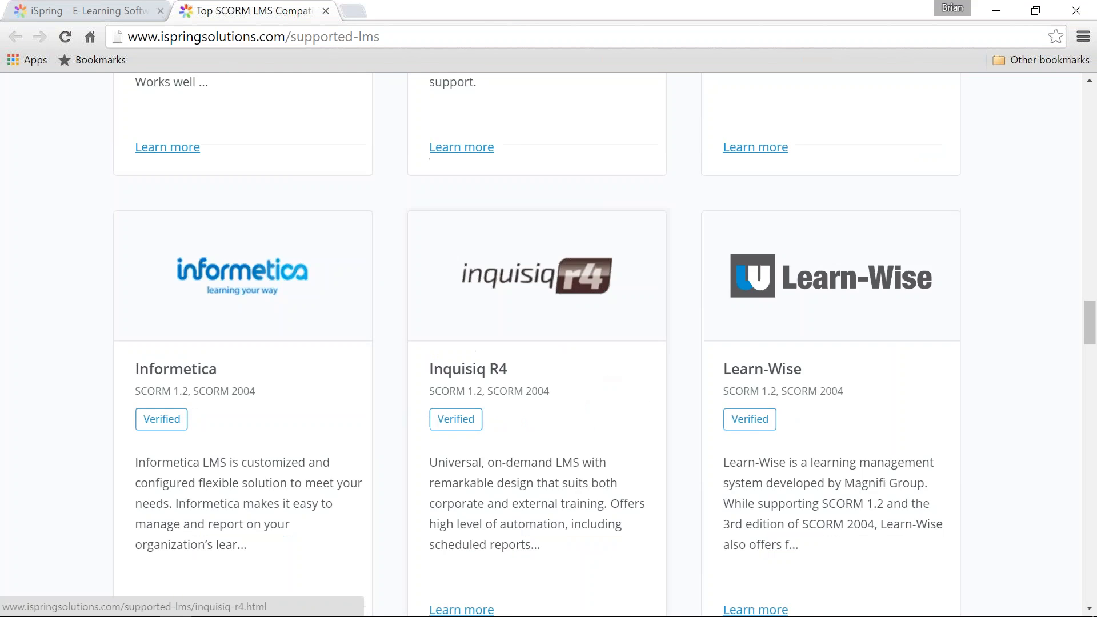
scroll(444, 216, "up", 6)
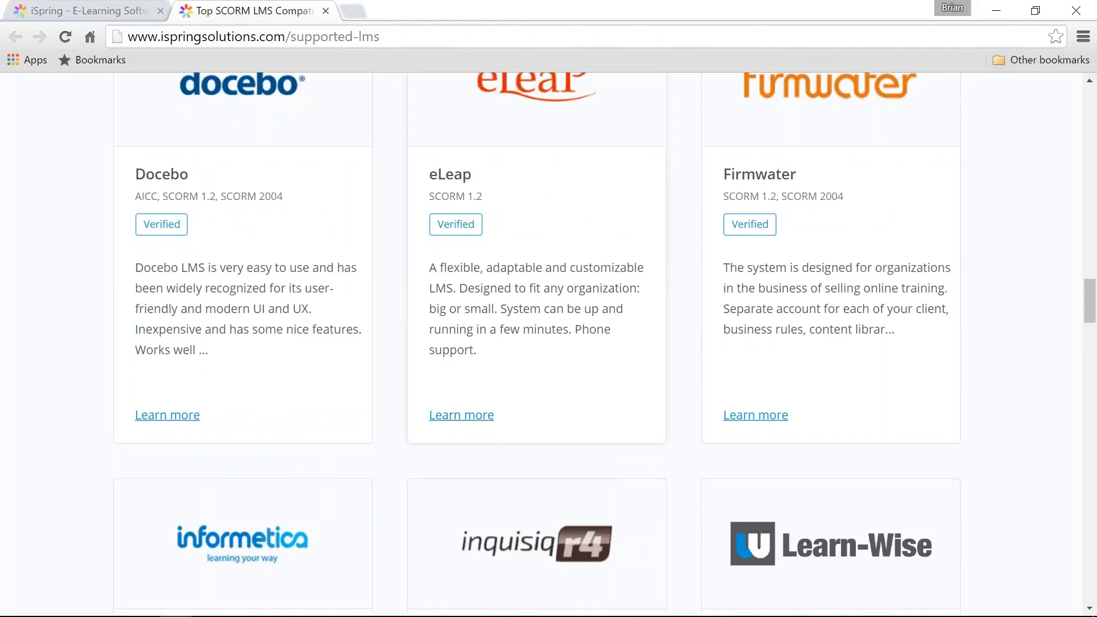
scroll(517, 245, "down", 6)
scroll(518, 250, "up", 4)
scroll(362, 277, "up", 15)
scroll(362, 277, "down", 1)
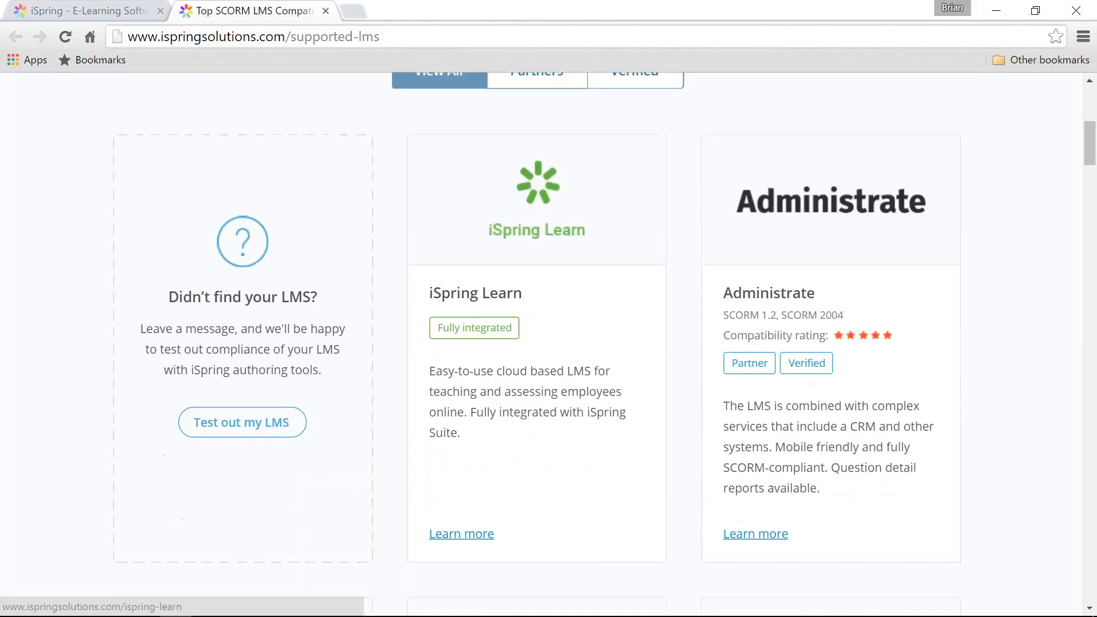
left_click(414, 37)
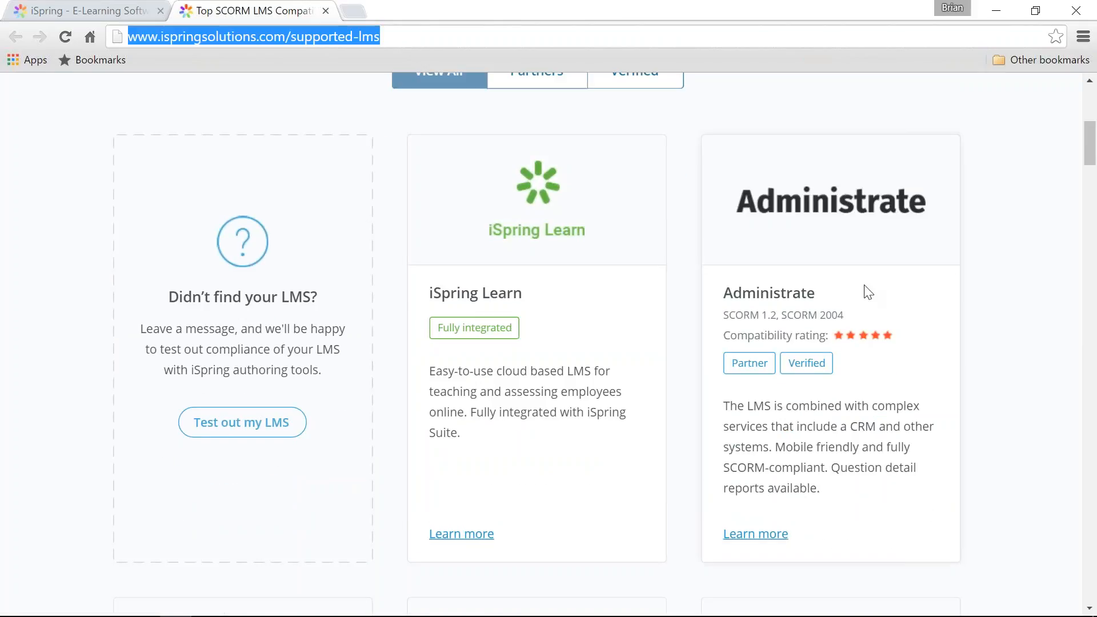
left_click(645, 374)
Examine the verified LMS entries and the SCORM or AICC standards each supports, including Informetica, Docebo and Canvas
scroll(687, 382, "down", 18)
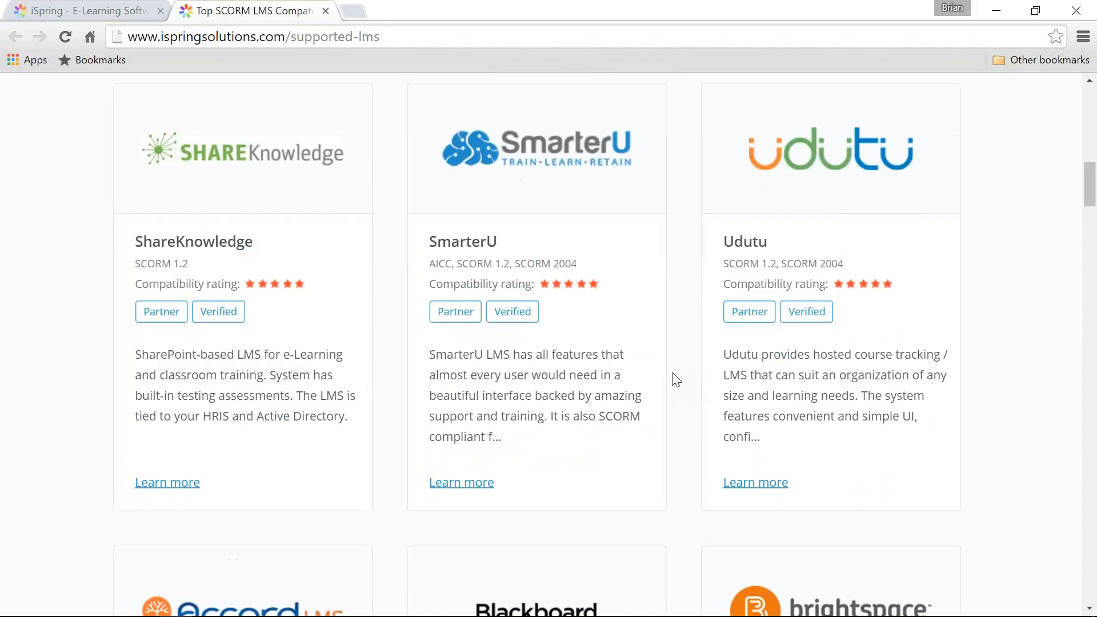
scroll(674, 383, "down", 20)
scroll(675, 383, "up", 1)
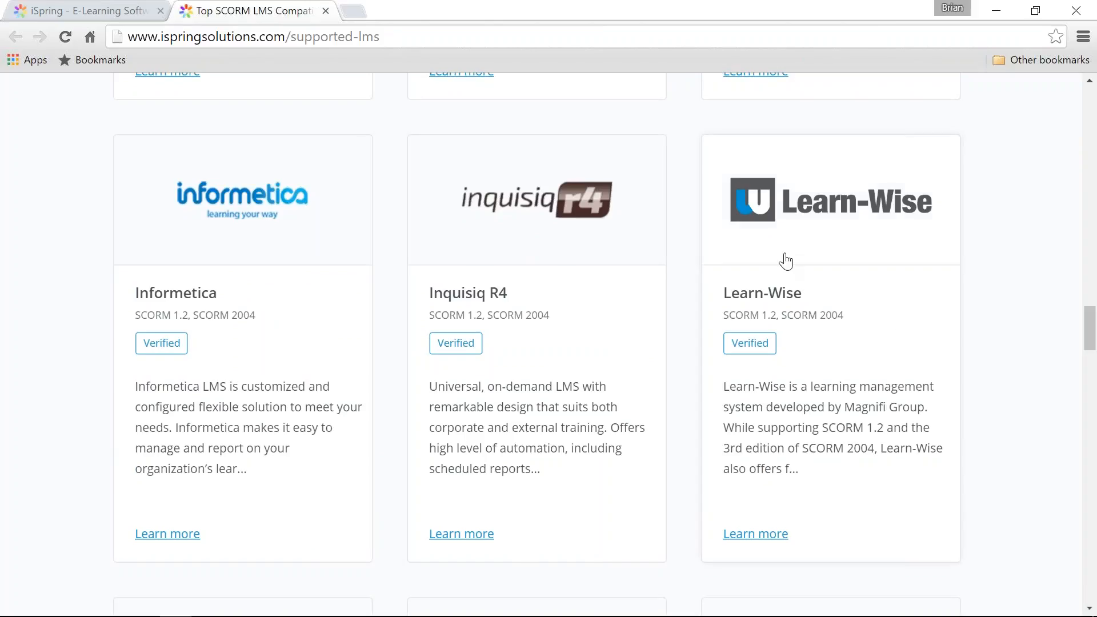
scroll(754, 306, "up", 3)
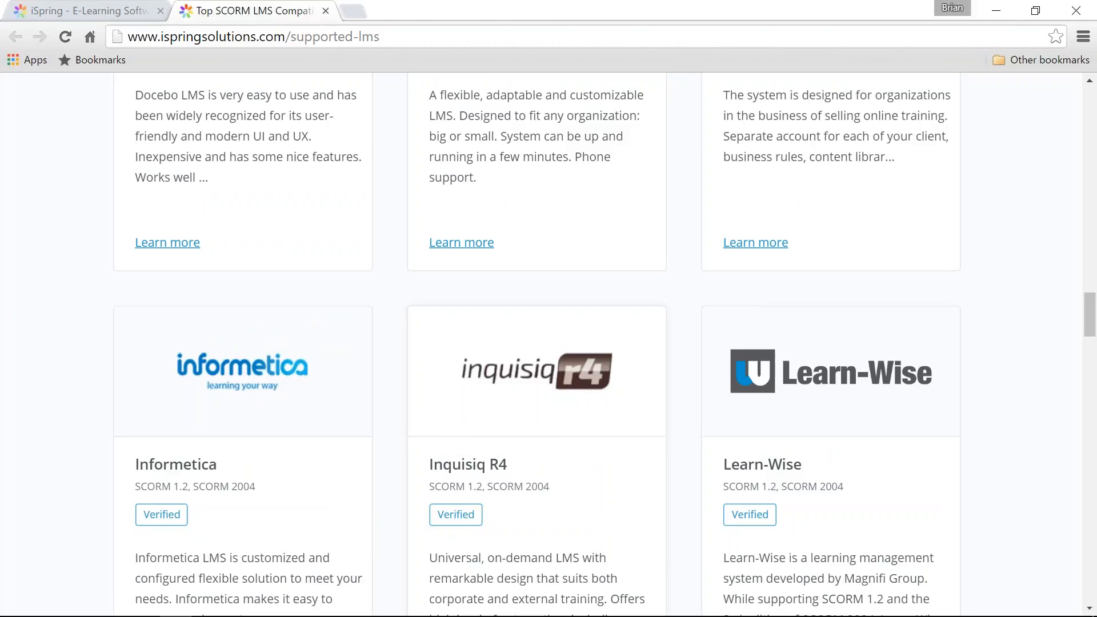
scroll(308, 423, "down", 3)
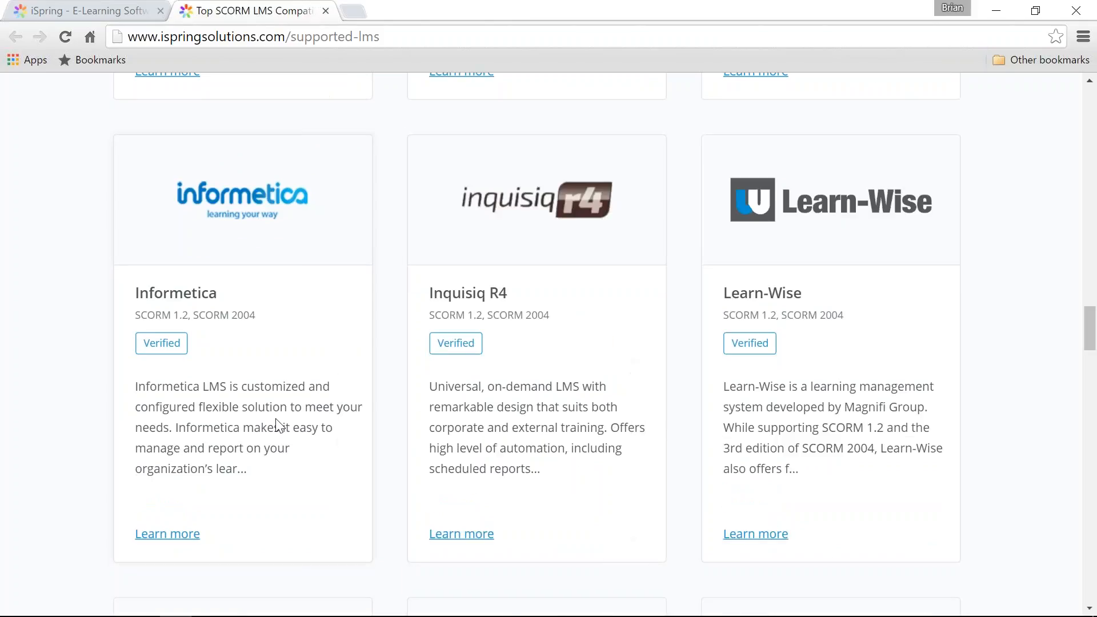
scroll(245, 571, "down", 1)
scroll(246, 572, "up", 2)
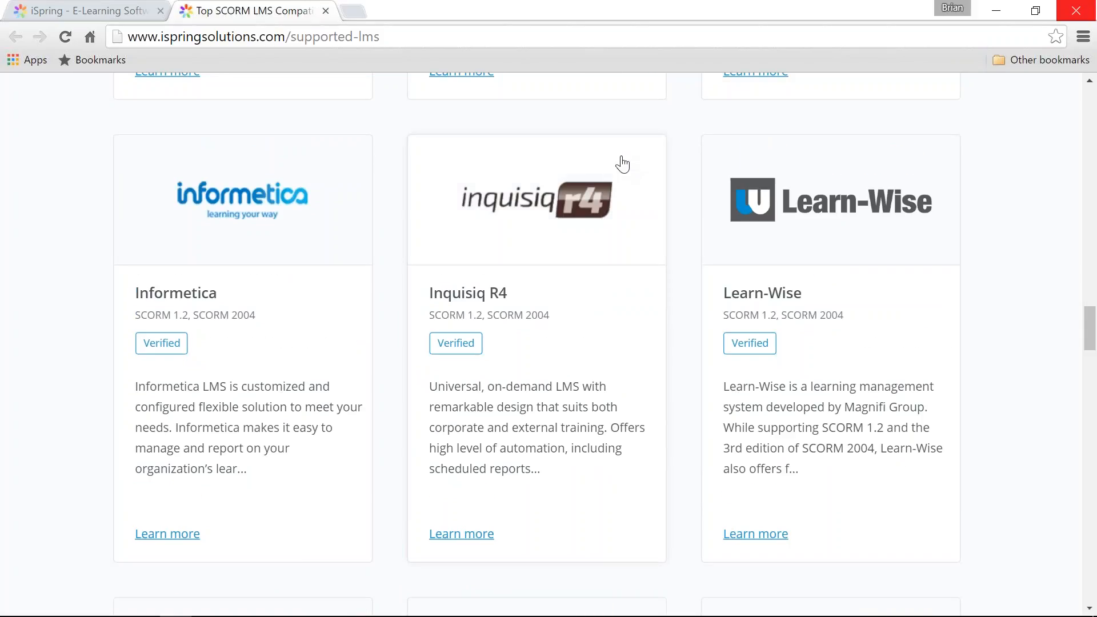
scroll(621, 164, "up", 1)
scroll(857, 114, "up", 7)
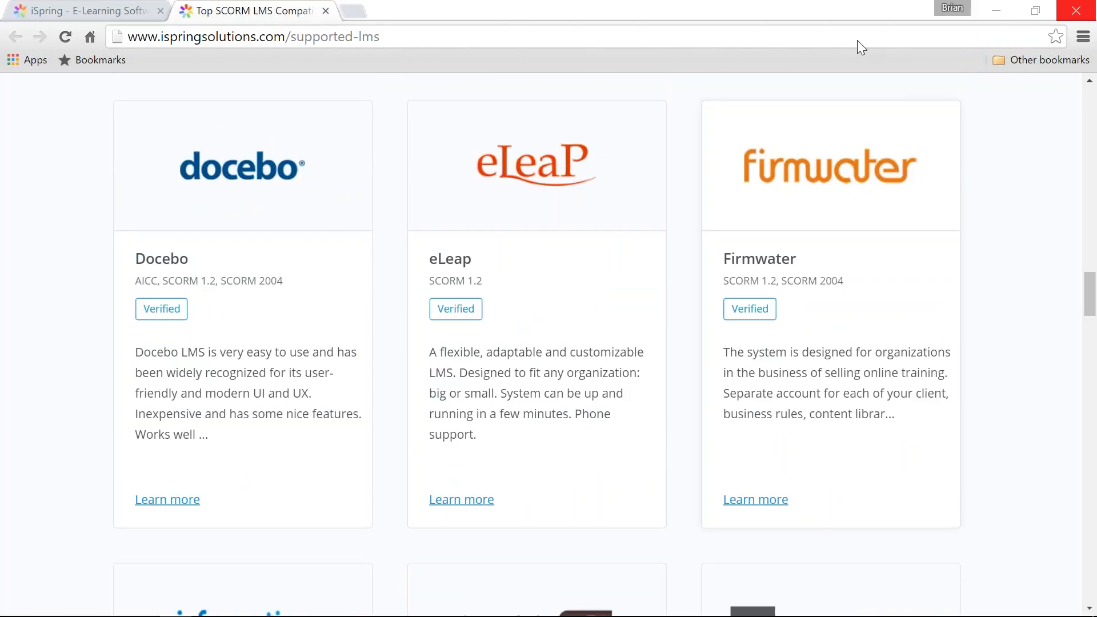
scroll(901, 374, "up", 1)
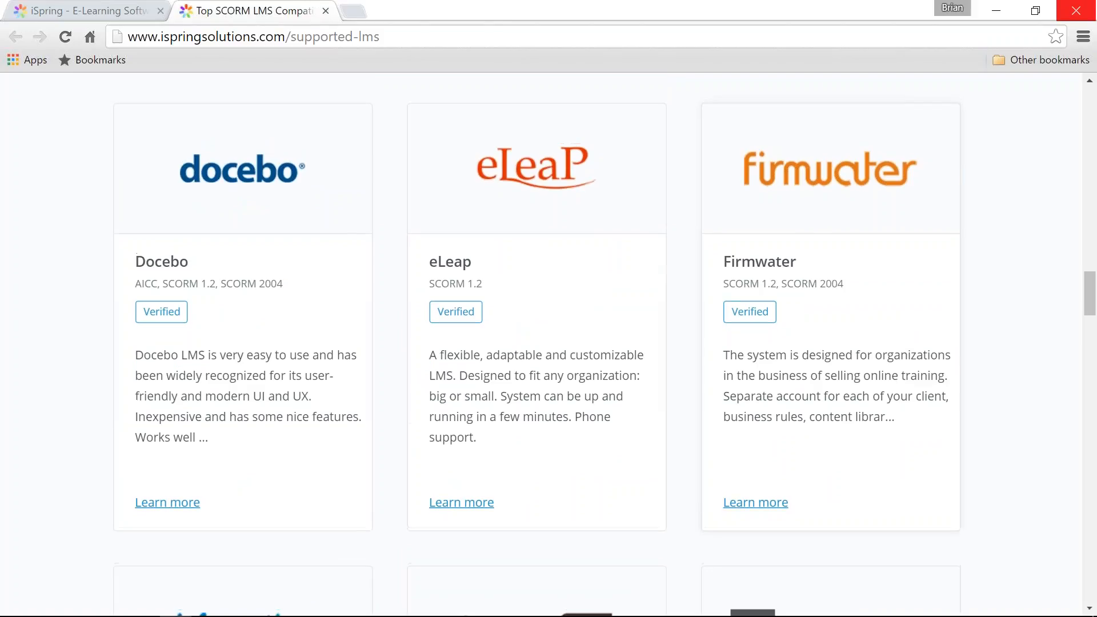
scroll(548, 343, "up", 7)
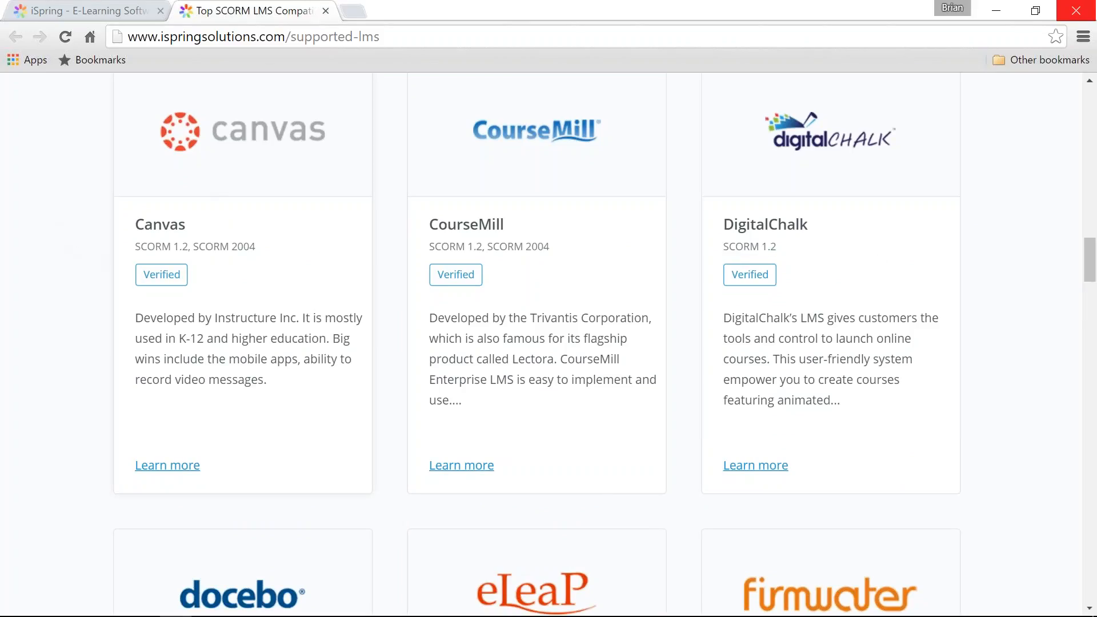
scroll(266, 250, "up", 1)
mouse_move(155, 372)
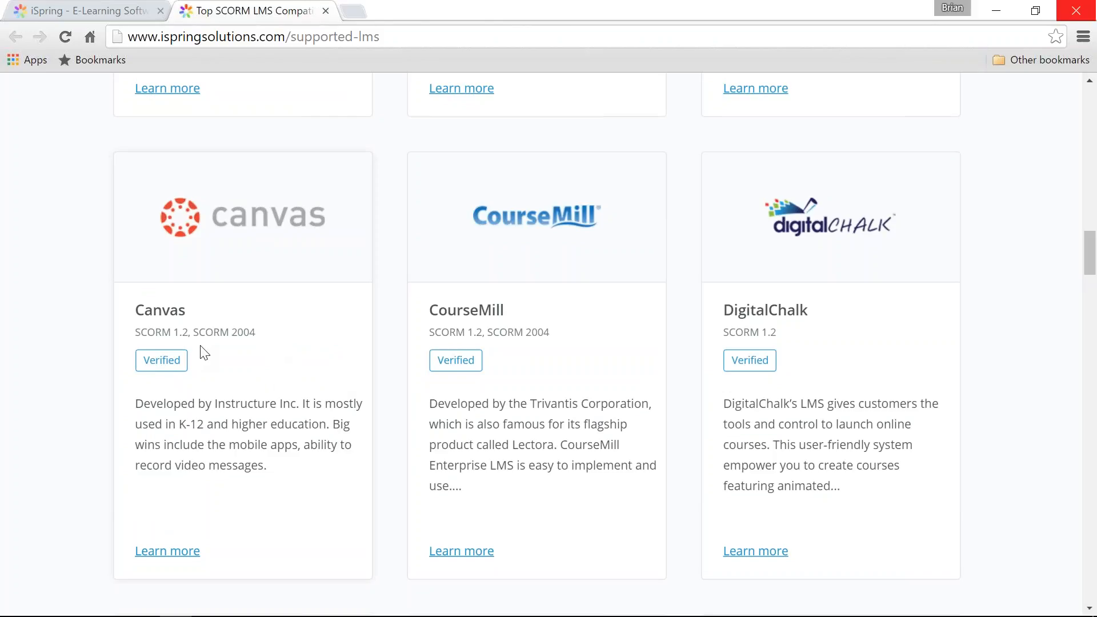
Highlight the SCORM standards listed for Canvas and clear the selection when done
left_click_drag(260, 338, 120, 337)
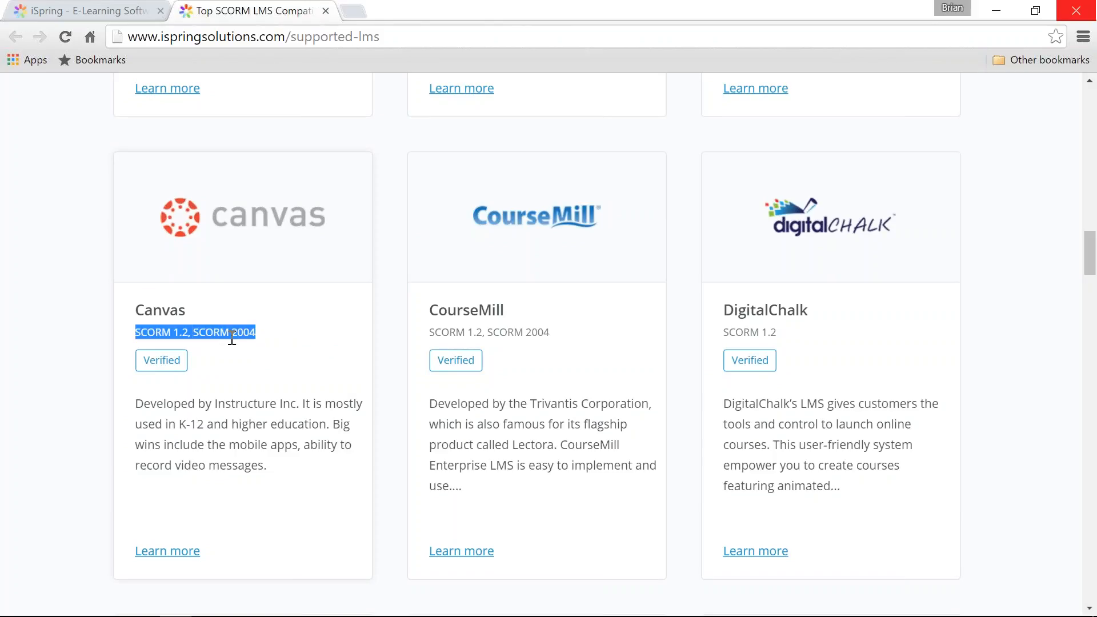
left_click(236, 370)
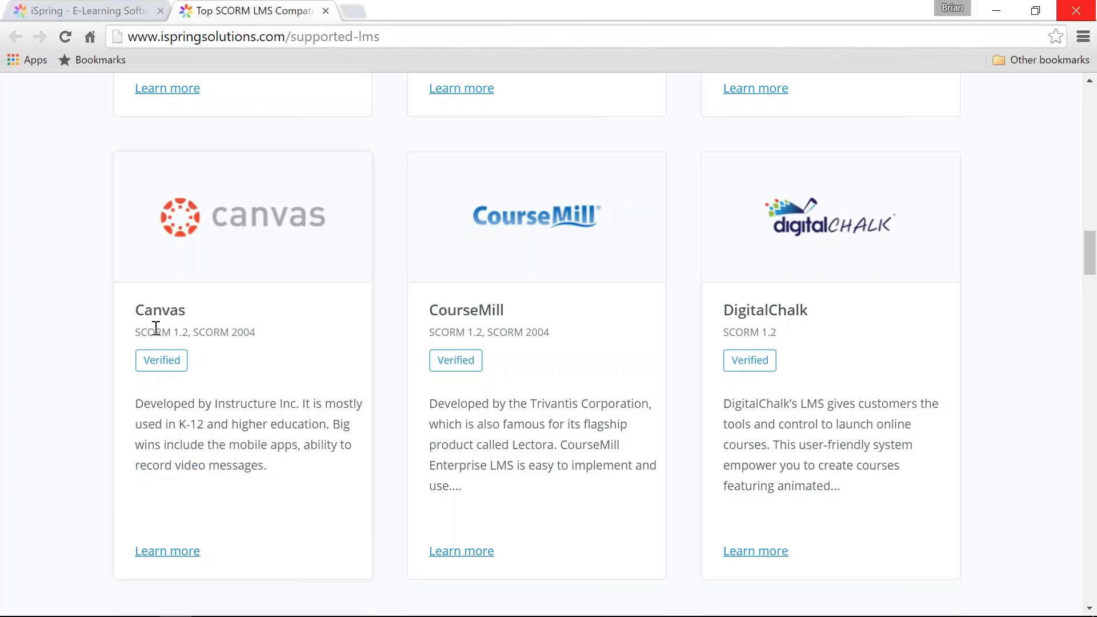
left_click_drag(254, 332, 128, 338)
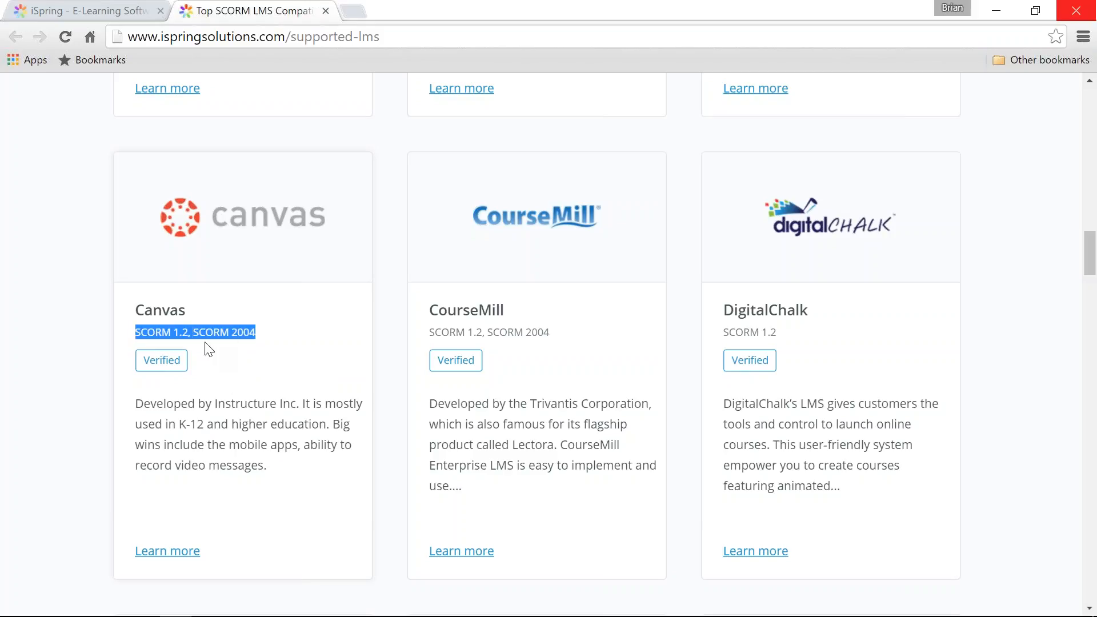
left_click(263, 339)
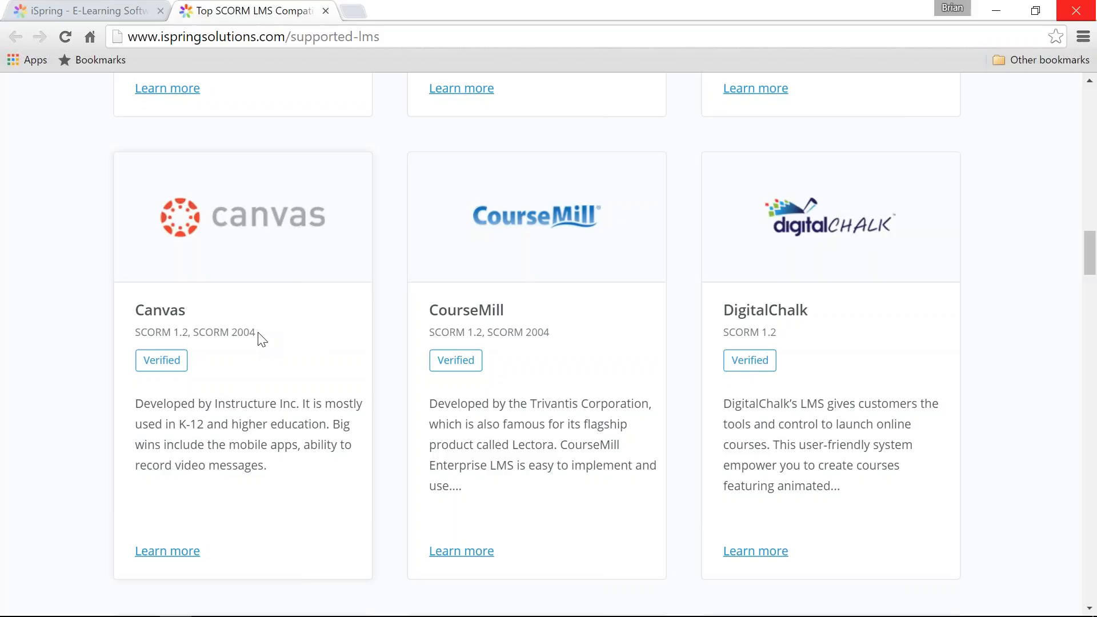
left_click_drag(258, 332, 135, 338)
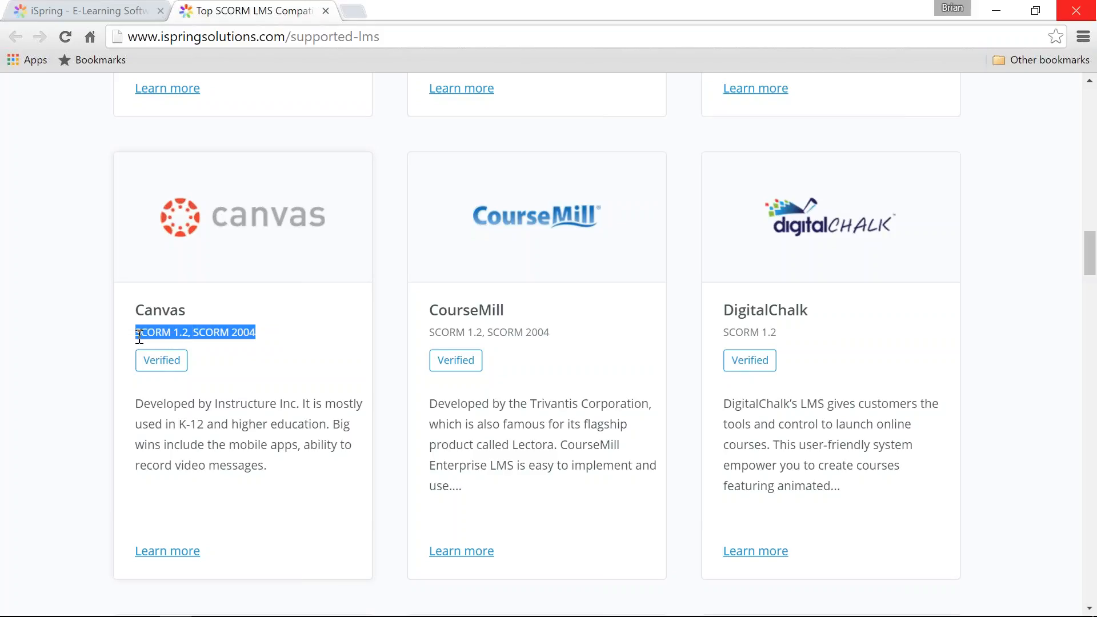
left_click(273, 341)
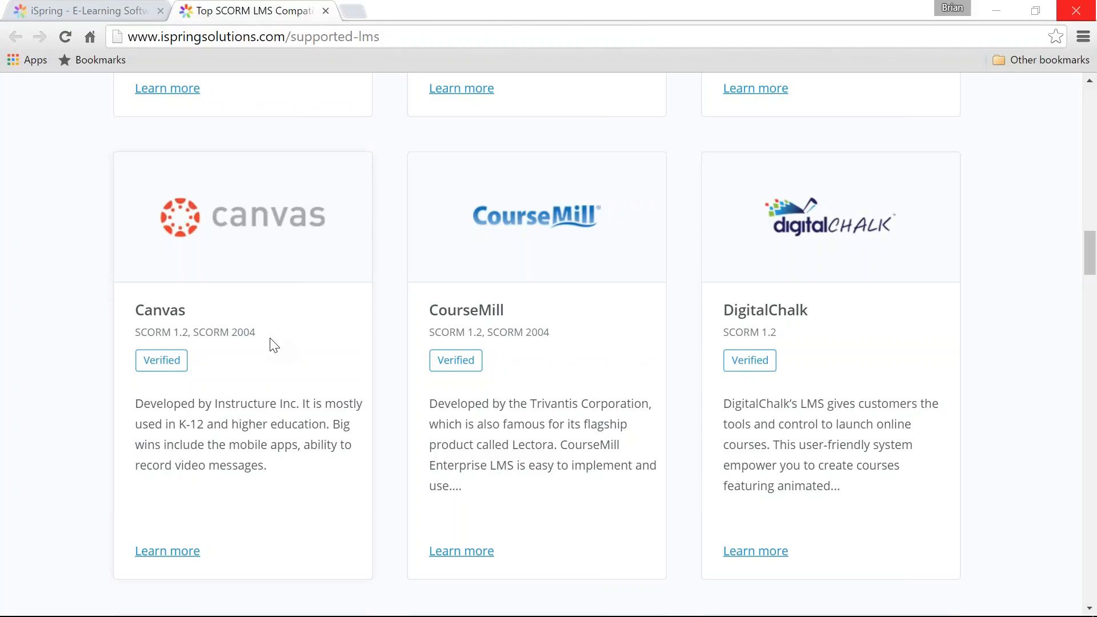
Switch to iSpring TalkMaster, close the simulation preview and open the learning course settings for publishing to an LMS
mouse_move(565, 616)
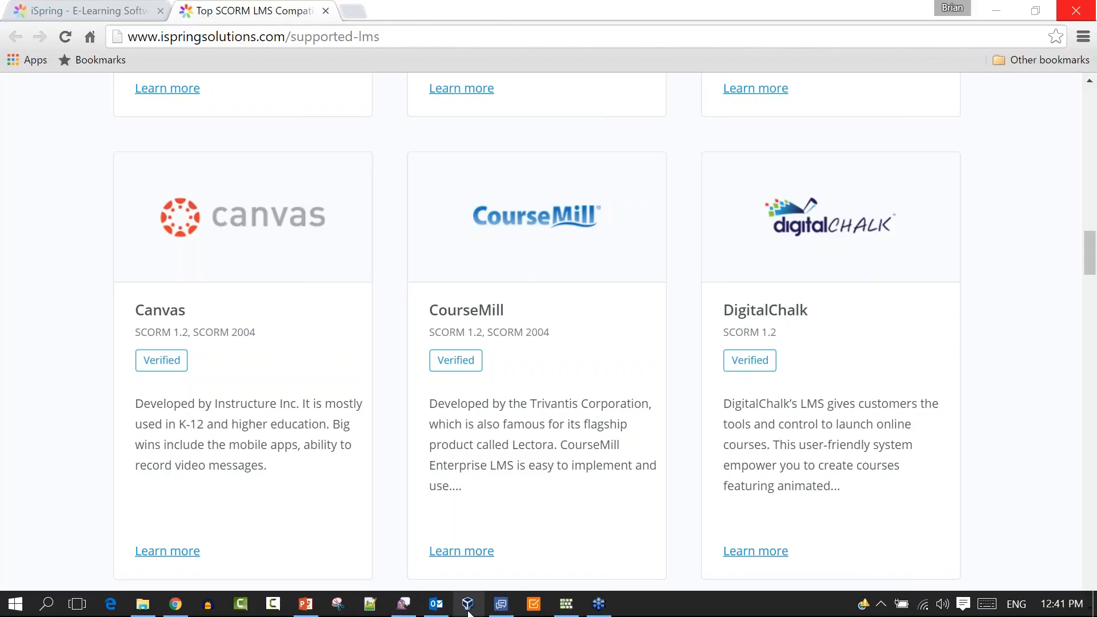
left_click(503, 606)
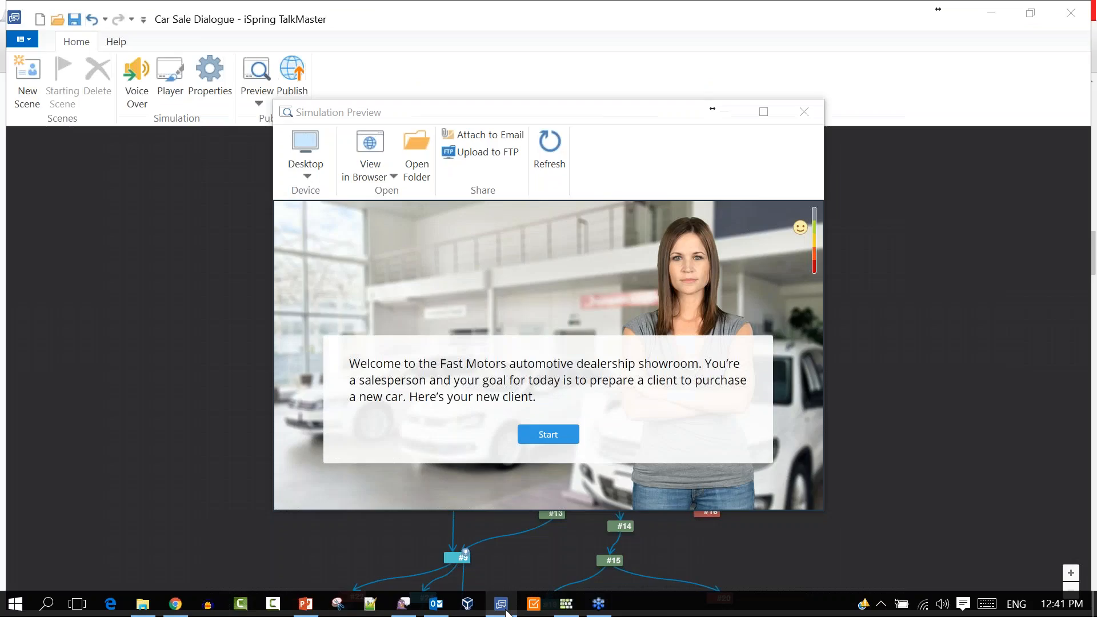
left_click(805, 112)
left_click(303, 91)
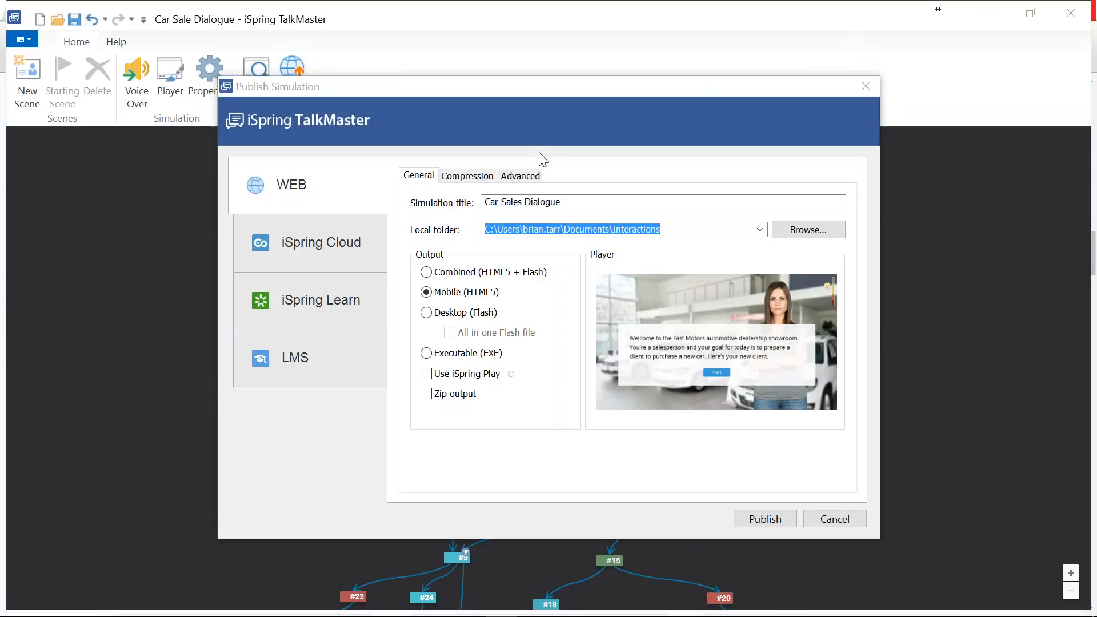
left_click(317, 366)
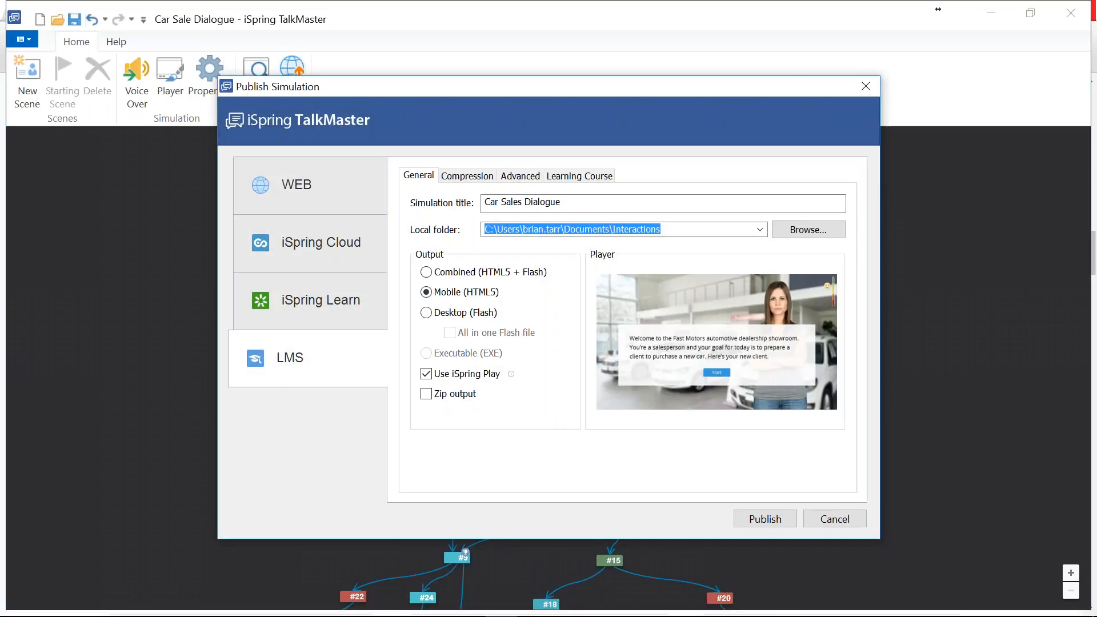
left_click(582, 178)
Try the course type SCORM2004, check its edition choices, and switch the type to AICC
left_click(610, 221)
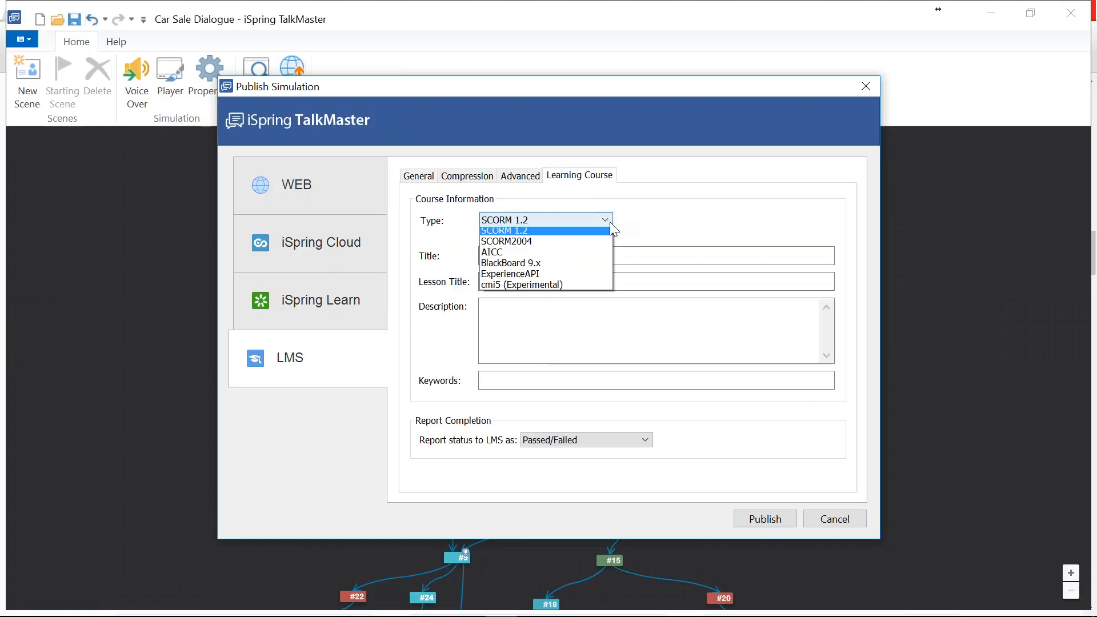
left_click(534, 244)
left_click(675, 217)
left_click(562, 222)
left_click(560, 222)
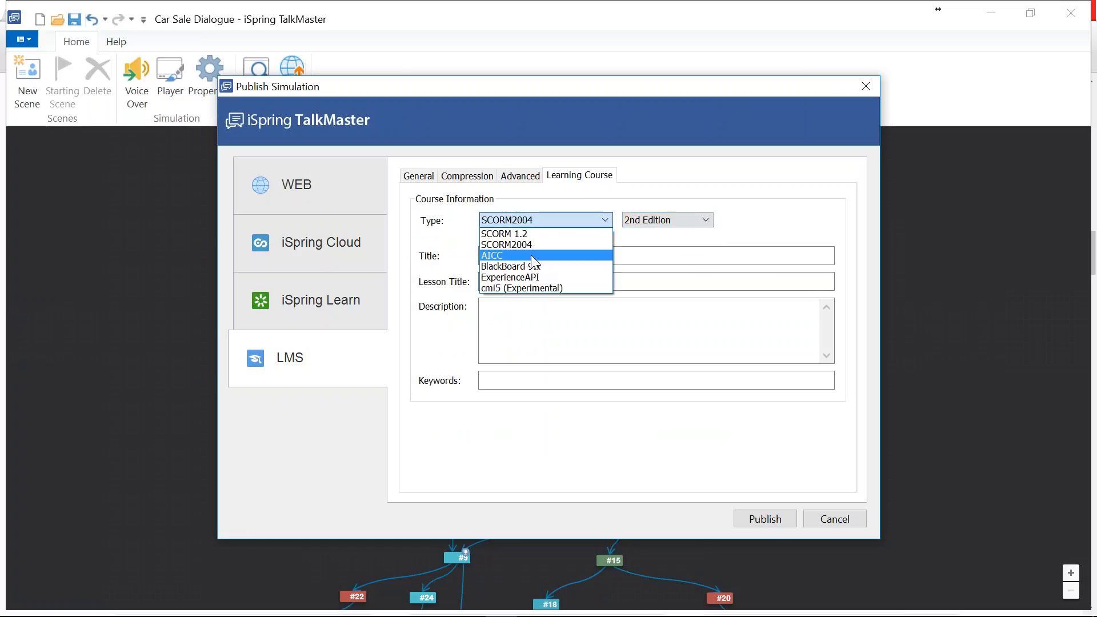
left_click(532, 259)
Try the course types BlackBoard 9.x, ExperienceAPI and cmi5 (Experimental), and cancel publishing
left_click(542, 222)
left_click(535, 266)
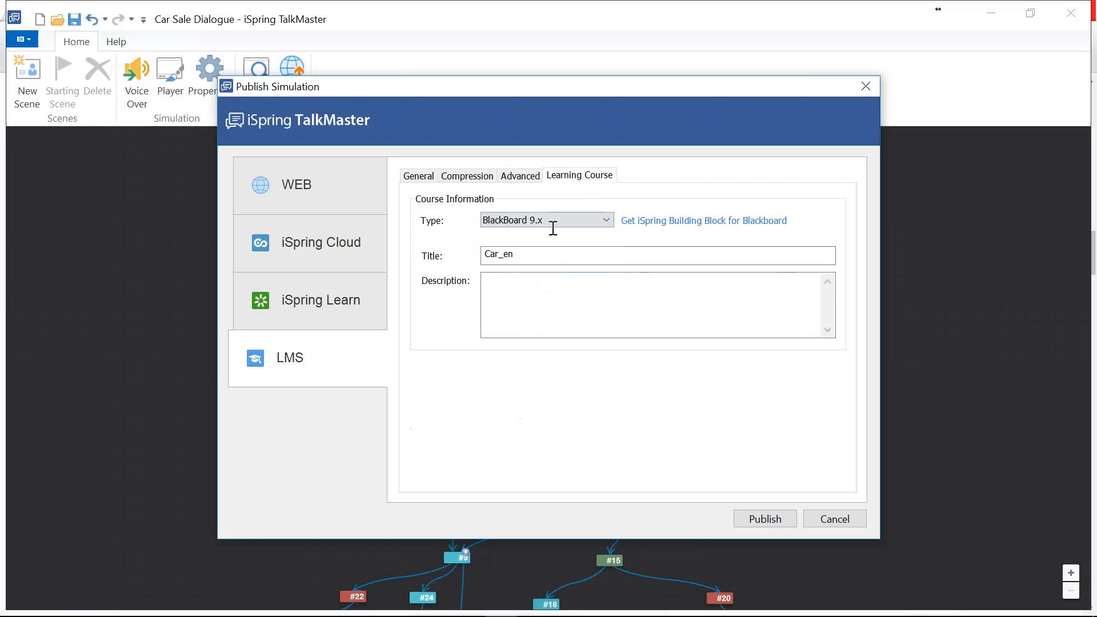
left_click(542, 220)
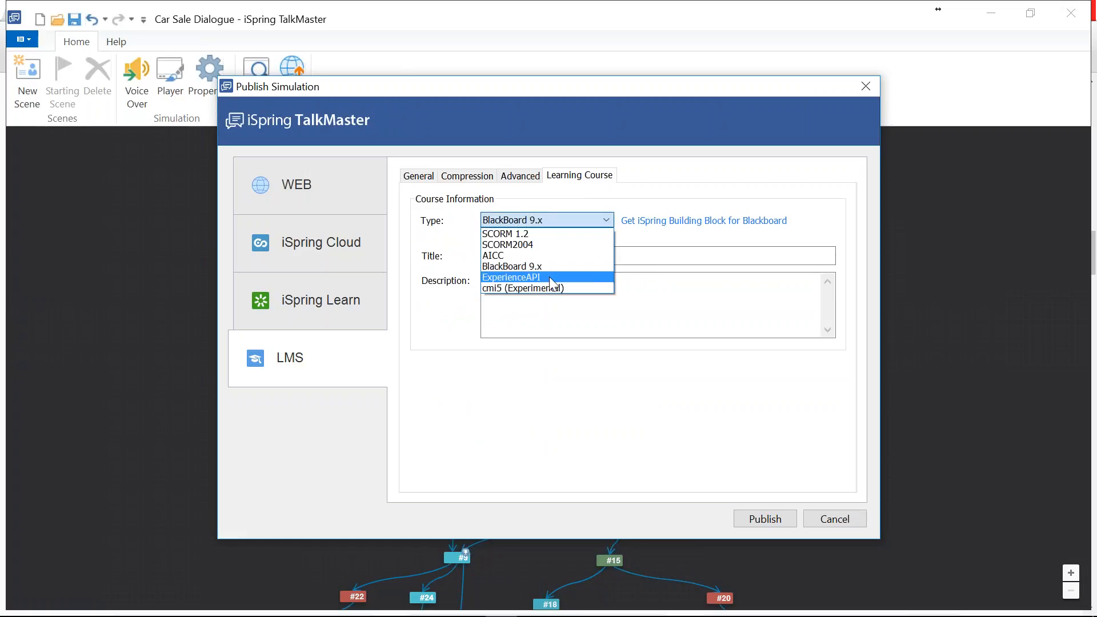
left_click(550, 276)
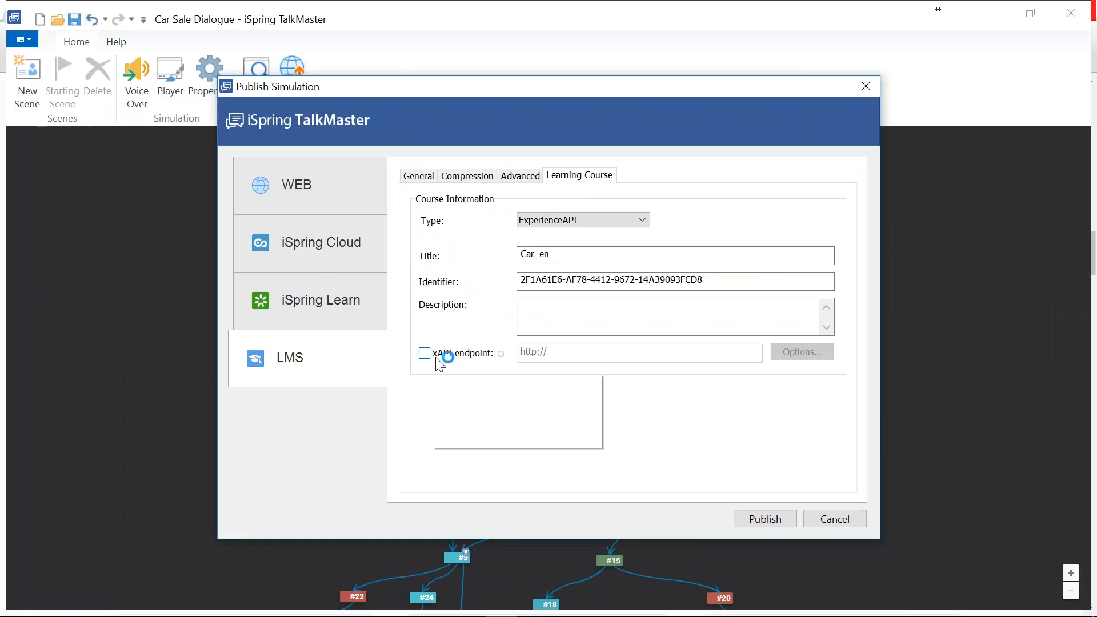
left_click(642, 222)
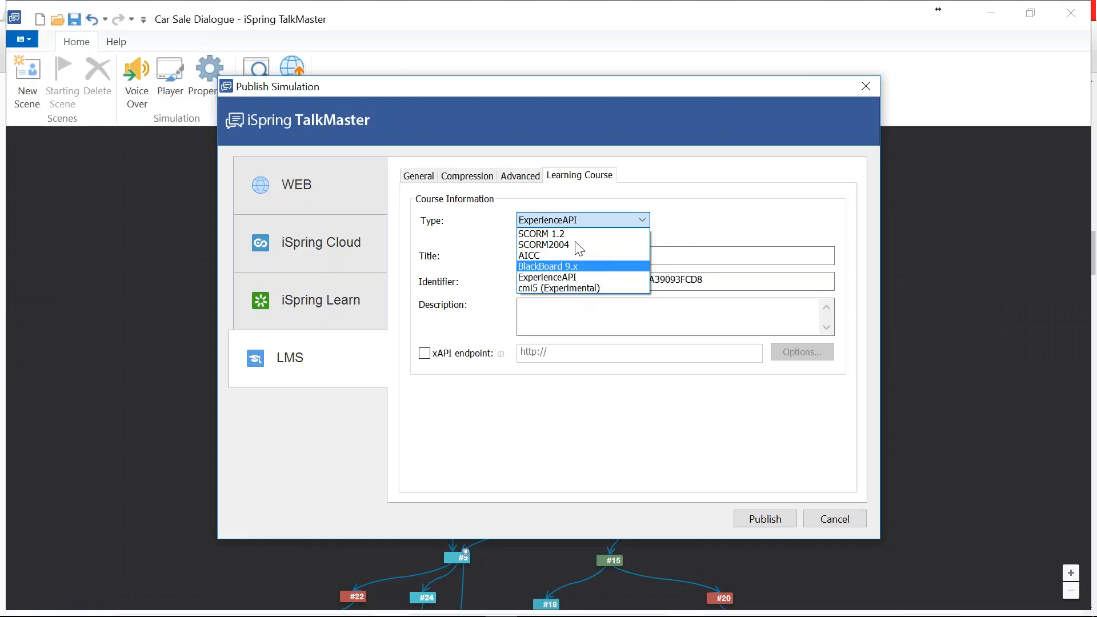
left_click(561, 287)
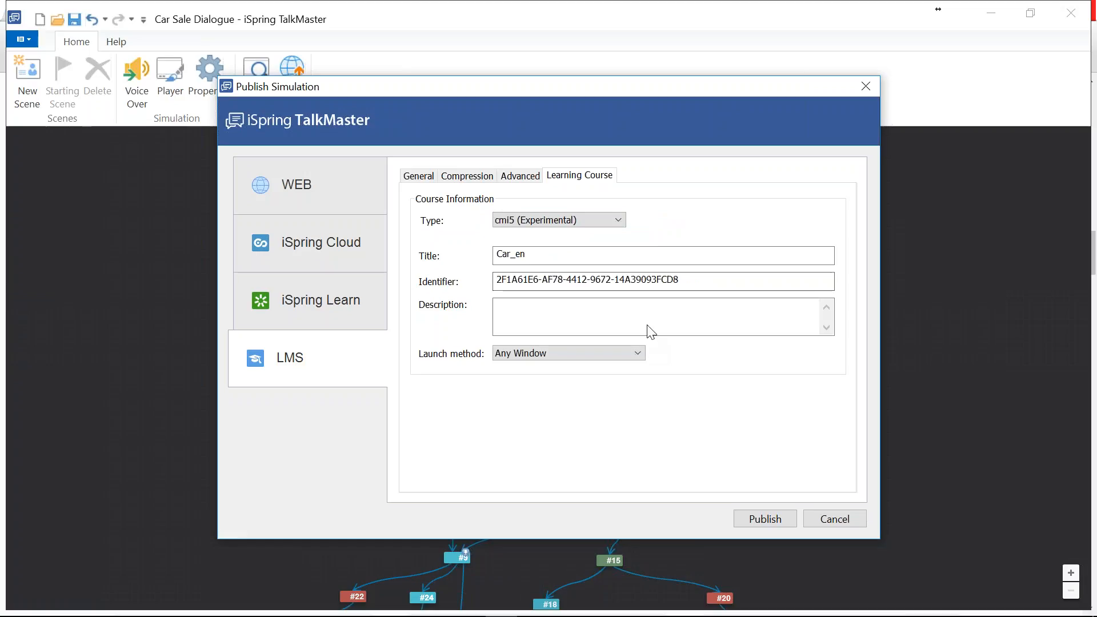
left_click(832, 520)
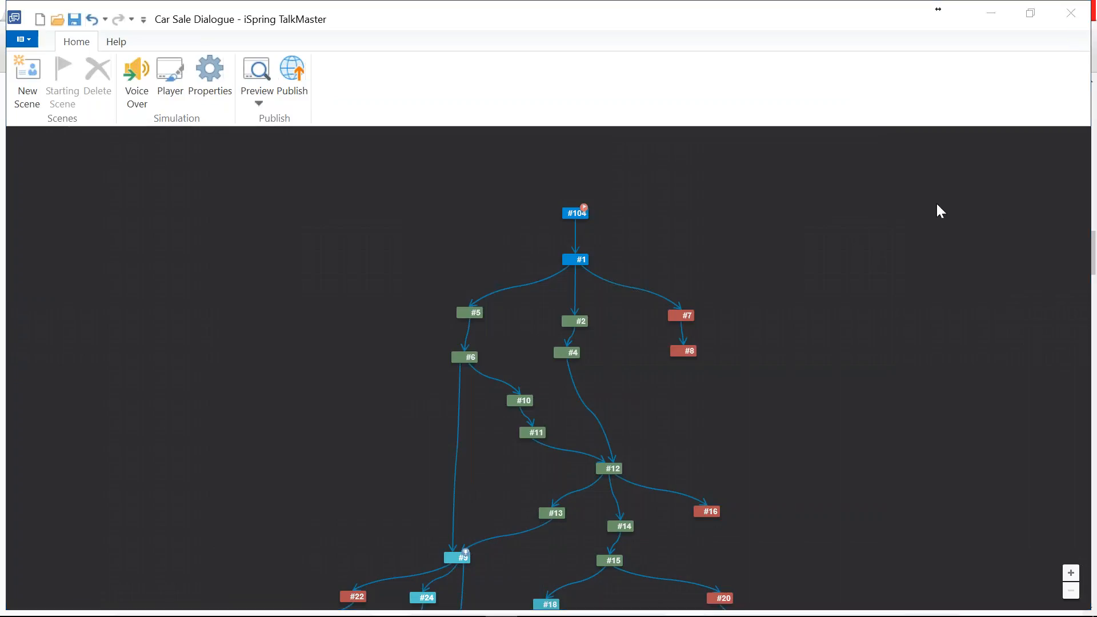
Review the simulation's slide size, restart and graded evaluation properties, and cancel without changes
left_click(350, 250)
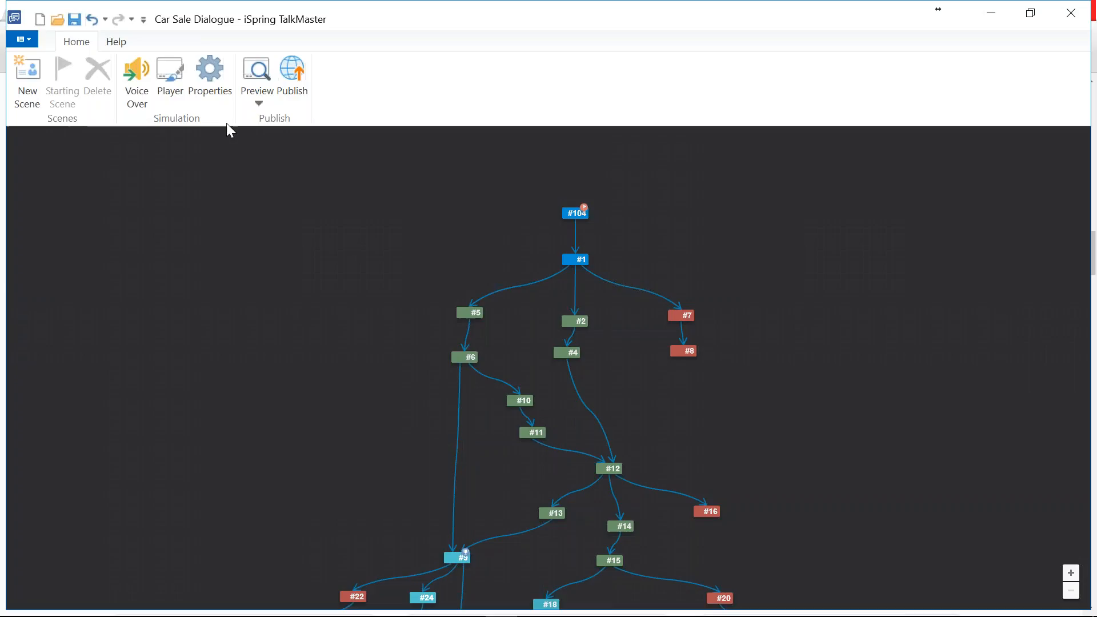
left_click(209, 80)
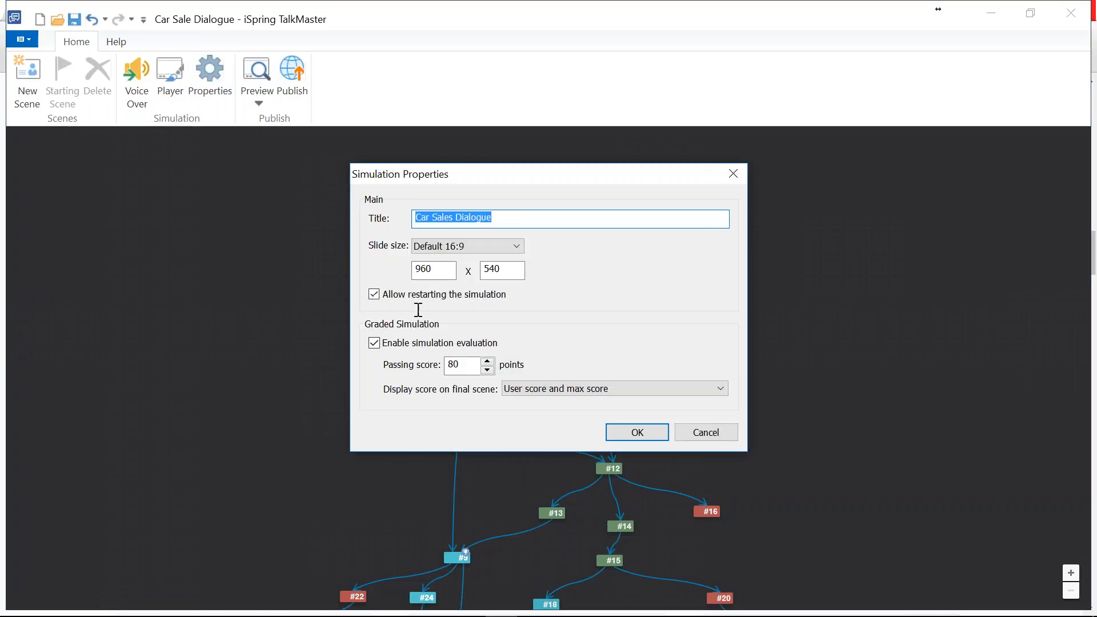
left_click(706, 432)
Open scene #104 and review its scene properties, character and background images, and message content
double_click(578, 212)
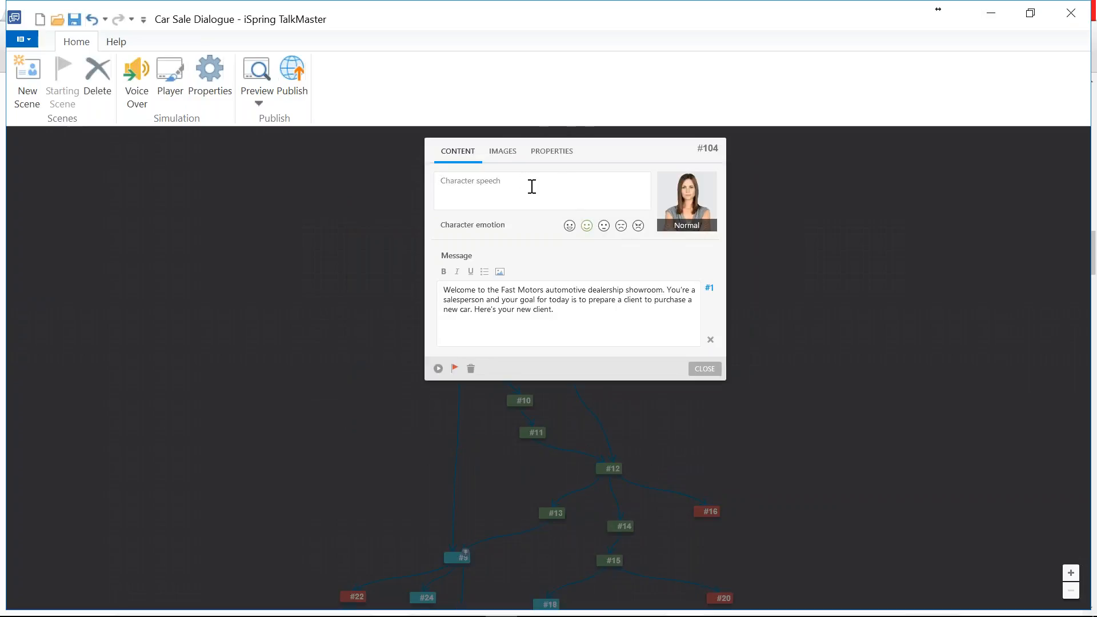
left_click(550, 152)
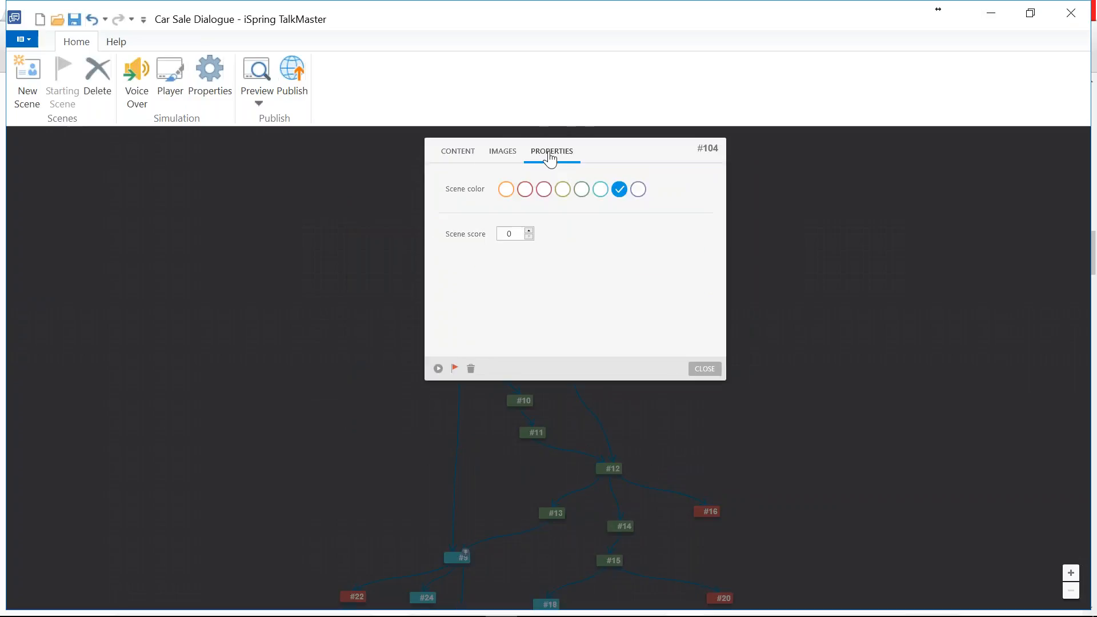
left_click(514, 154)
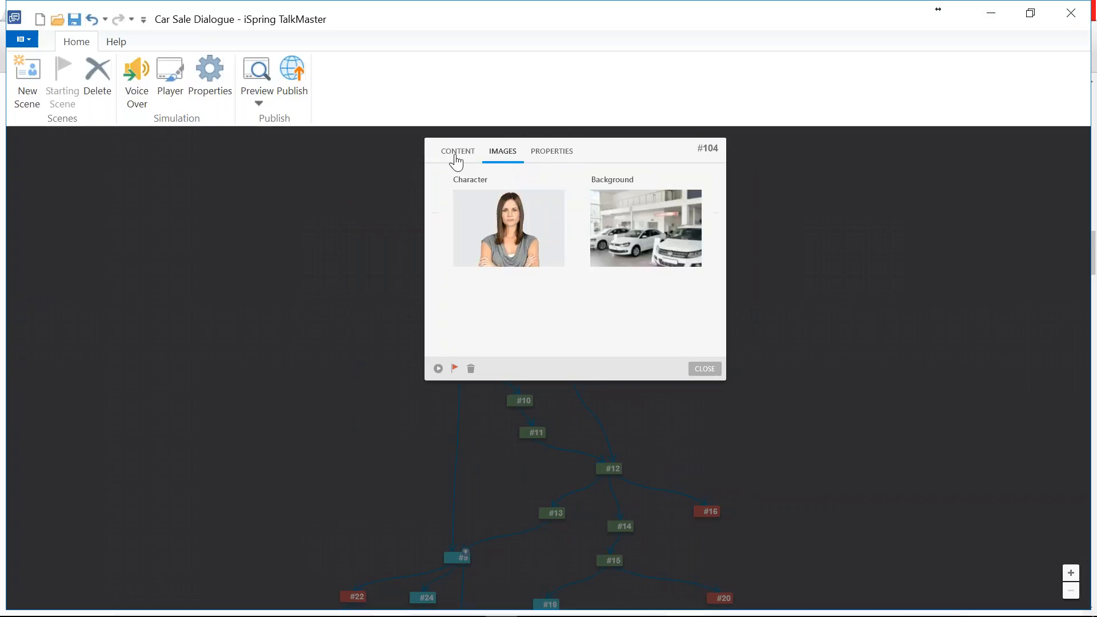
left_click(457, 156)
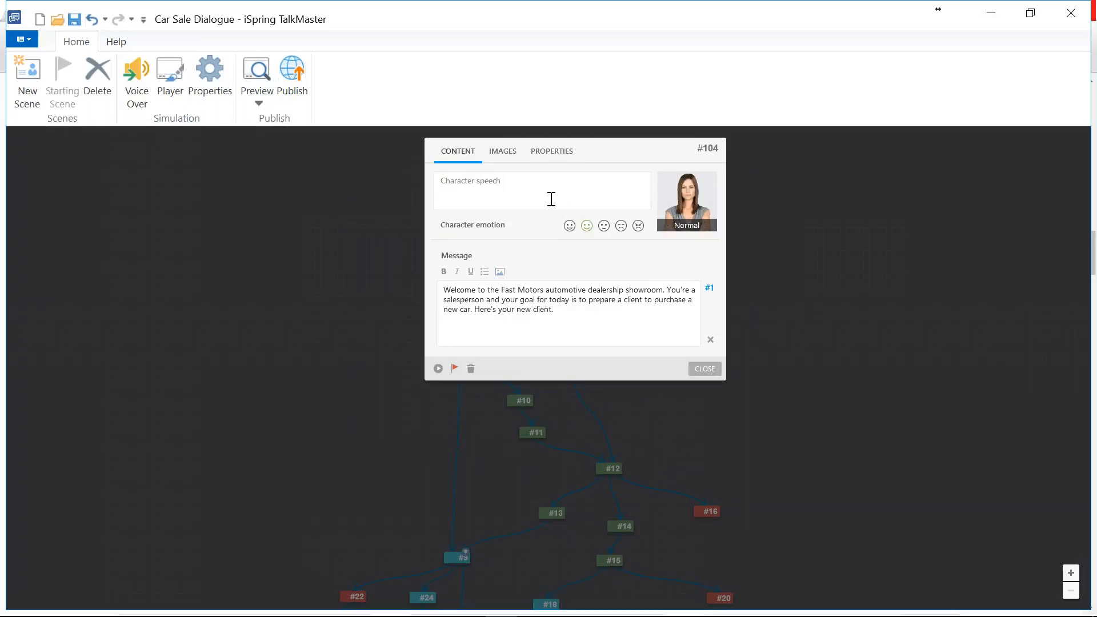
left_click(693, 369)
double_click(575, 213)
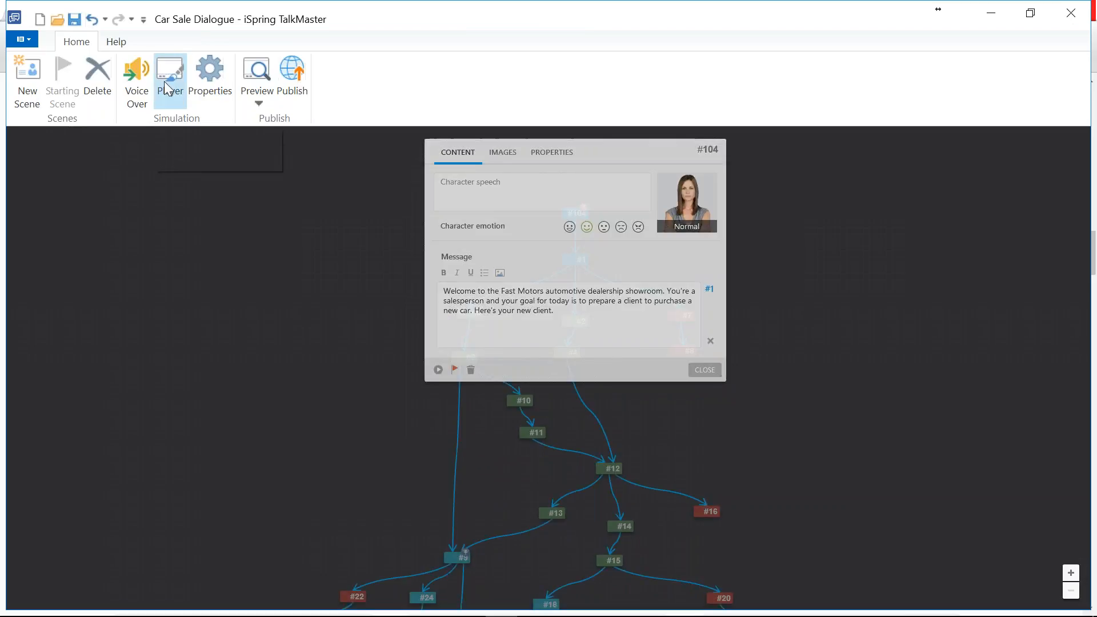
Open the simulation's player customization and try hiding and showing the emotion meter
left_click(171, 100)
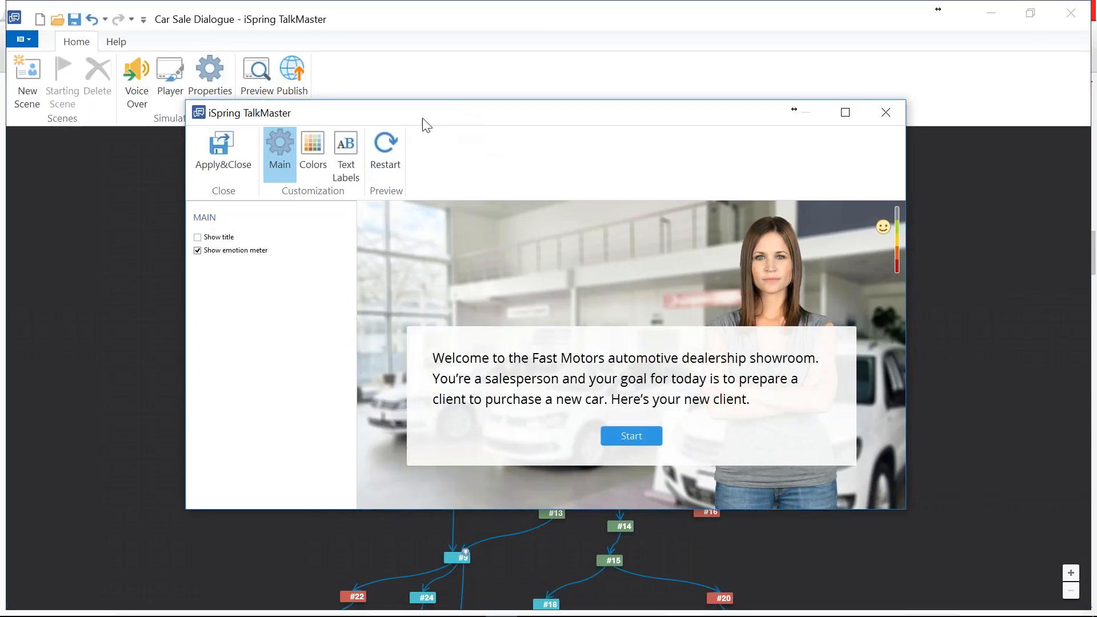
left_click_drag(421, 120, 339, 126)
left_click(804, 121)
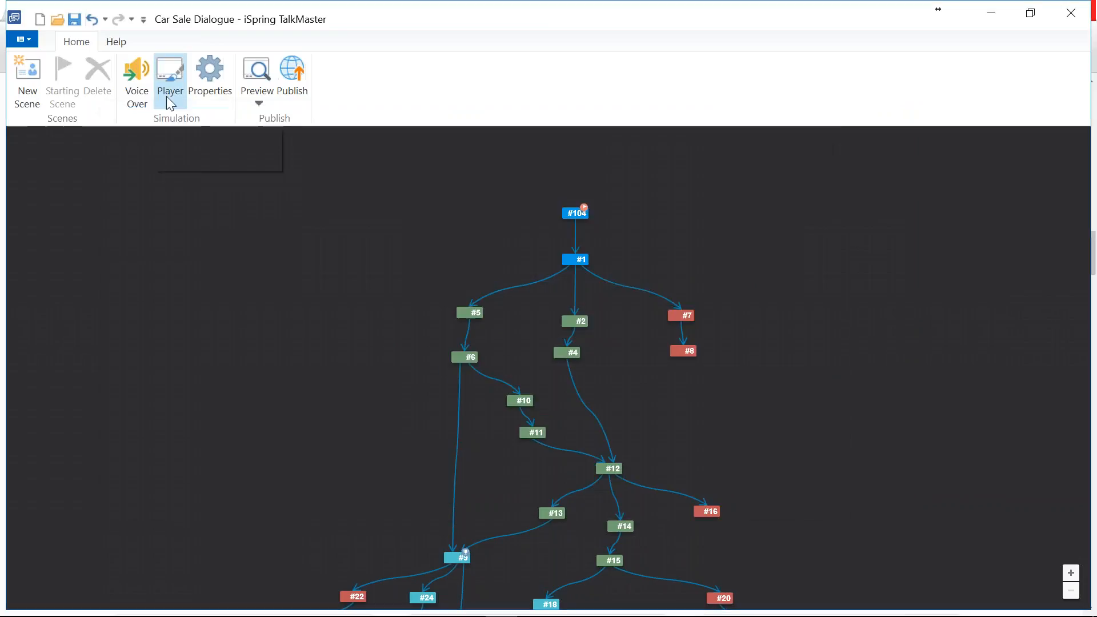
left_click(175, 101)
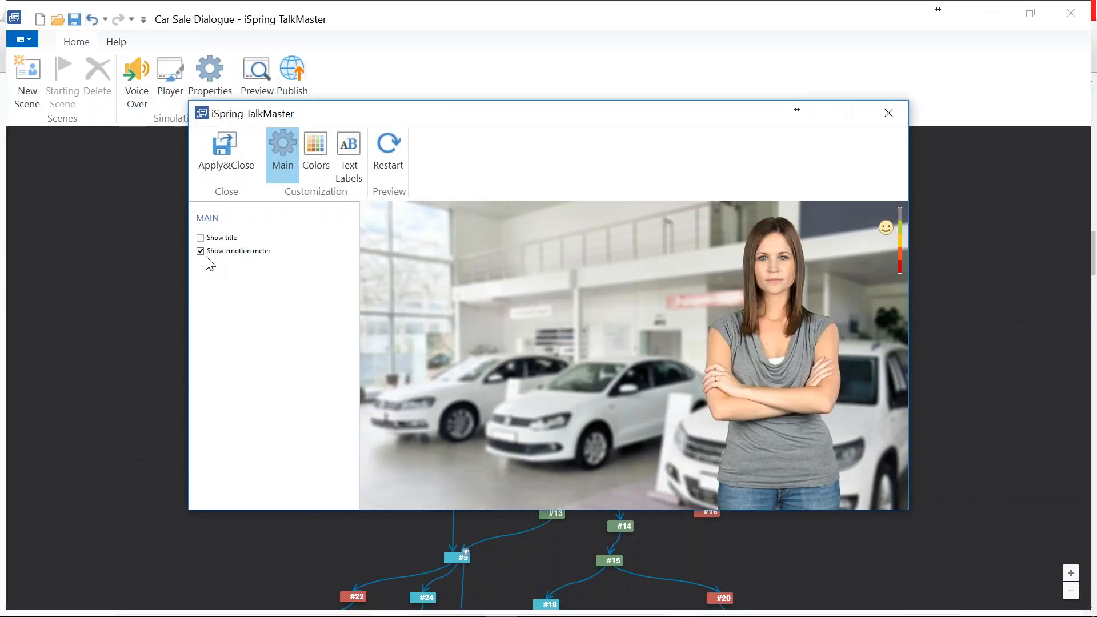
left_click(200, 251)
left_click(200, 251)
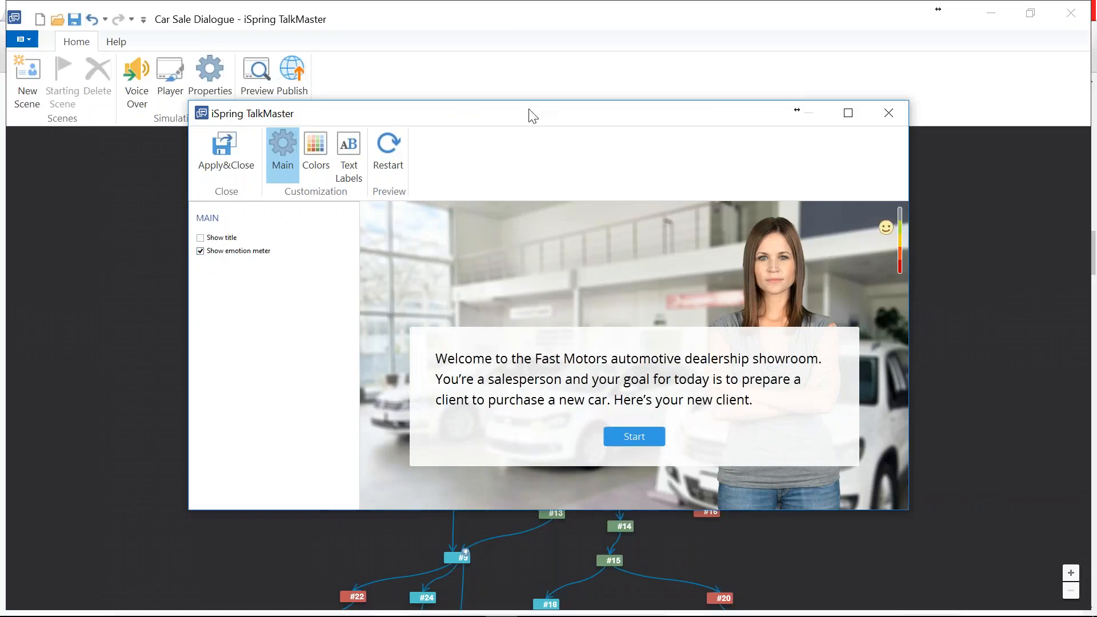
Move the player customization window aside and toggle the emotion meter repeatedly, ending with it hidden in the preview
left_click_drag(518, 117, 374, 105)
left_click(57, 239)
left_click(56, 240)
left_click(56, 239)
left_click(56, 239)
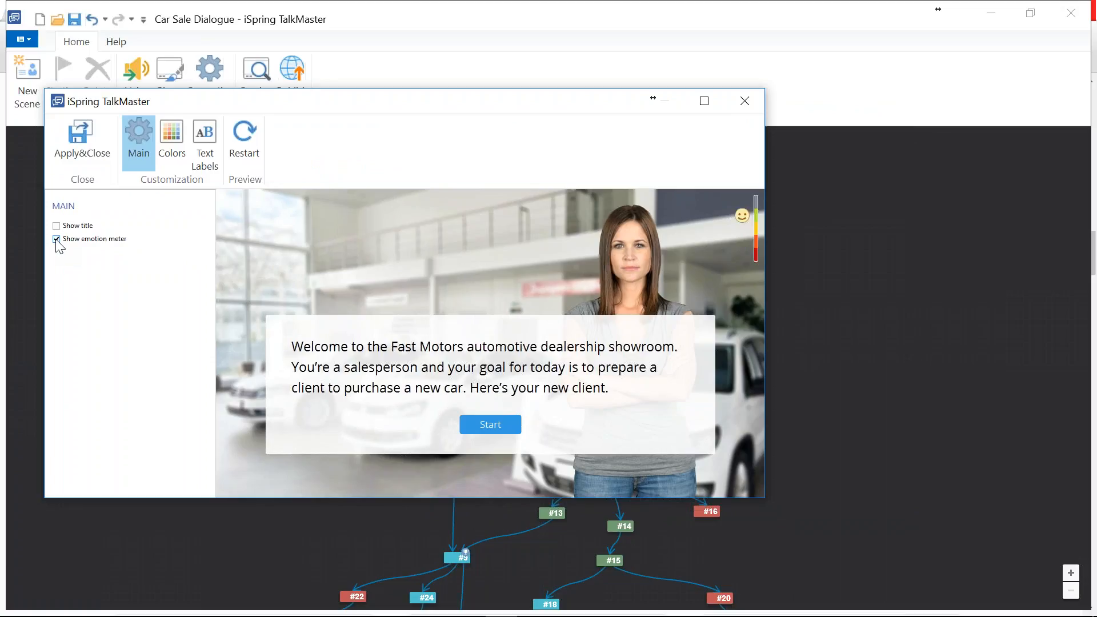
left_click(57, 239)
left_click(57, 239)
left_click(57, 239)
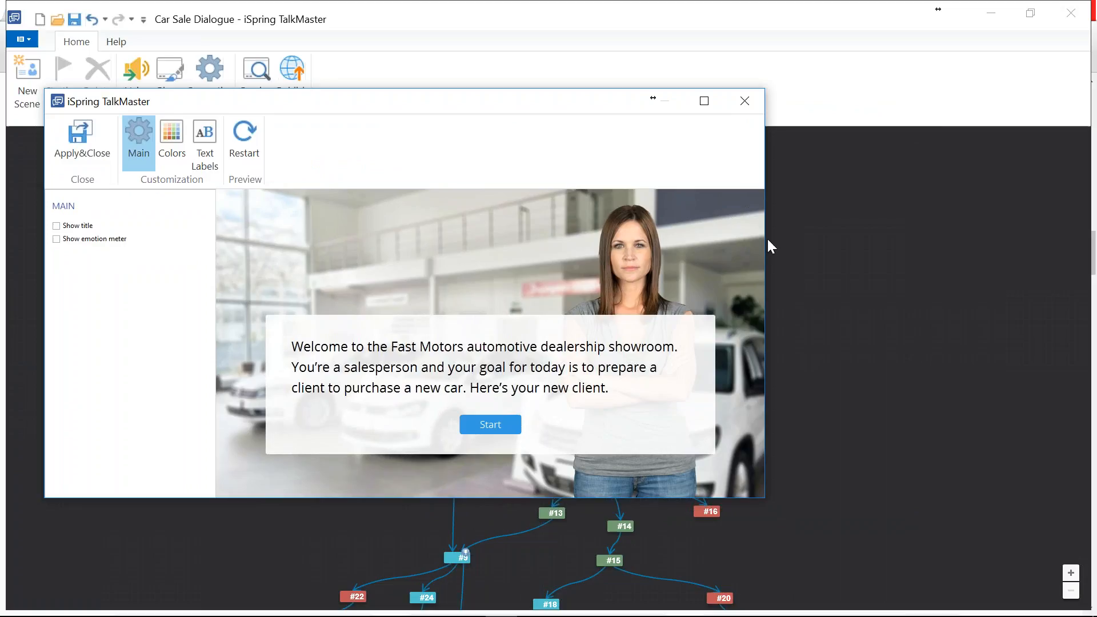
Show the emotion meter again and close the player customization without applying changes
left_click(978, 223)
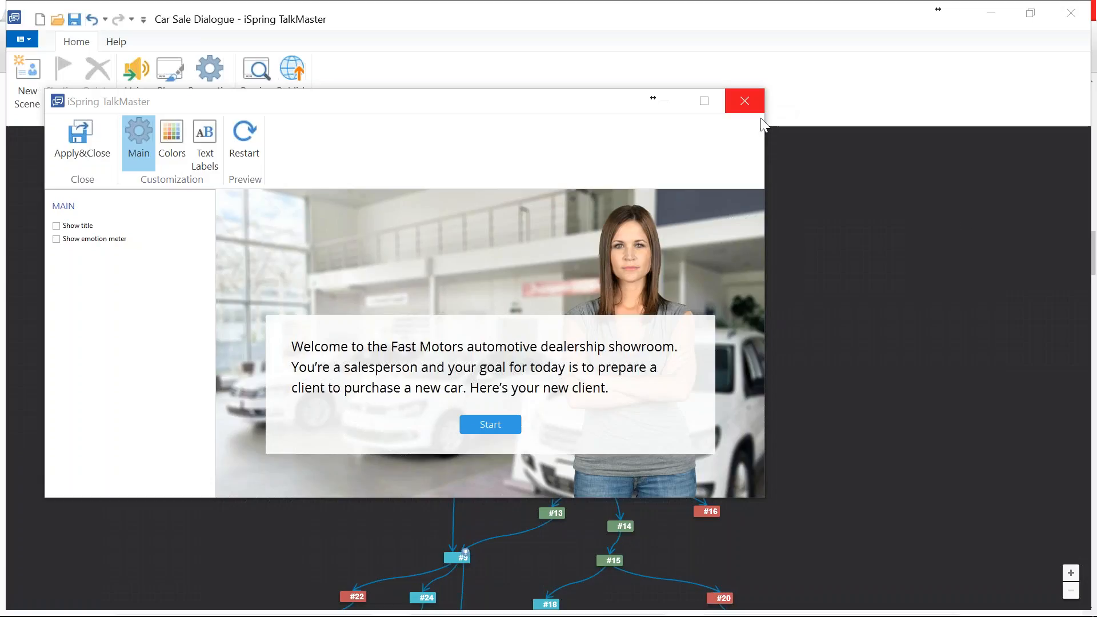
left_click(56, 239)
left_click(951, 218)
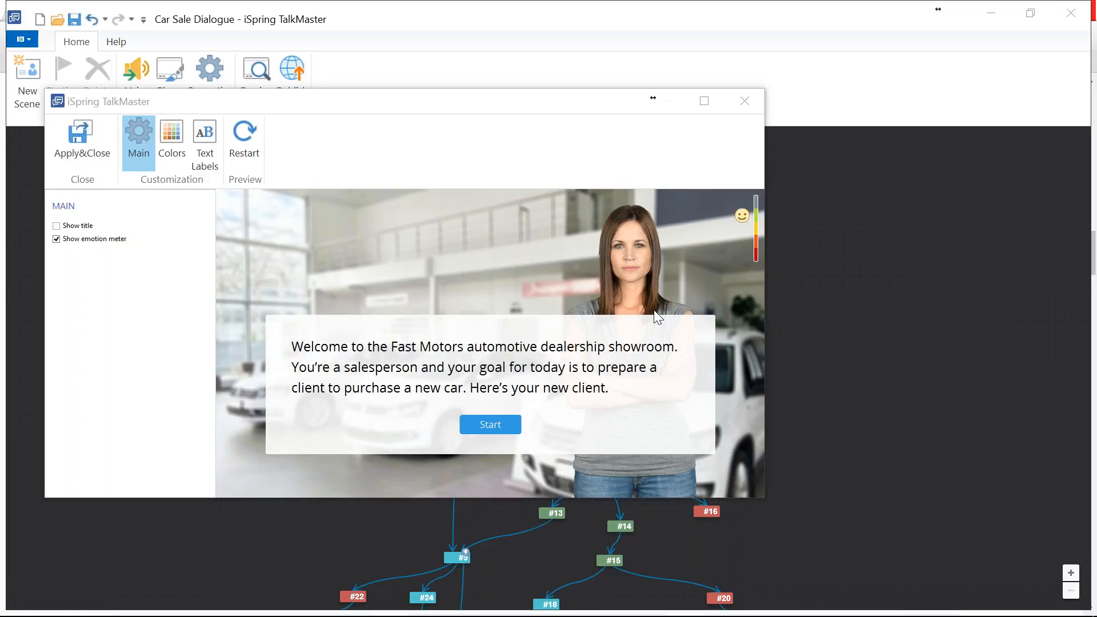
left_click(147, 309)
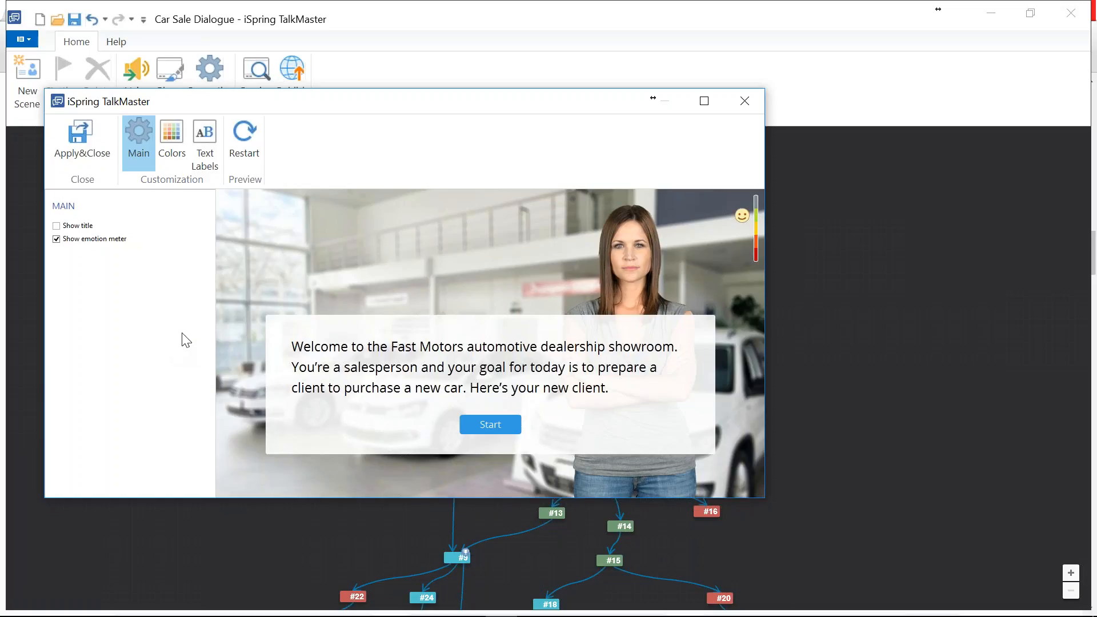
left_click(744, 109)
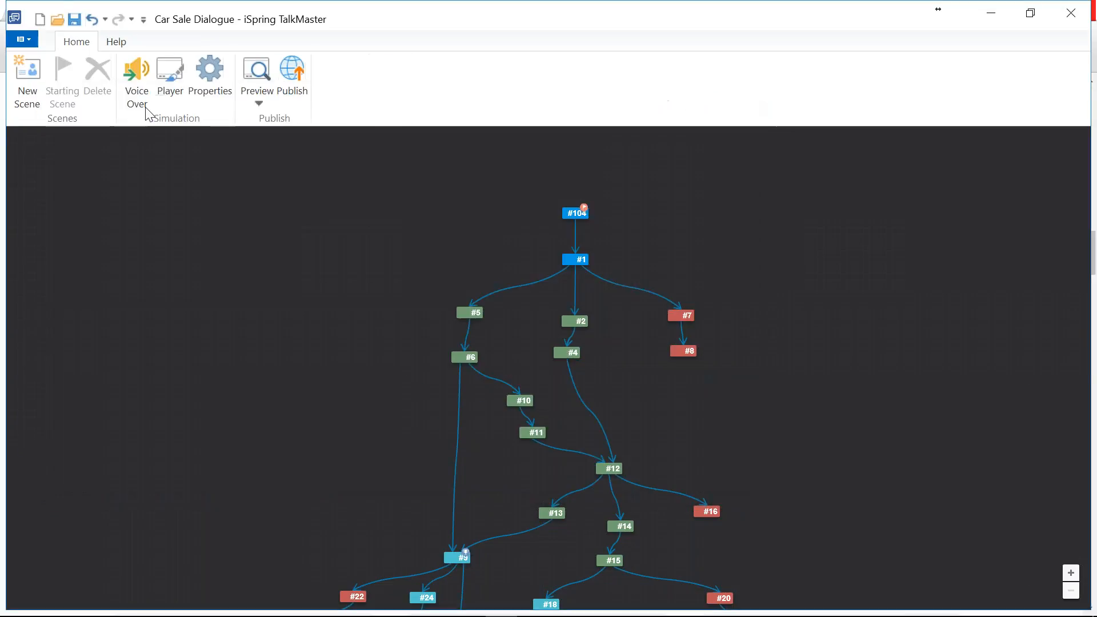
Review the voice-over list, open and cancel the audio import for Scene #1's first reply, and leave voice-over mode
left_click(143, 107)
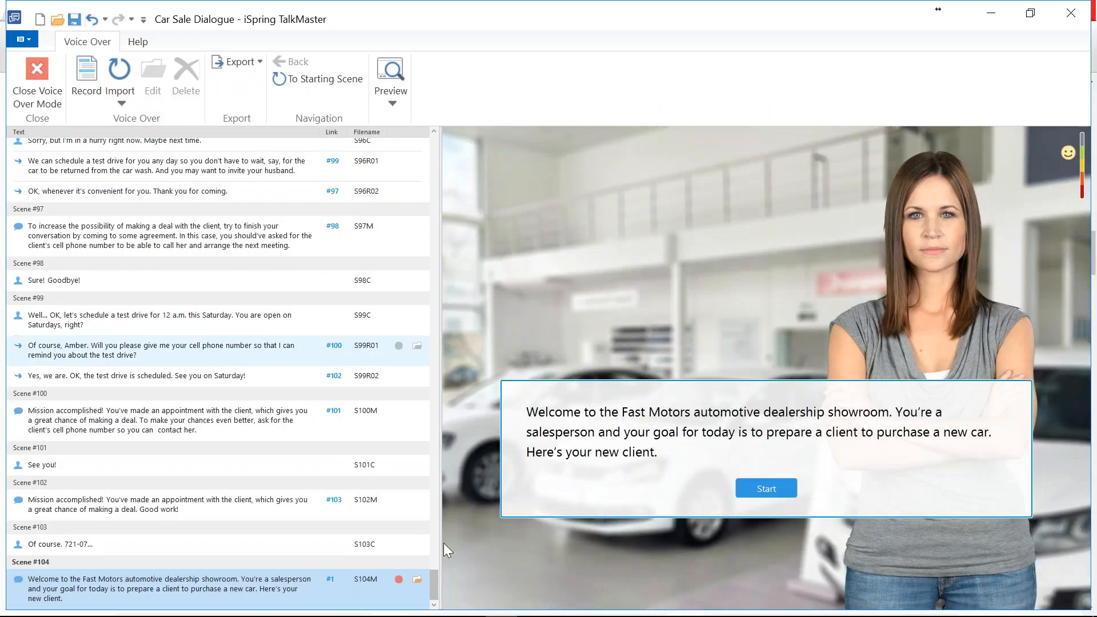
left_click_drag(435, 578, 446, 143)
left_click(417, 164)
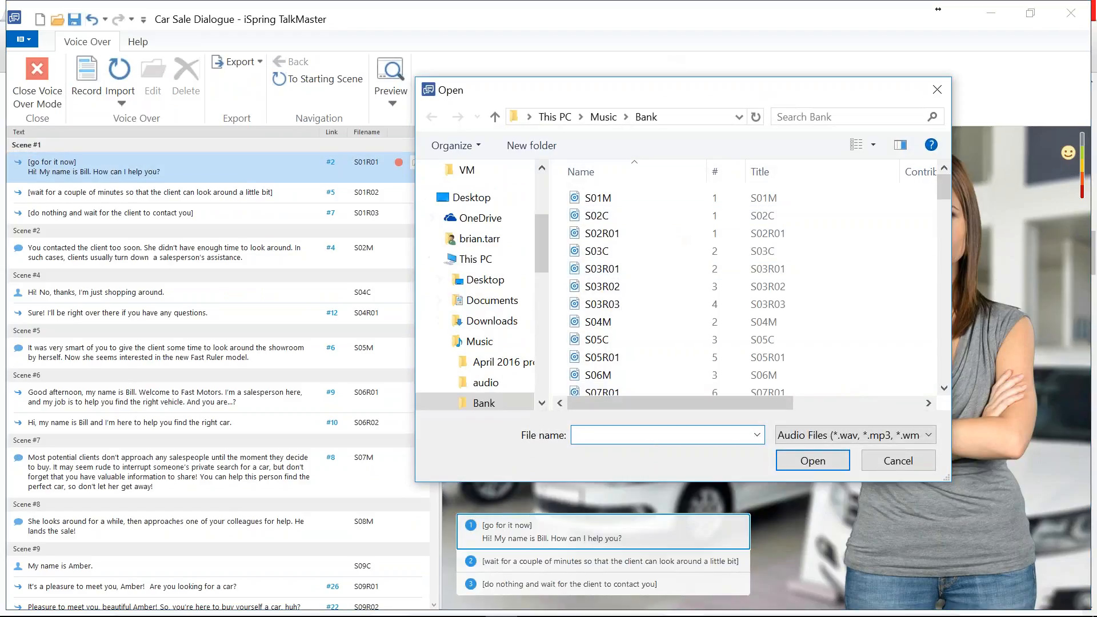
left_click_drag(891, 89, 658, 103)
left_click(698, 106)
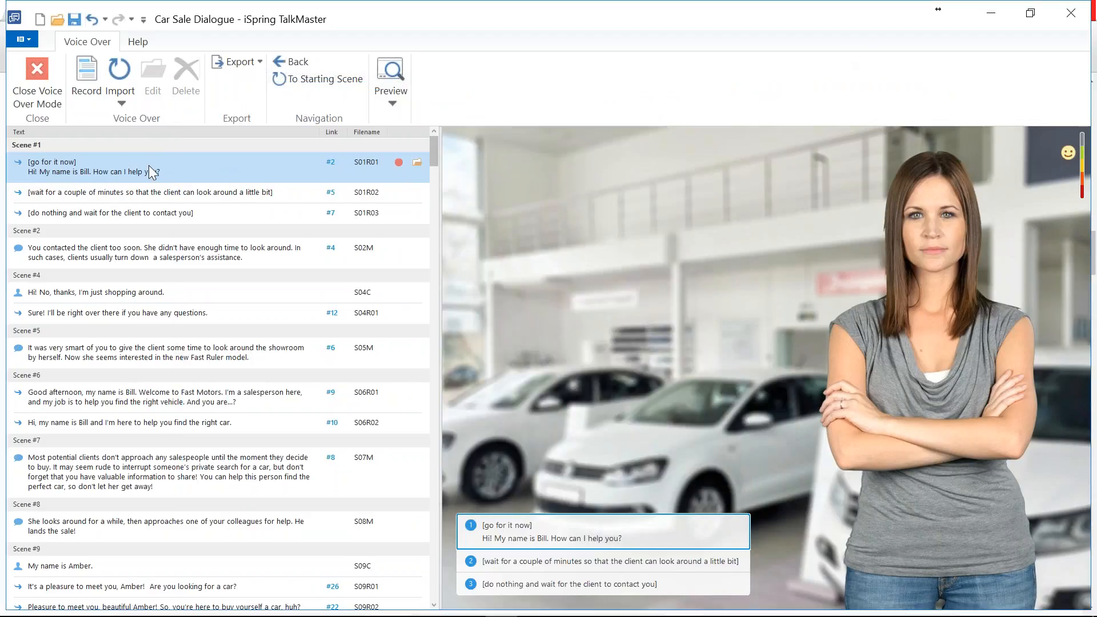
left_click(38, 86)
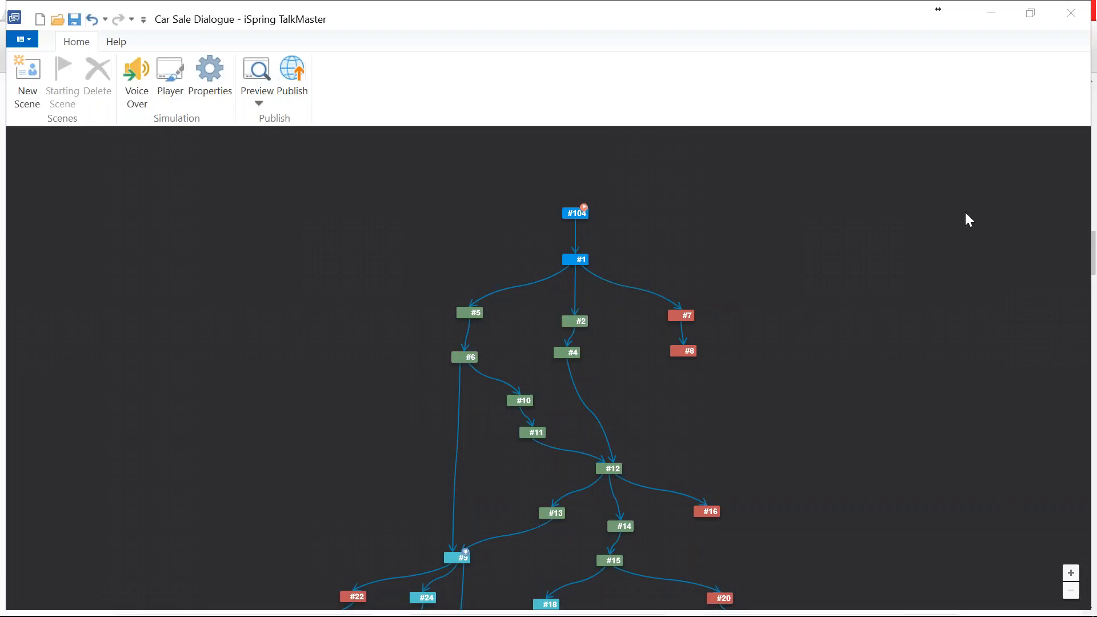
Review the simulation properties without applying changes and examine the connections between scenes in the scene map
left_click(209, 71)
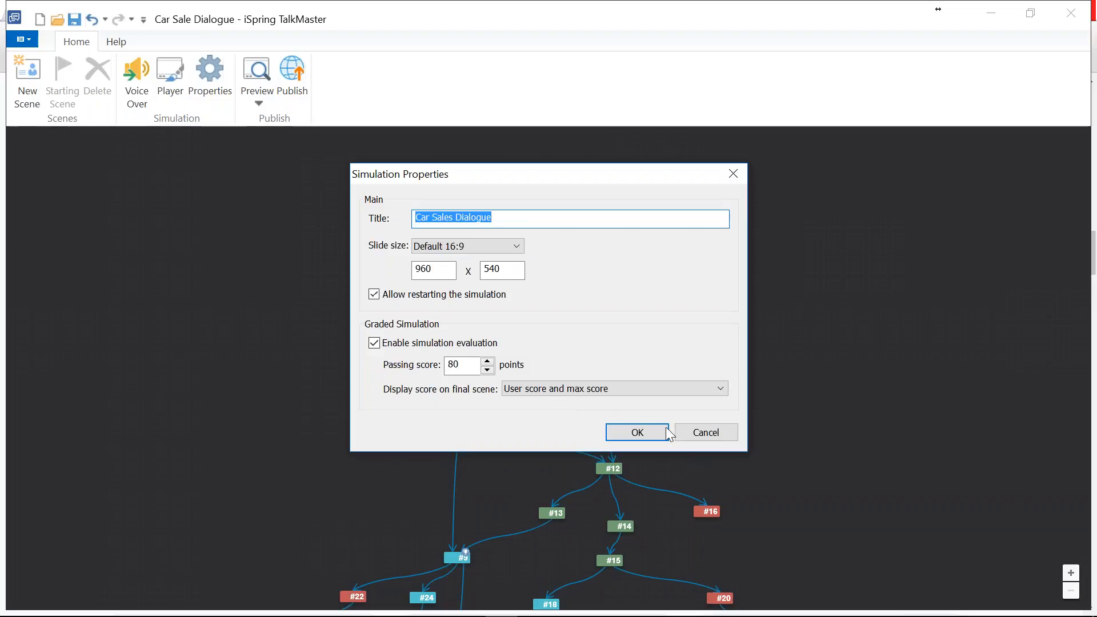
left_click(704, 433)
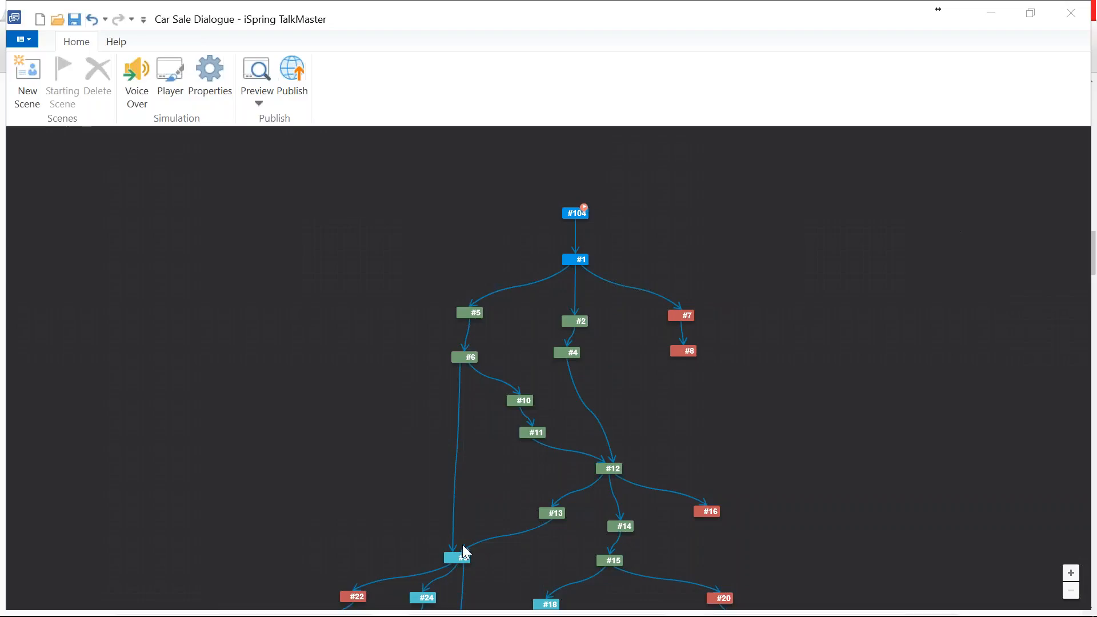
mouse_move(463, 553)
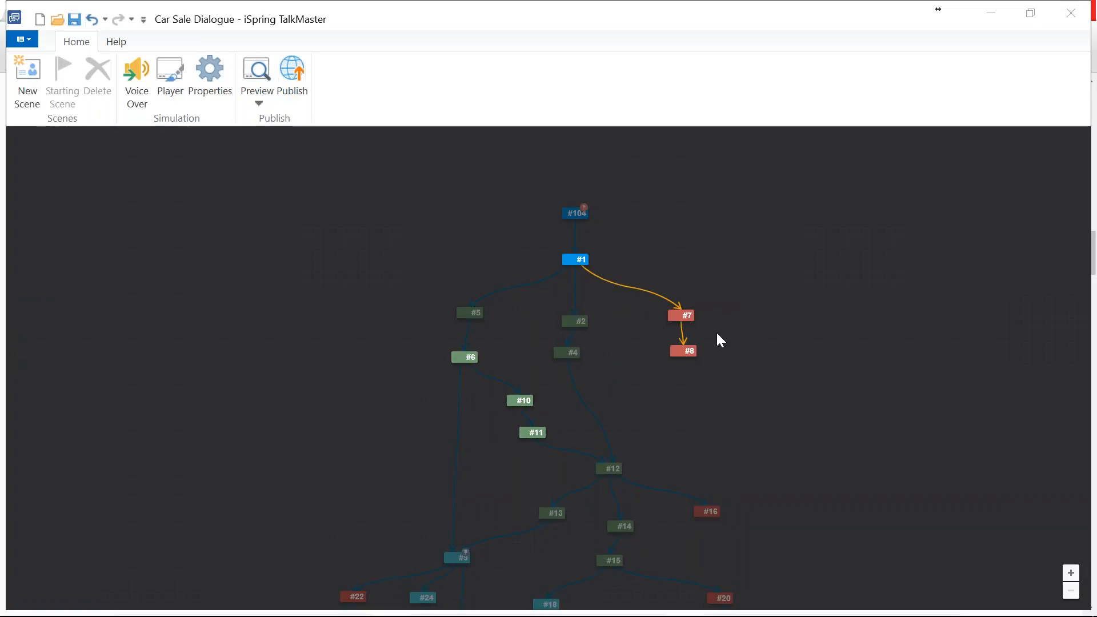
left_click_drag(766, 419, 623, 404)
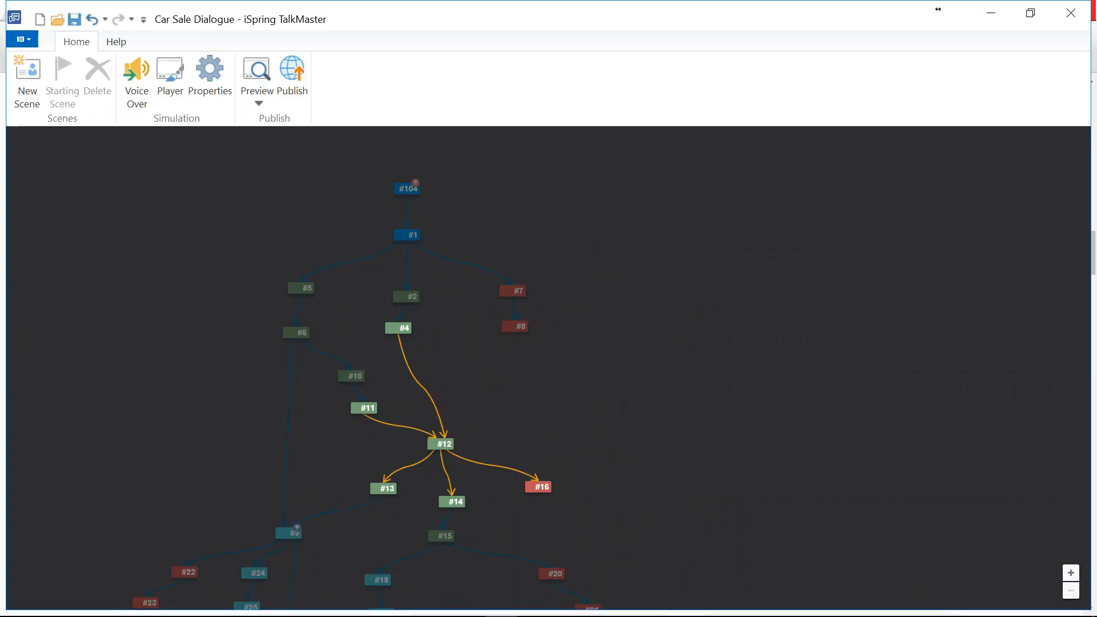
Switch to the Space Shuttle Program presentation in PowerPoint and add a blank slide after slide 1
mouse_move(334, 614)
left_click(312, 614)
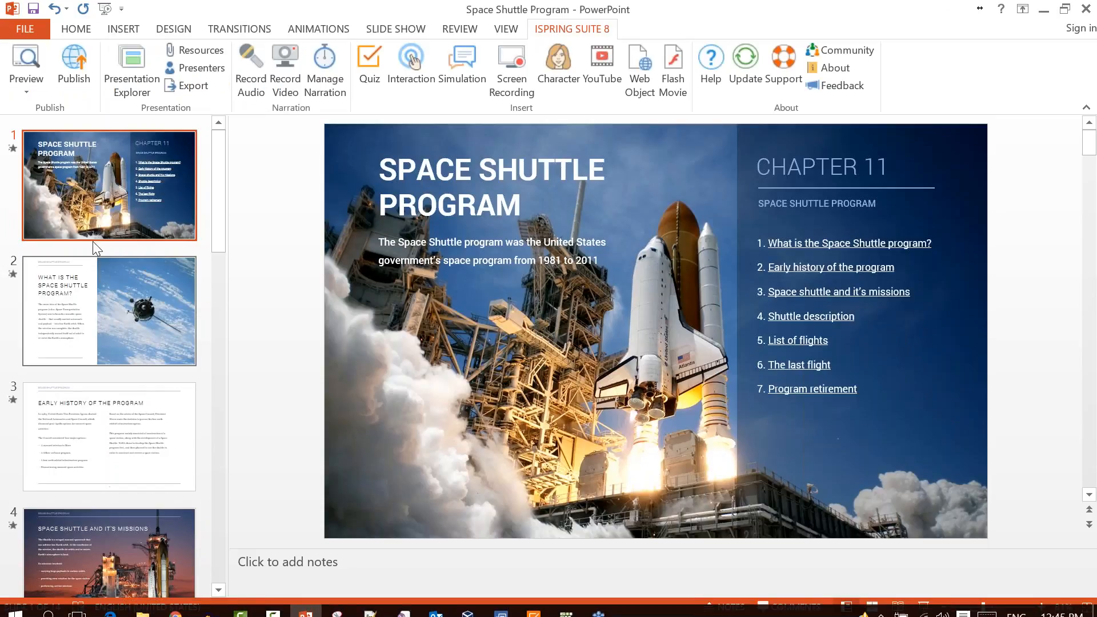
right_click(99, 249)
left_click(150, 307)
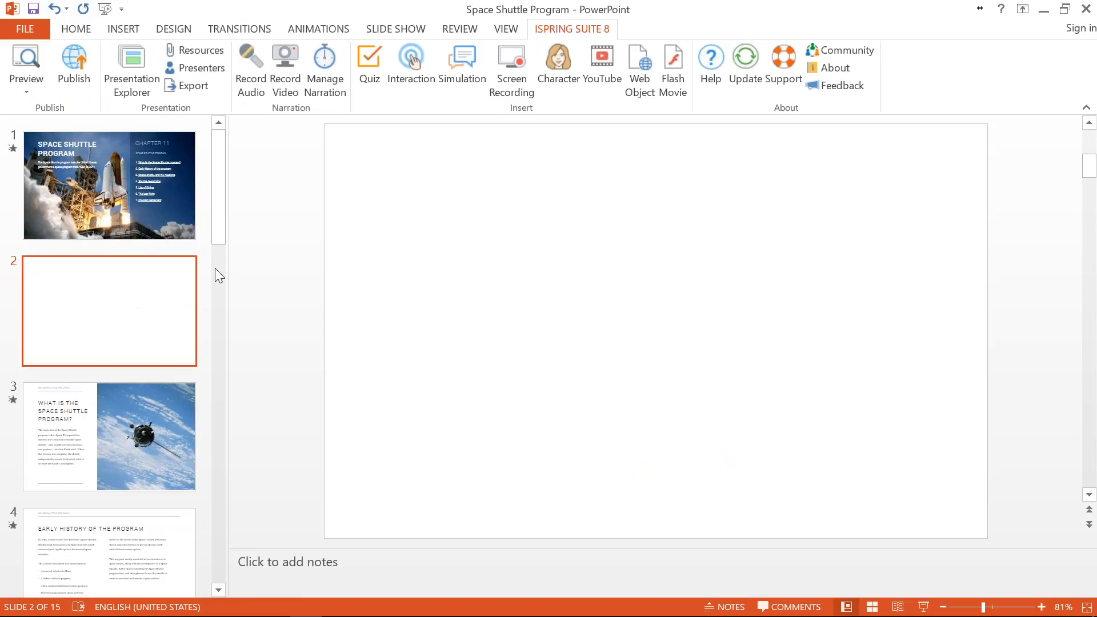
Start inserting a simulation on the new slide 2 and try to open the recent Car Sale Dialogue simulation
left_click(464, 80)
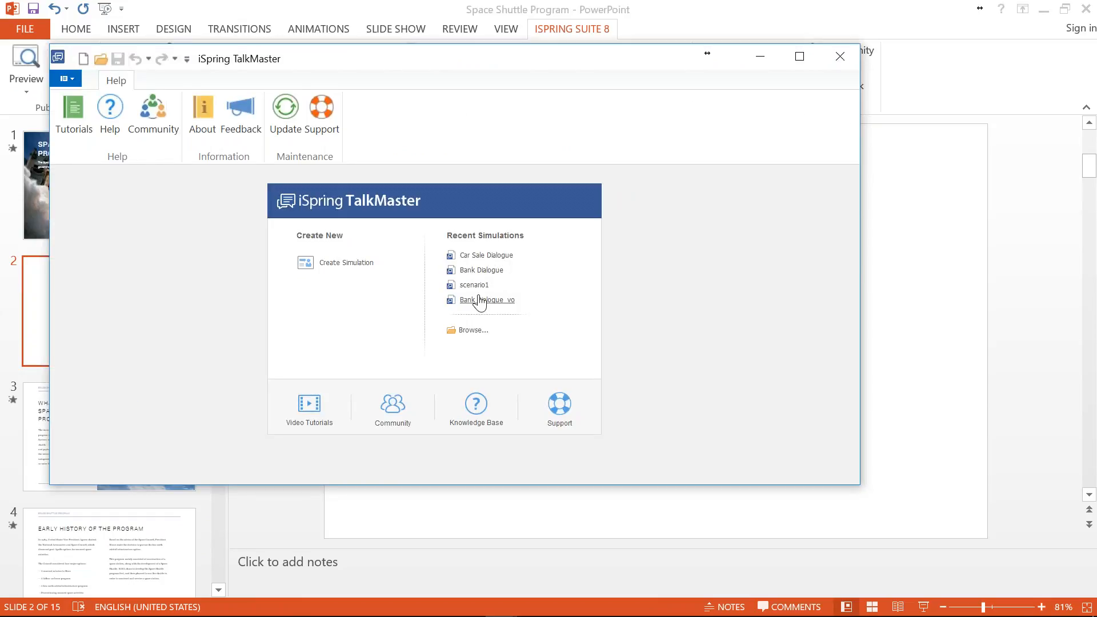
left_click(486, 256)
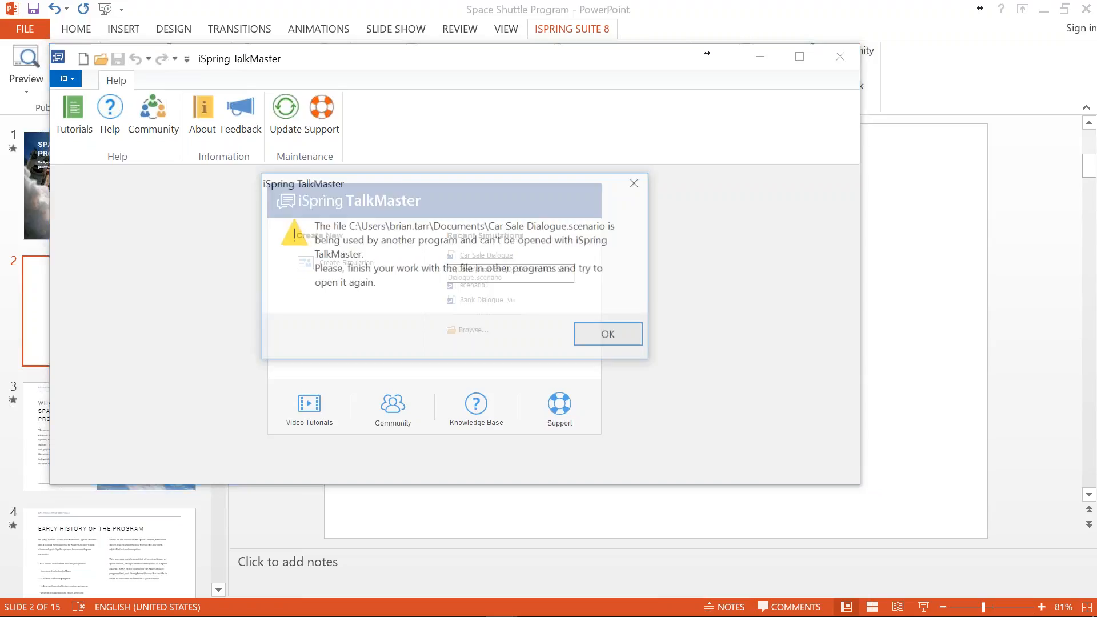
left_click(626, 338)
Open the recent Bank Dialogue simulation, save it into the course, and switch back to PowerPoint
left_click(479, 271)
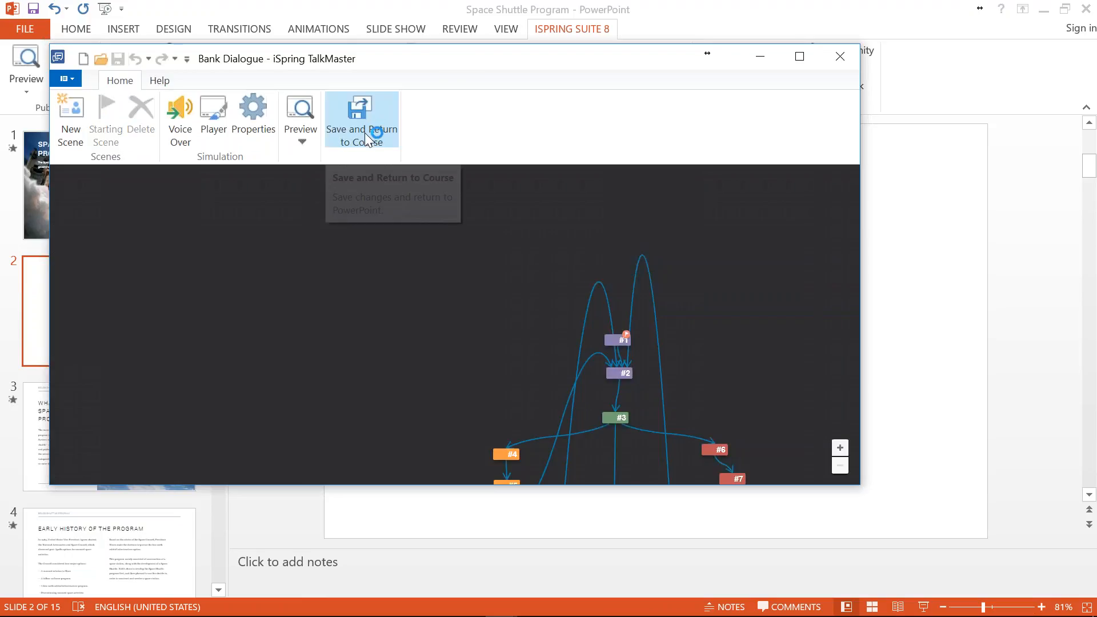
left_click(361, 133)
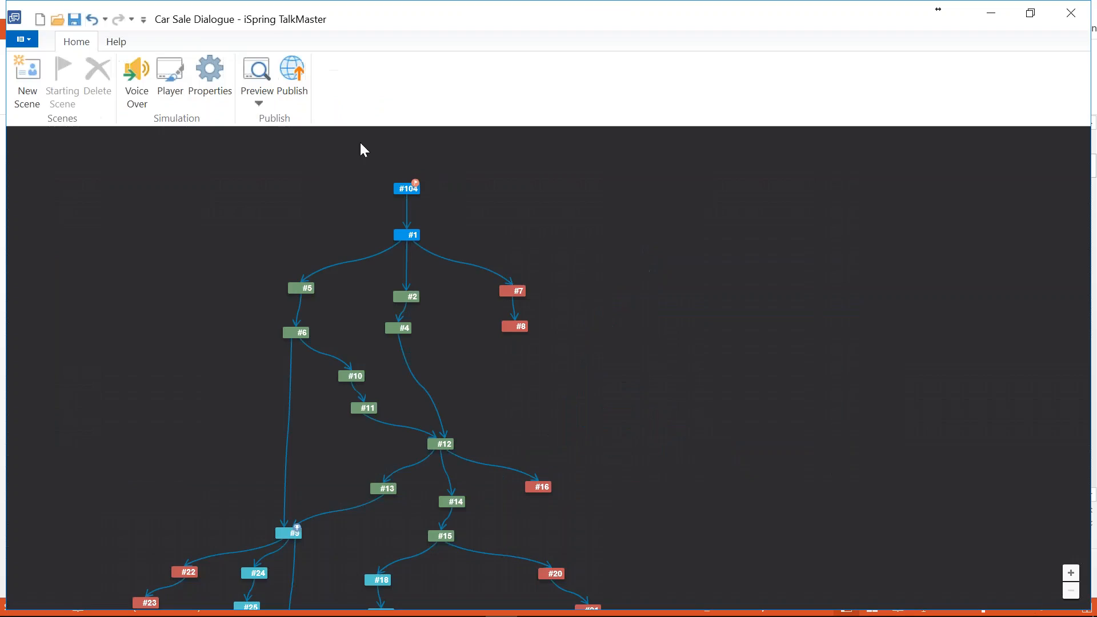
mouse_move(370, 616)
left_click(307, 610)
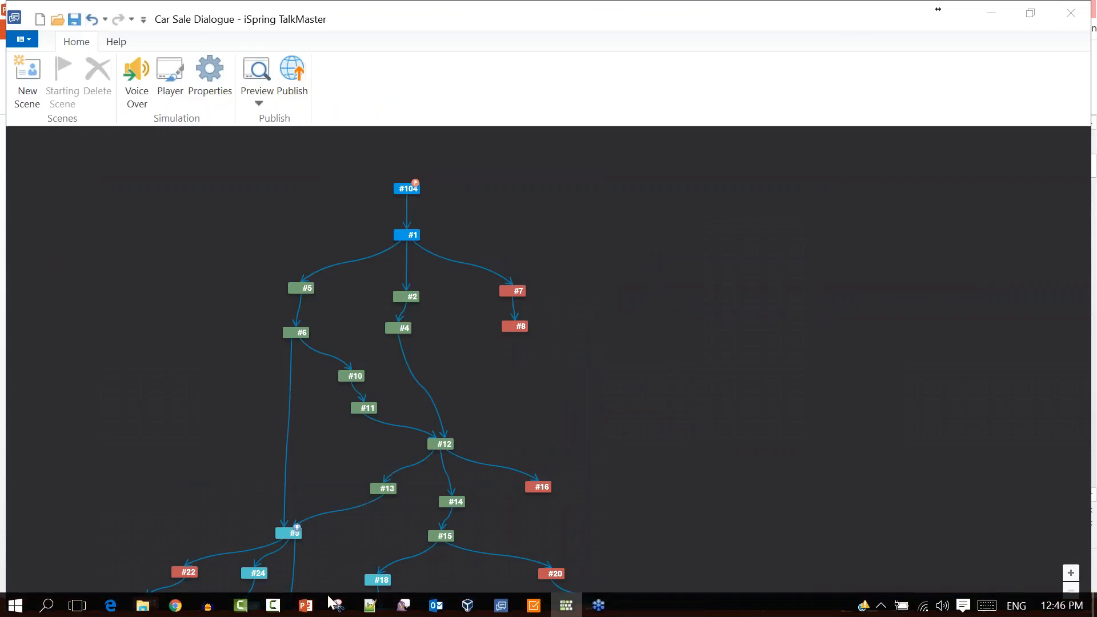
left_click(307, 603)
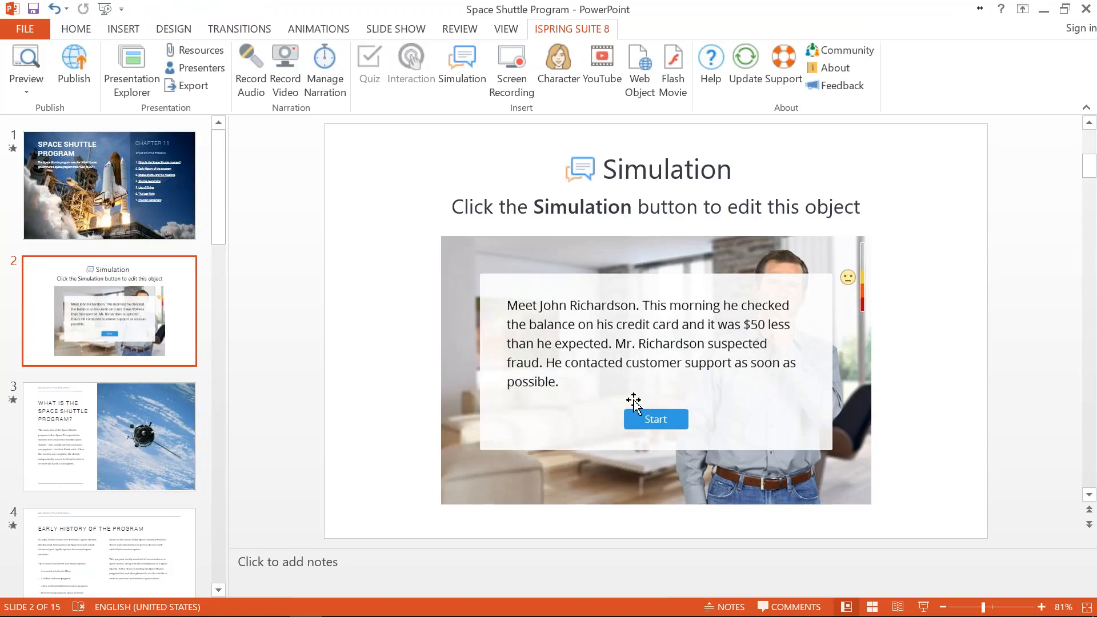
Open Presentation Explorer and set the simulation slide's duration to 01:01.00
left_click(137, 93)
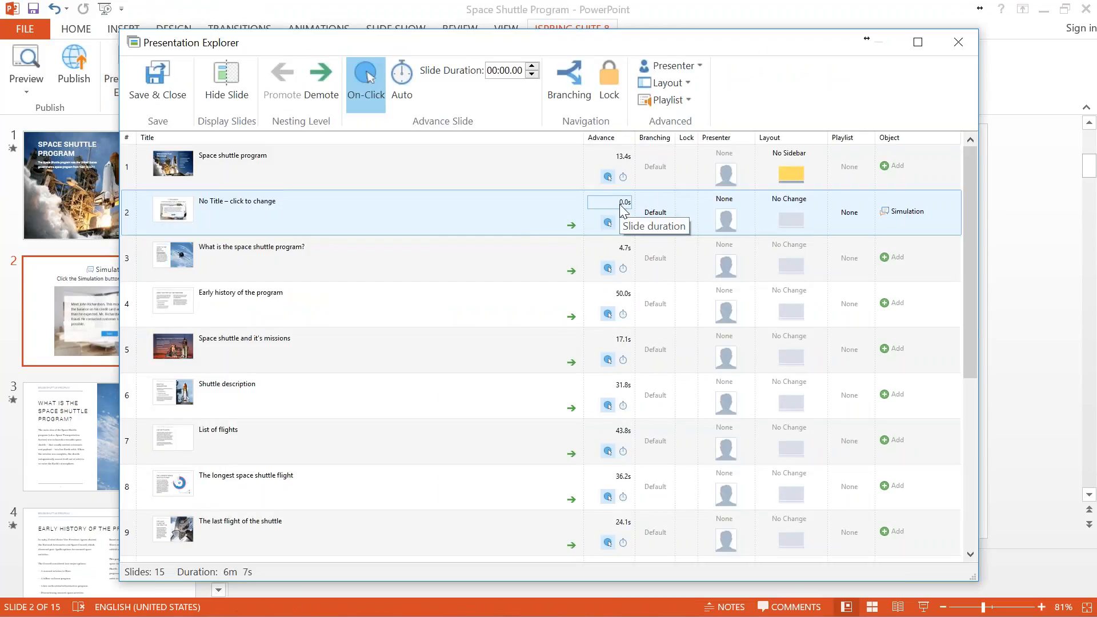
left_click(626, 254)
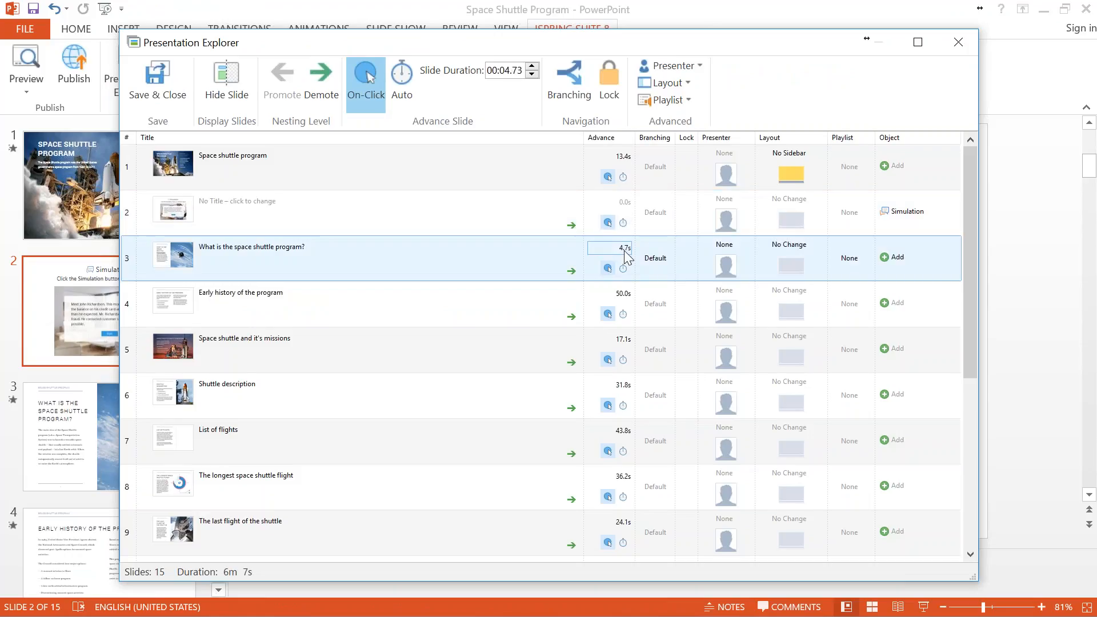
double_click(621, 293)
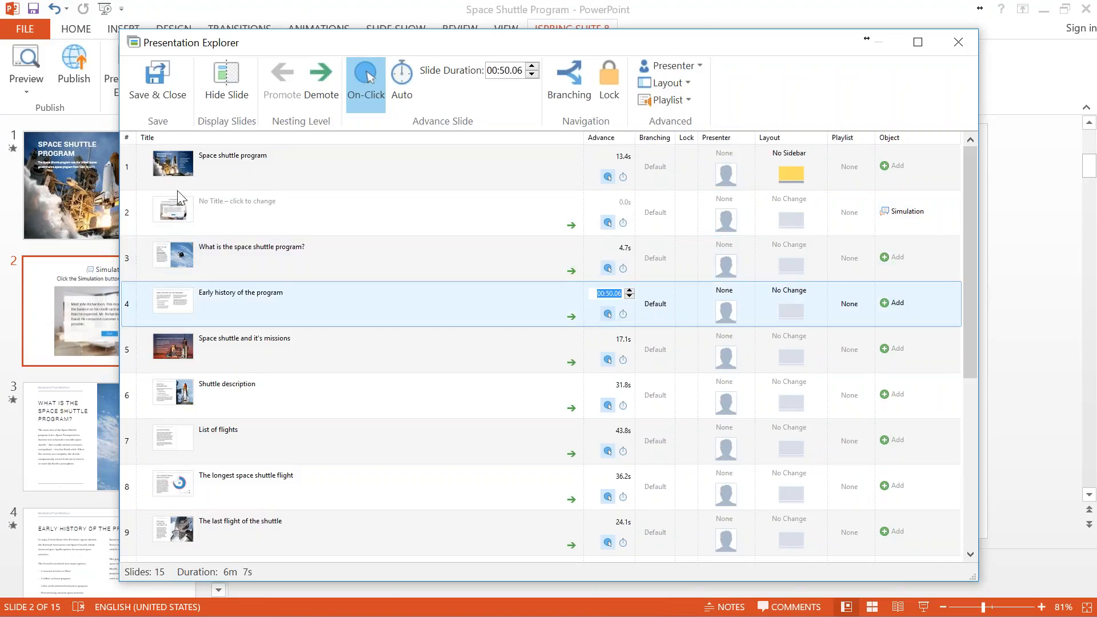
double_click(622, 209)
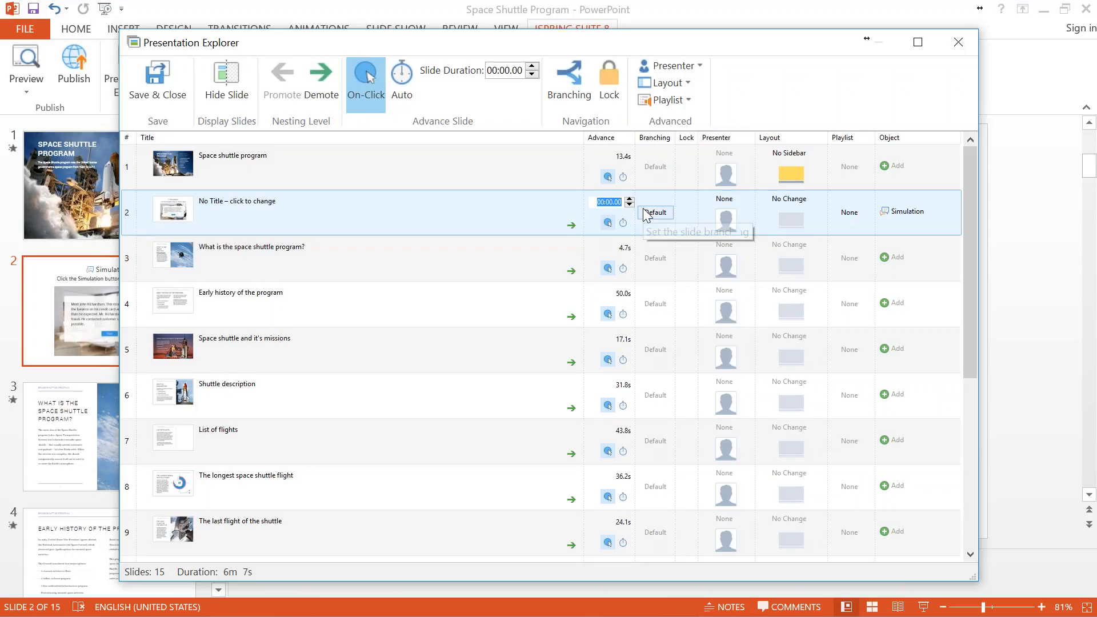
type("1")
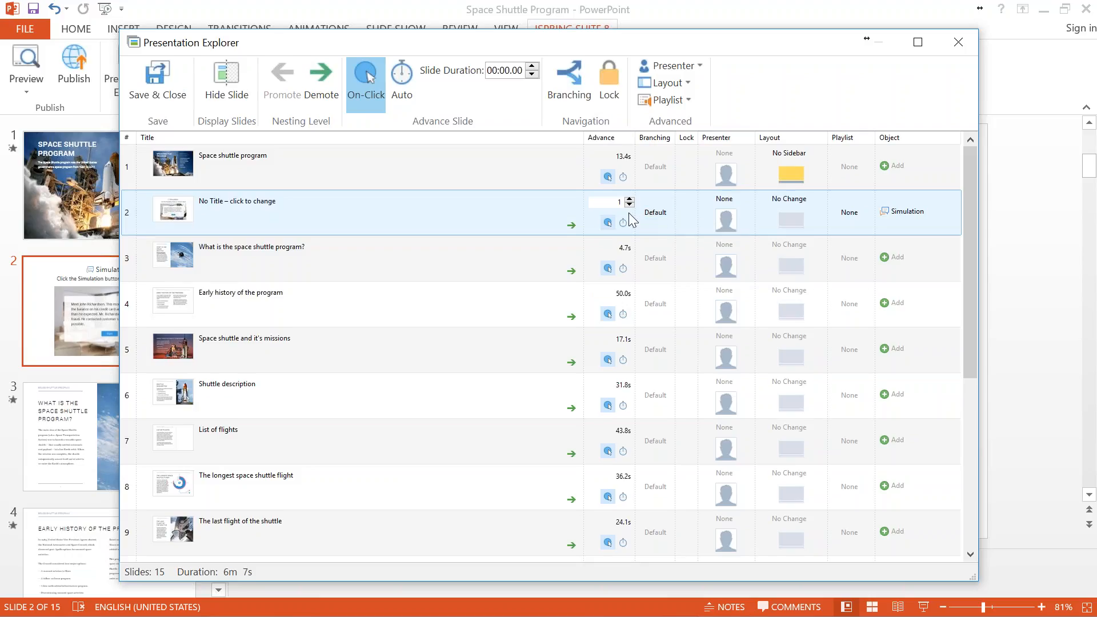
type(":00")
left_click(630, 198)
key("Return")
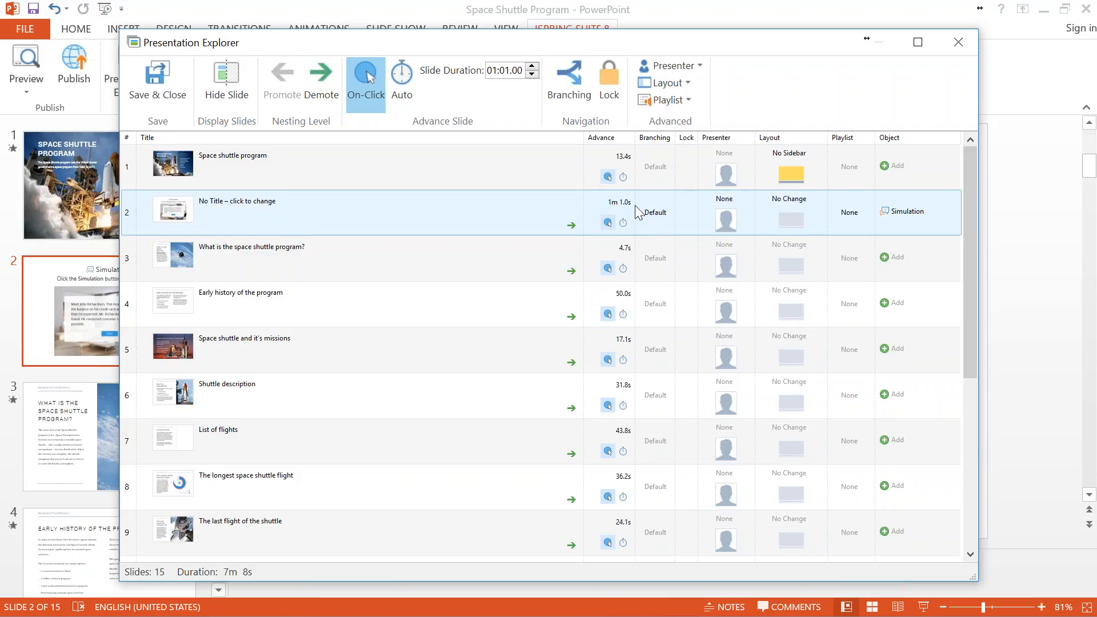
Lock player navigation on the simulation slide and make it advance automatically as well as on click
left_click(687, 215)
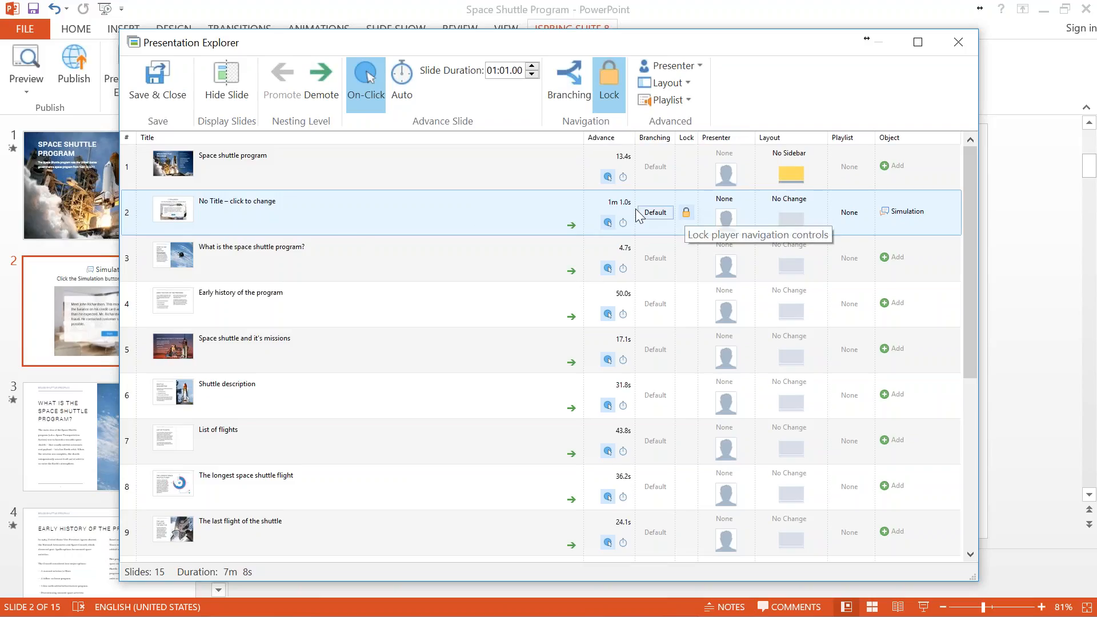
left_click(622, 224)
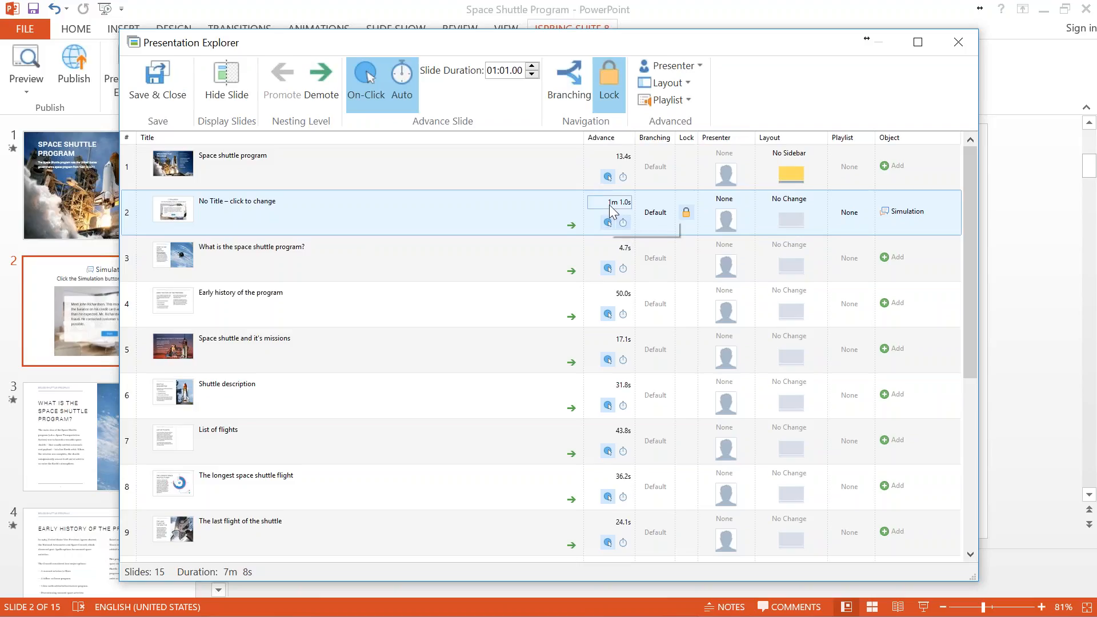
left_click(687, 216)
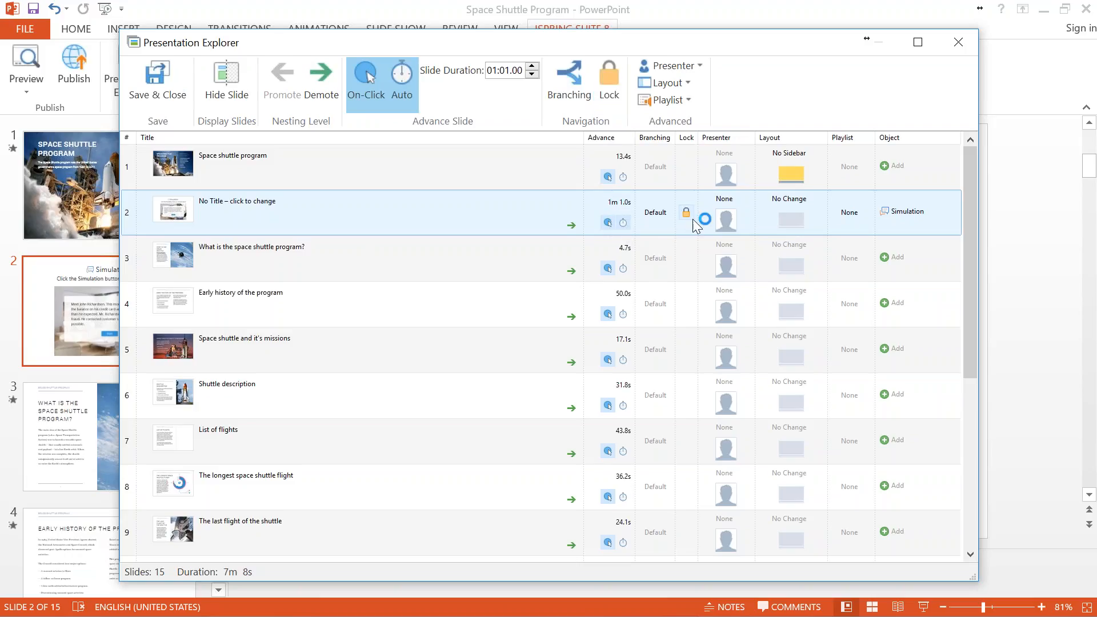
left_click(685, 214)
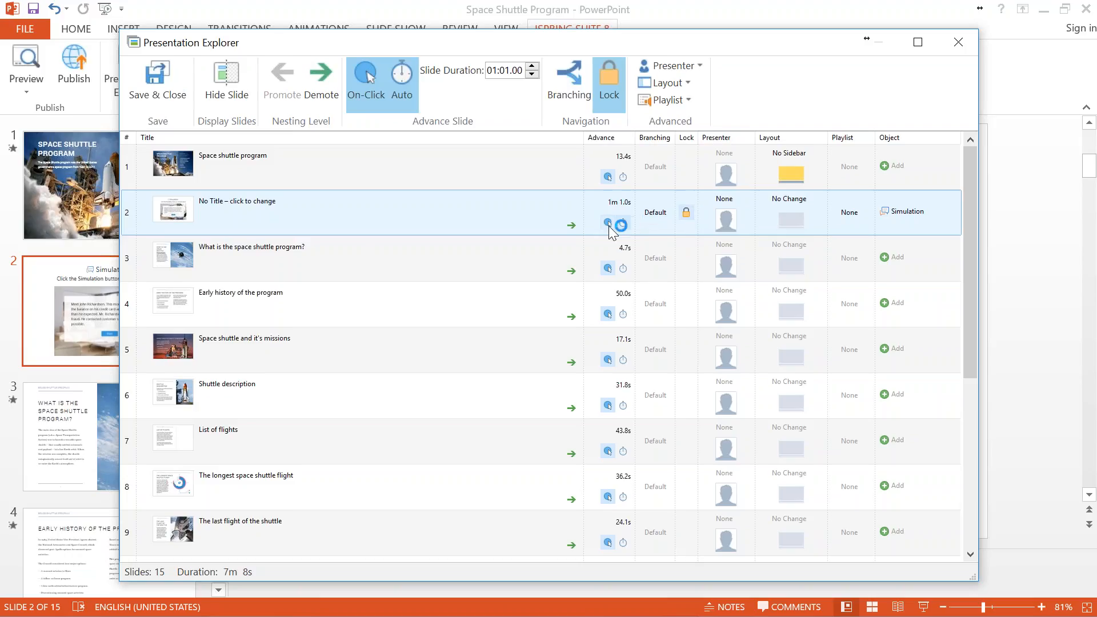
left_click(624, 223)
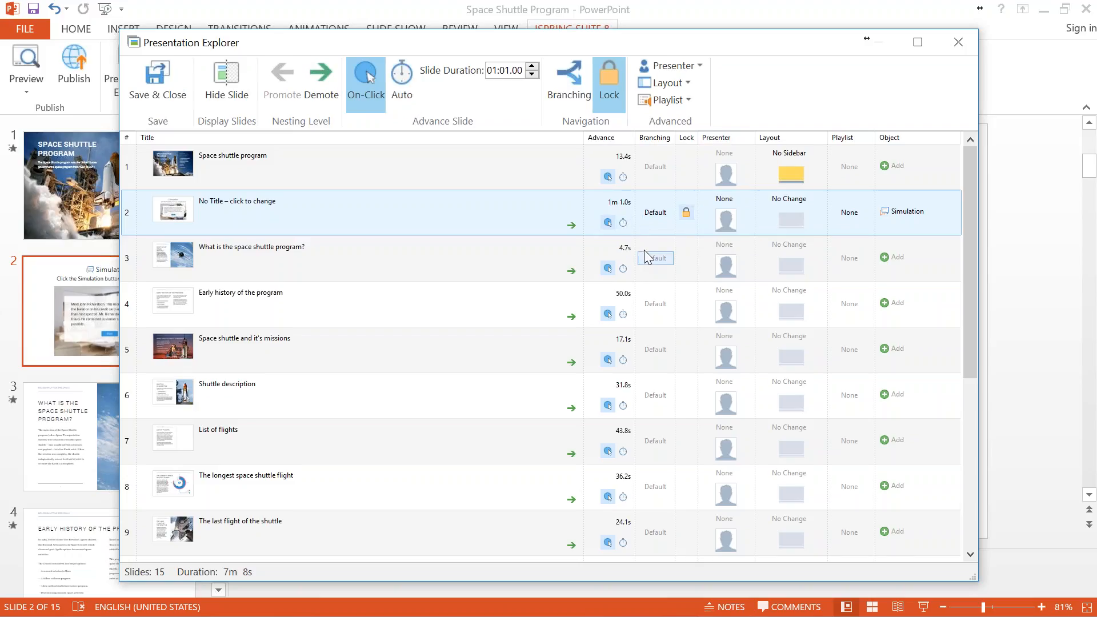
left_click(622, 226)
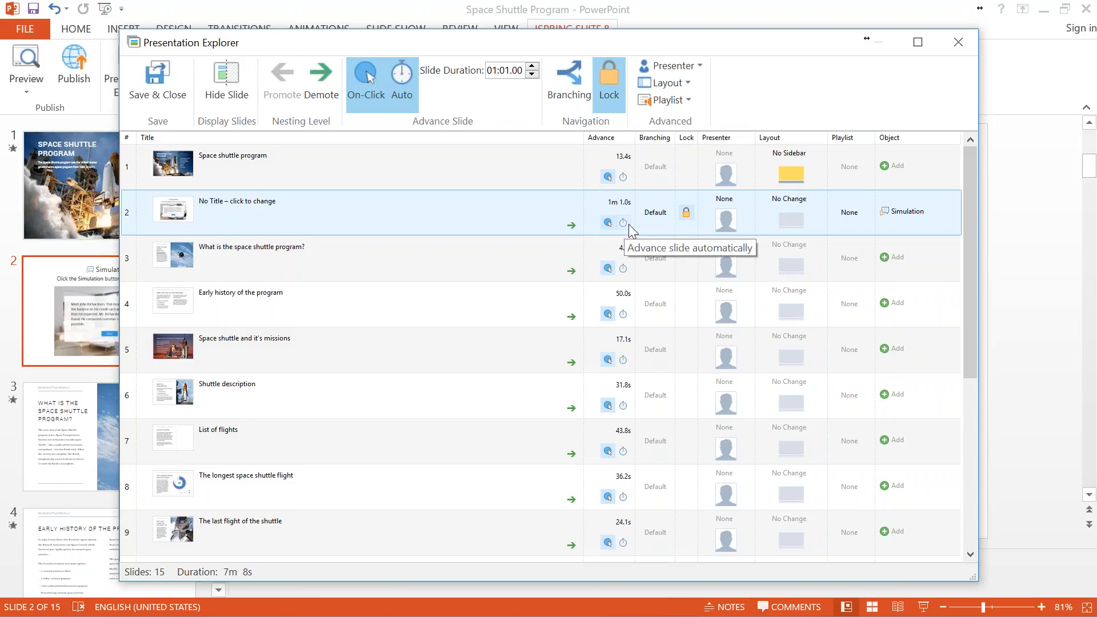
Close Presentation Explorer and discard the changes made in it
left_click(958, 46)
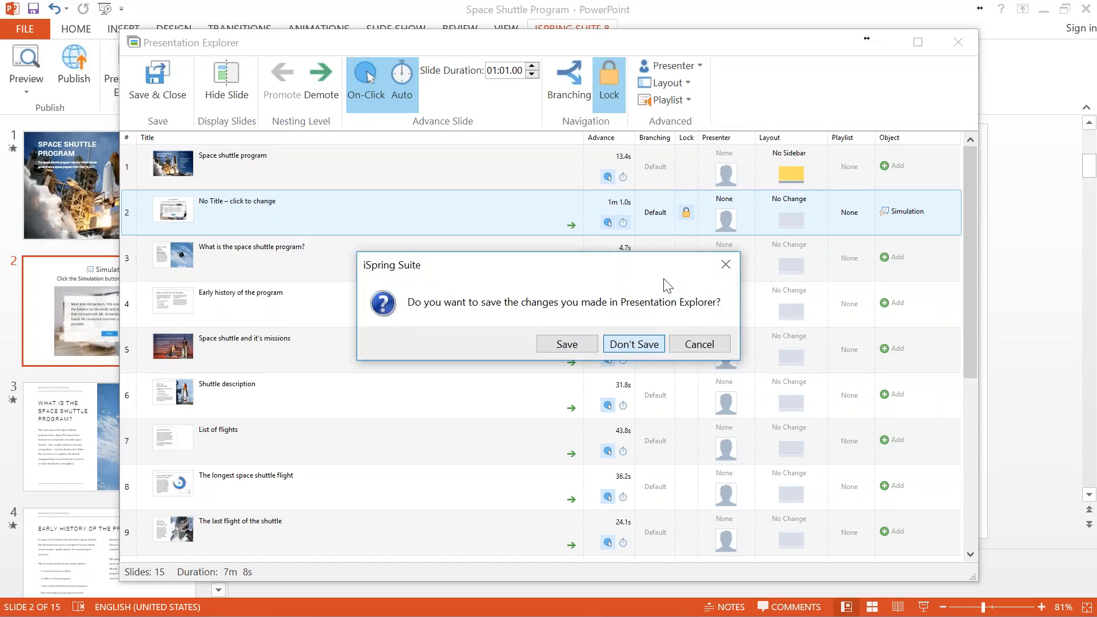
left_click(725, 265)
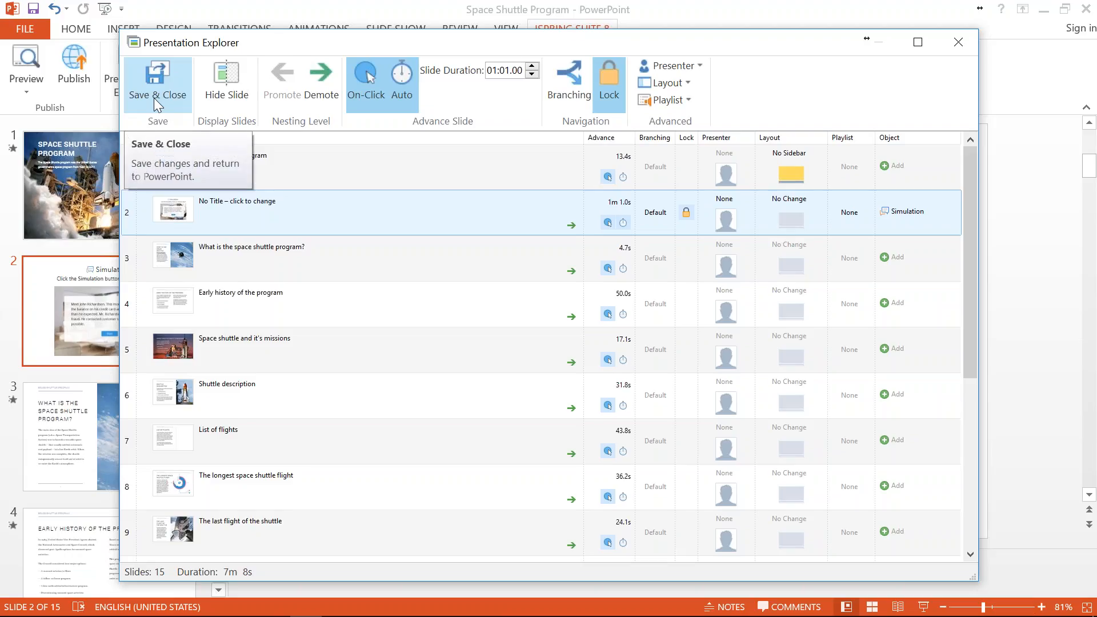
left_click(959, 43)
left_click(638, 348)
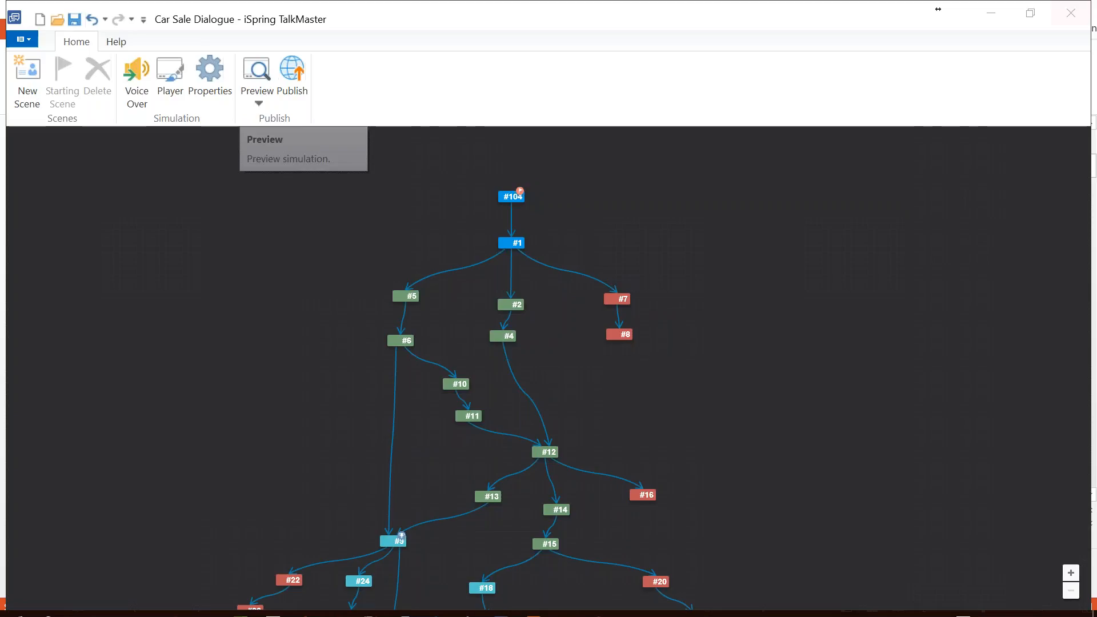
Bring up the PowerPoint presentation, minimize it to return to TalkMaster, and open scene #104 to view its content
mouse_move(374, 612)
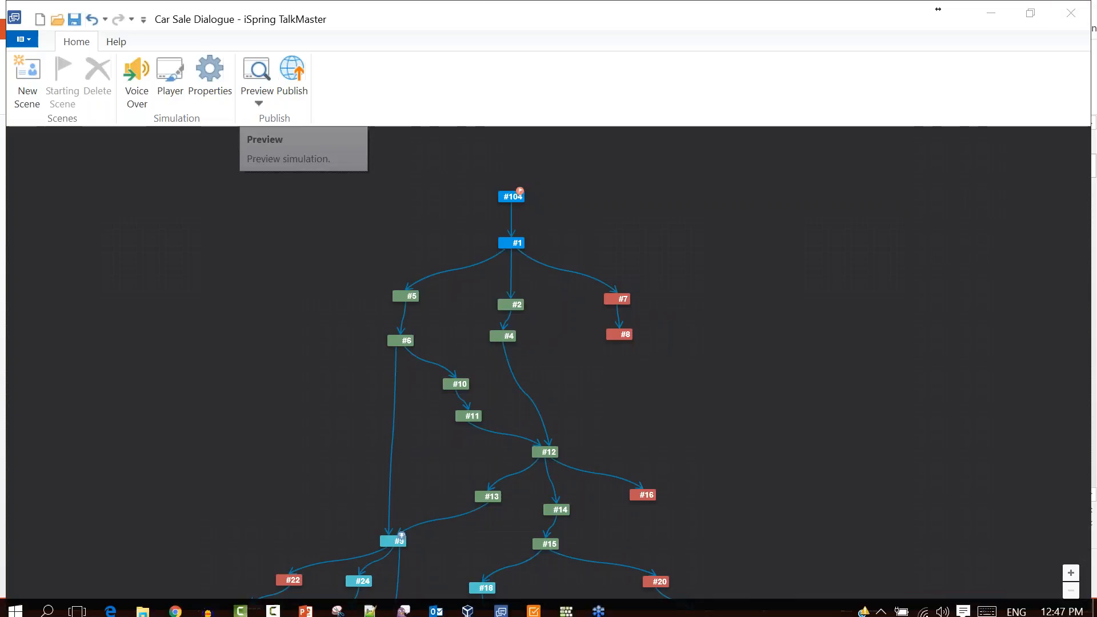
left_click(307, 609)
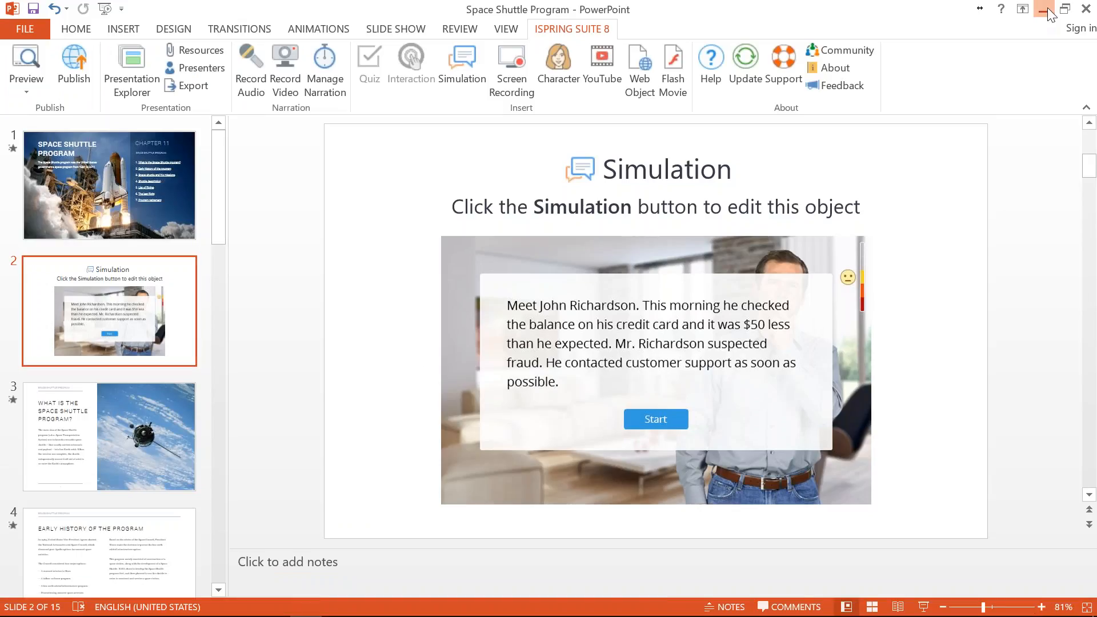
left_click(1047, 11)
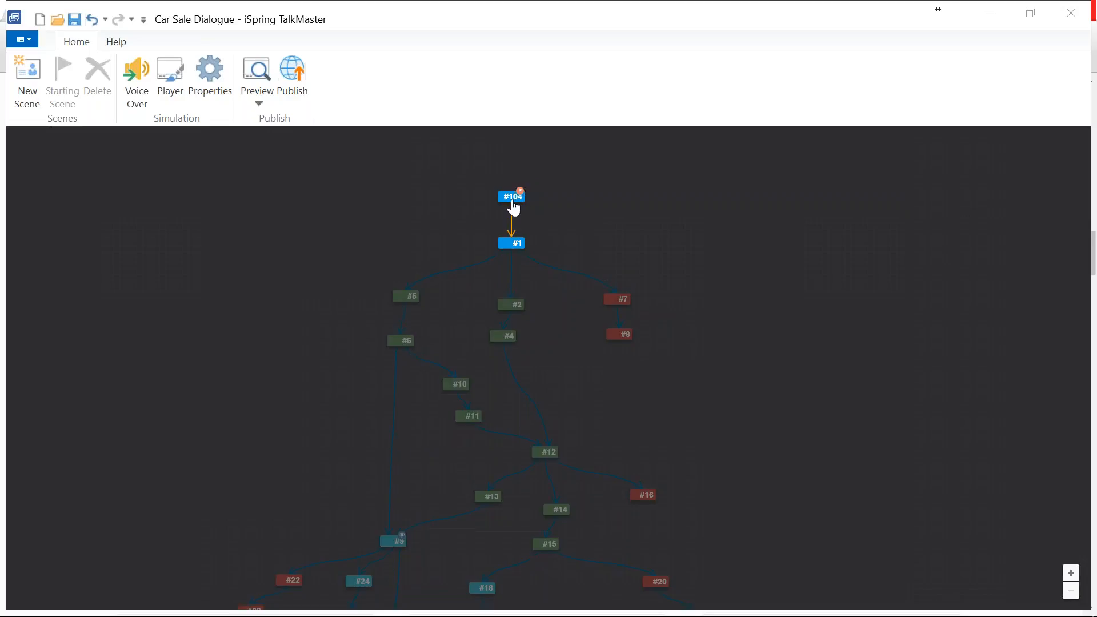
double_click(513, 207)
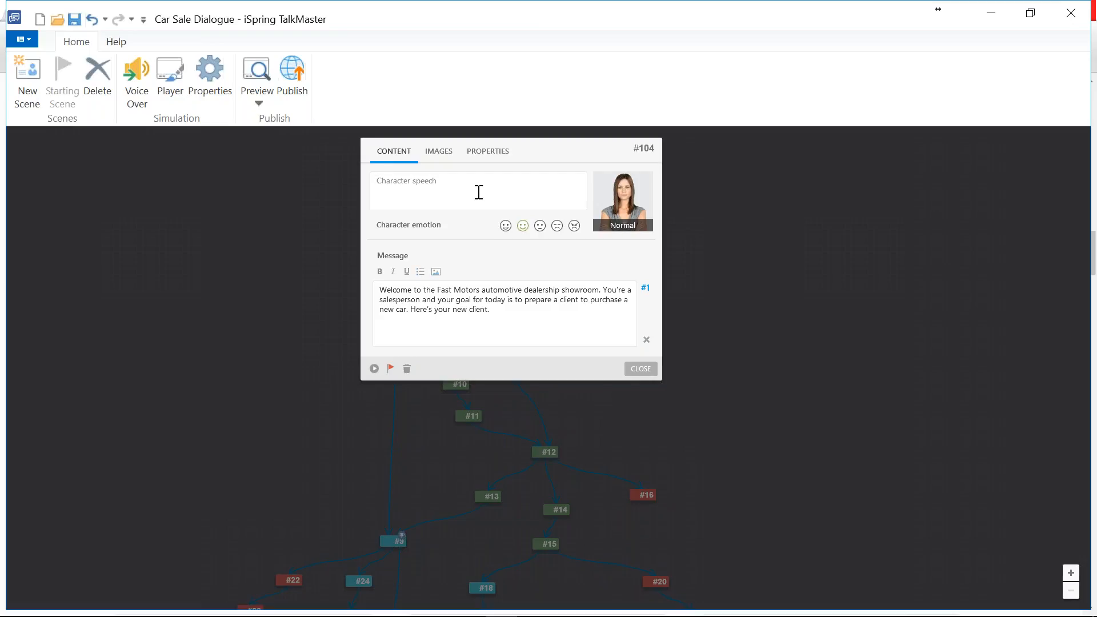
Point out the message text and character speech fields of scene #104 and close its editor
left_click(505, 310)
left_click(469, 181)
left_click(461, 197)
left_click(676, 287)
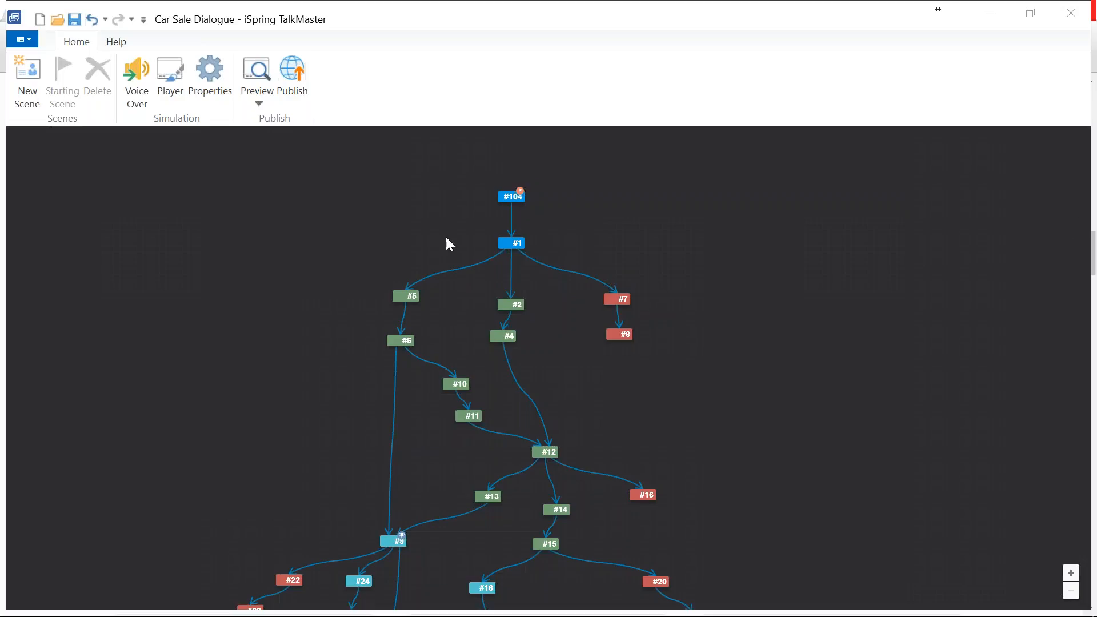
Reopen scene #104, preview its message in the simulation player, and close both the preview and the scene editor
double_click(513, 201)
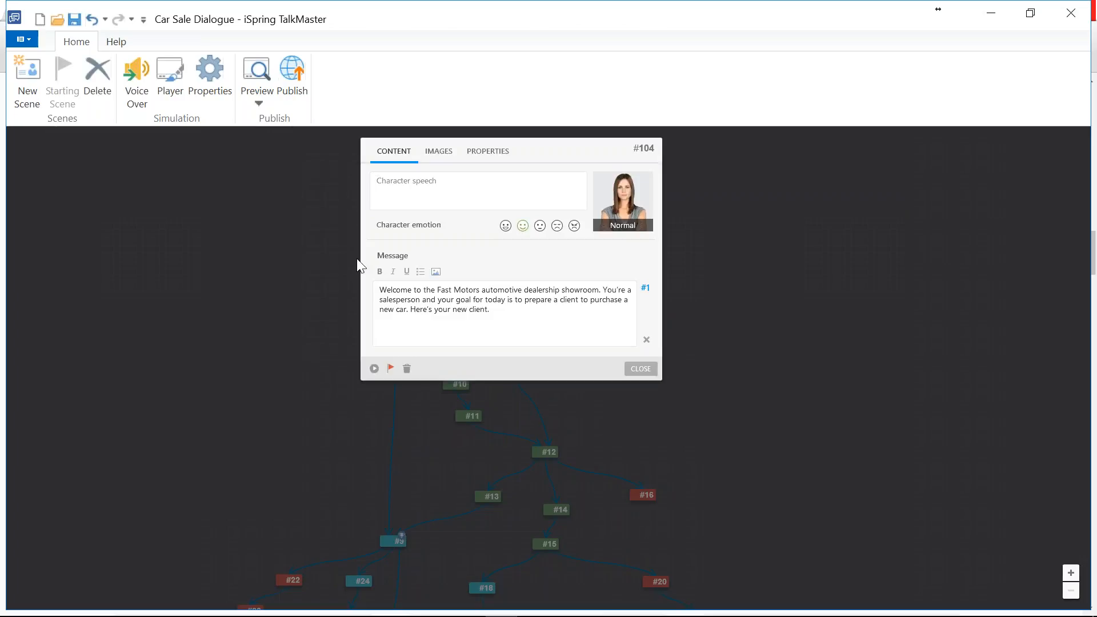
left_click(255, 82)
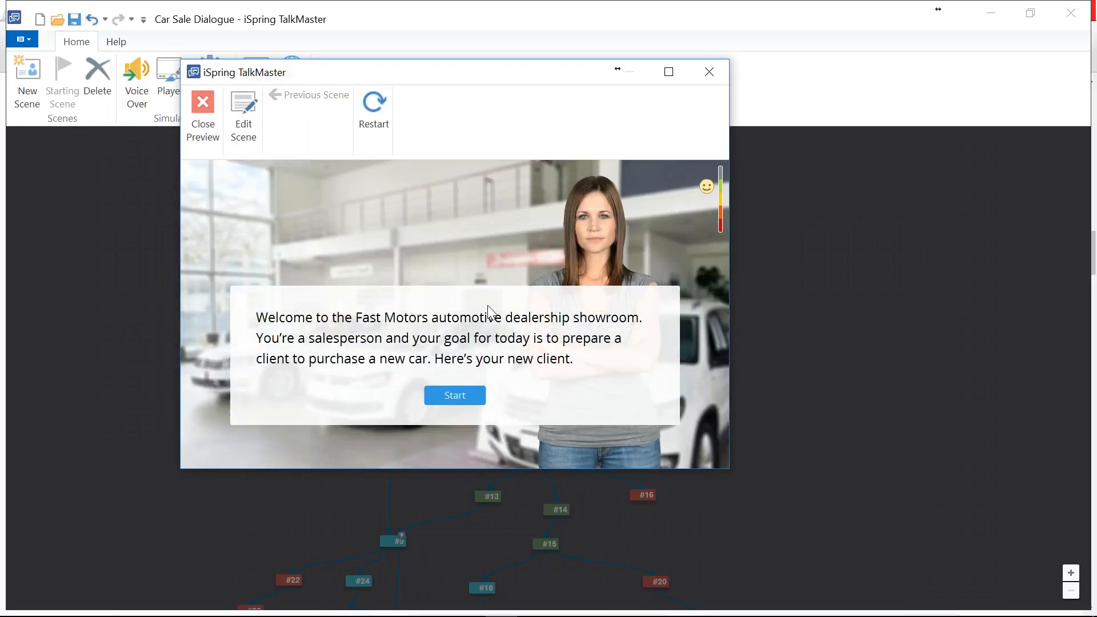
left_click(708, 75)
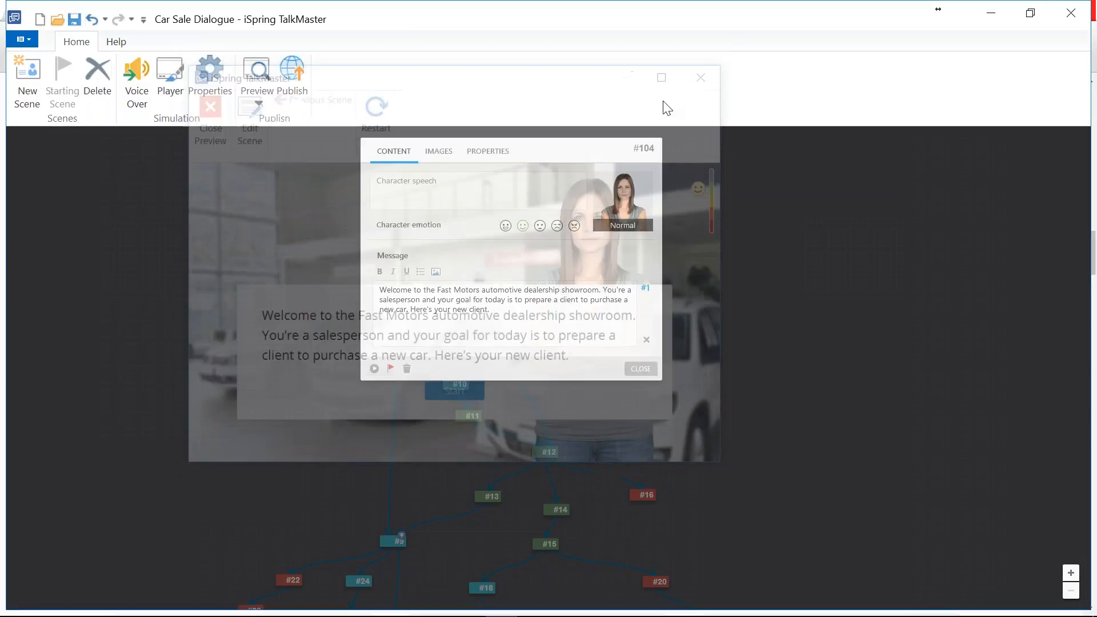
left_click(651, 369)
Add a new scene with a message block on an empty part of the canvas and delete that scene again
left_click_drag(641, 323, 675, 612)
left_click(29, 96)
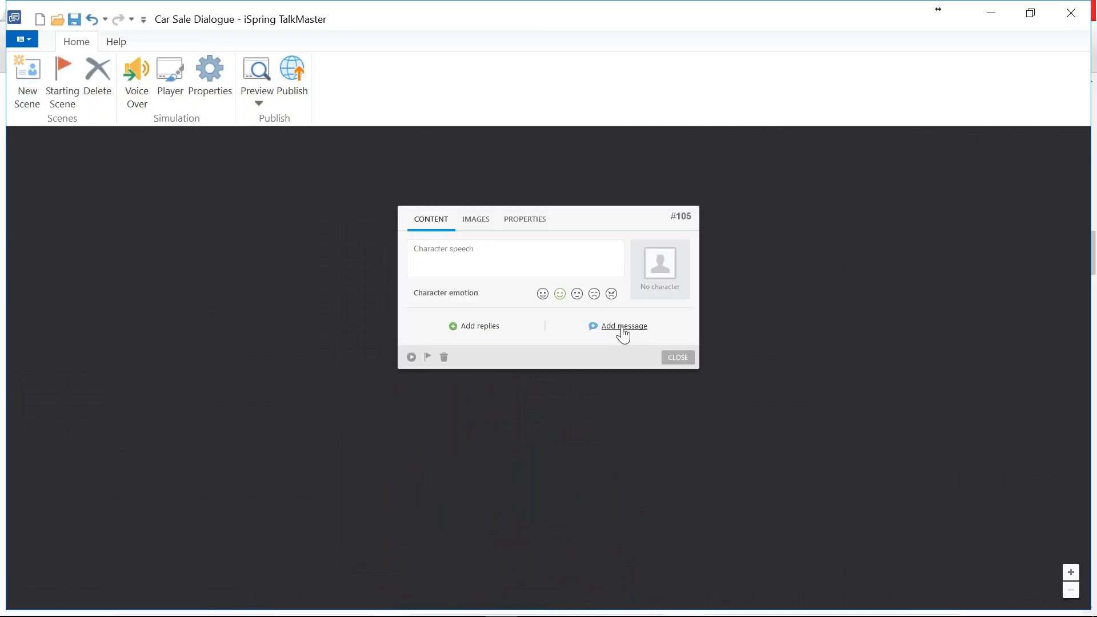
left_click(622, 330)
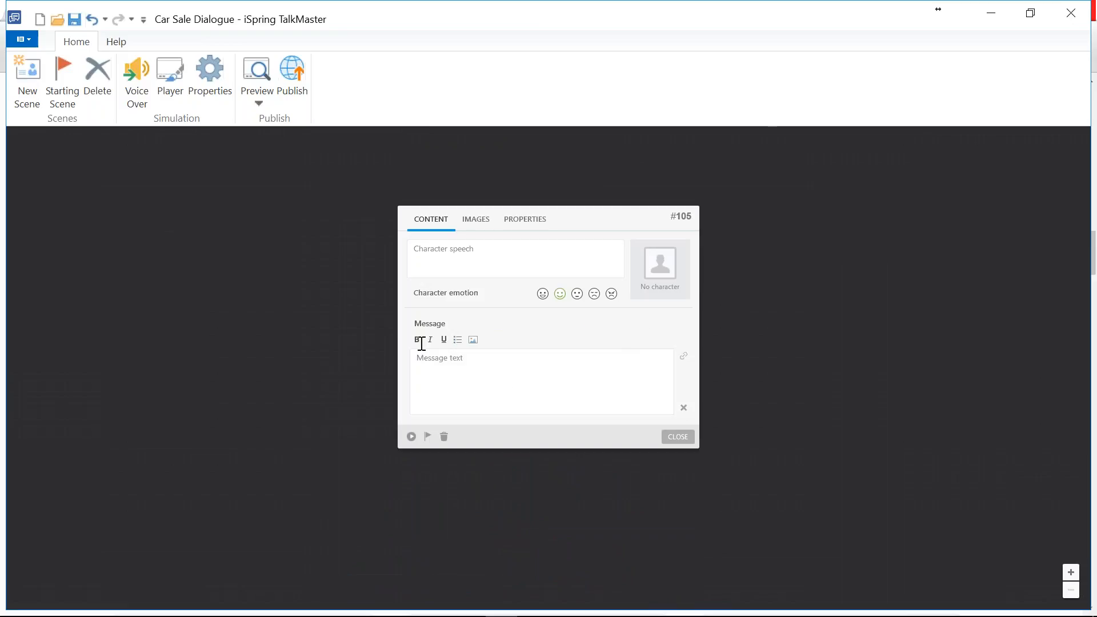
left_click(444, 339)
left_click(680, 437)
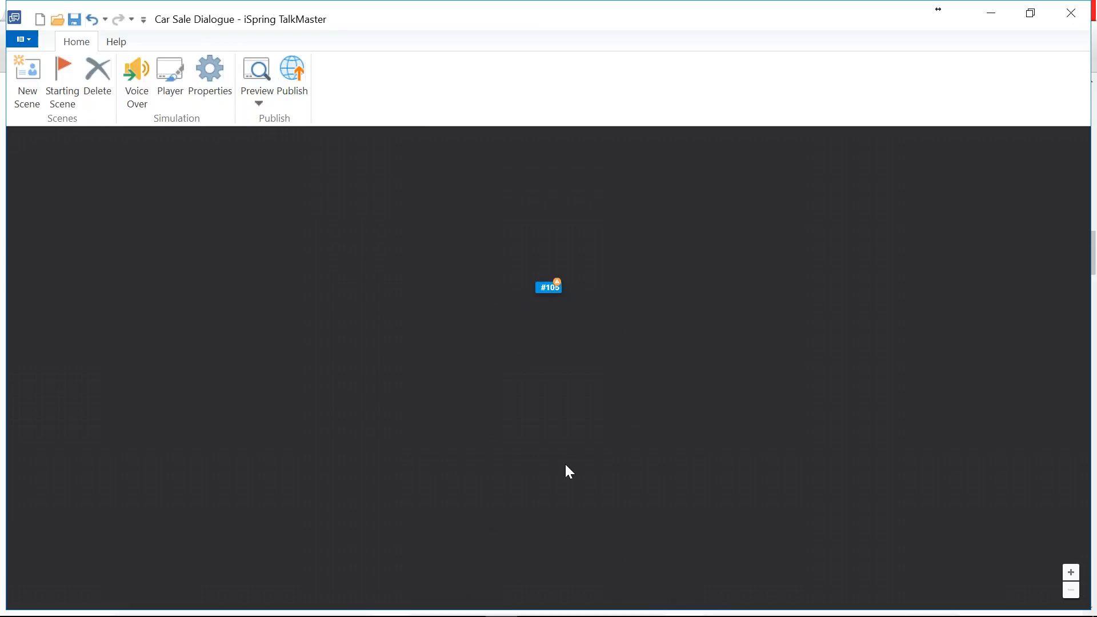
left_click(444, 397)
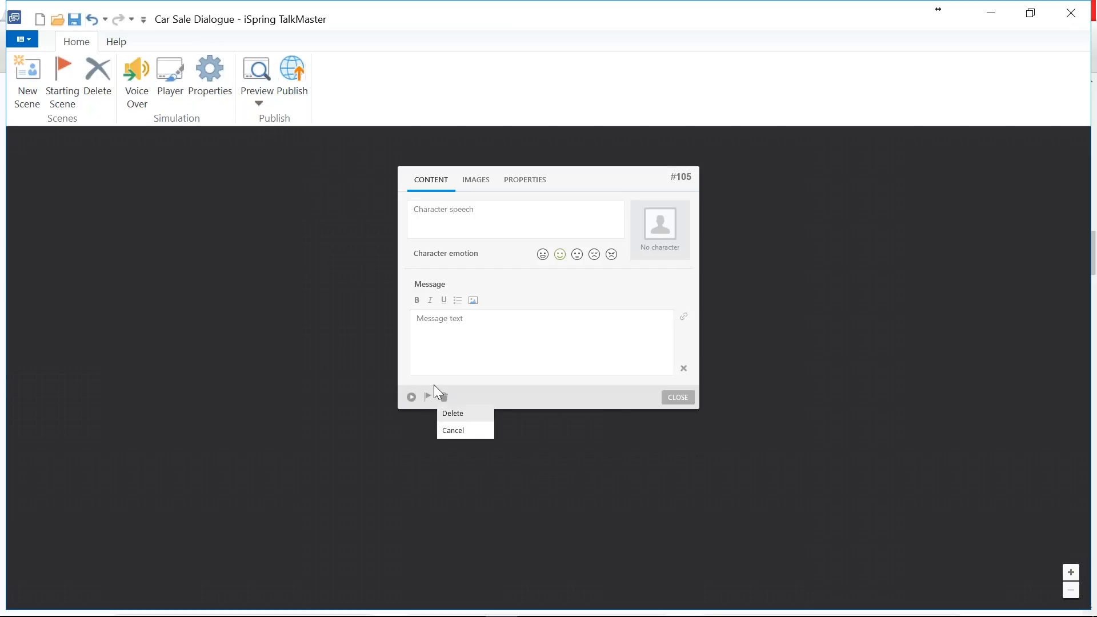
left_click(449, 411)
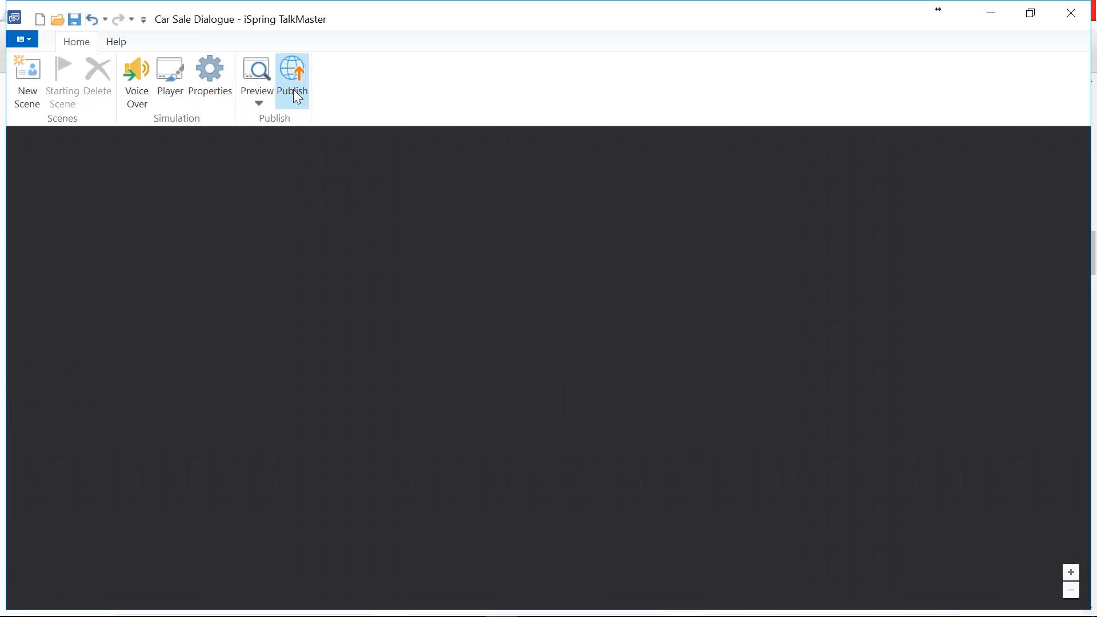
Open the publish settings, examine the simulation title and web output options, and cancel without publishing
left_click(296, 92)
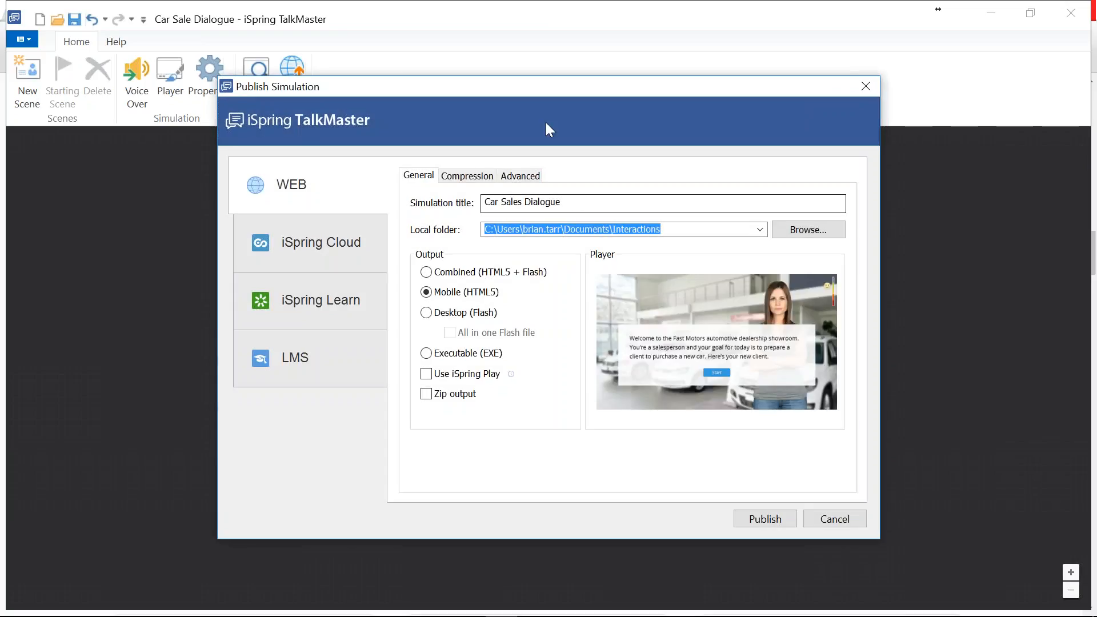
left_click_drag(555, 91, 463, 103)
left_click_drag(471, 217, 391, 218)
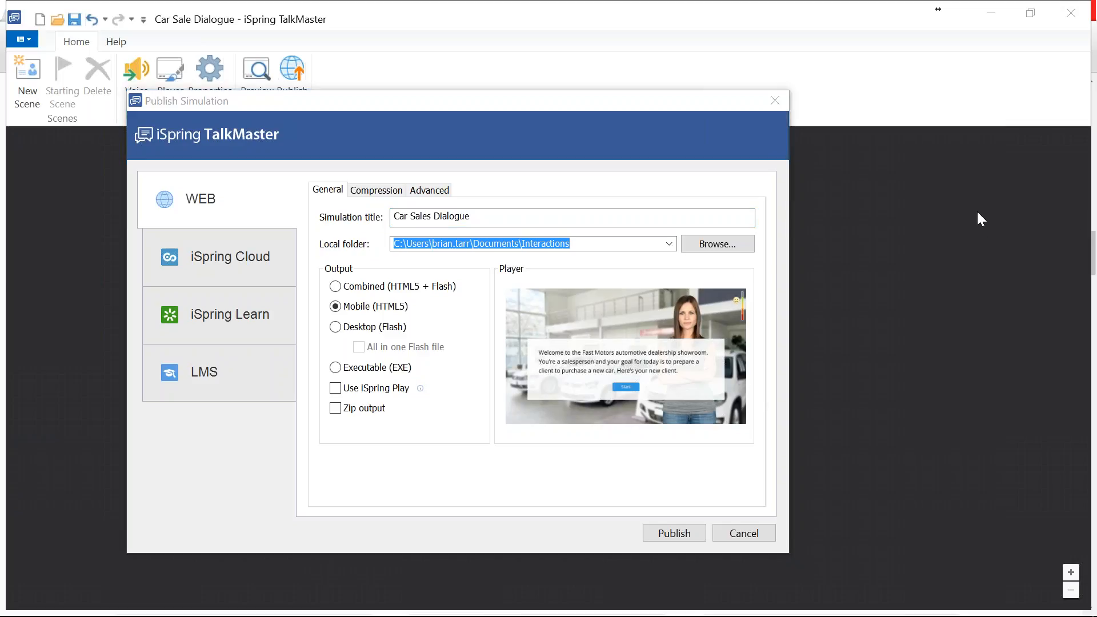
left_click(520, 107)
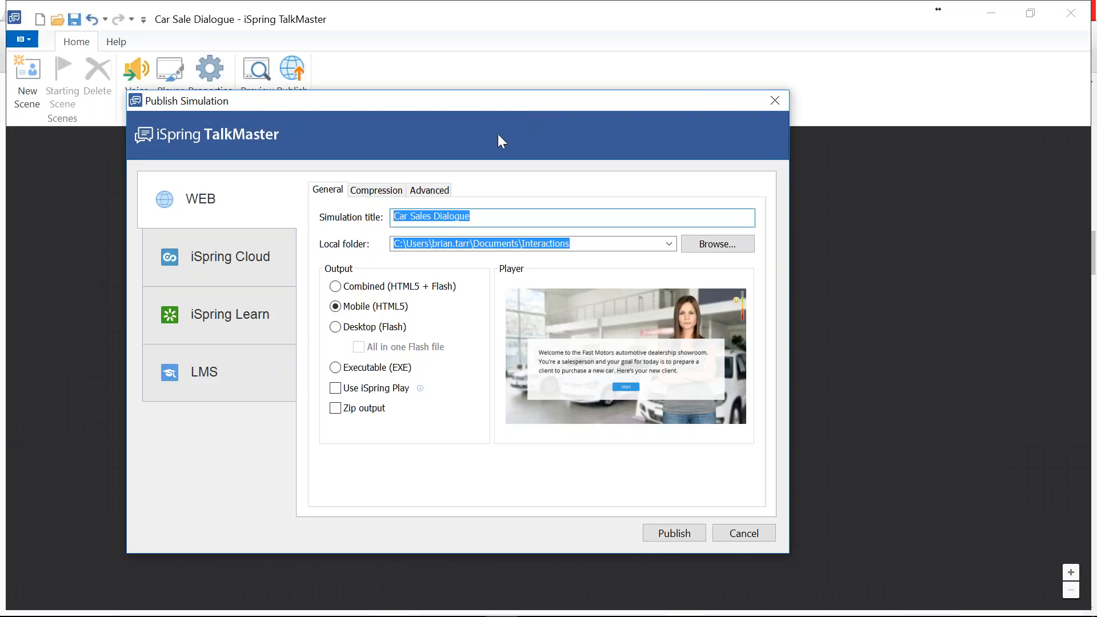
left_click(738, 536)
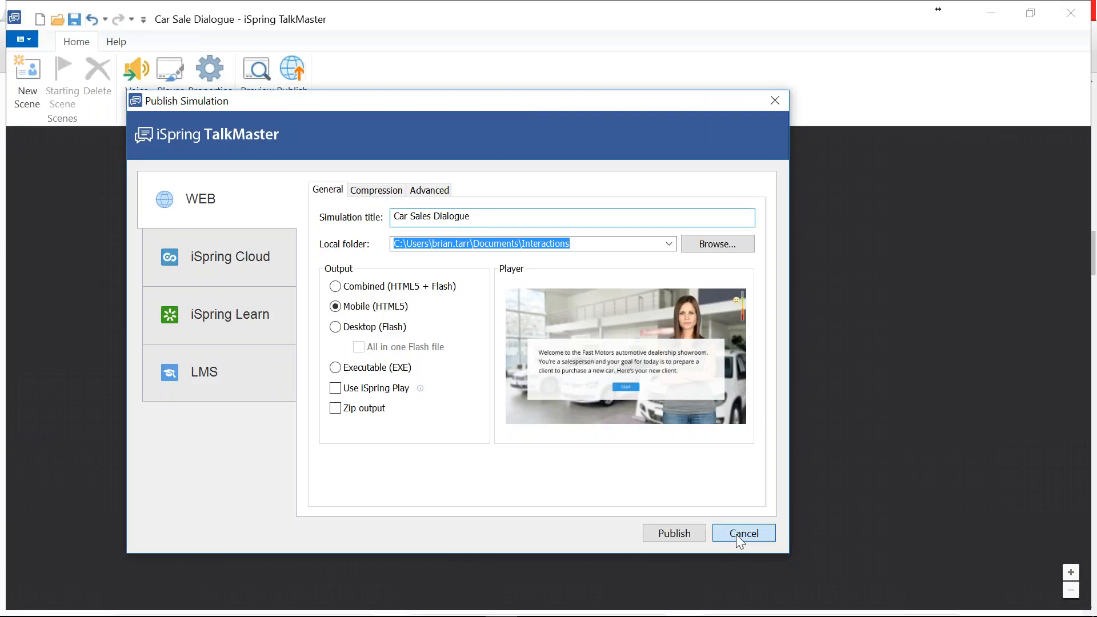
left_click(736, 534)
Open the player customization to view its main options and close it without saving changes
left_click(183, 86)
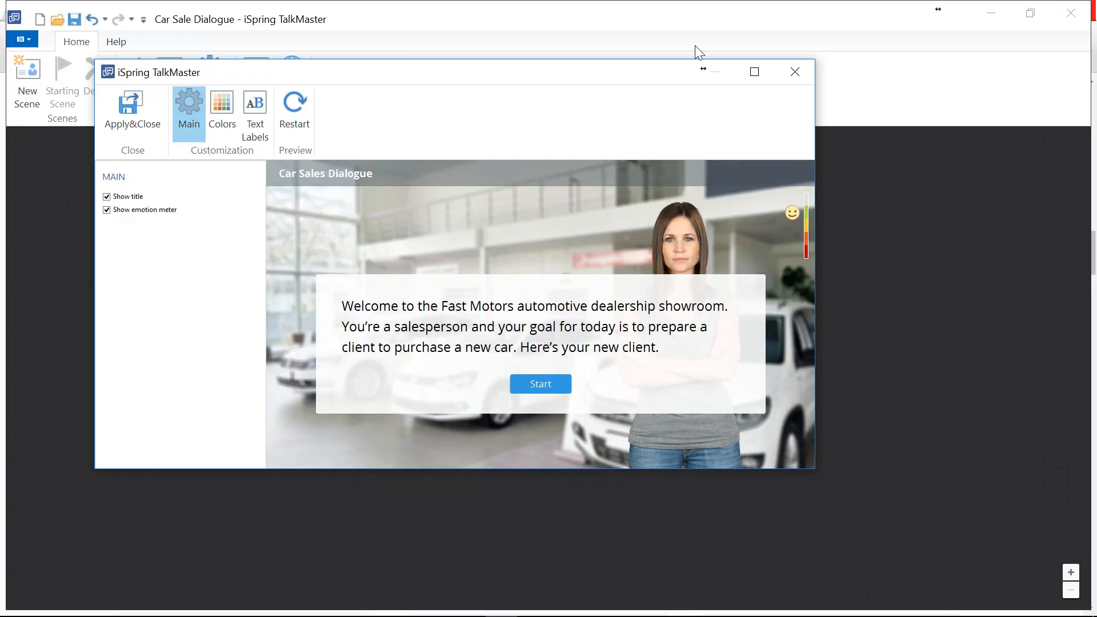
left_click(793, 71)
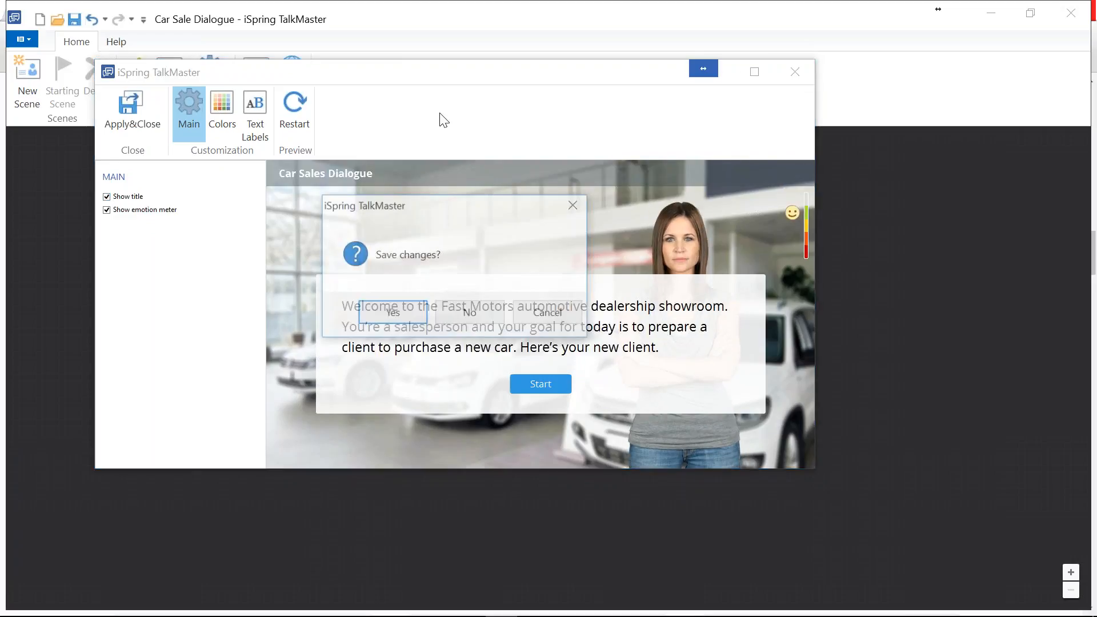
left_click(464, 308)
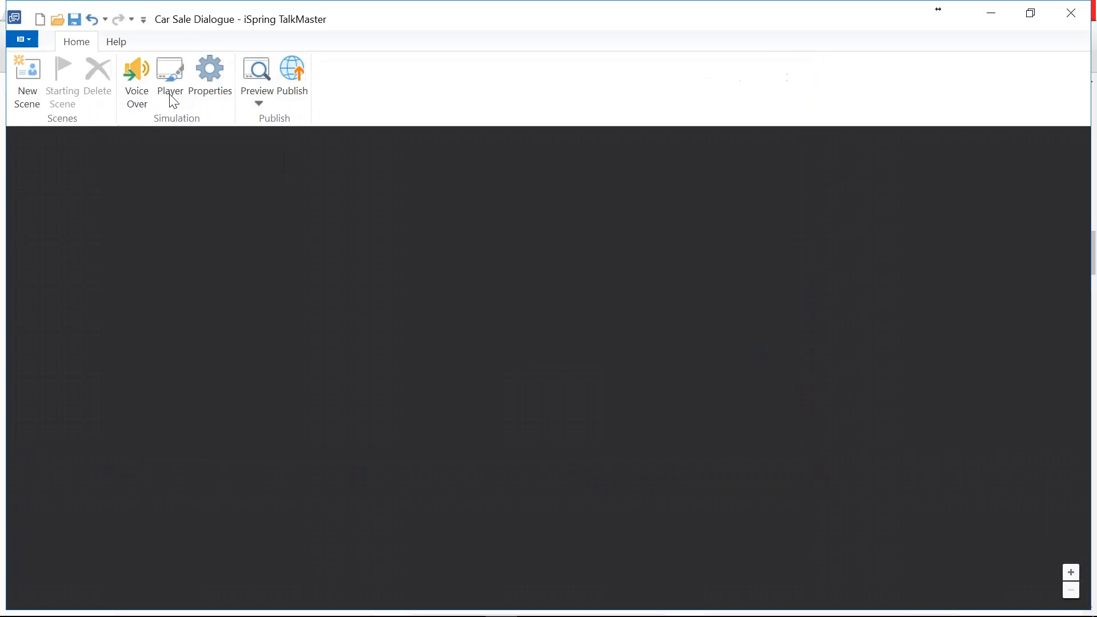
Hide the simulation title in the player, show it again, and close the player customization without saving
left_click(171, 98)
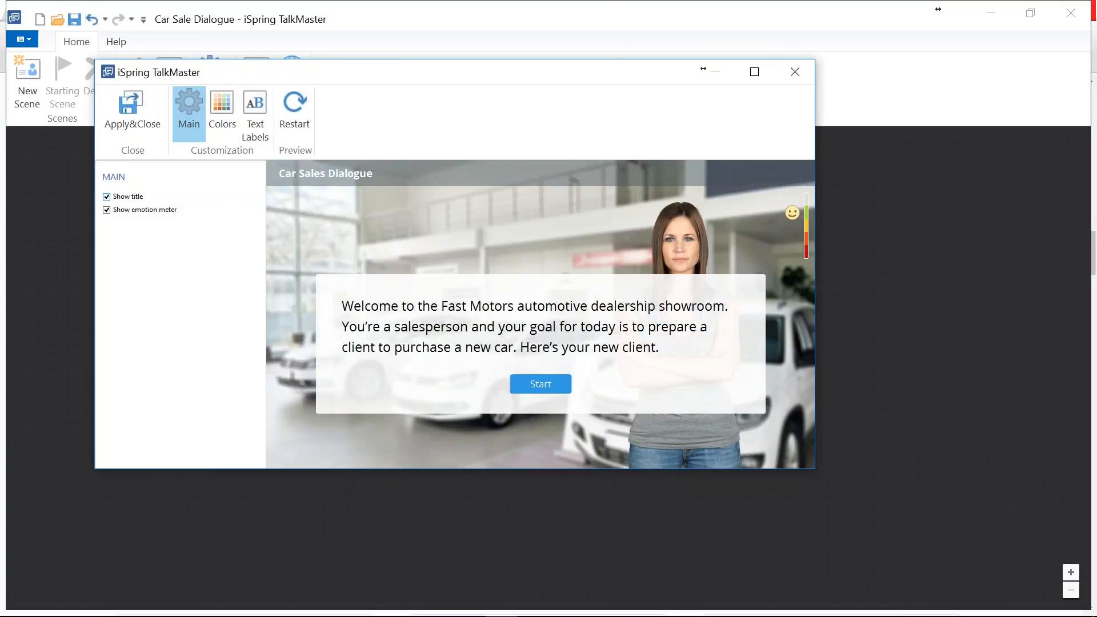
left_click(106, 197)
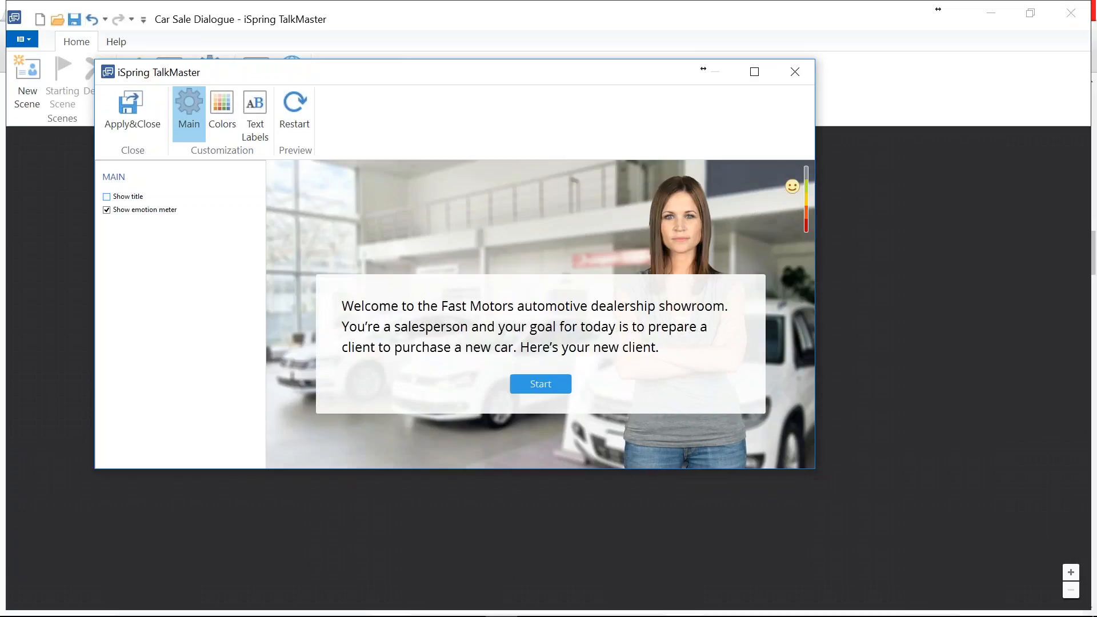
left_click(1081, 224)
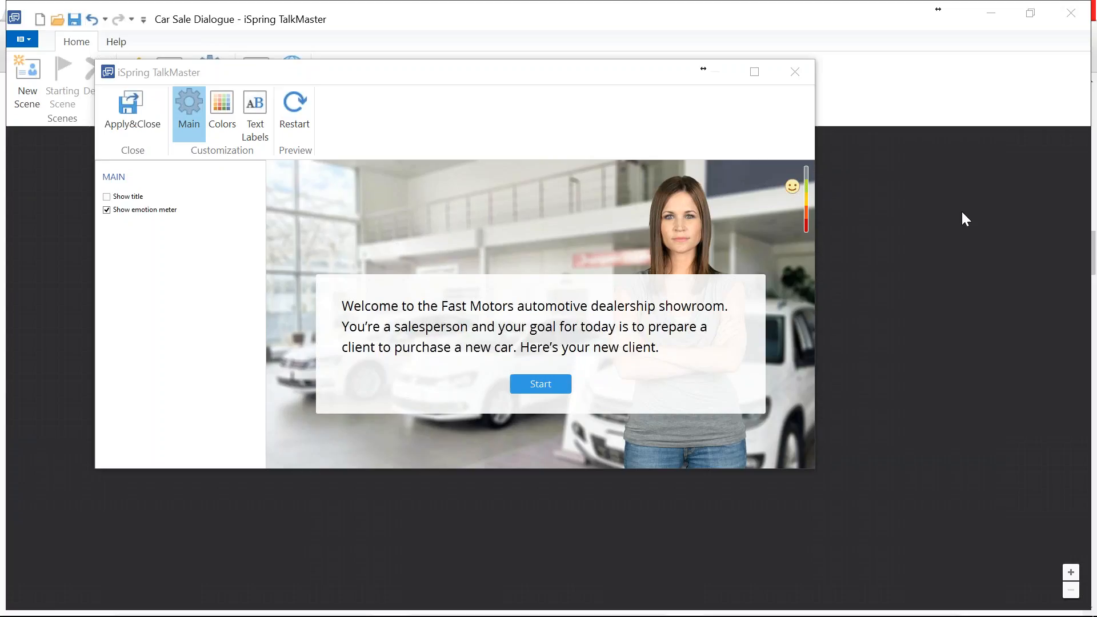
left_click(104, 198)
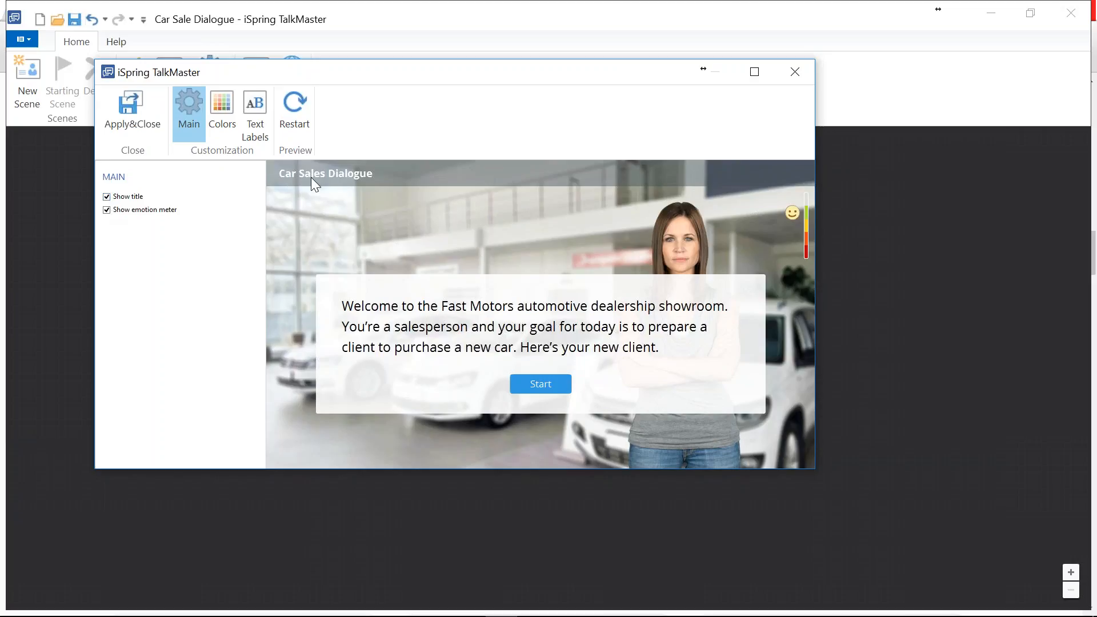
left_click(796, 75)
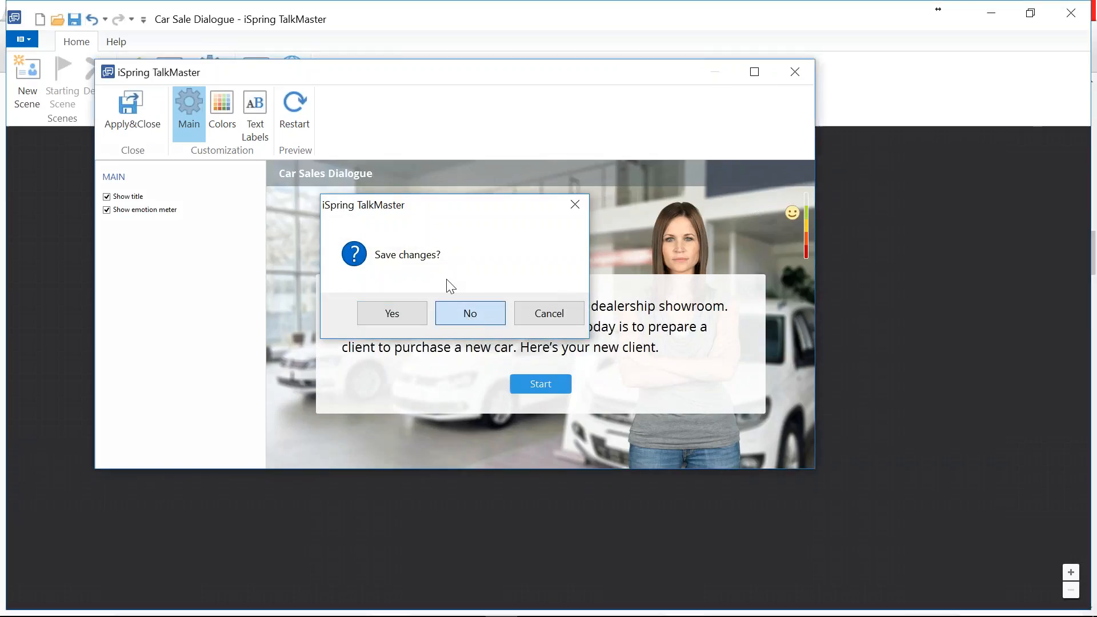
left_click(470, 314)
Reopen the publish settings to review the simulation title and web output options, and close them without publishing
left_click(293, 92)
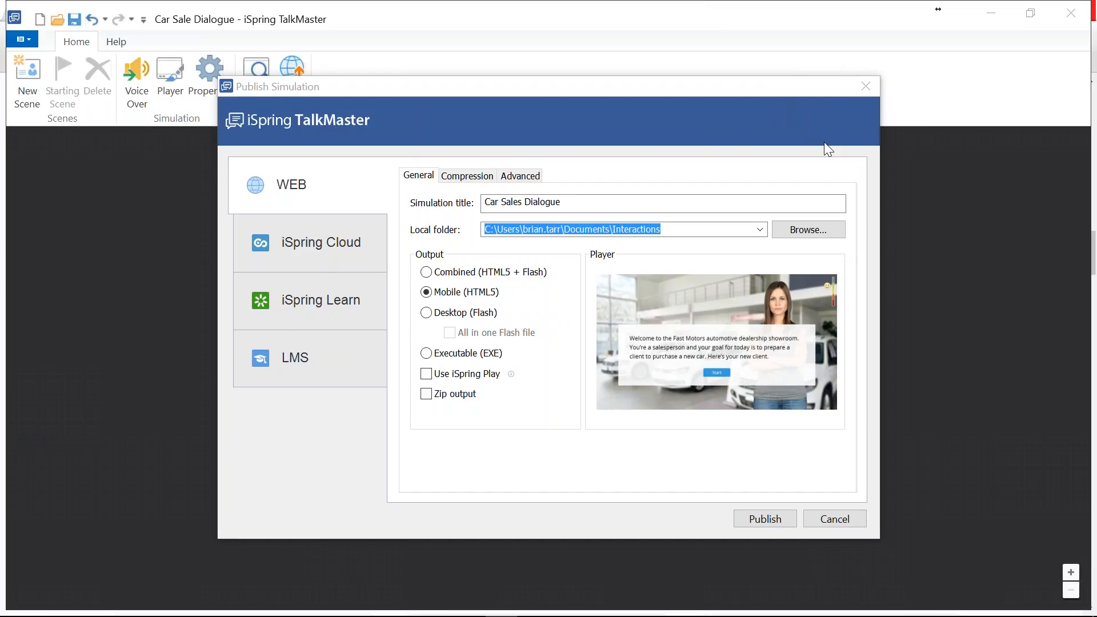
left_click(581, 89)
left_click_drag(582, 89, 473, 100)
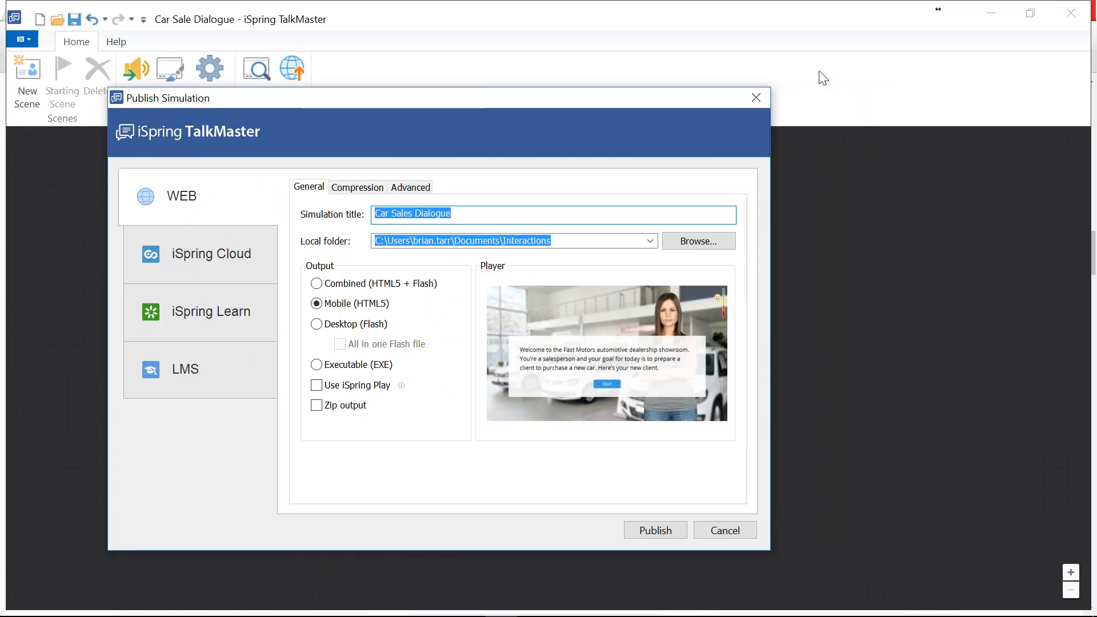
left_click(755, 98)
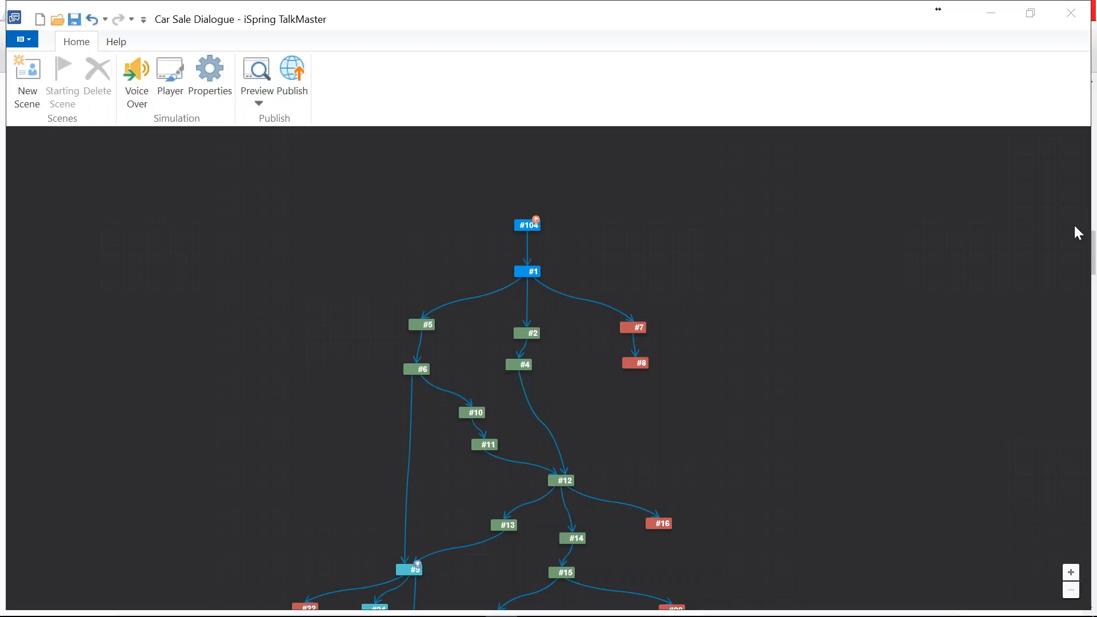
Open the LMS learning course publishing settings and examine the options for reporting completion status
left_click(294, 94)
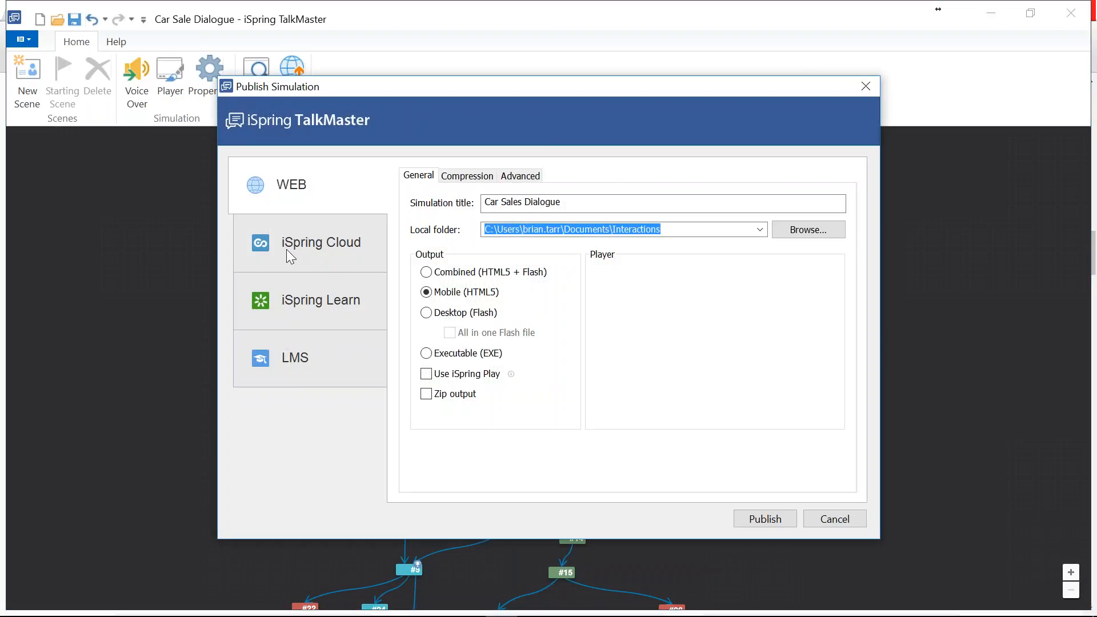
left_click(313, 370)
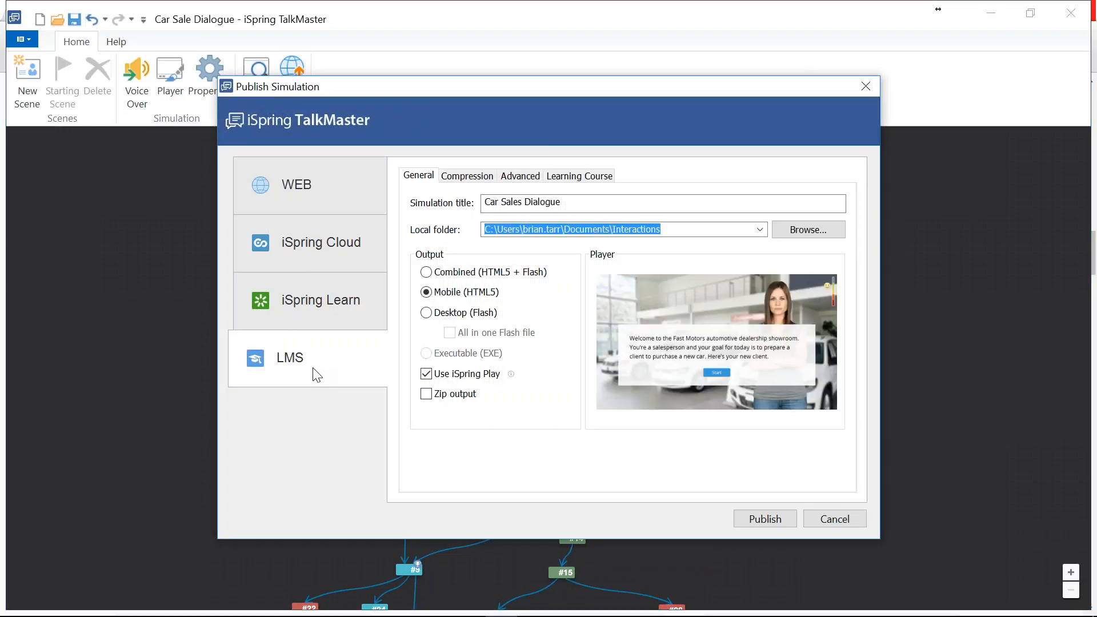
left_click(579, 176)
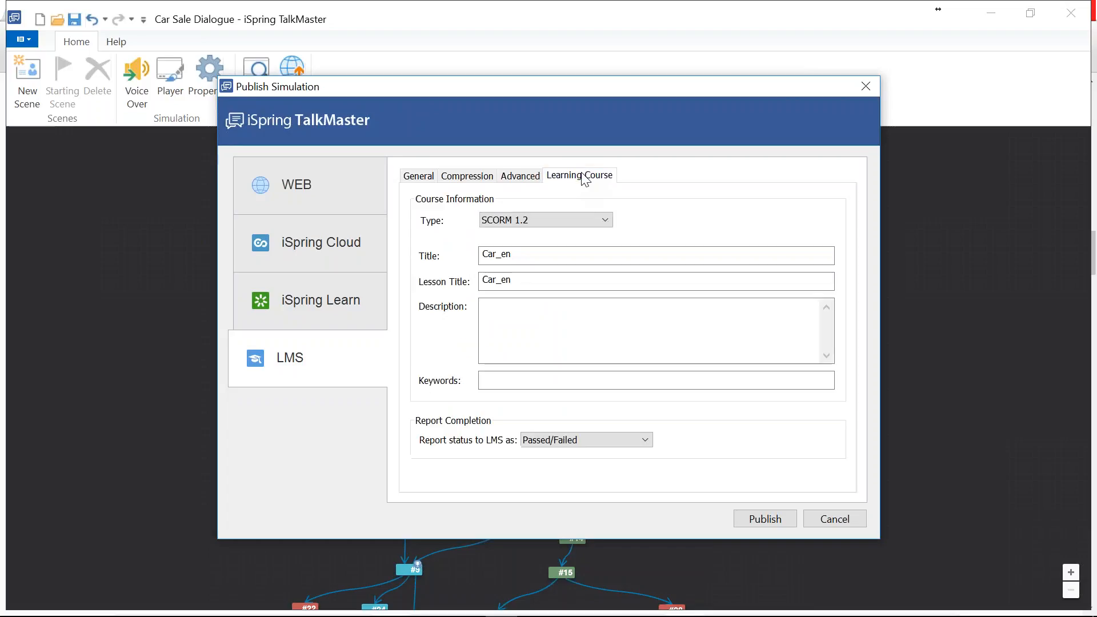
left_click(600, 439)
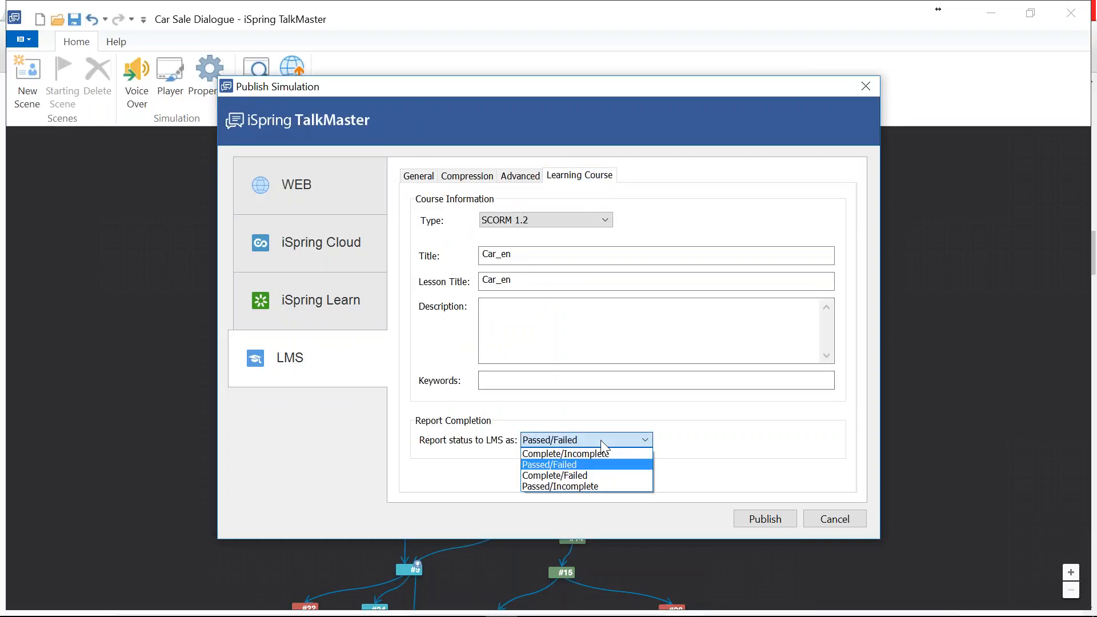
left_click(602, 441)
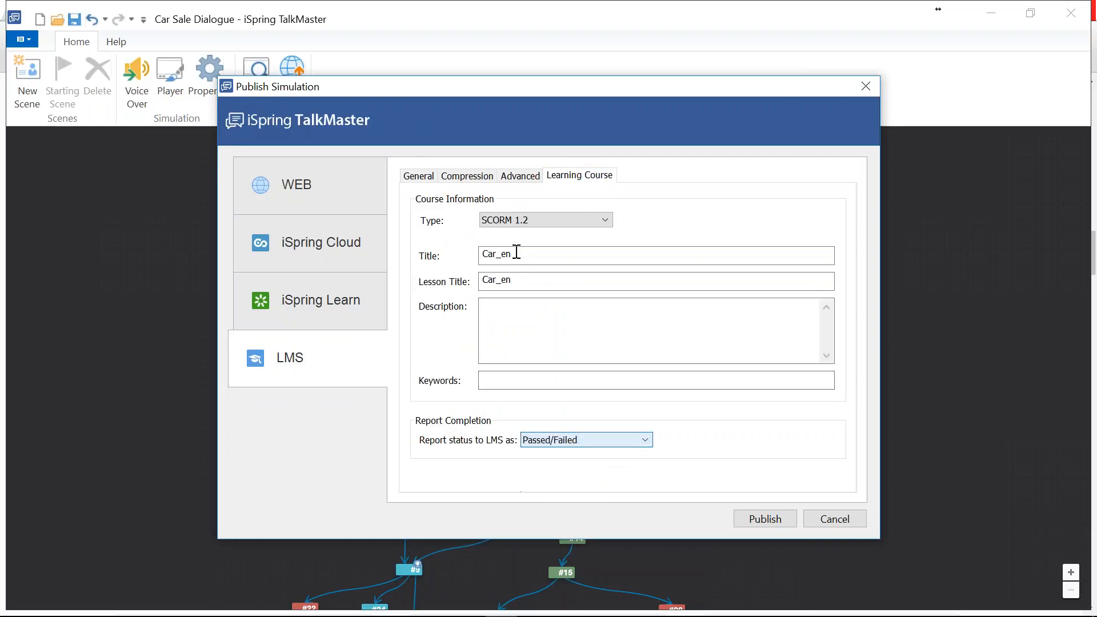
Switch the learning course type through SCORM2004, BlackBoard 9.x and ExperienceAPI
left_click(539, 222)
left_click(533, 245)
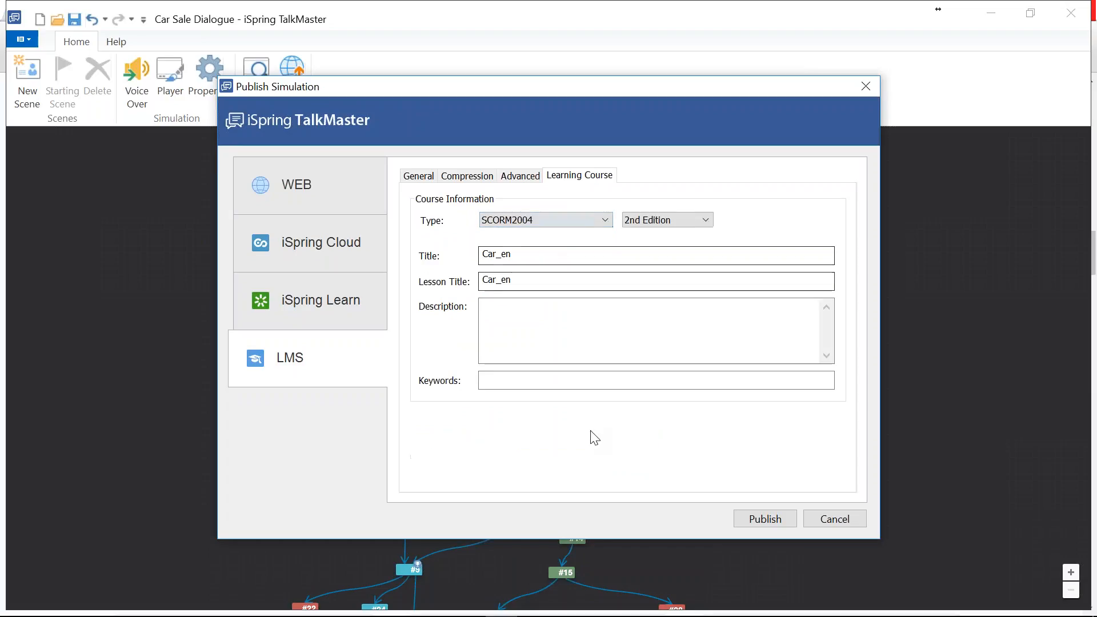
left_click(571, 220)
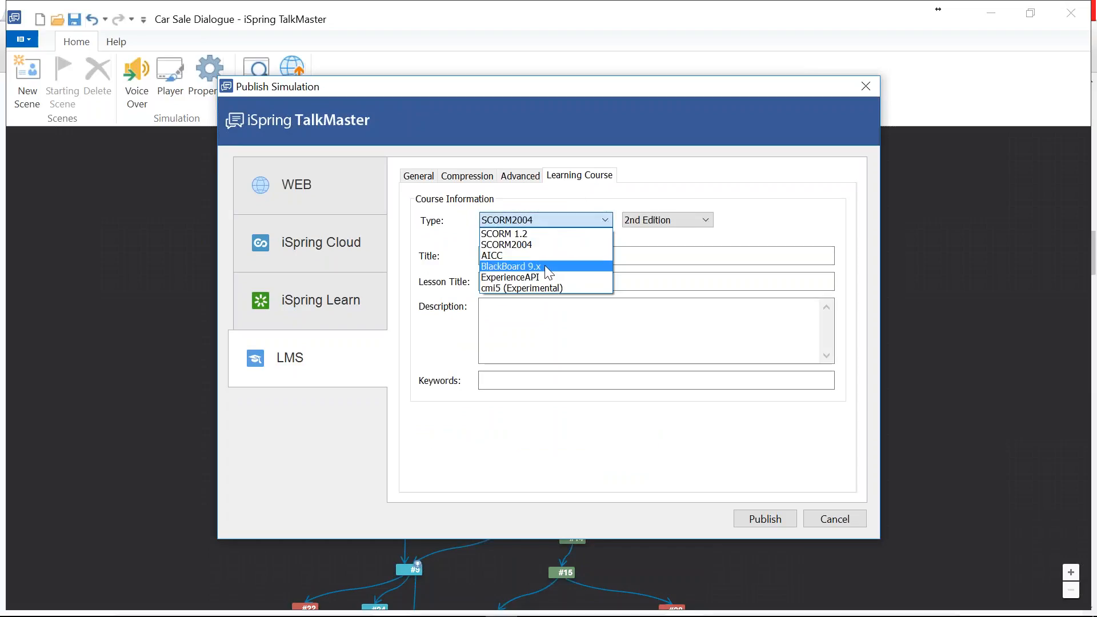
left_click(544, 265)
left_click(550, 218)
left_click(540, 277)
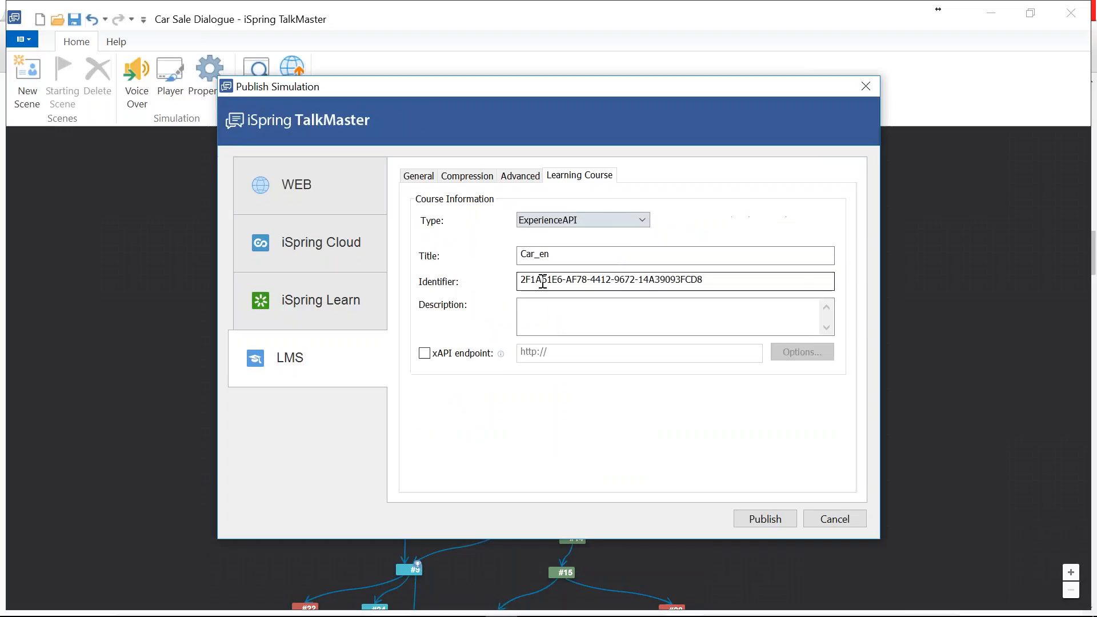
Set the learning course type back to SCORM 1.2, check the status reporting options, and cancel publishing
left_click(551, 222)
left_click(552, 238)
left_click(557, 440)
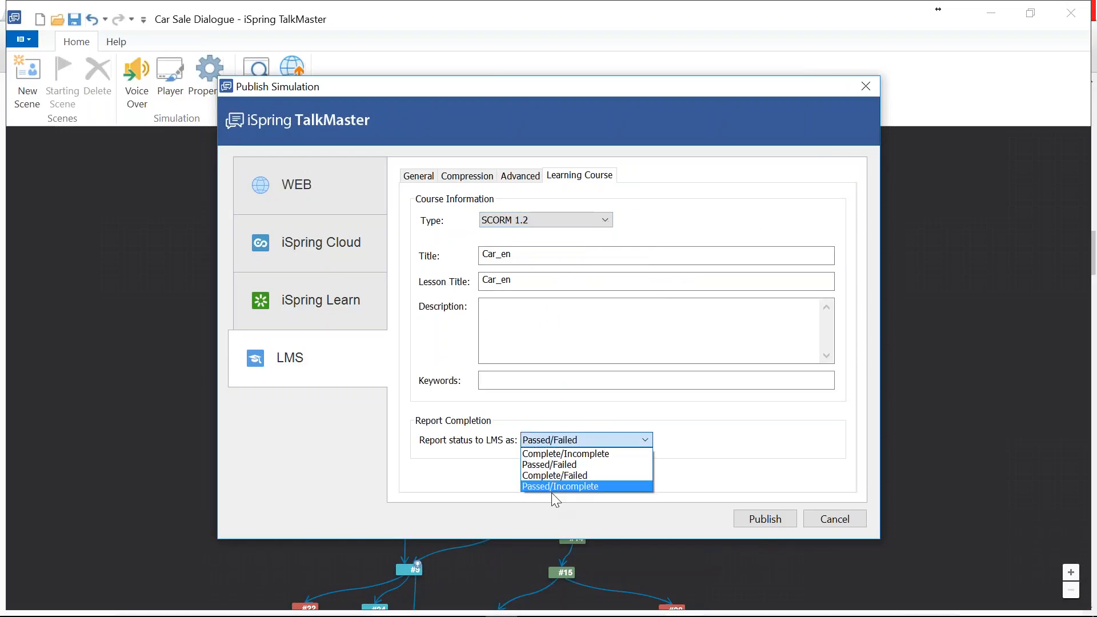
left_click(570, 442)
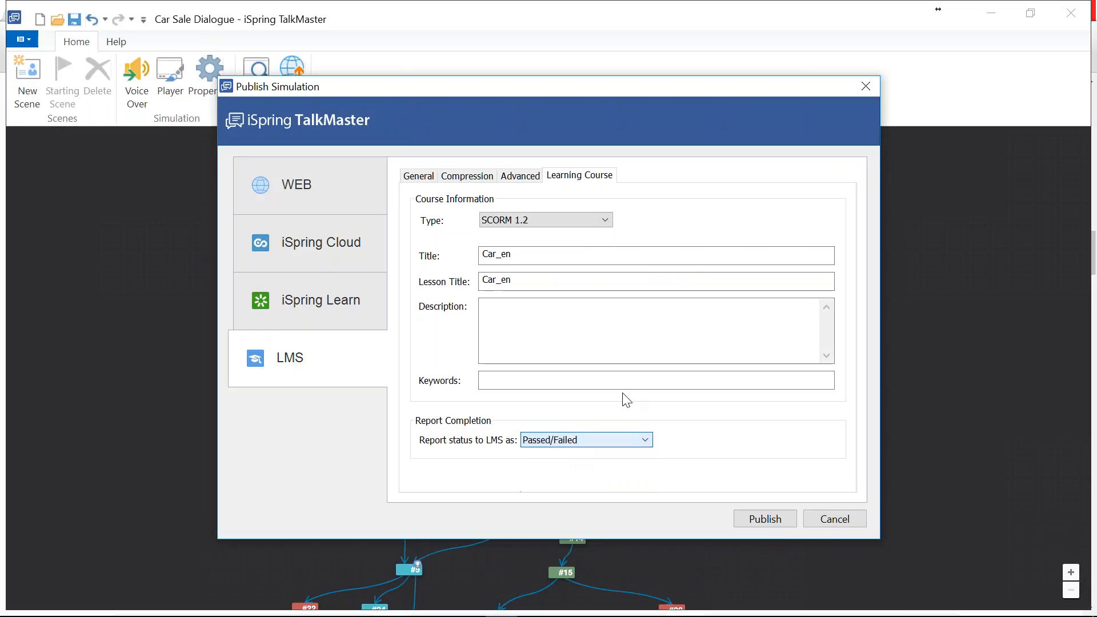
left_click(824, 517)
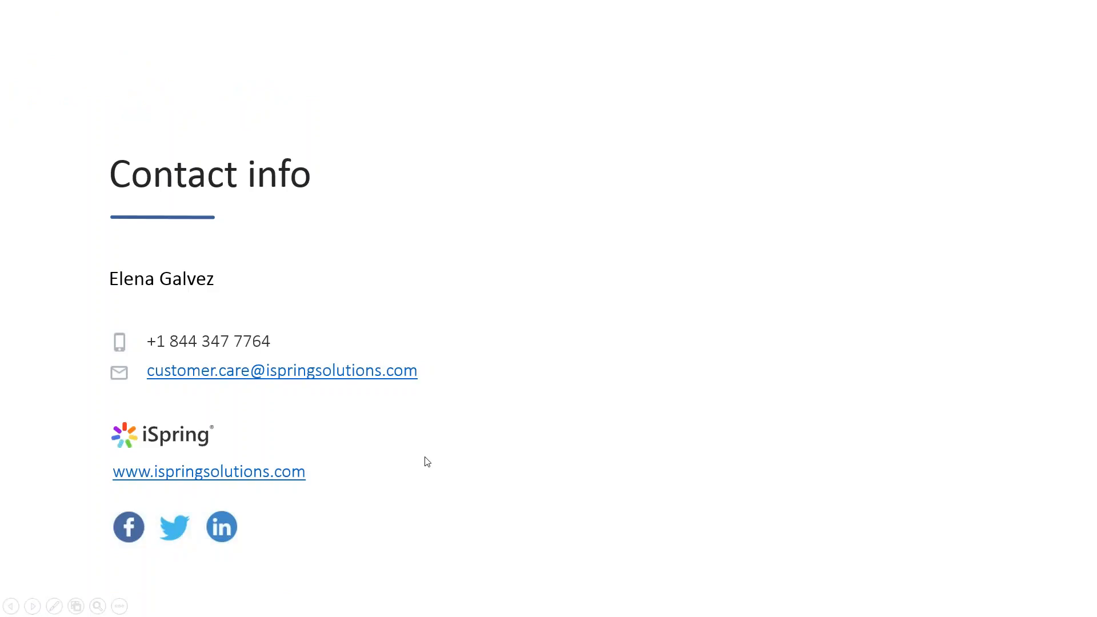
key("Left")
key("Left")
key("Left")
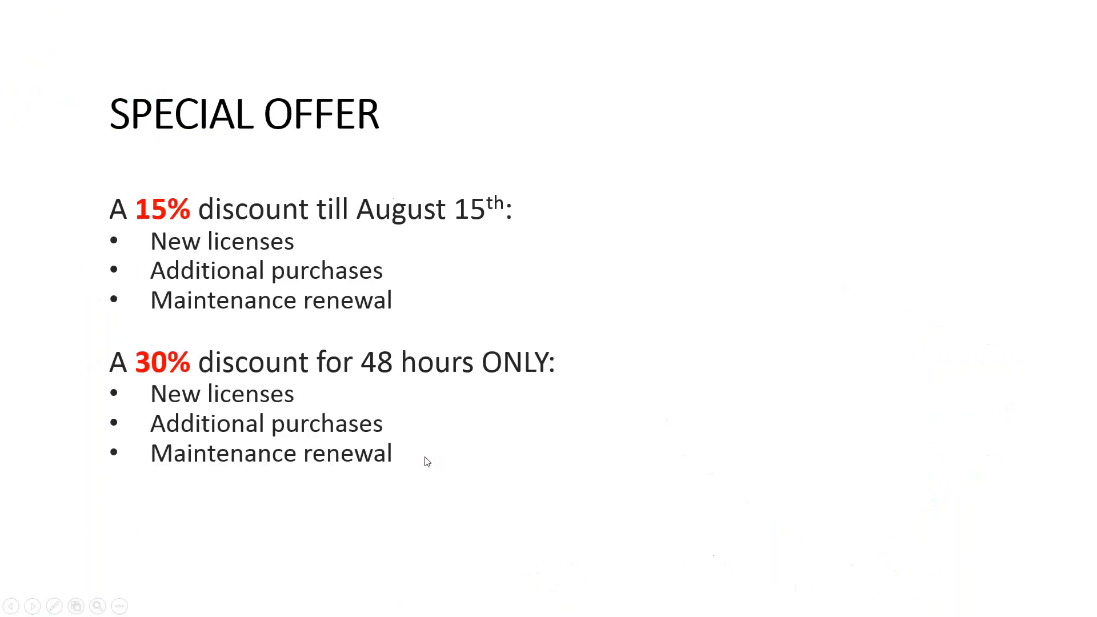